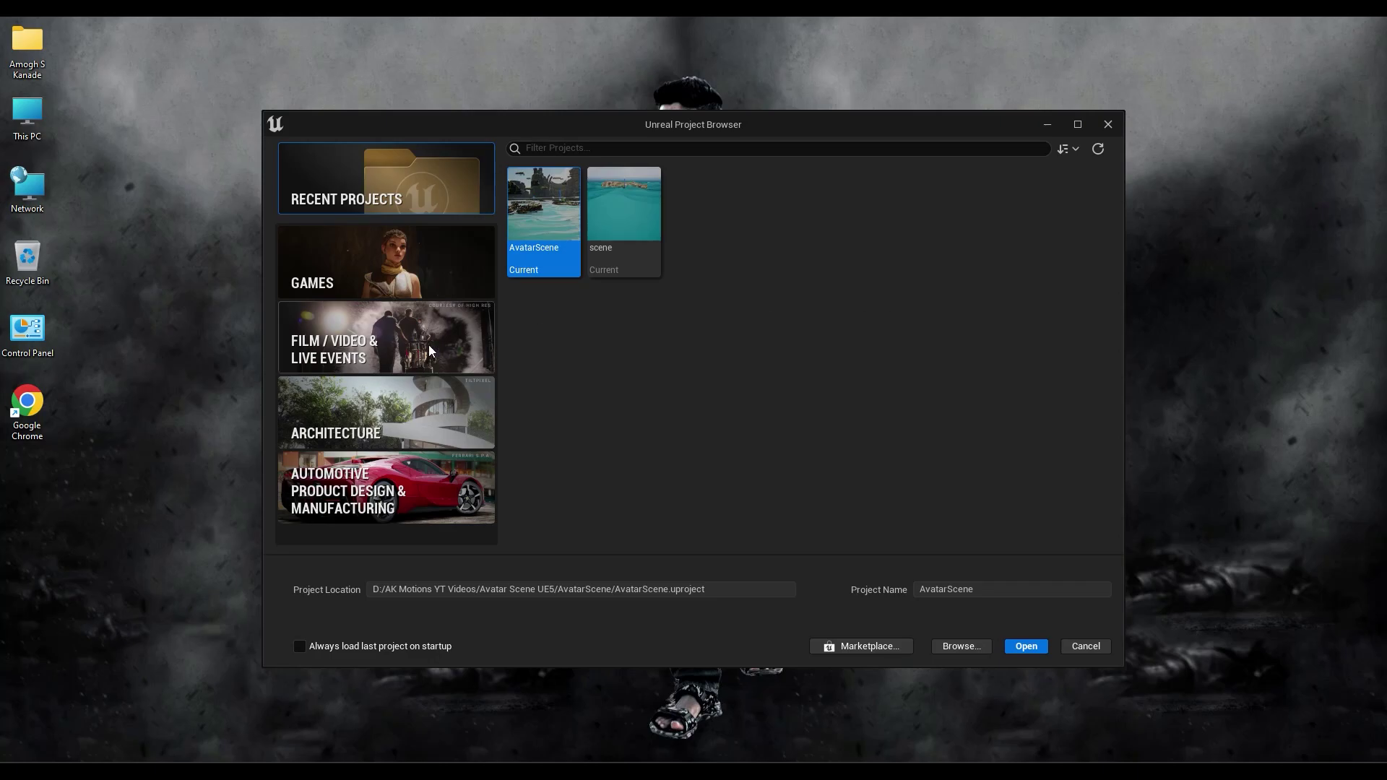
- Create a blank Film / Video & Live Events project named Scene1 with Starter Content and Raytracing enabled
click(423, 353)
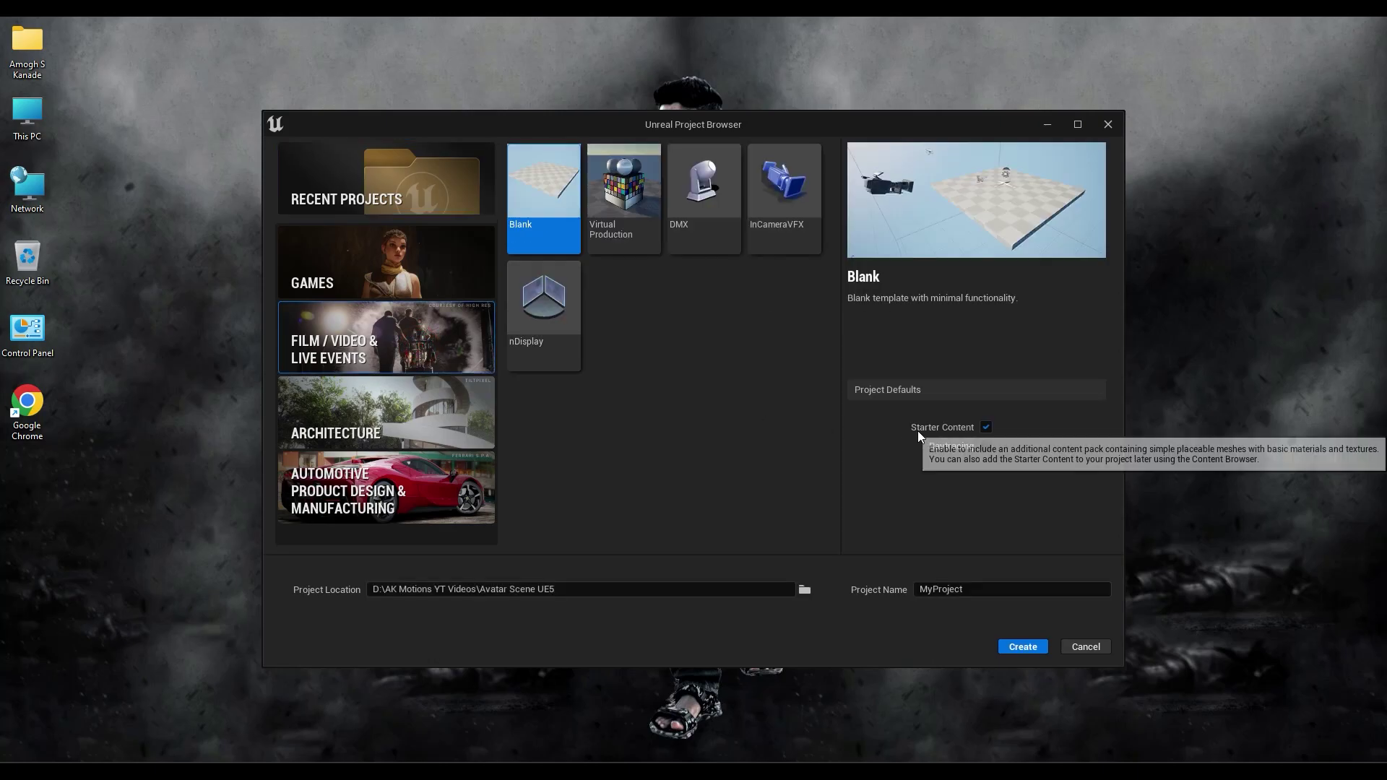
click(986, 446)
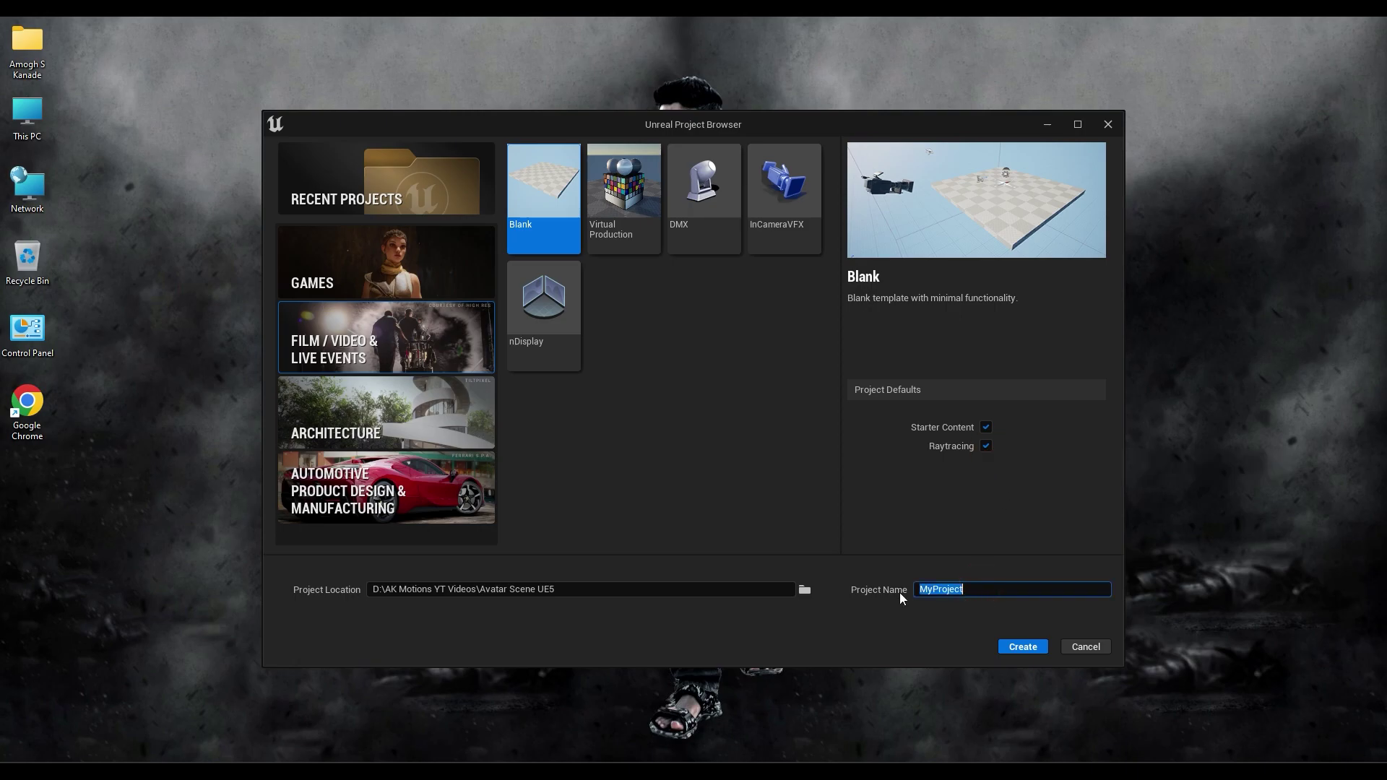
text(Scene1)
click(1029, 649)
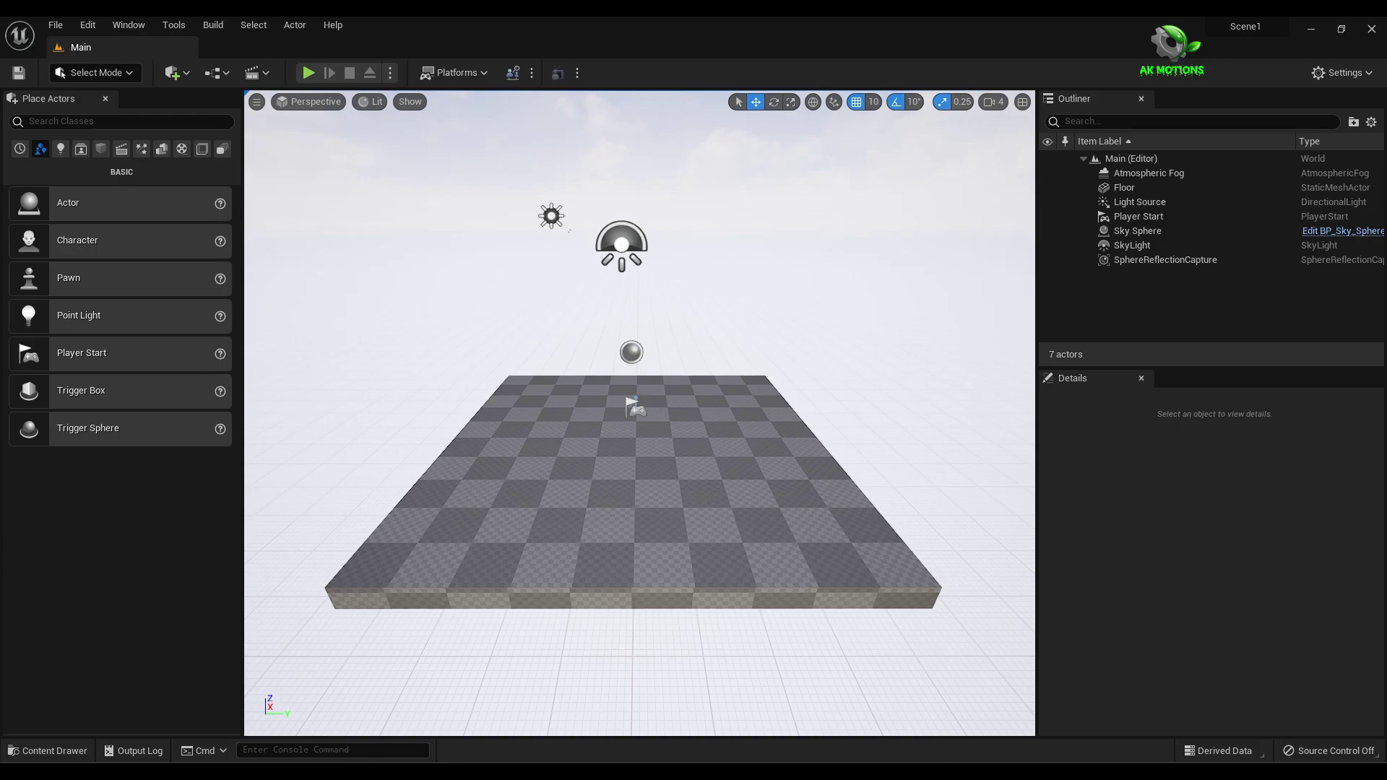
- Delete the Floor actor and set the SkyLight's mobility to Movable with Real Time Capture enabled
click(1141, 189)
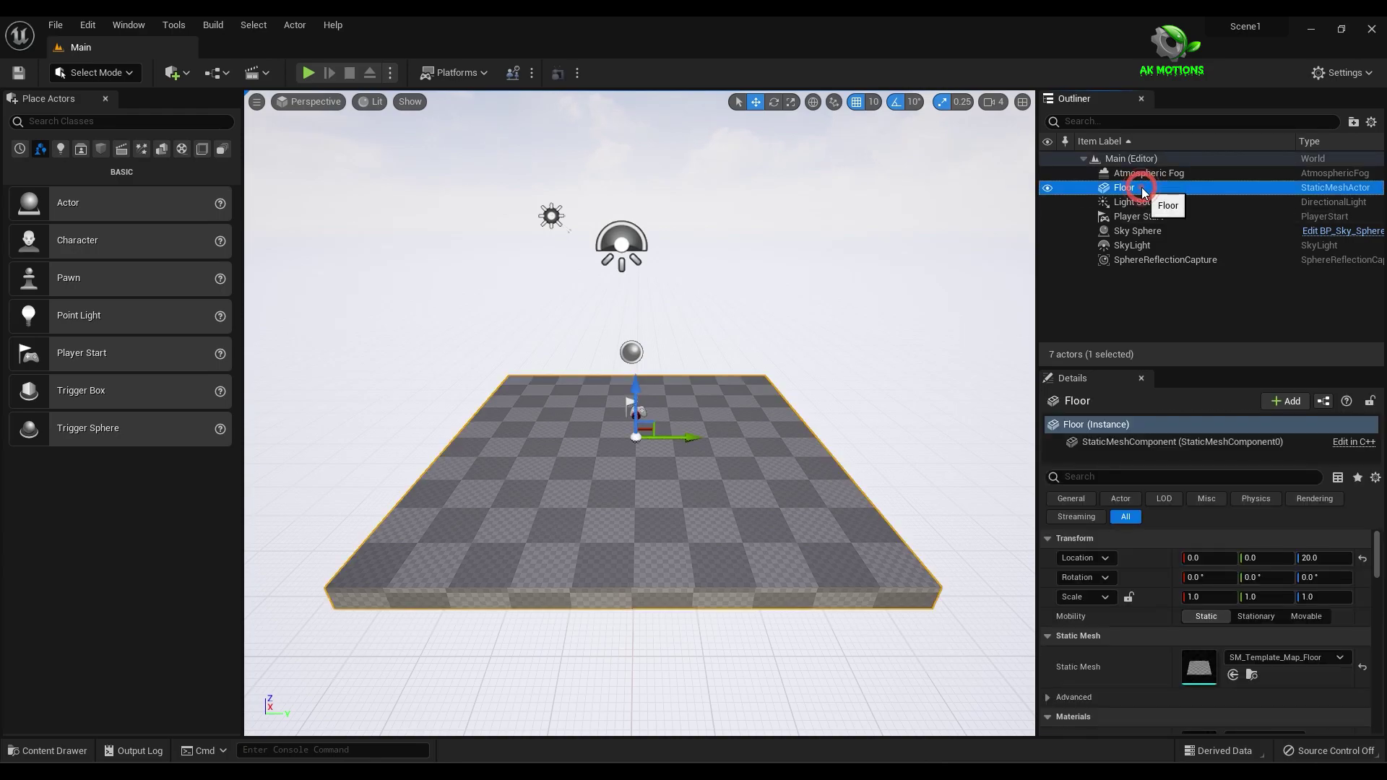
key(Delete)
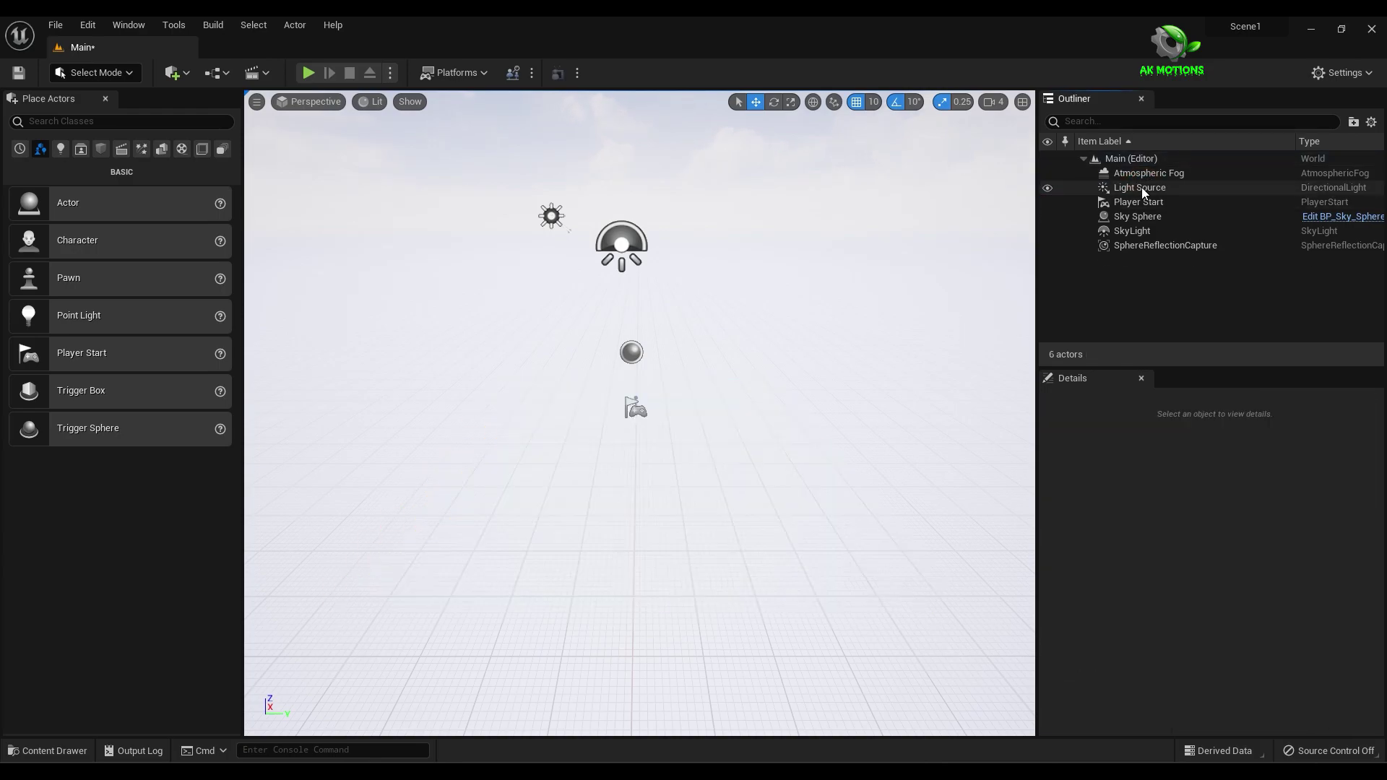
click(1146, 231)
click(1312, 619)
click(1315, 623)
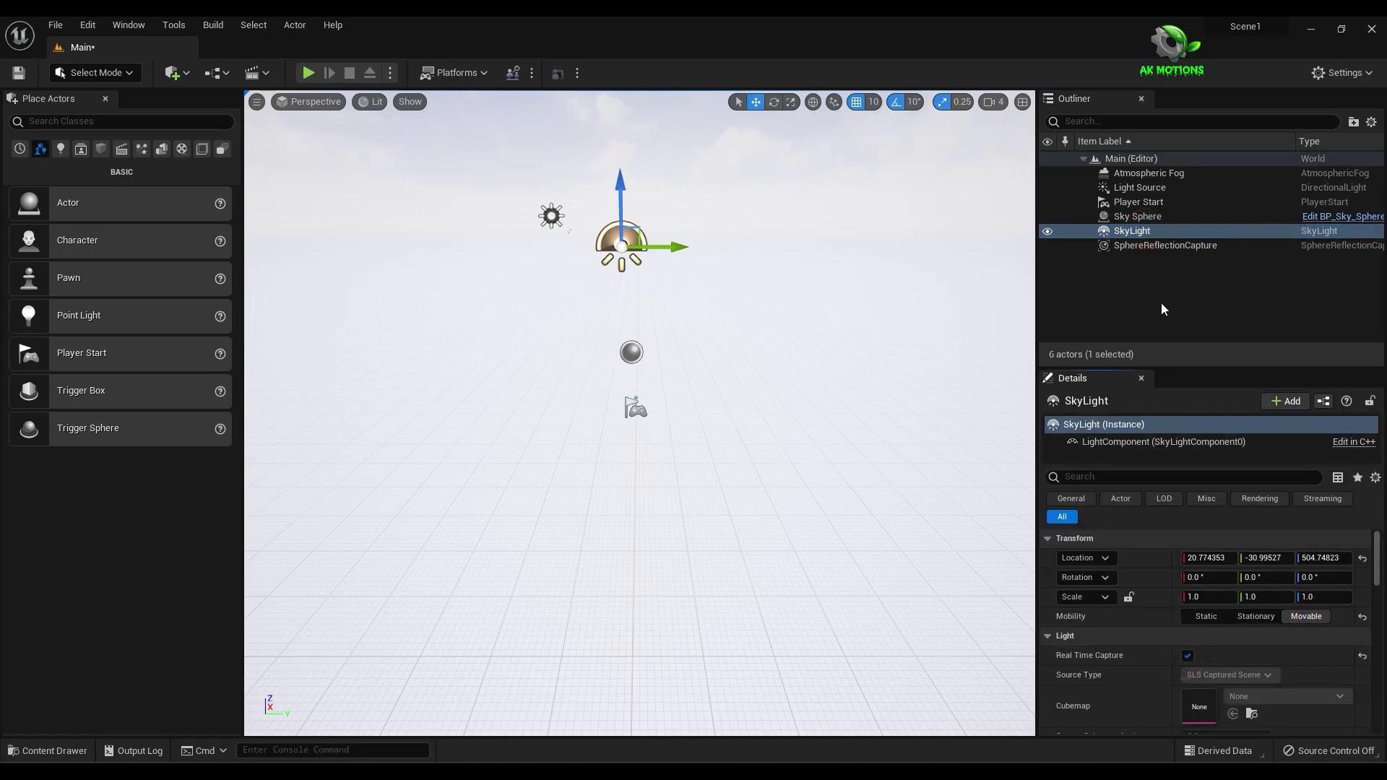
- Delete the Sky Sphere and the Light Source actors from the level
click(1156, 216)
key(Delete)
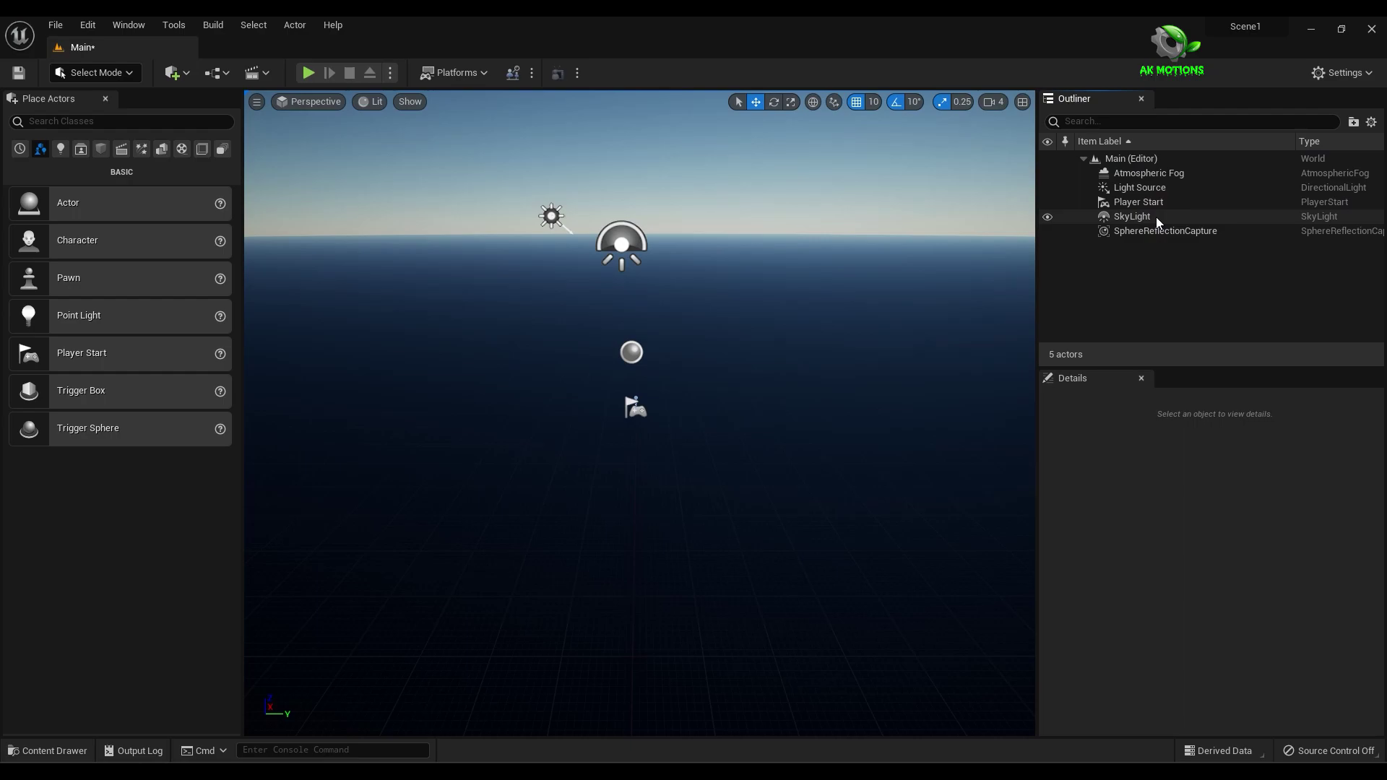
click(1131, 188)
key(Delete)
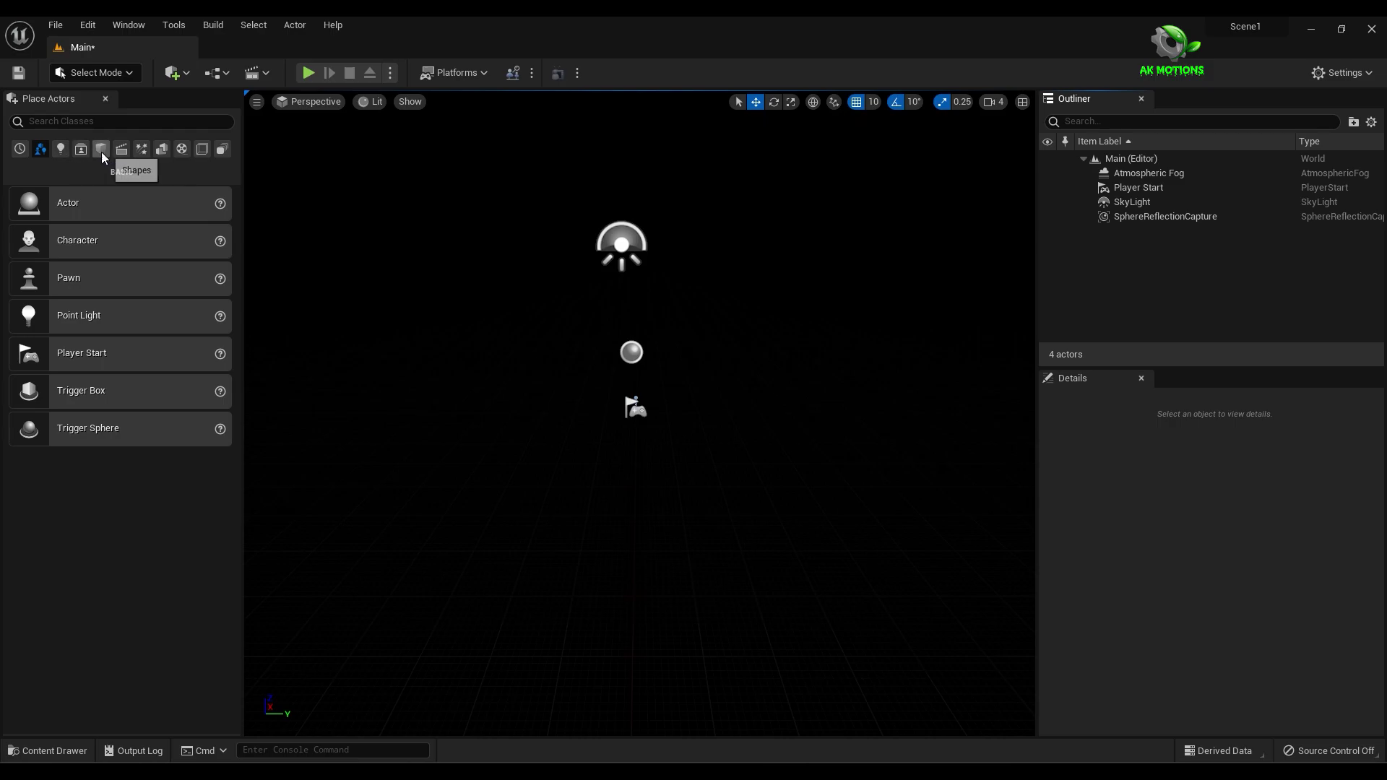
- Place a Directional Light and a PostProcessVolume in the level
click(61, 149)
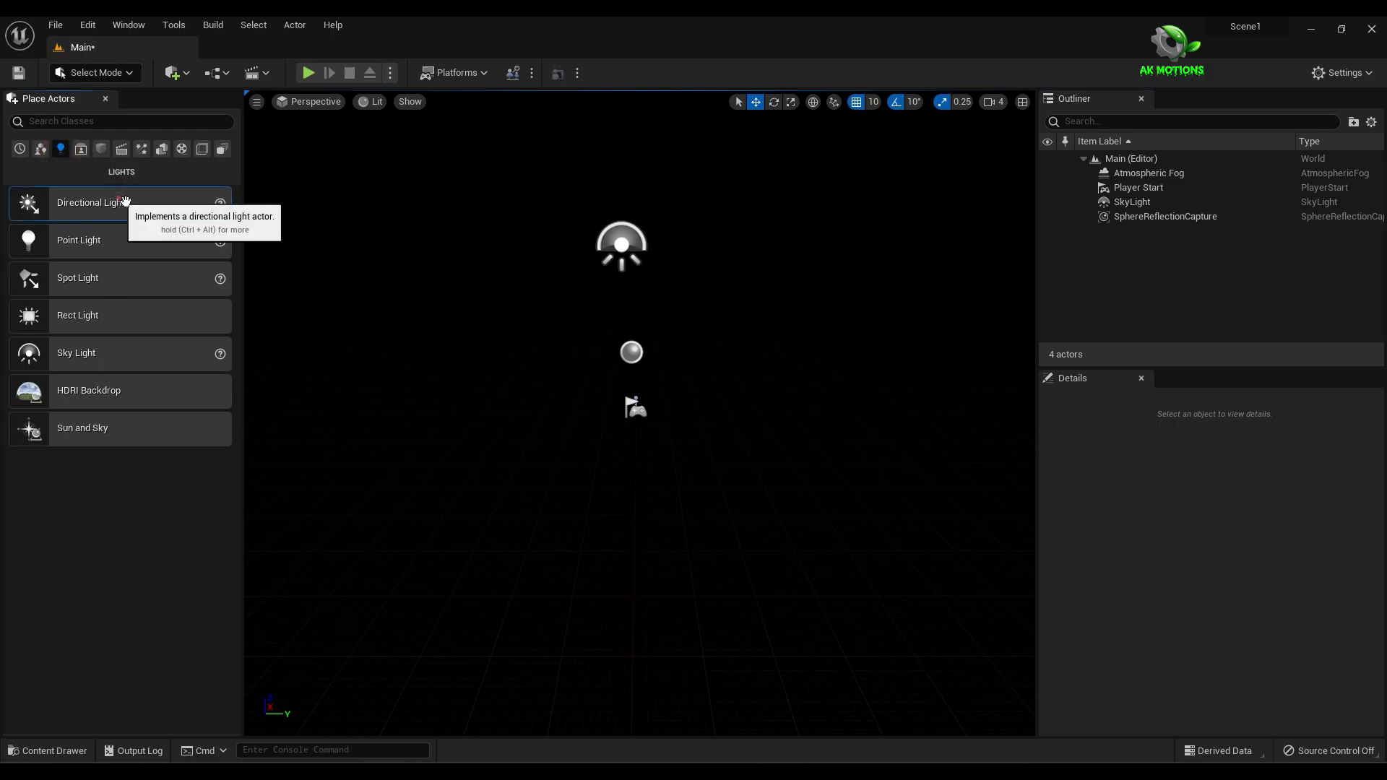
drag(138, 206, 556, 305)
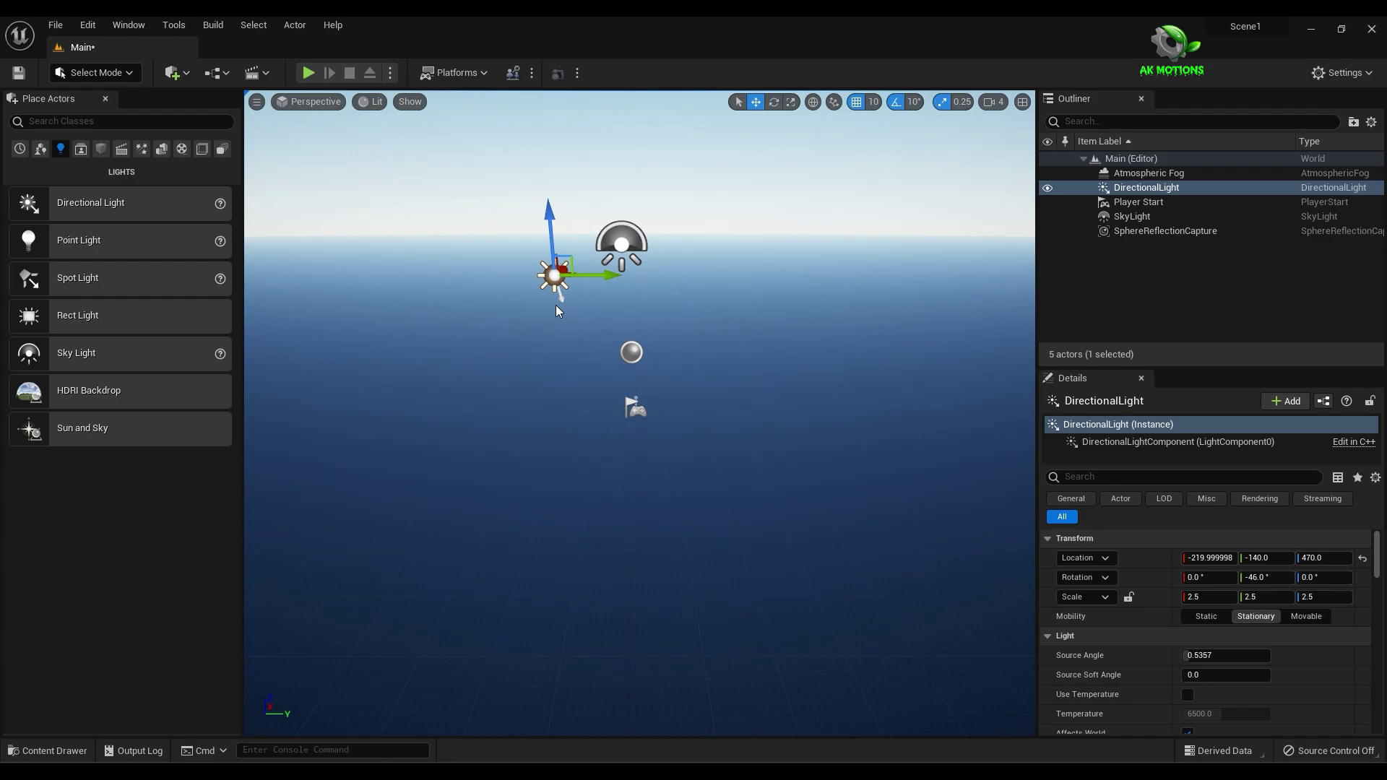
click(138, 149)
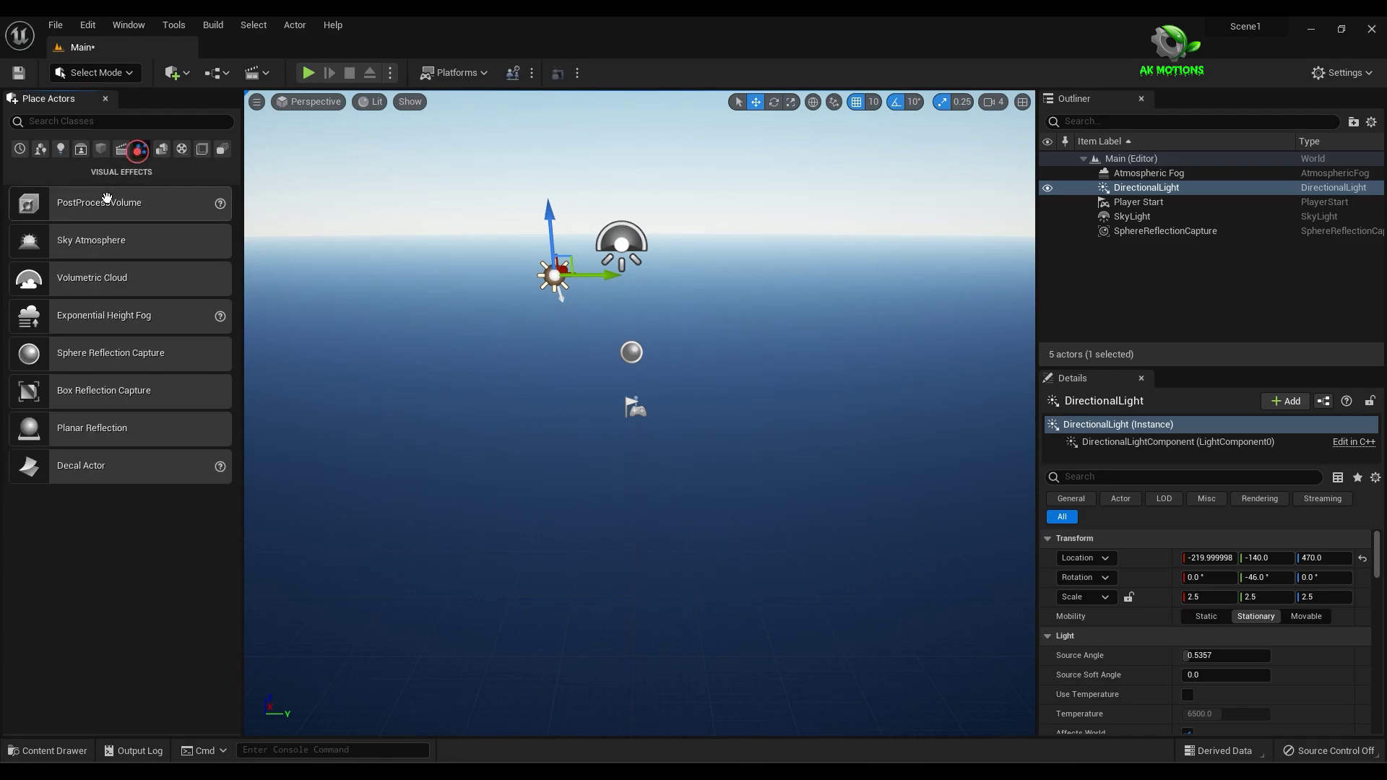
drag(106, 199, 702, 458)
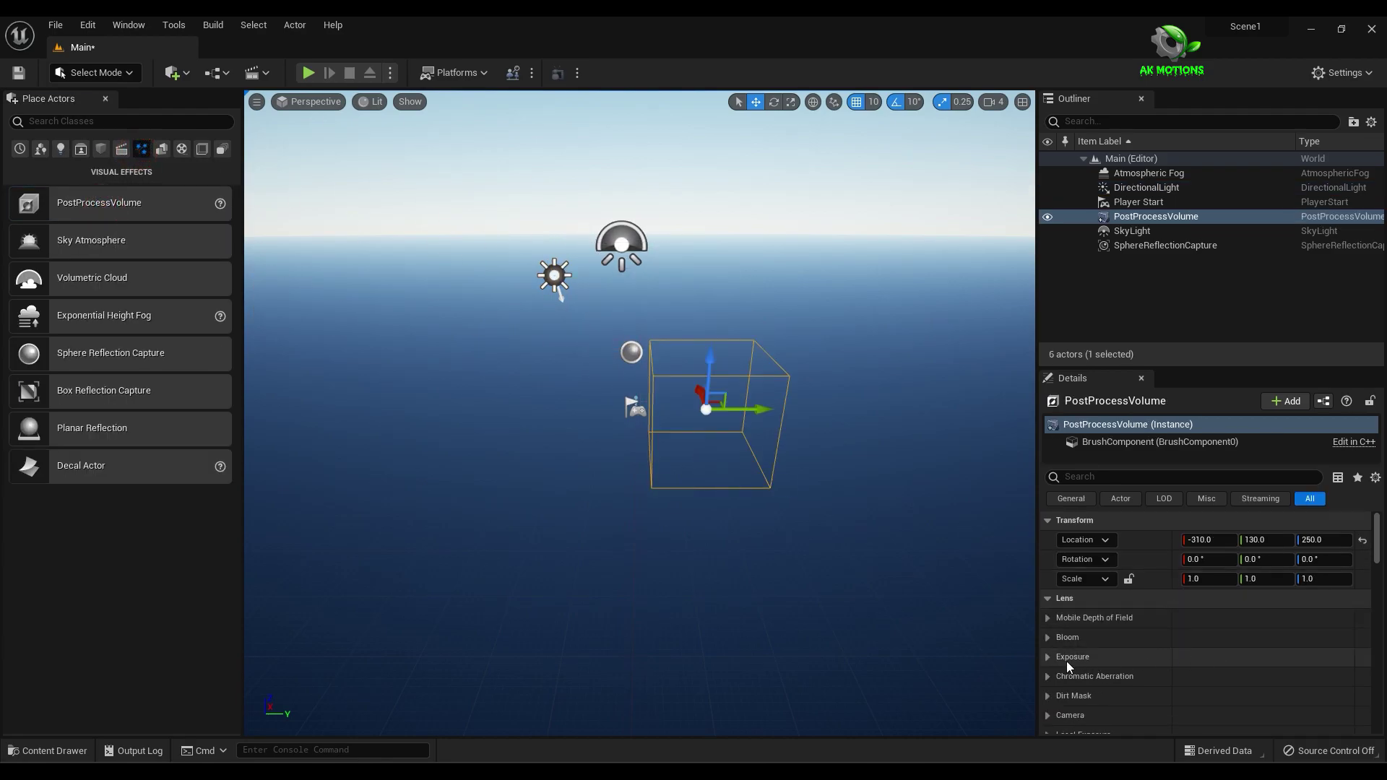
- Enable Min EV100 and Max EV100 in the PostProcessVolume's exposure settings and set both to 1
click(1049, 657)
scroll(1208, 700, down, 3)
scroll(1207, 703, down, 2)
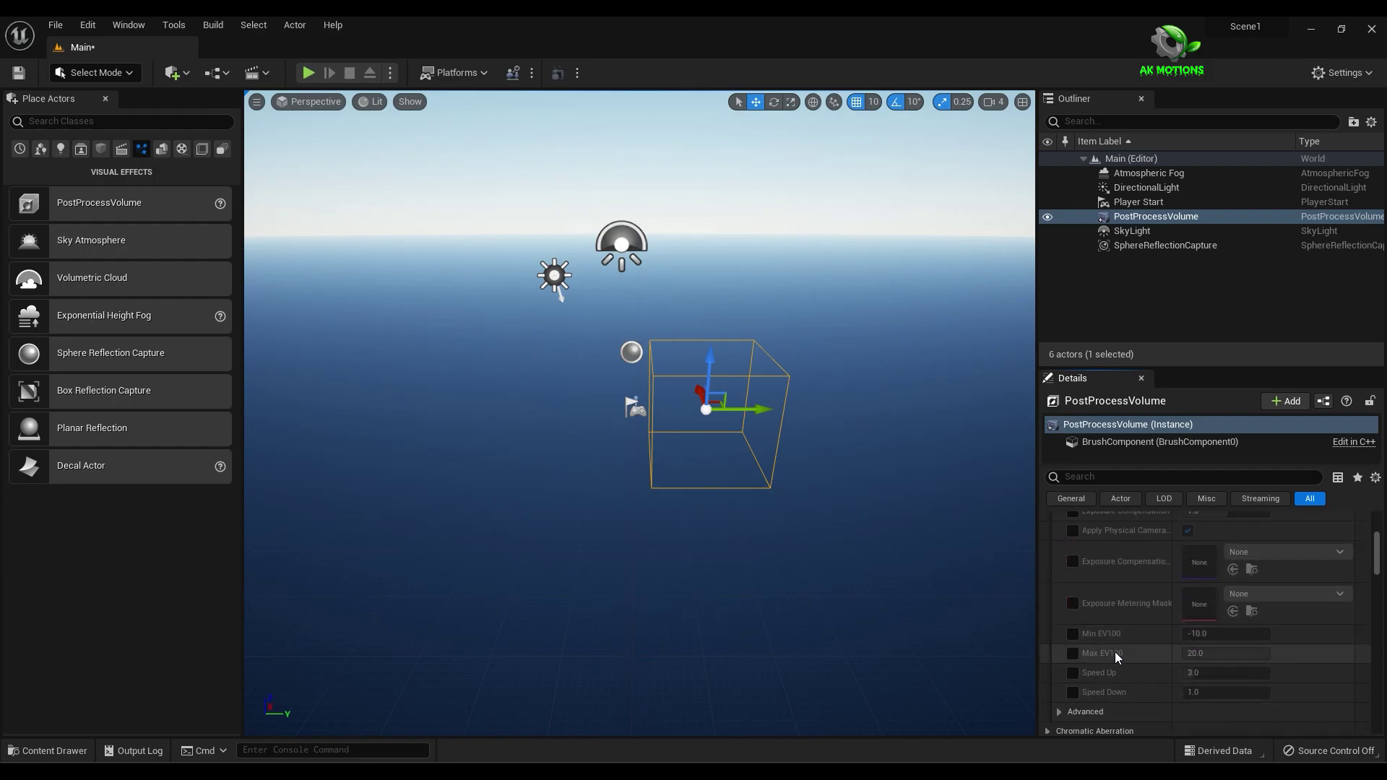
click(1072, 633)
click(1072, 653)
click(1203, 634)
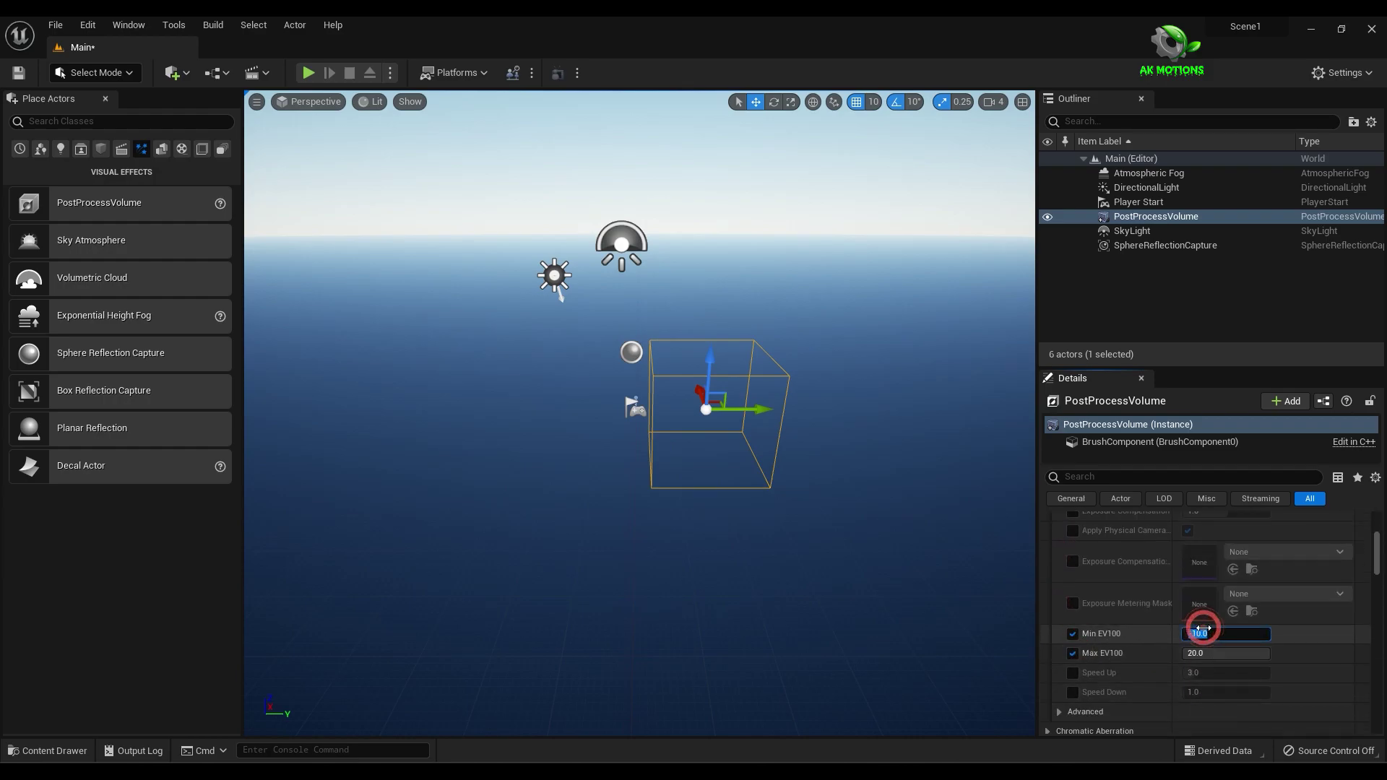
click(1201, 653)
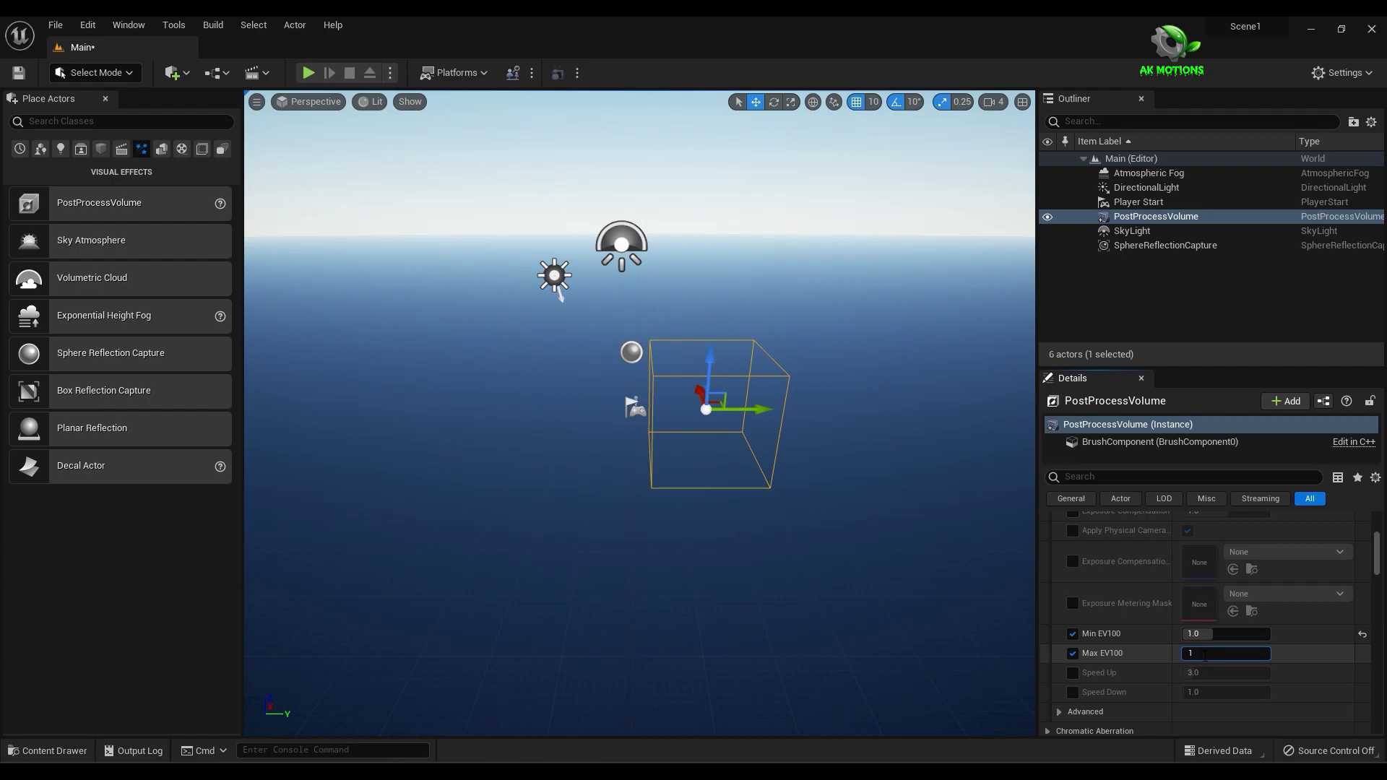
- Place a Volumetric Cloud actor in the level and check the clouds in the sky
drag(112, 281, 506, 307)
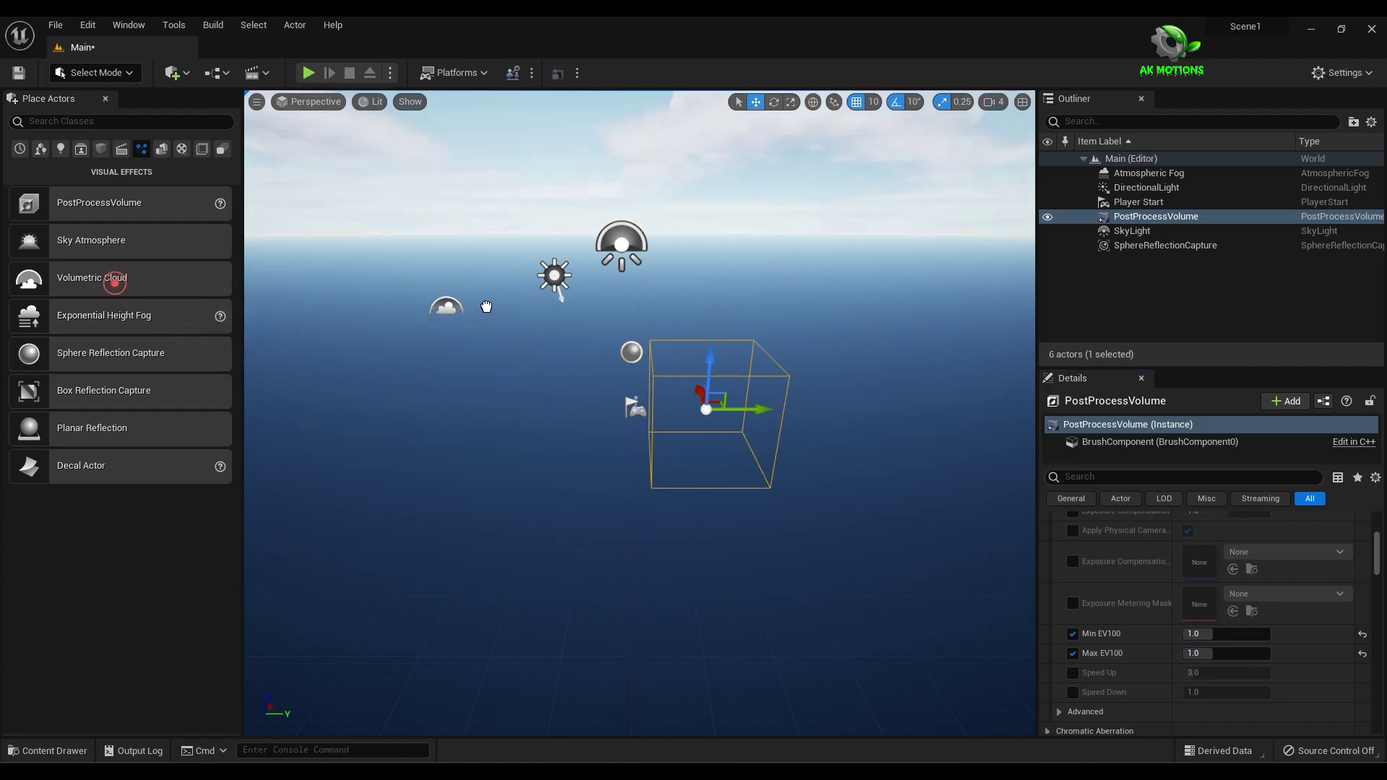
drag(703, 301, 703, 301)
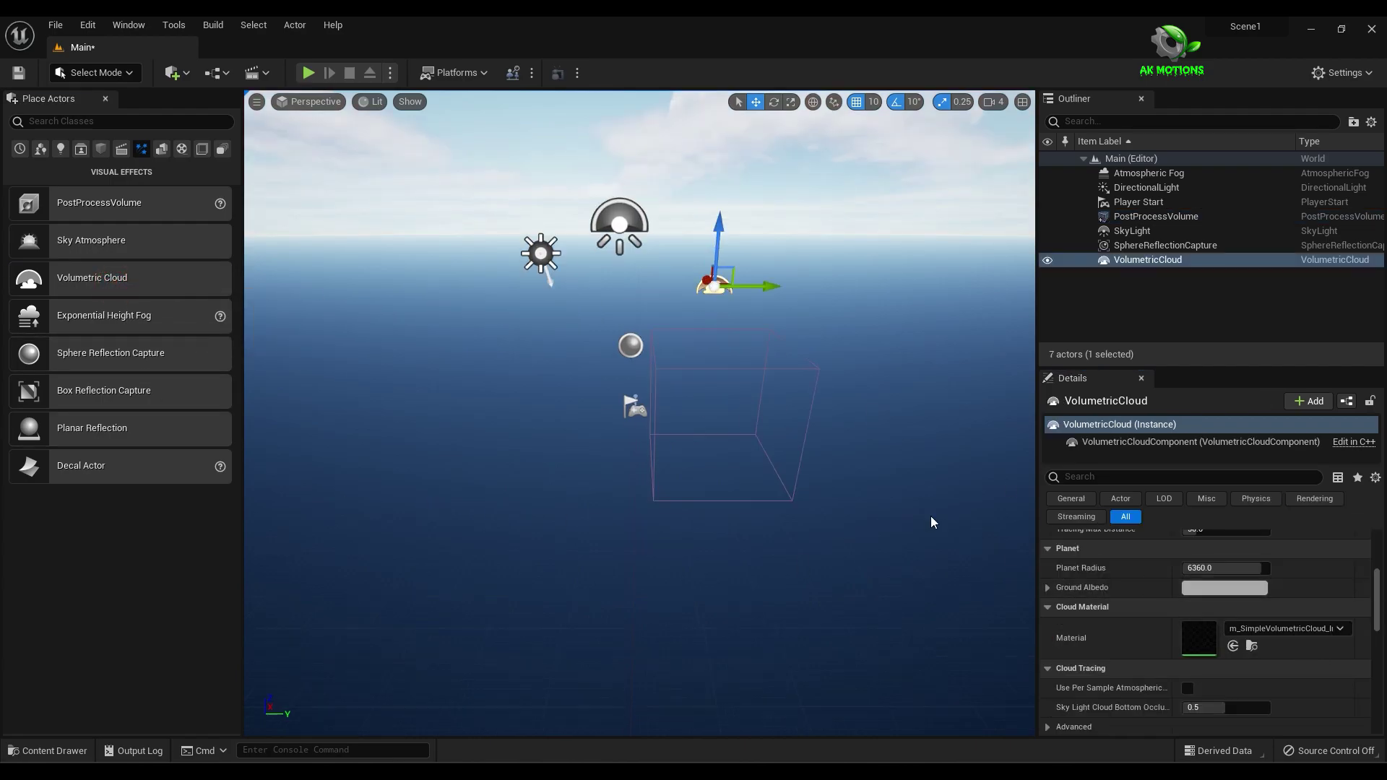
scroll(771, 399, down, 3)
right_drag(788, 405, 765, 329)
scroll(794, 404, up, 2)
scroll(872, 463, down, 1)
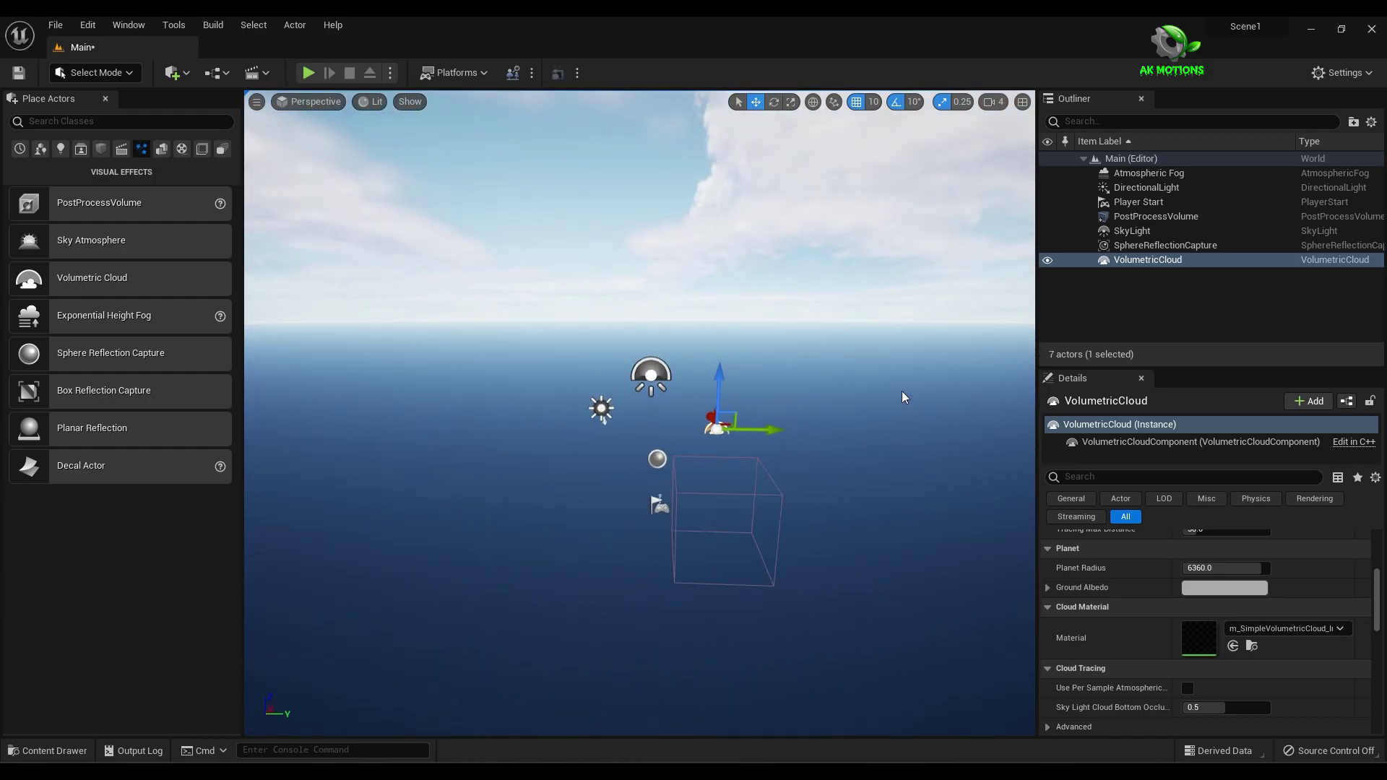
click(1125, 317)
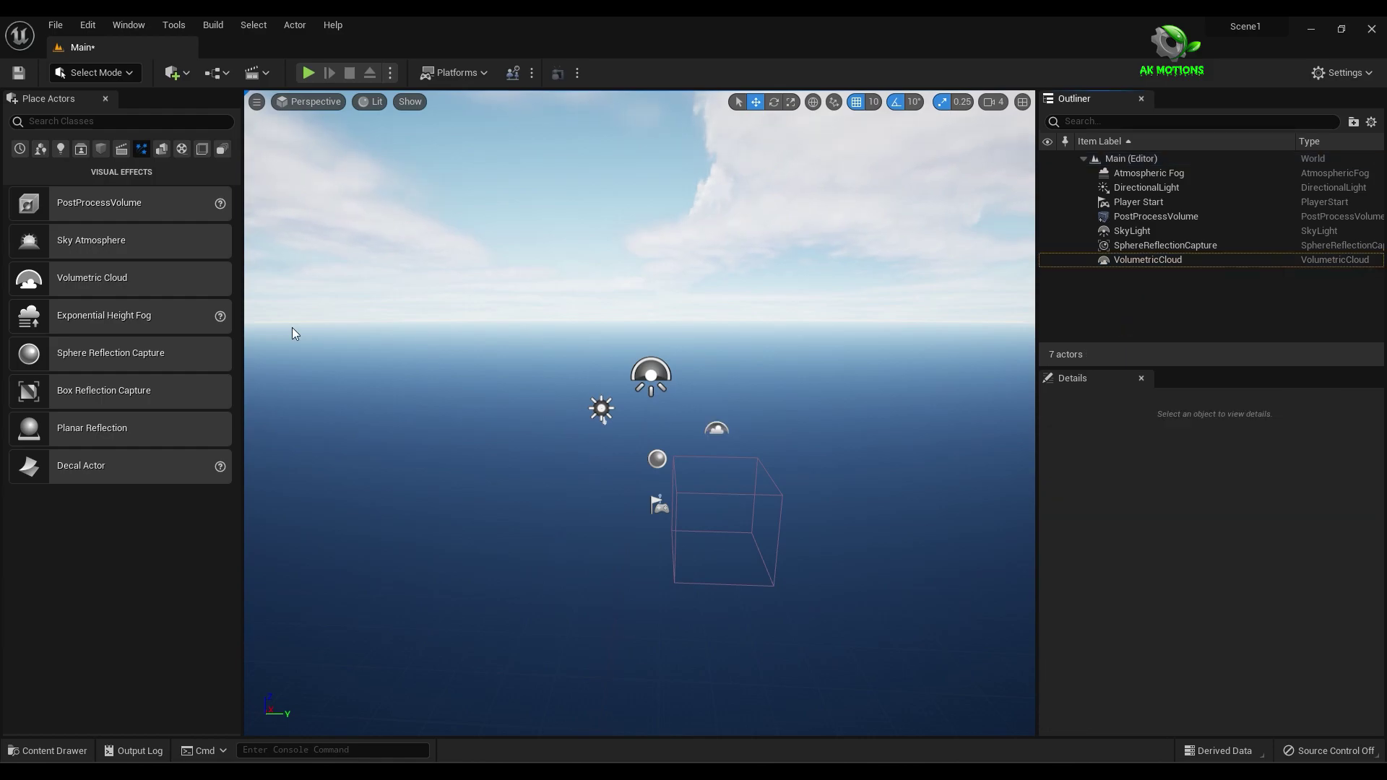
- Find the experimental Water plugin and enable it for the project
click(83, 24)
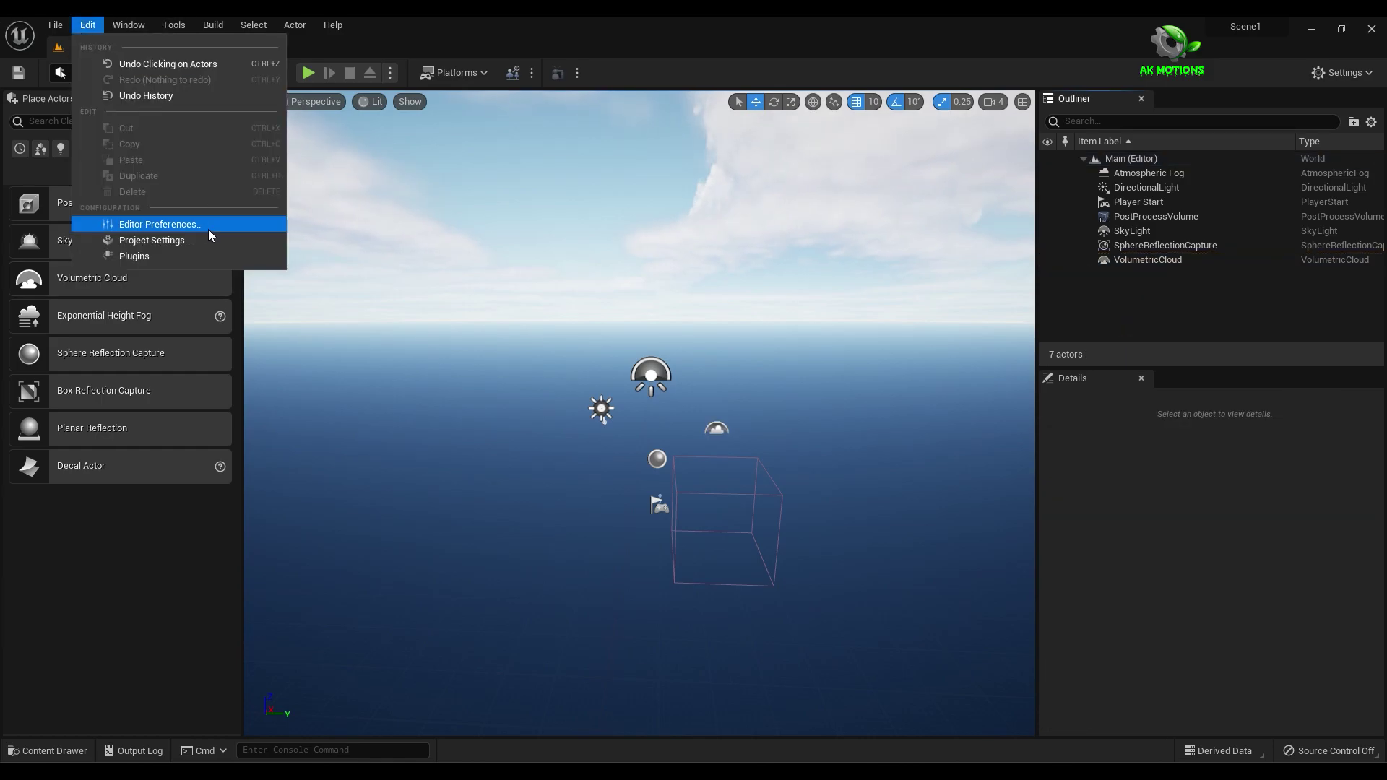
click(152, 252)
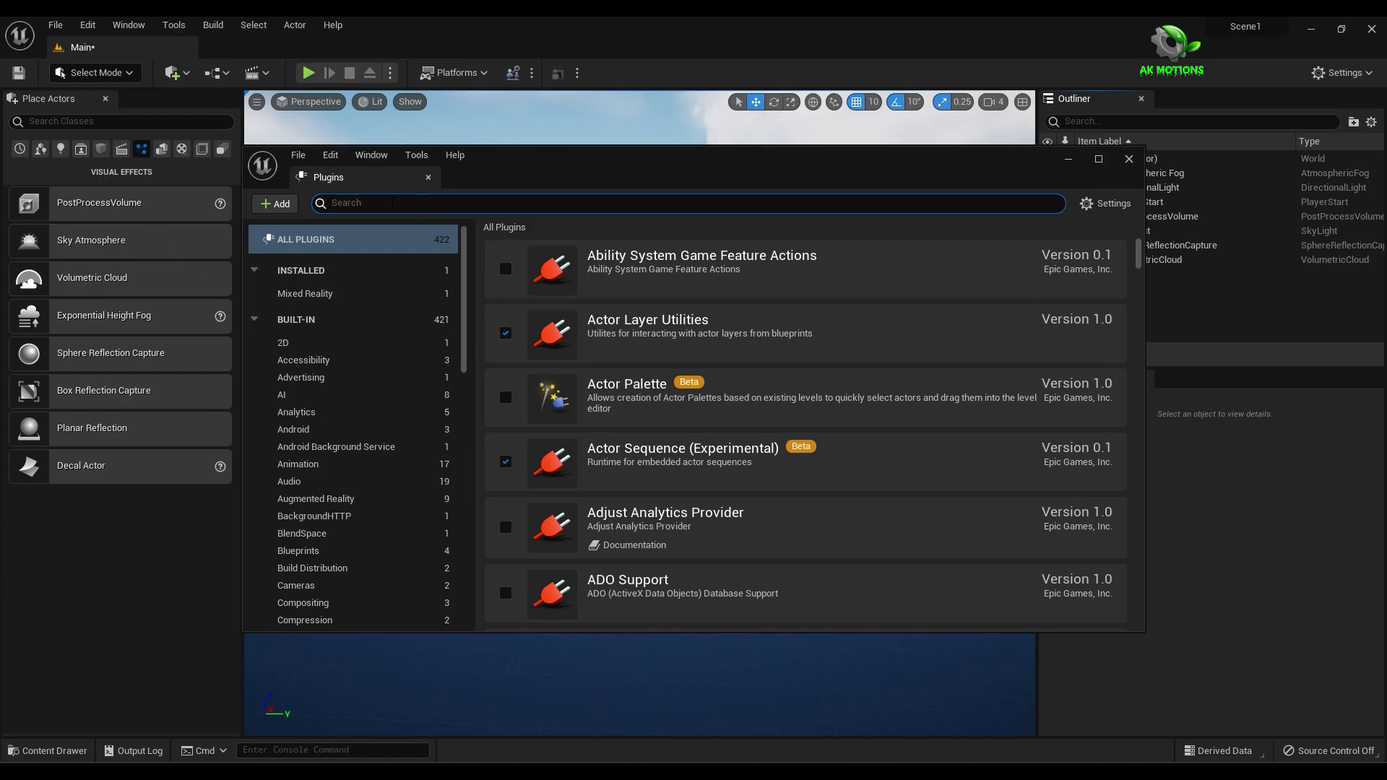
text(wat)
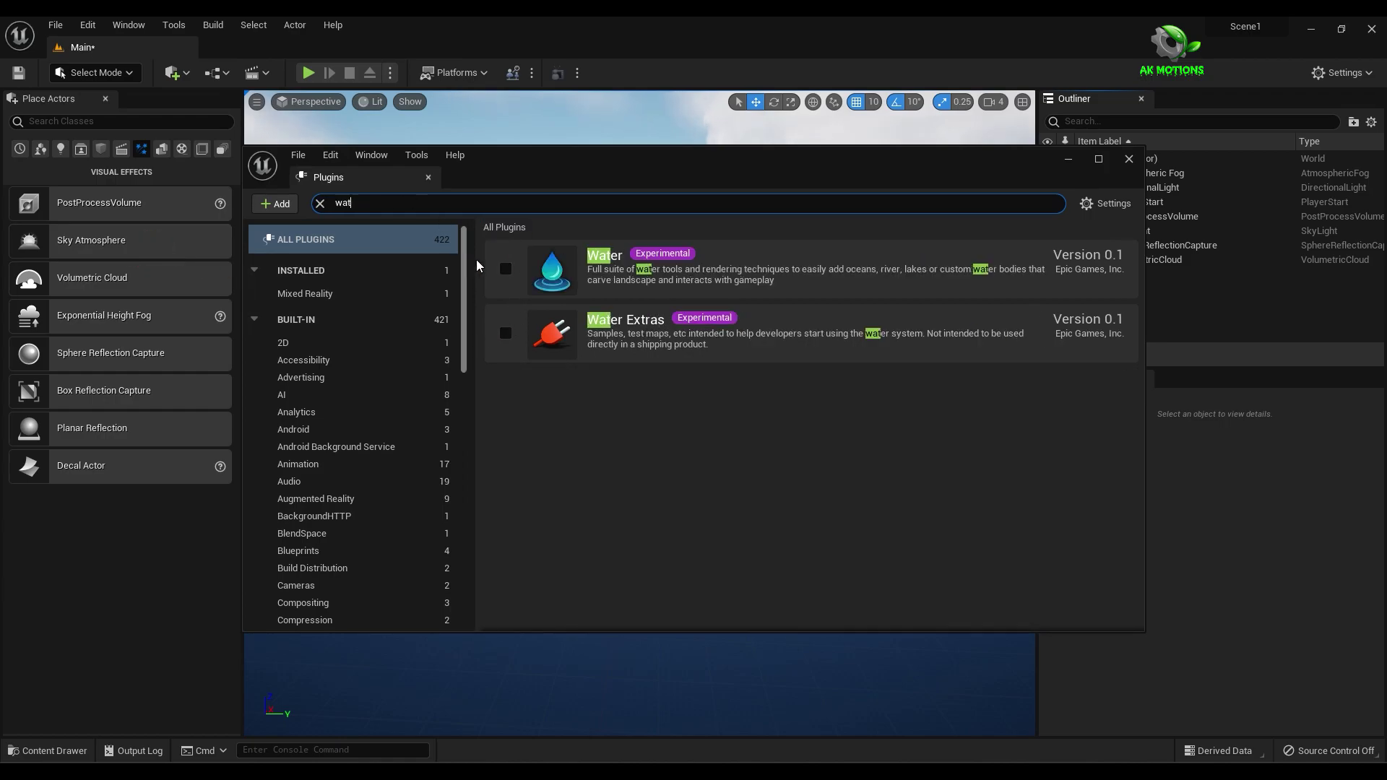
click(505, 271)
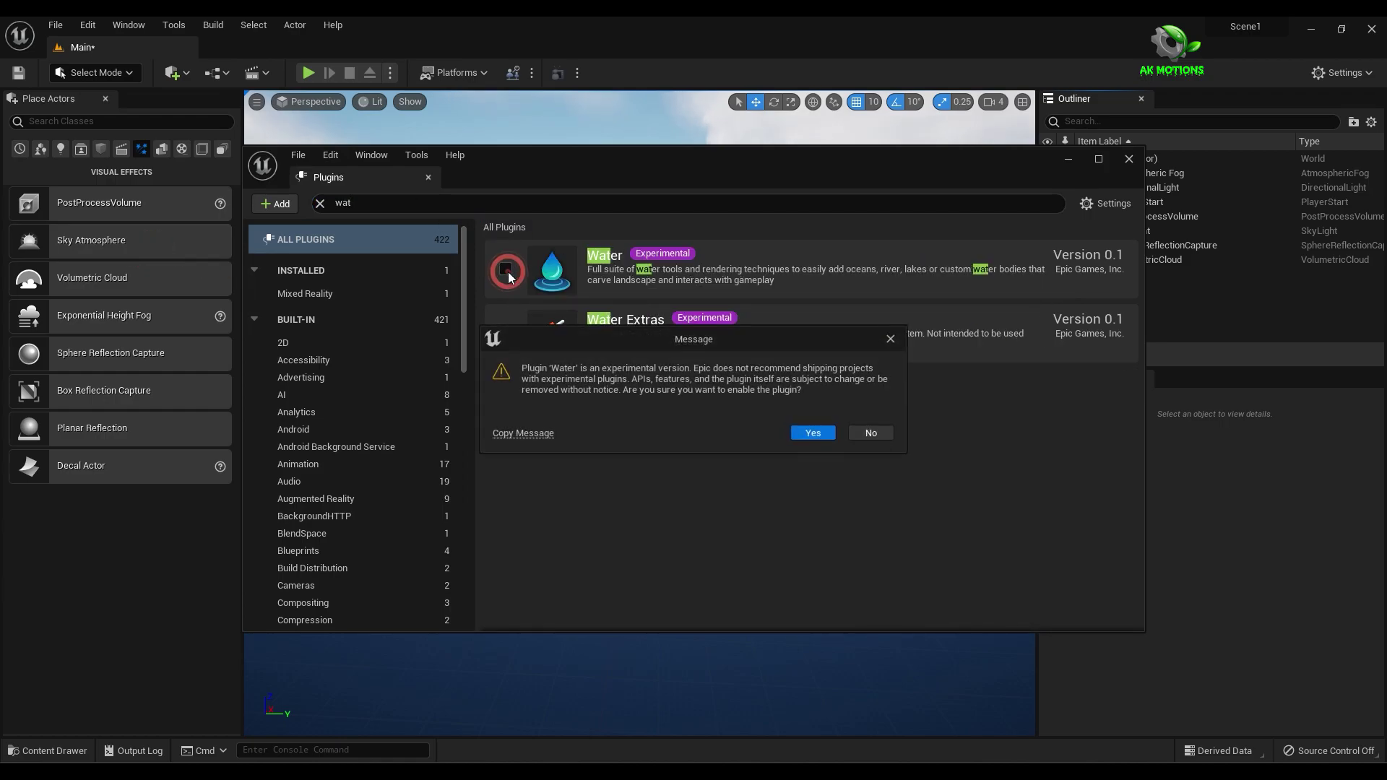
click(821, 432)
- Enable the Volumetrics plugin, then restart the editor, saving the Main level, and close the plugin list
click(369, 203)
text(vol)
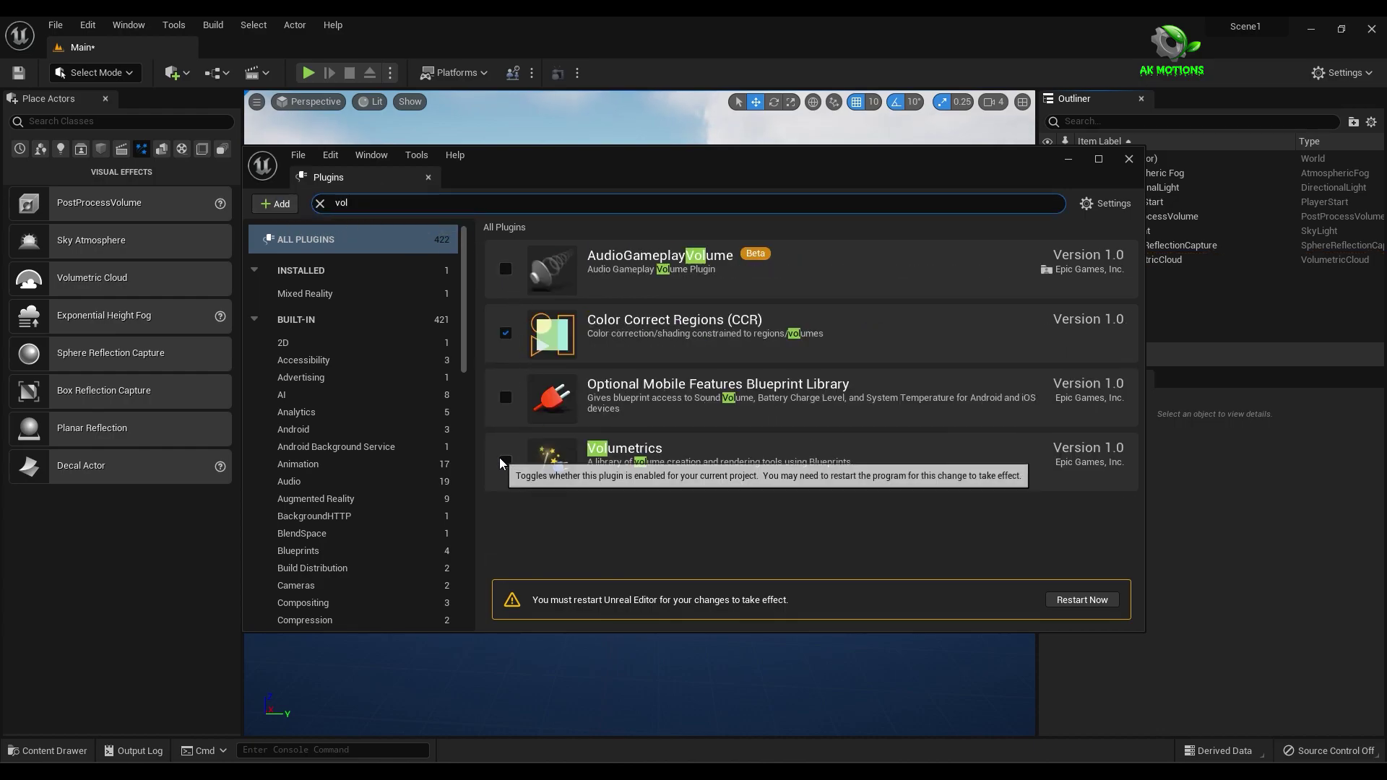
click(505, 461)
click(1083, 601)
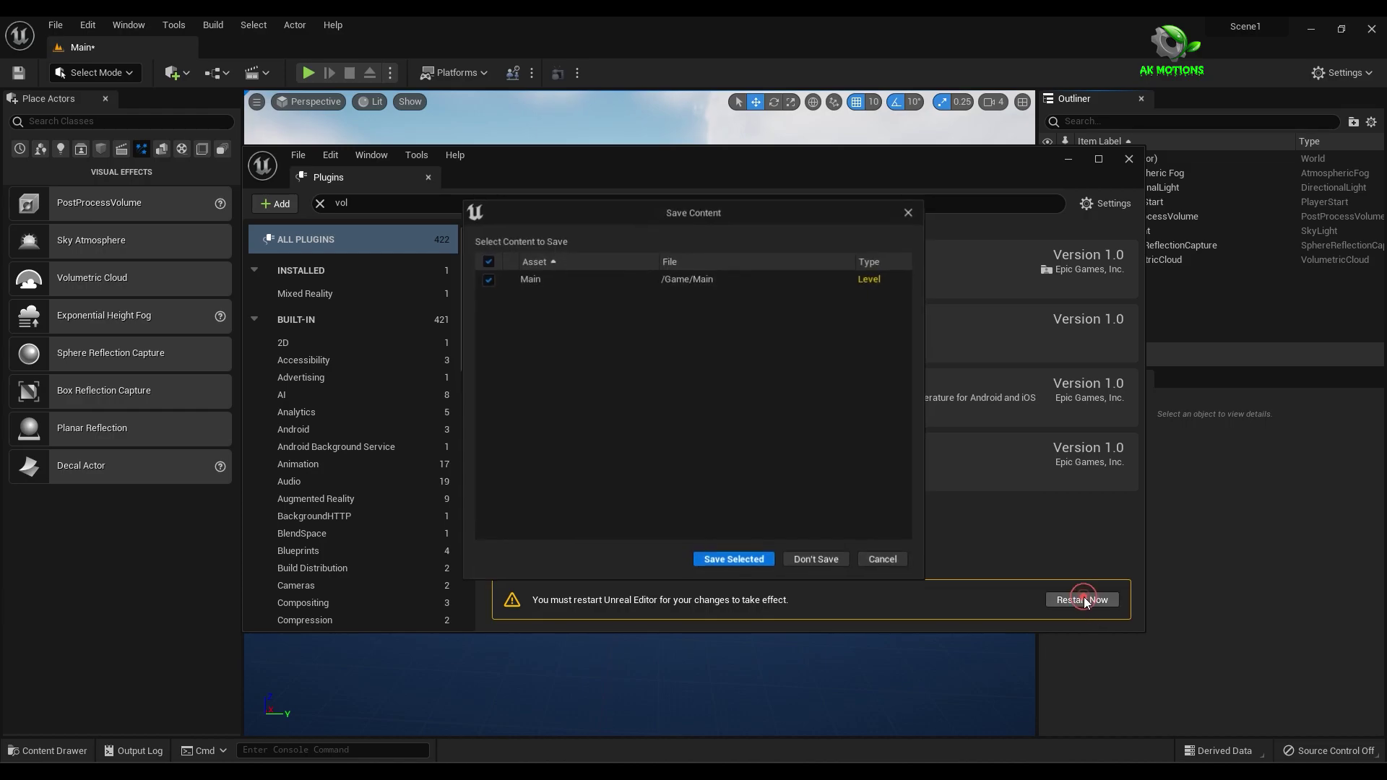
click(723, 561)
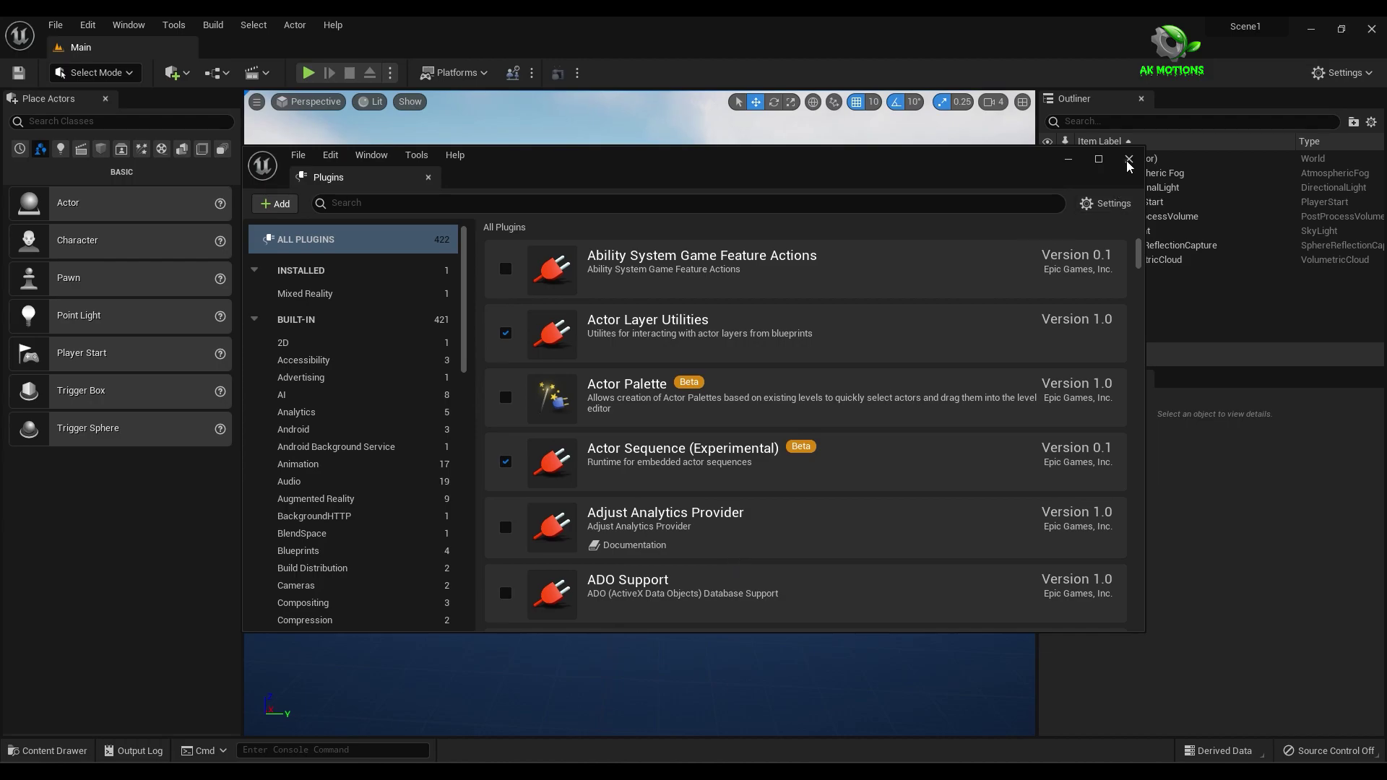
click(1129, 161)
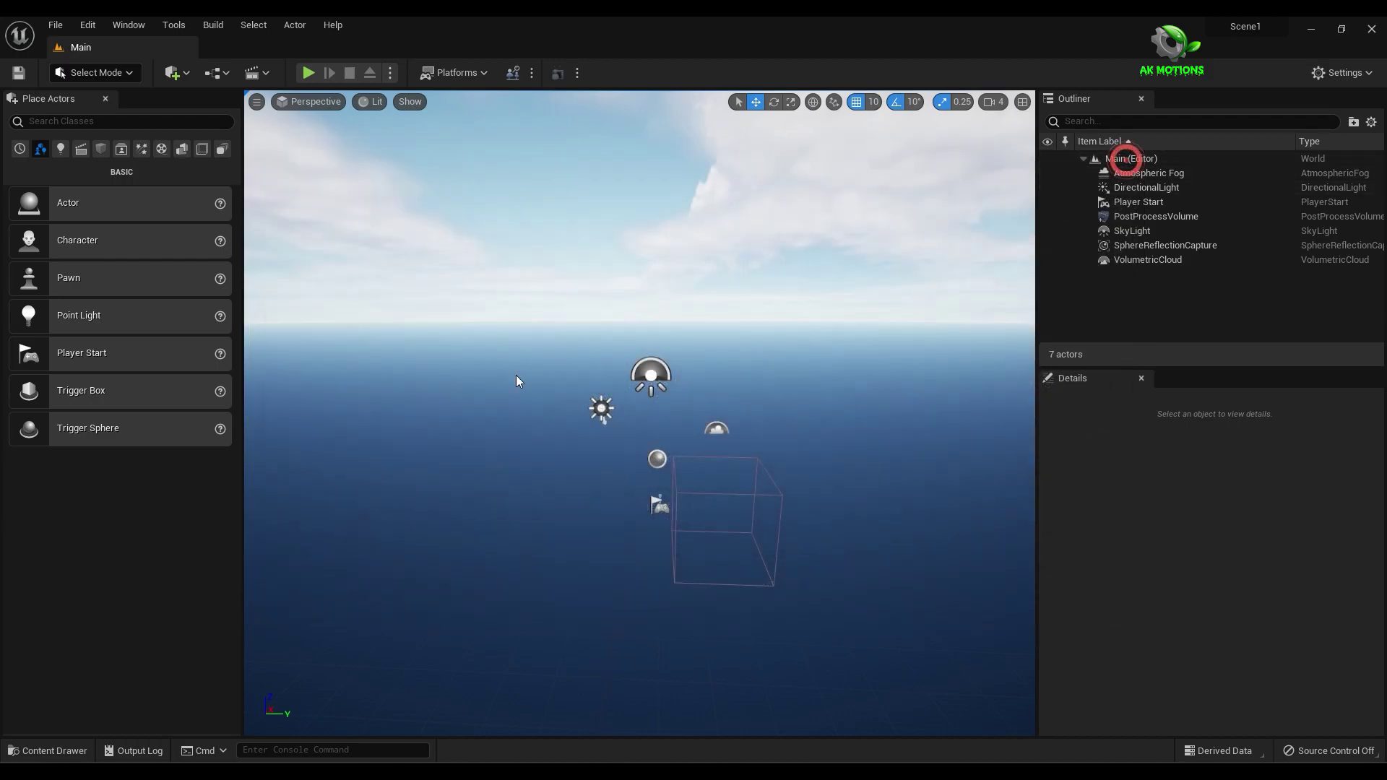
- Switch to Landscape Mode and create a new landscape sized to fill the world
click(52, 122)
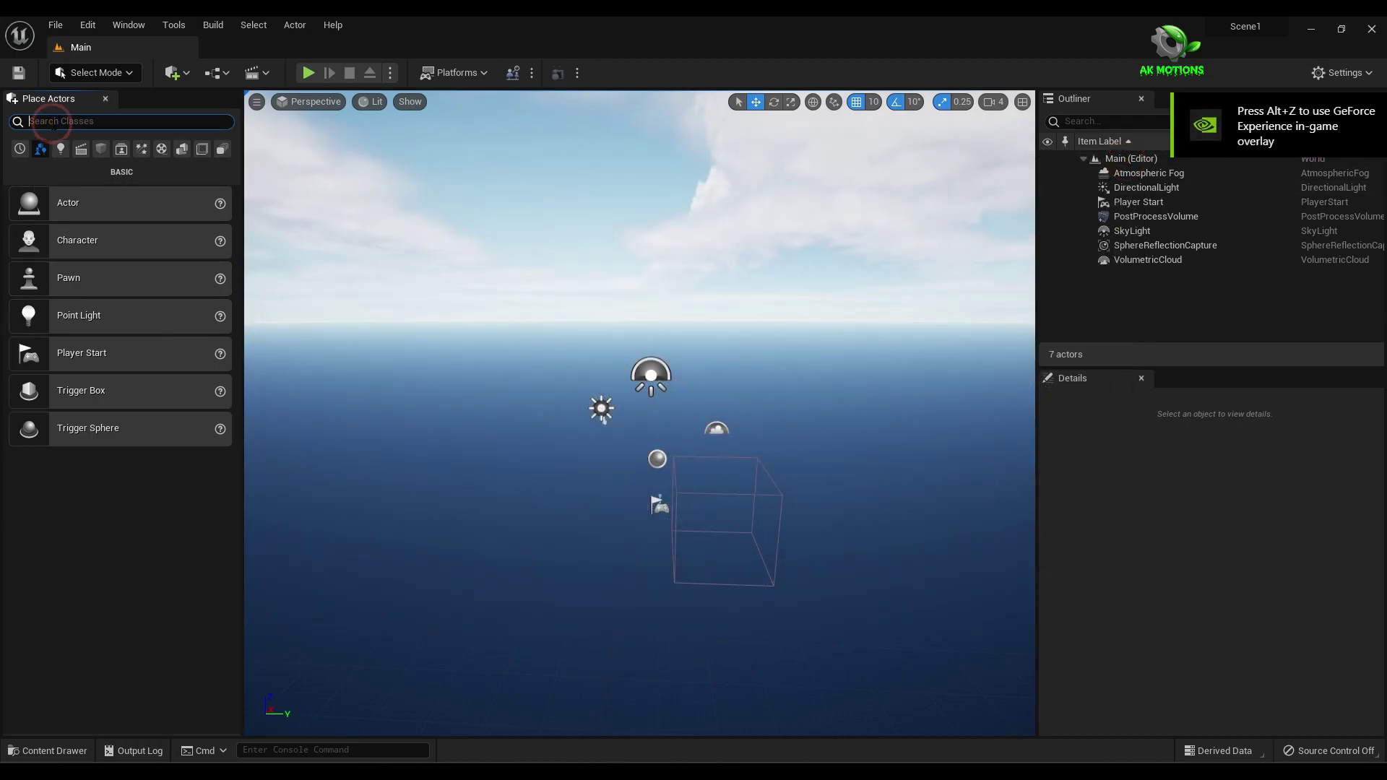
click(96, 72)
click(116, 114)
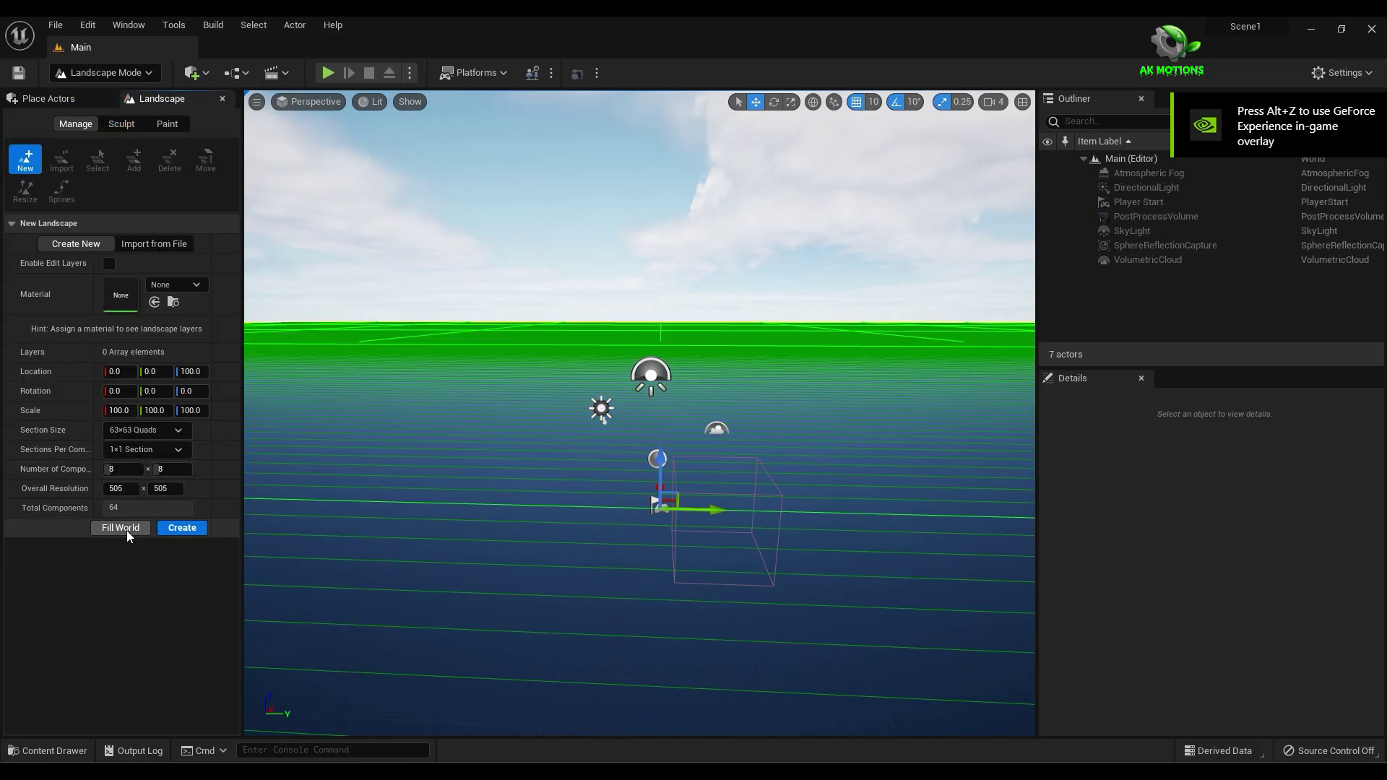
click(120, 528)
click(183, 528)
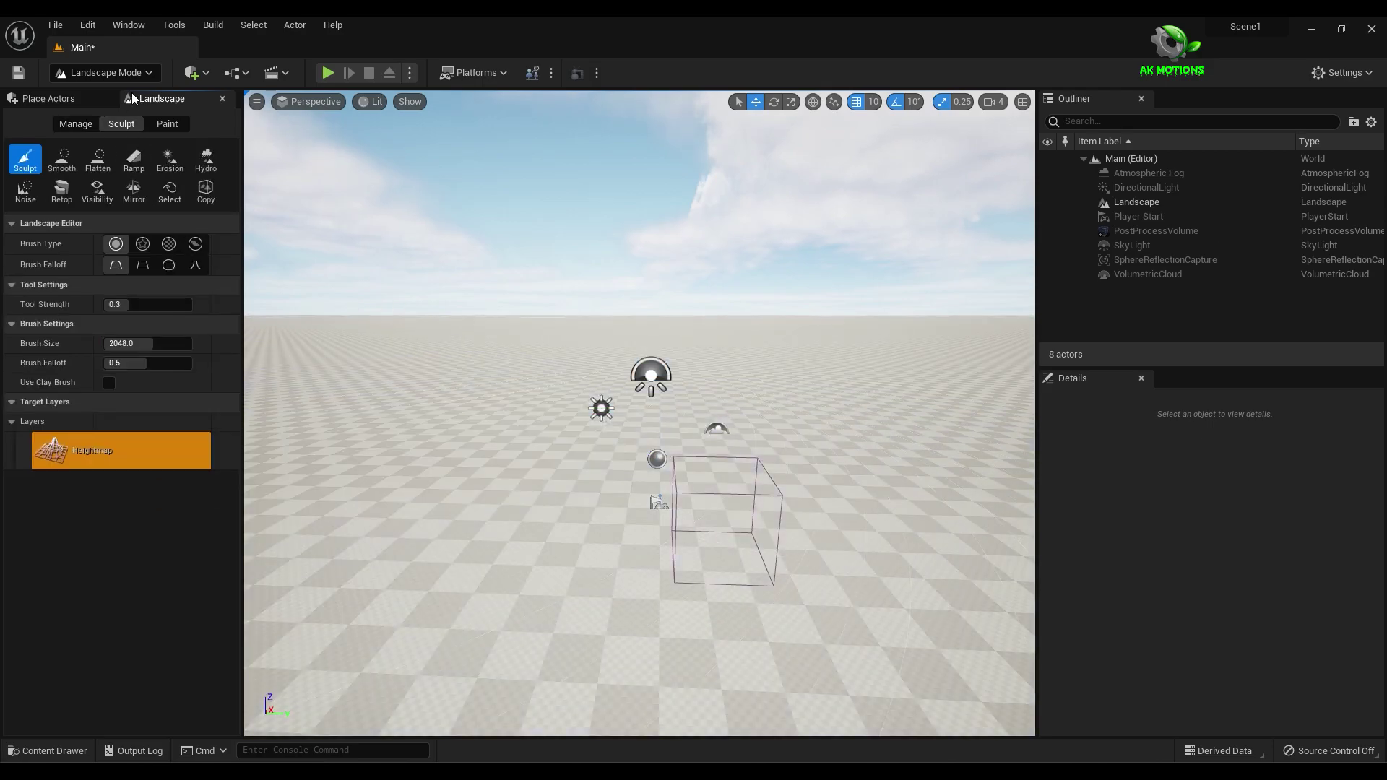
- Search the placeable actors for "water" and place a Water Body Ocean in the level
click(221, 99)
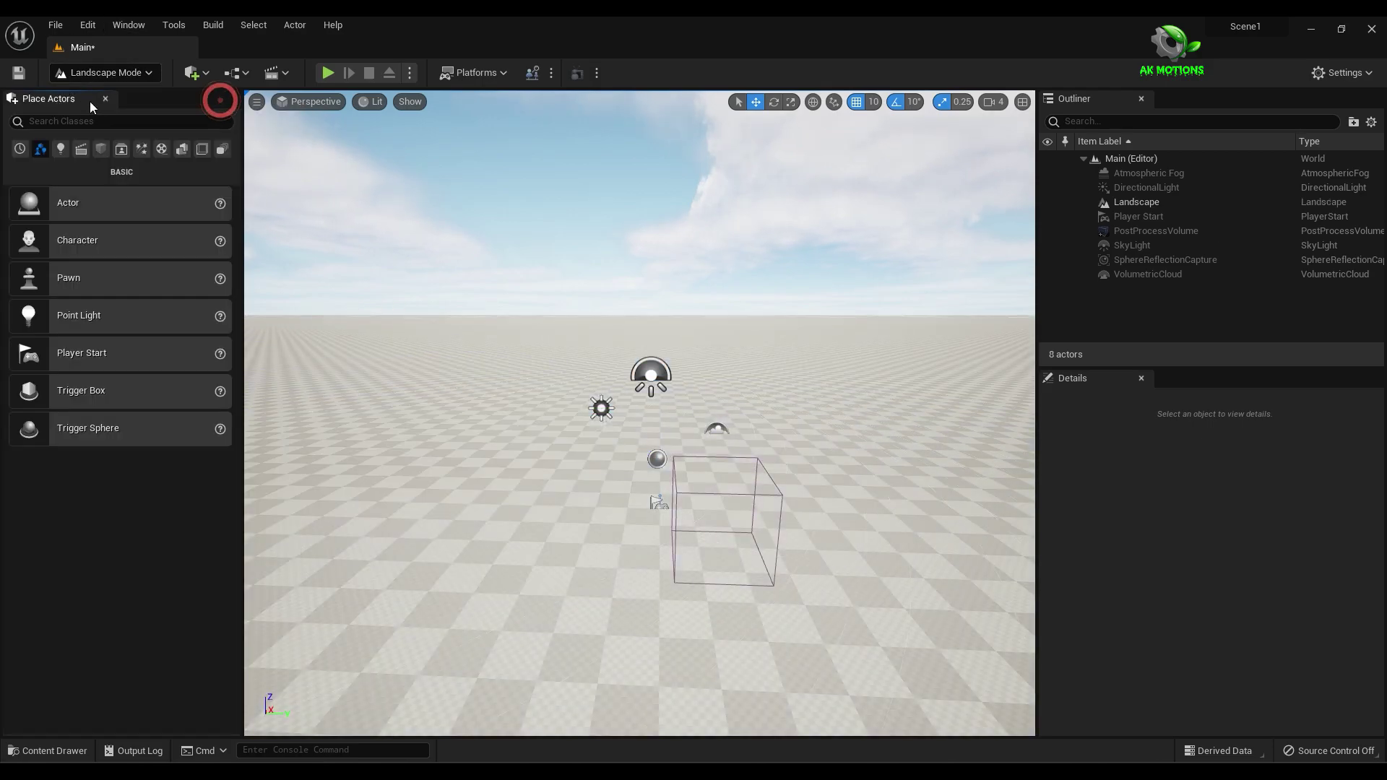
click(66, 122)
text(water)
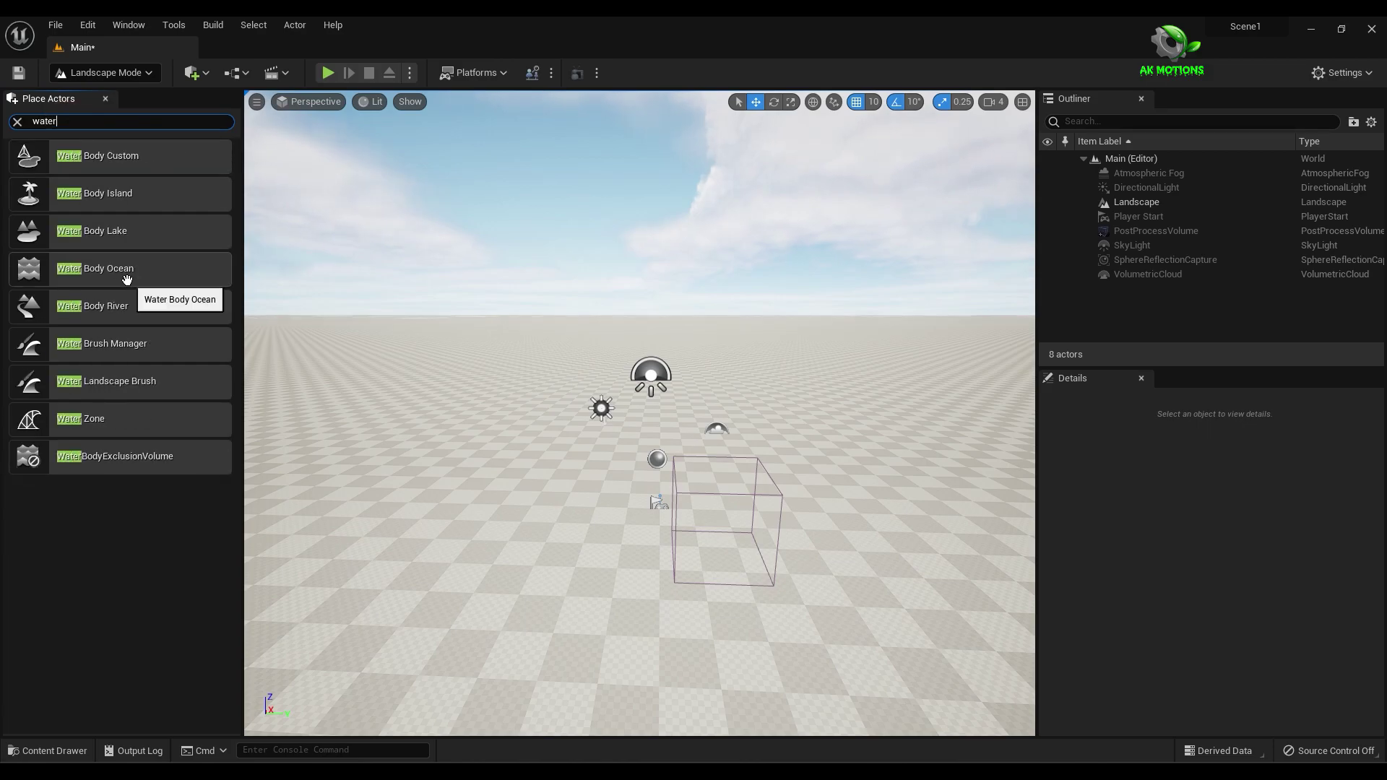
mouse_move(124, 269)
mouse_down()
mouse_move(697, 354)
mouse_move(667, 399)
mouse_up()
- Set the Landscape's location to 0, 0, 0 and its X and Y scale to 1
click(1140, 204)
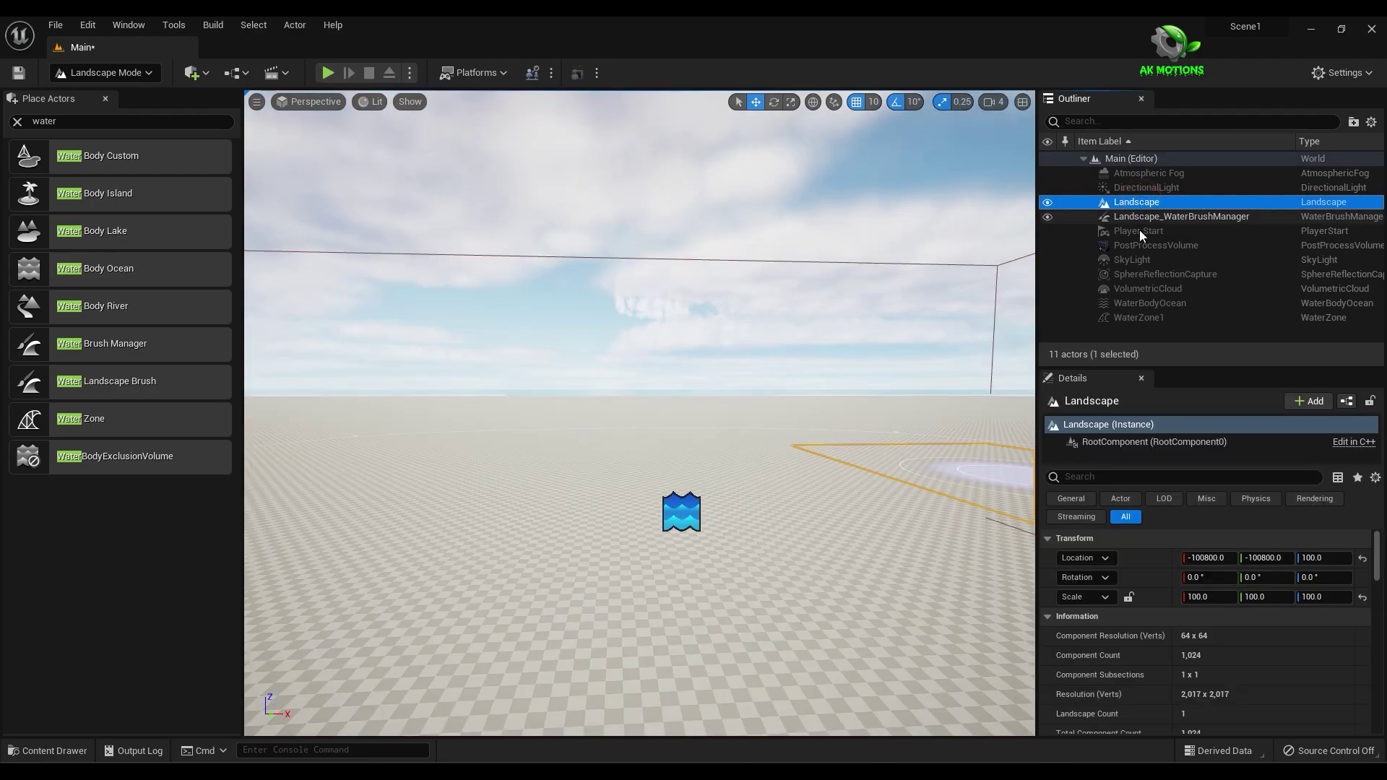
click(1207, 557)
text(0)
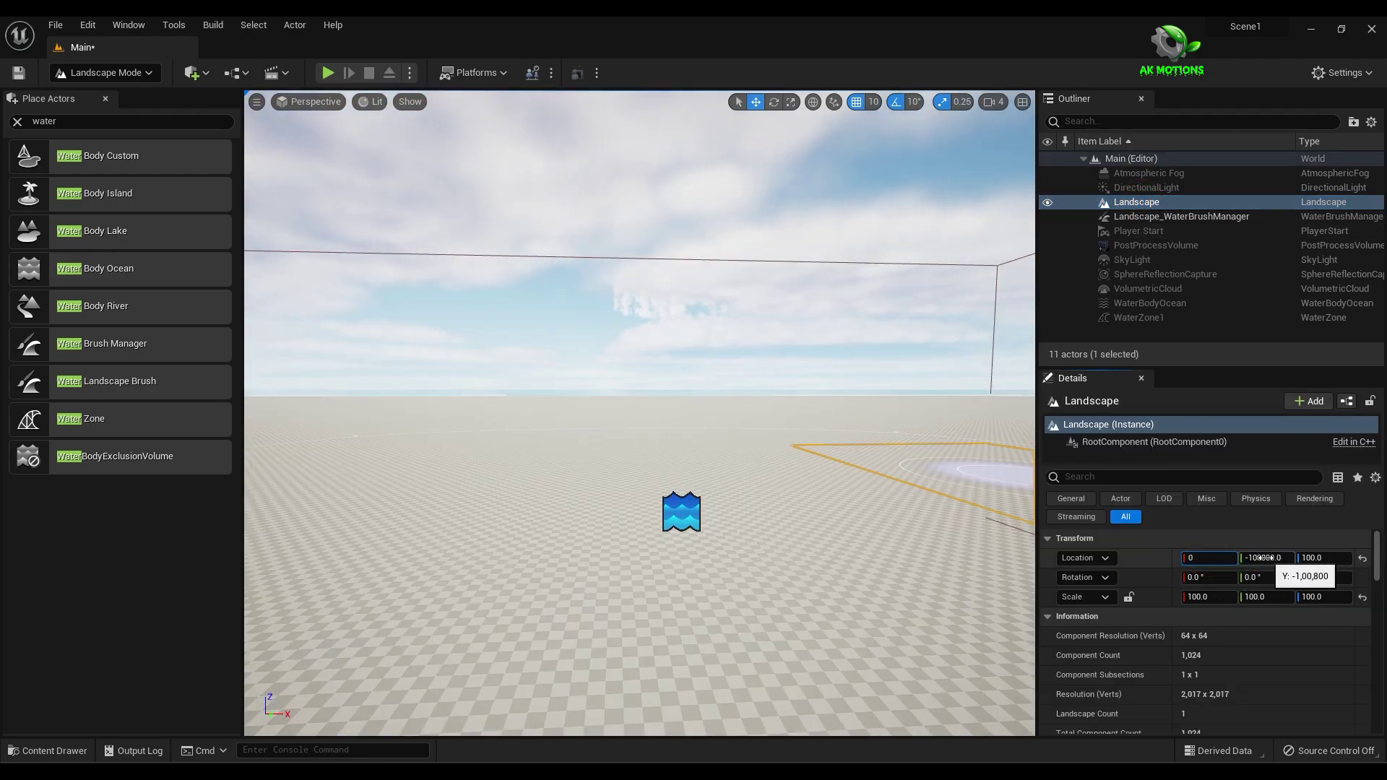
click(1266, 558)
text(0)
click(1317, 557)
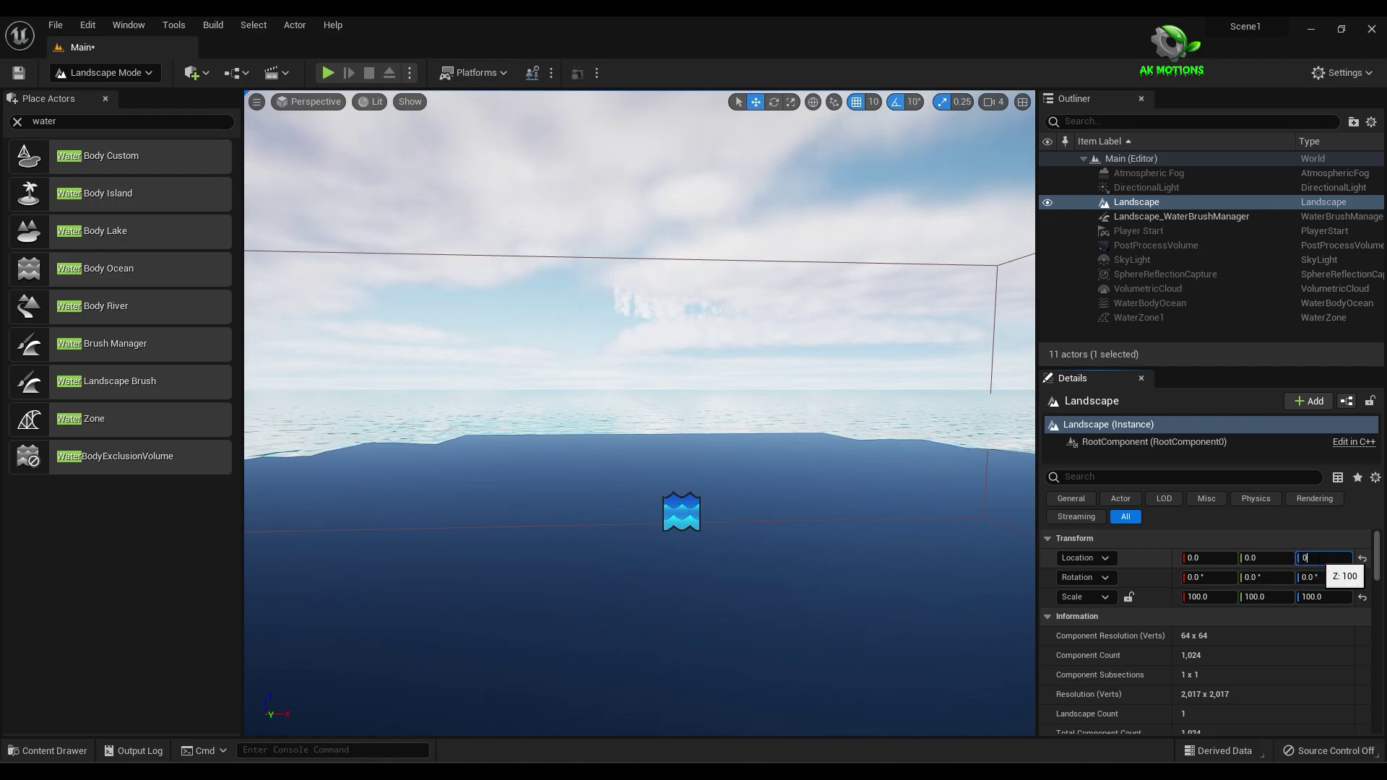
text(0)
key(Return)
click(1203, 597)
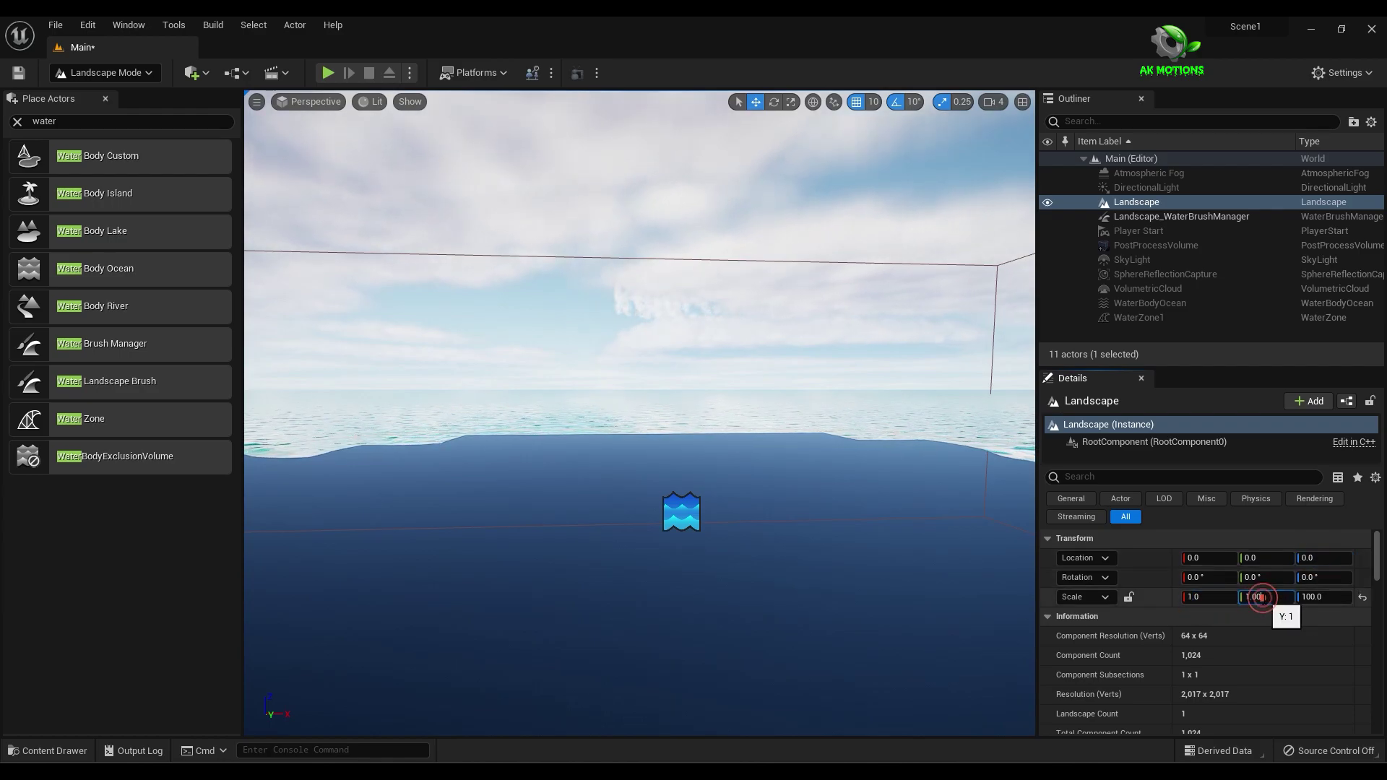
- Switch the editor from Landscape Mode to Select Mode
click(137, 78)
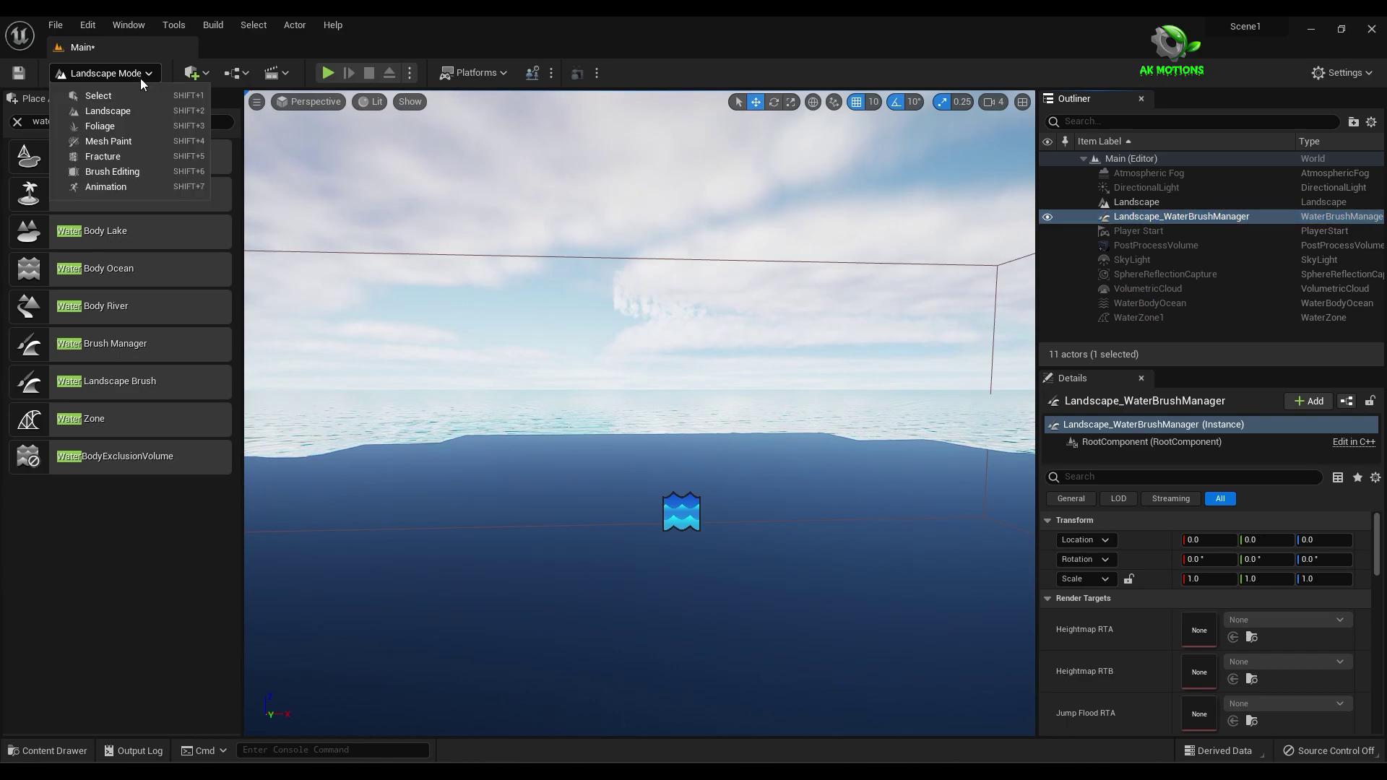
click(132, 107)
click(130, 78)
click(128, 96)
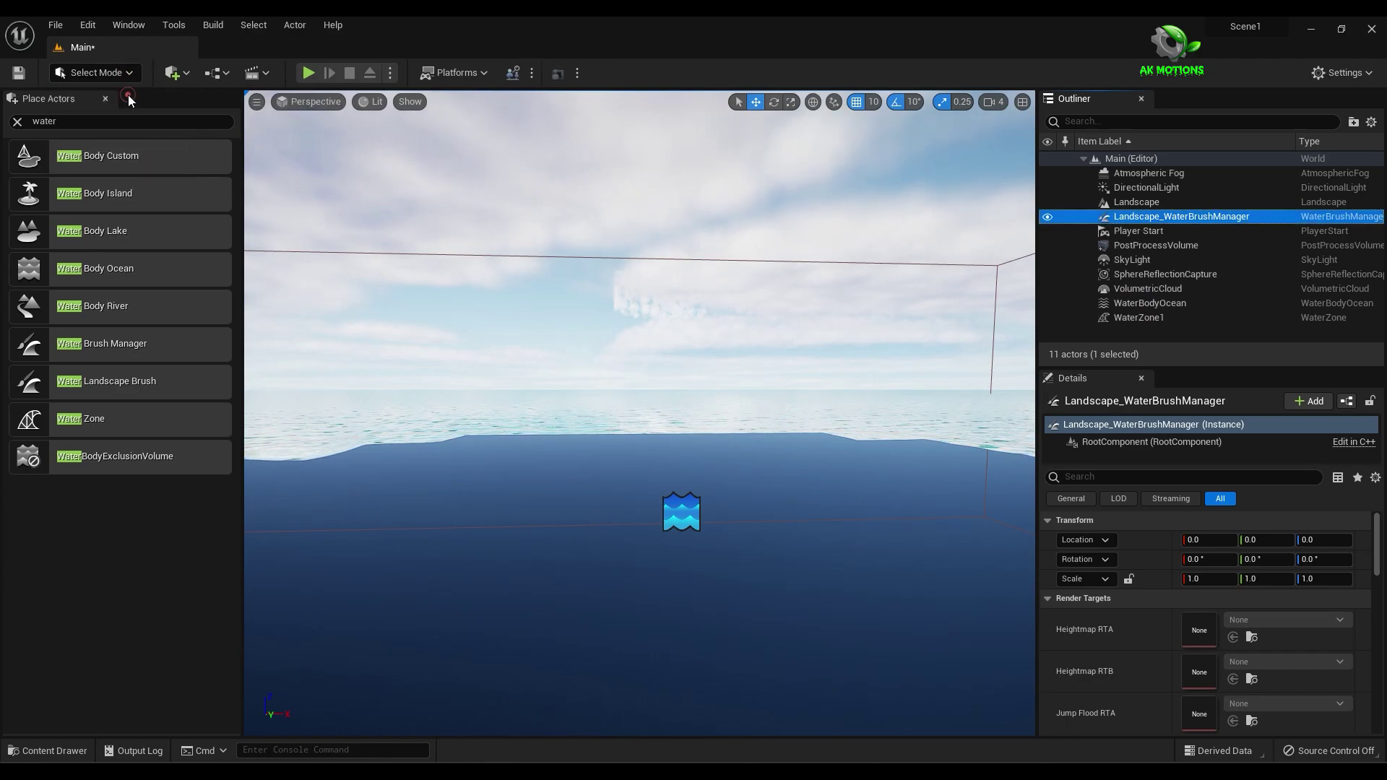
- Set the WaterBodyOcean actor's location to 0 on the X, Y and Z axes
click(1138, 303)
click(1213, 560)
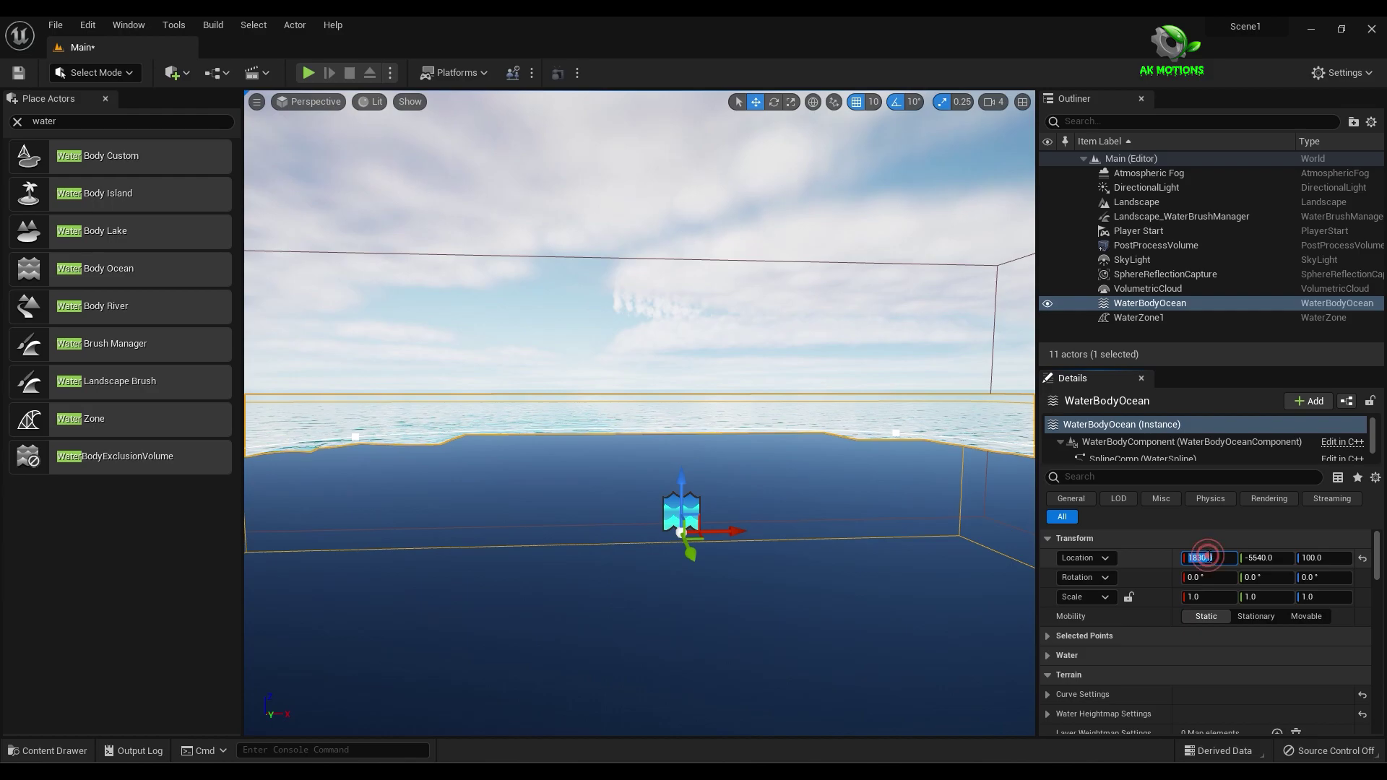
text(0)
click(1248, 557)
text(0)
key(Return)
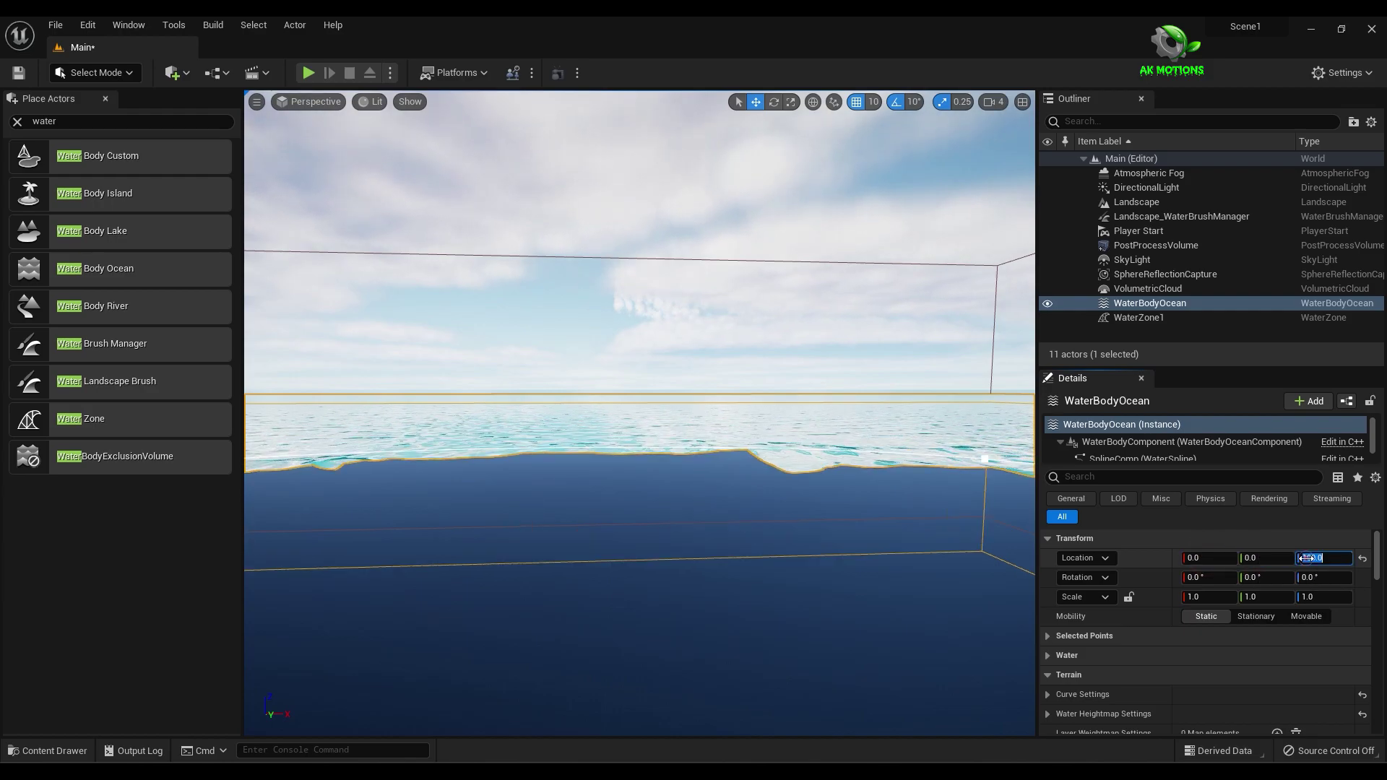
click(1300, 558)
text(0)
key(Return)
- Set the WaterBodyOcean's scale to 0 on all three axes and deselect it
click(1308, 597)
text(0)
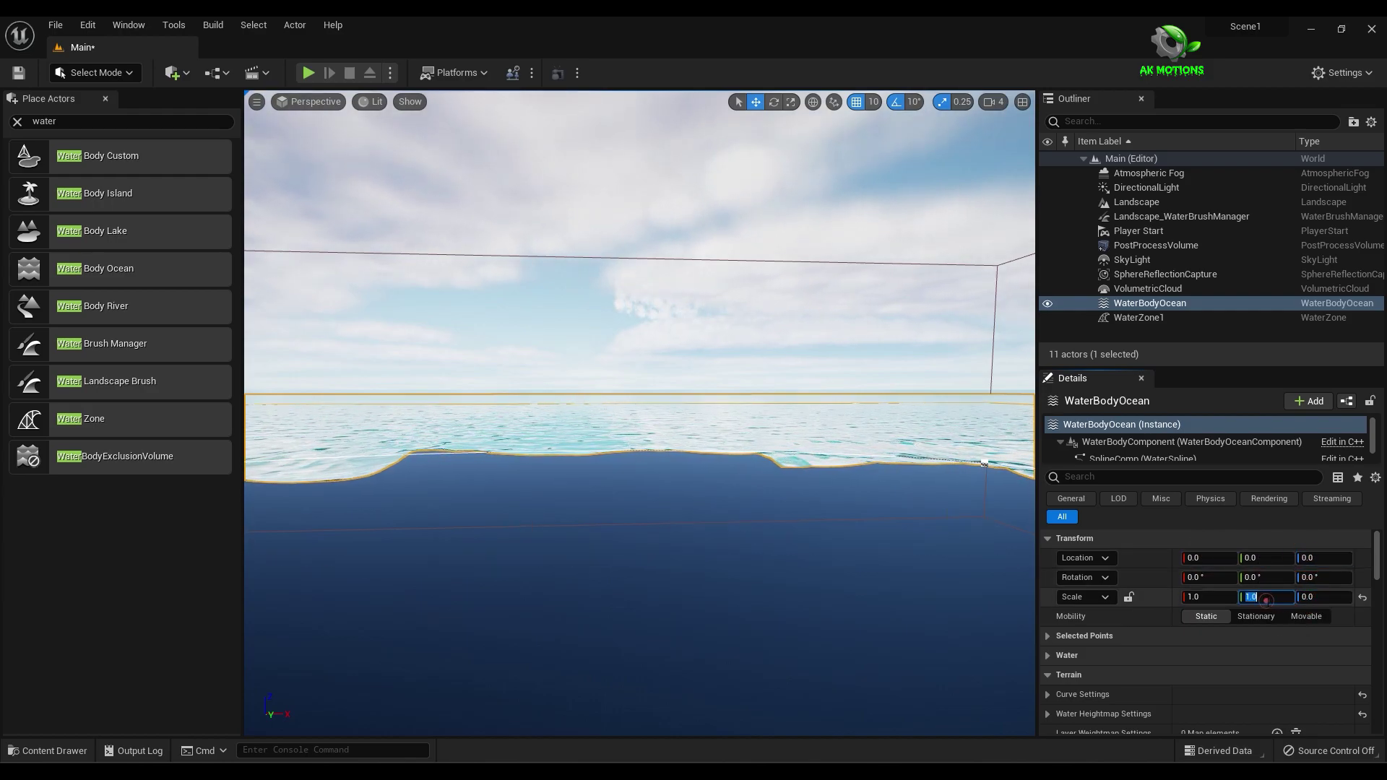
click(1264, 597)
text(0)
click(1206, 597)
text(0)
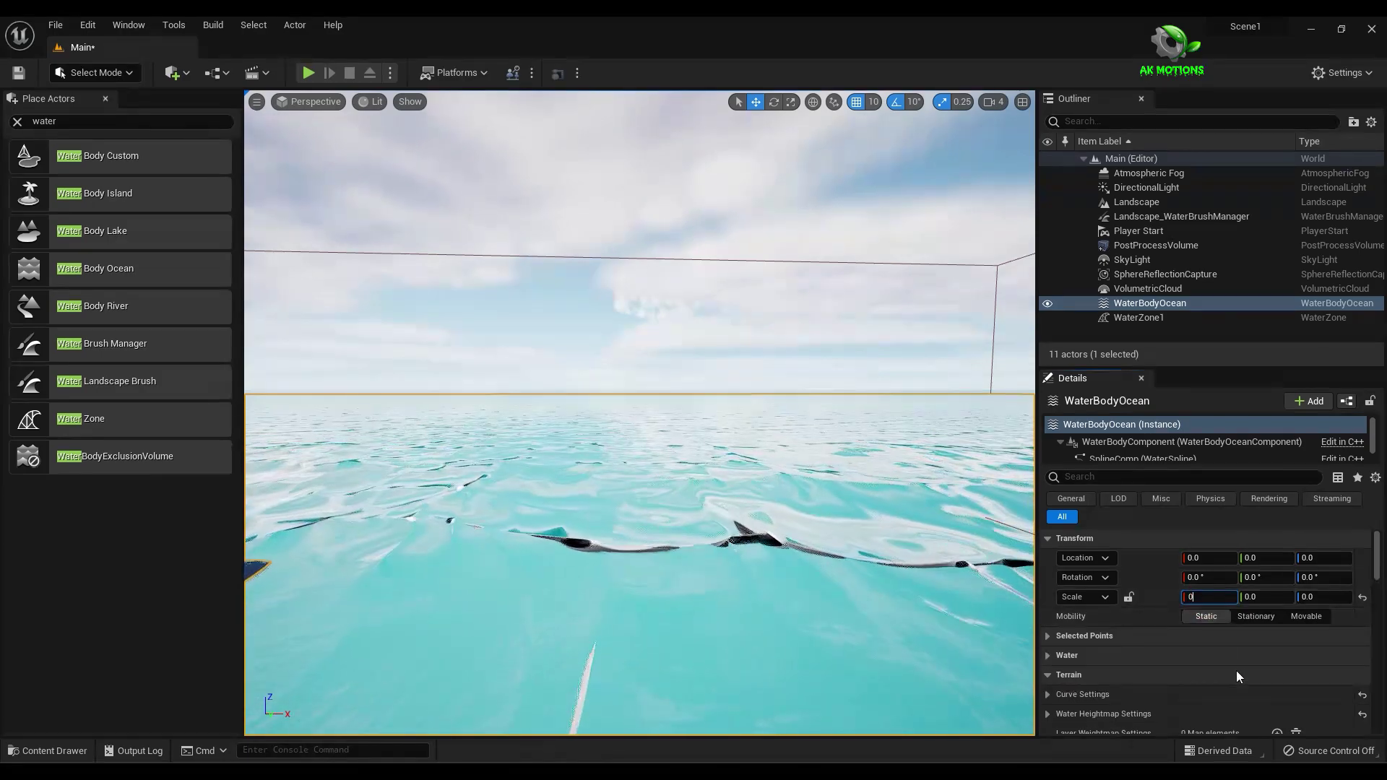
click(1233, 674)
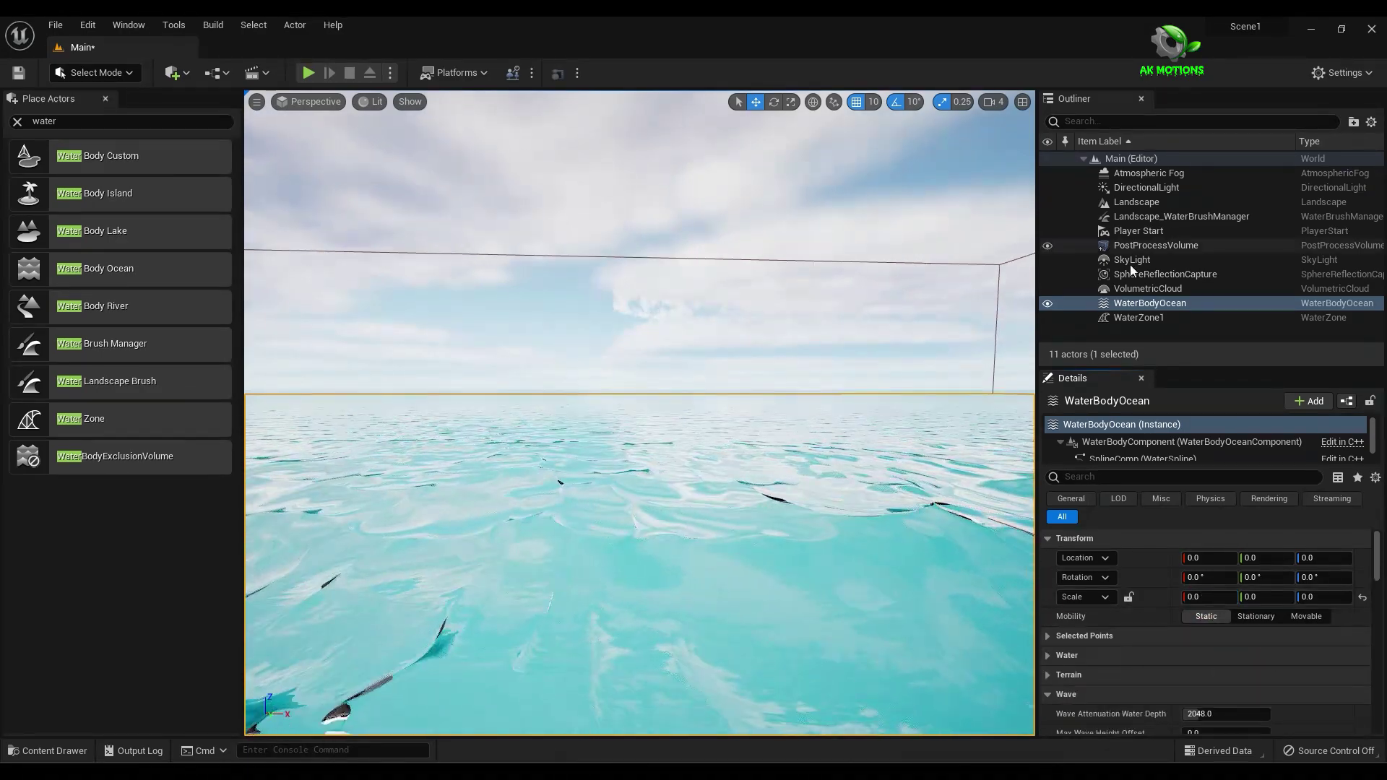
click(1149, 333)
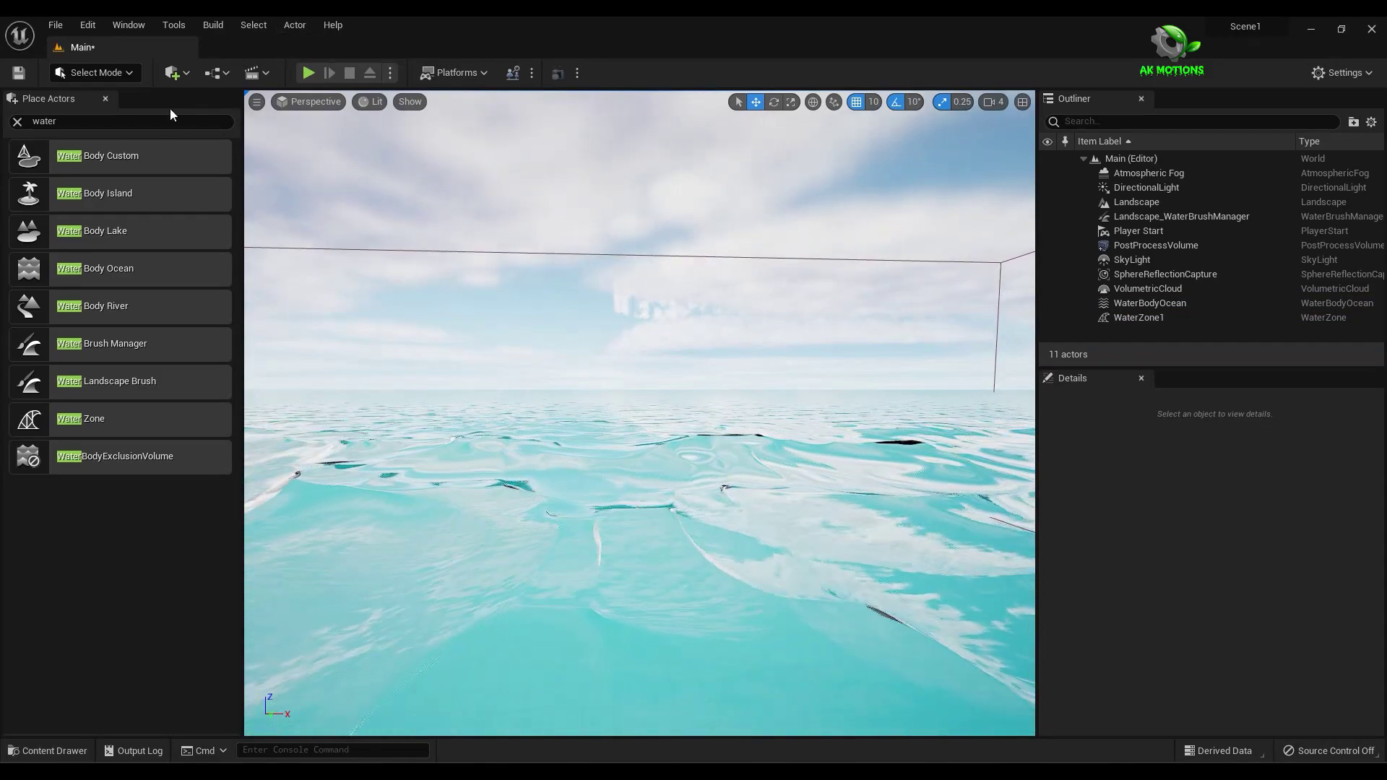
- Clear the actor search and place an Exponential Height Fog from the visual effects actors into the ocean view
click(18, 123)
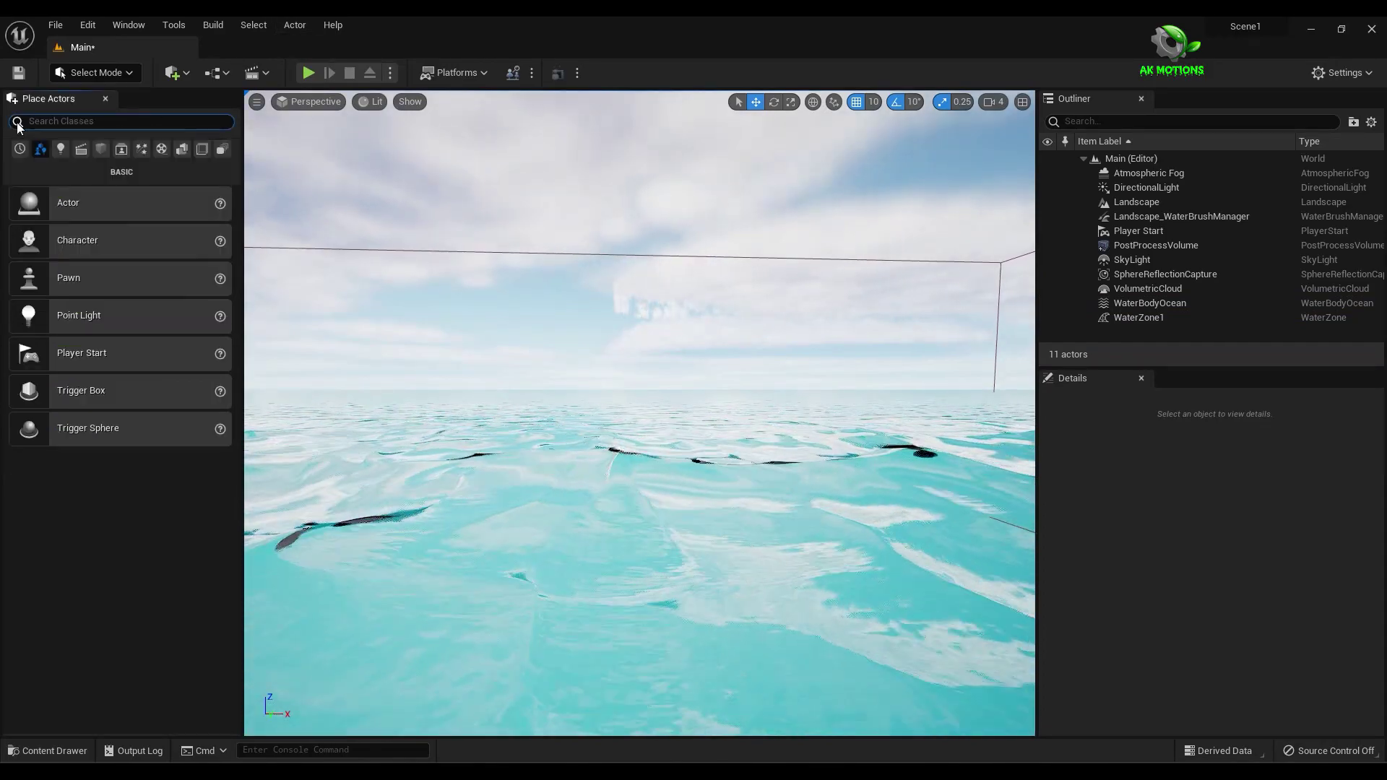
click(142, 153)
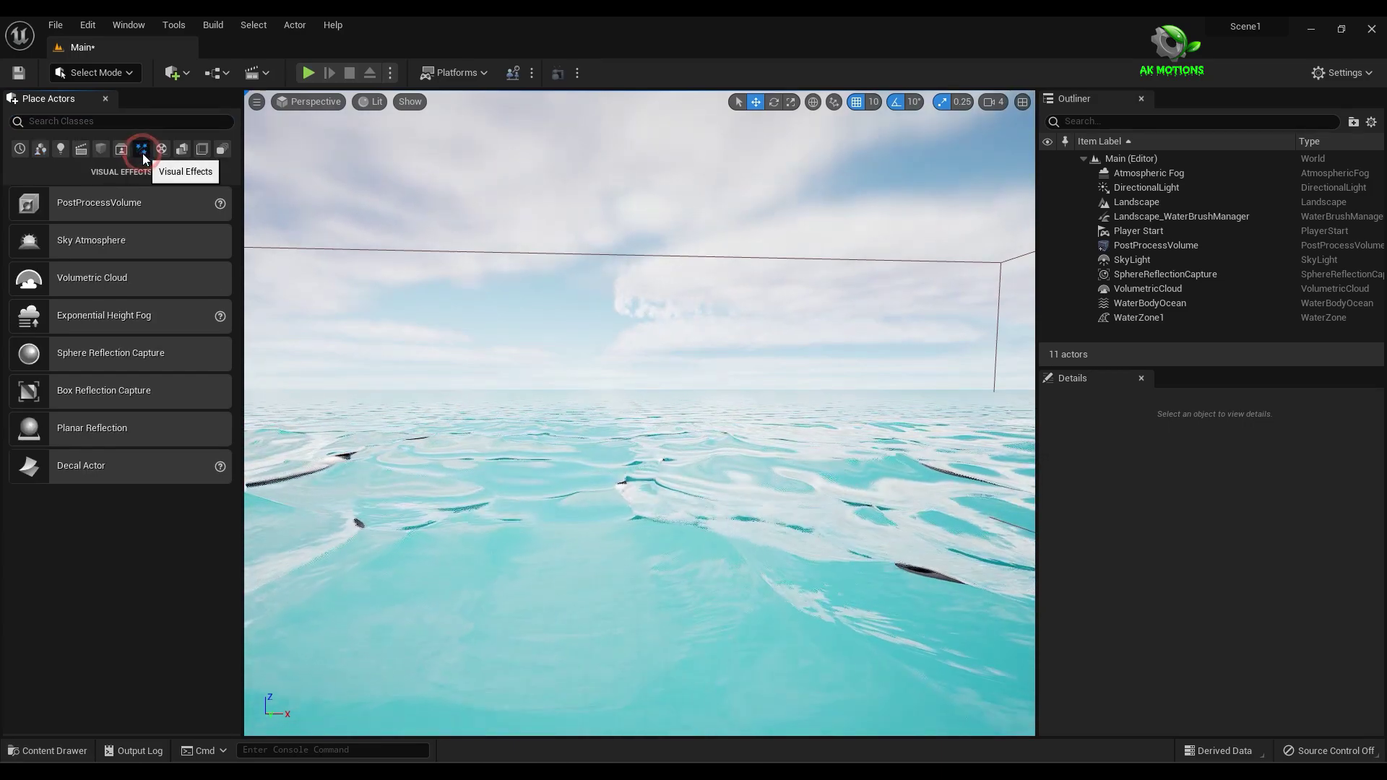
drag(119, 316, 630, 445)
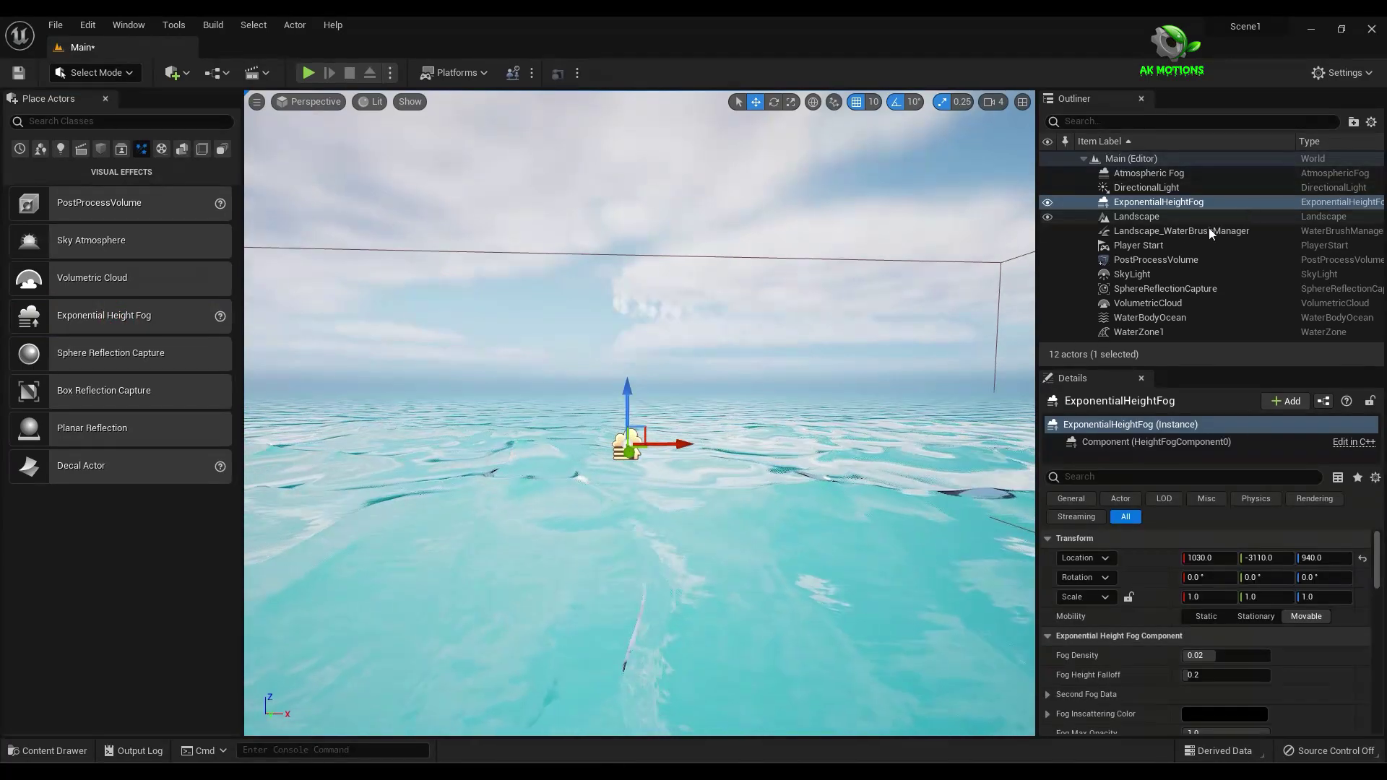
- Set the height fog's Fog Density to 0.0156 and its Fog Height Falloff to 0.27996
scroll(1182, 622, down, 2)
mouse_move(1199, 586)
mouse_down()
mouse_move(1217, 586)
mouse_move(1201, 606)
mouse_move(1217, 606)
mouse_move(1183, 606)
mouse_move(1208, 586)
mouse_up()
scroll(588, 499, up, 3)
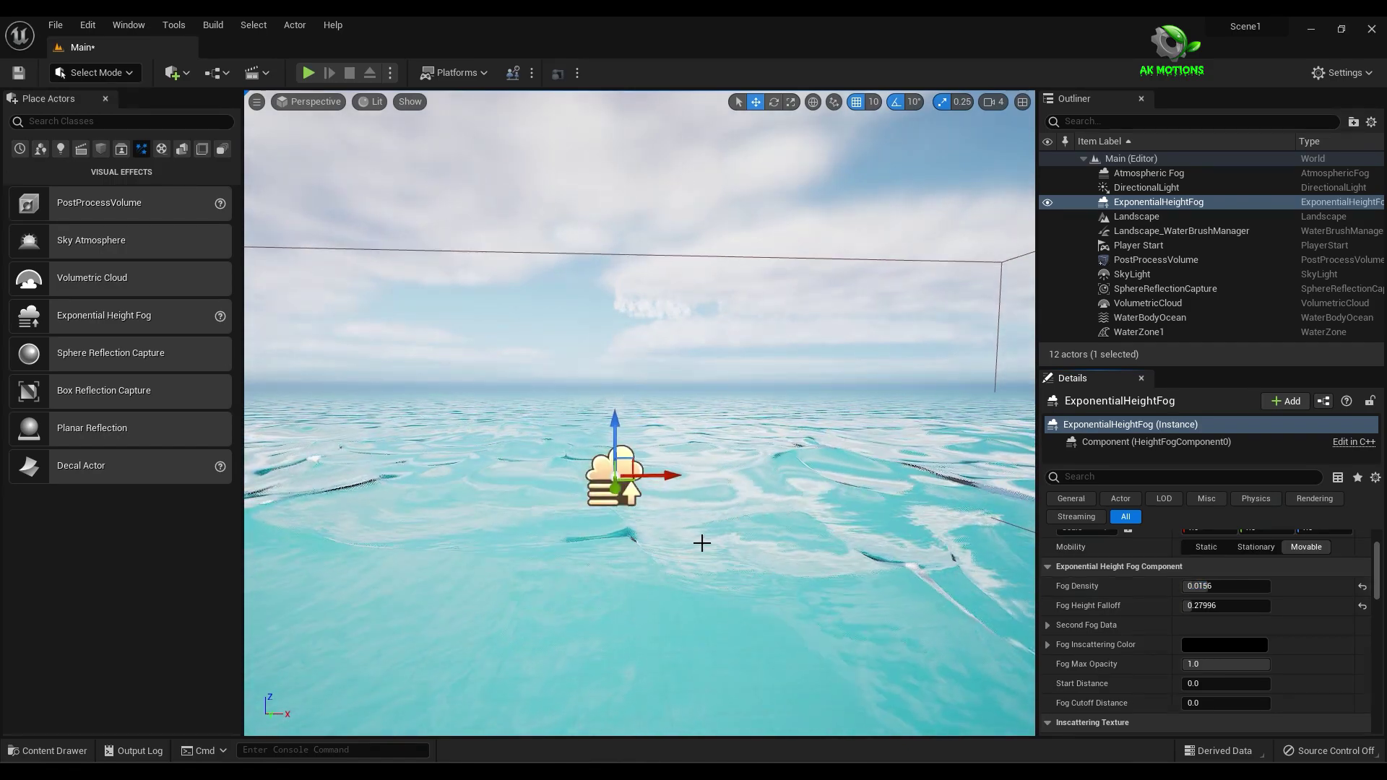
scroll(723, 461, up, 3)
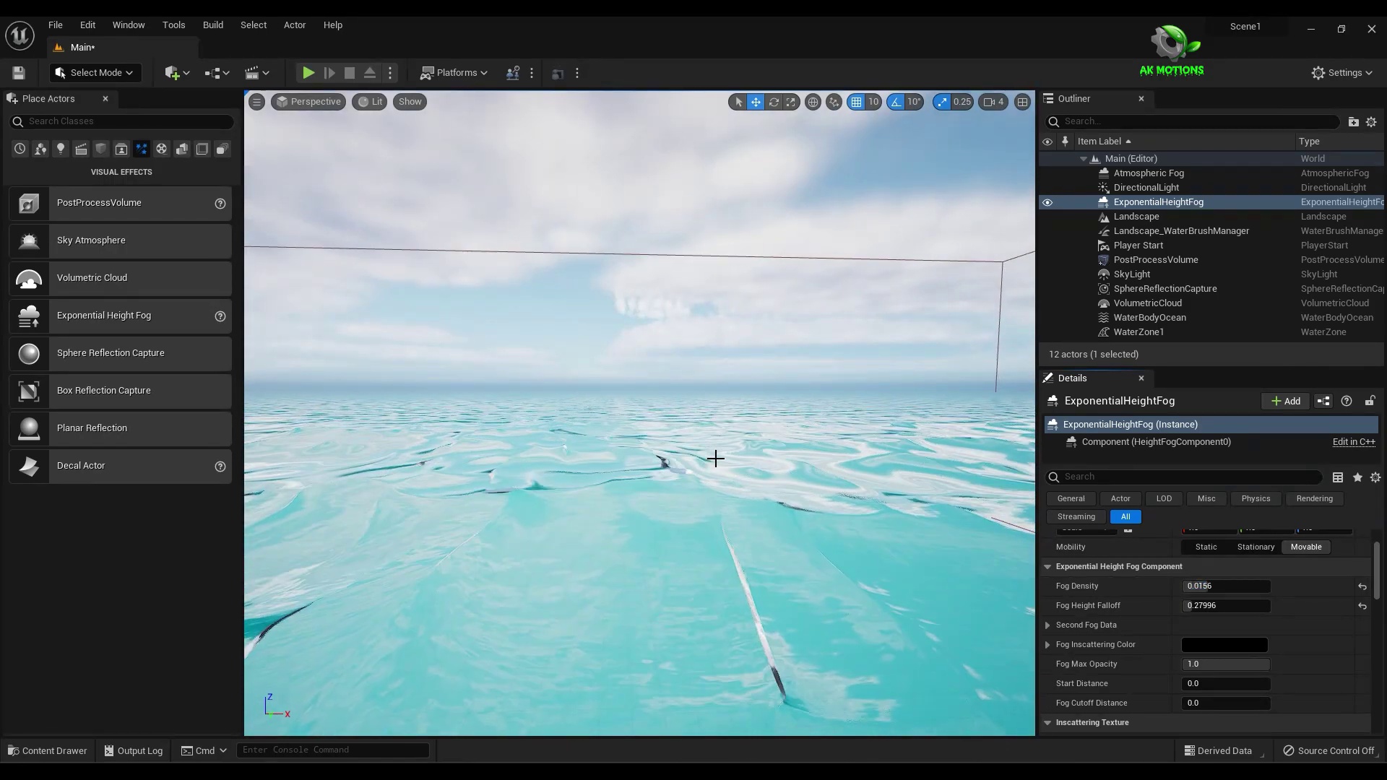
mouse_move(712, 477)
right_down()
mouse_move(655, 477)
mouse_move(706, 468)
right_up()
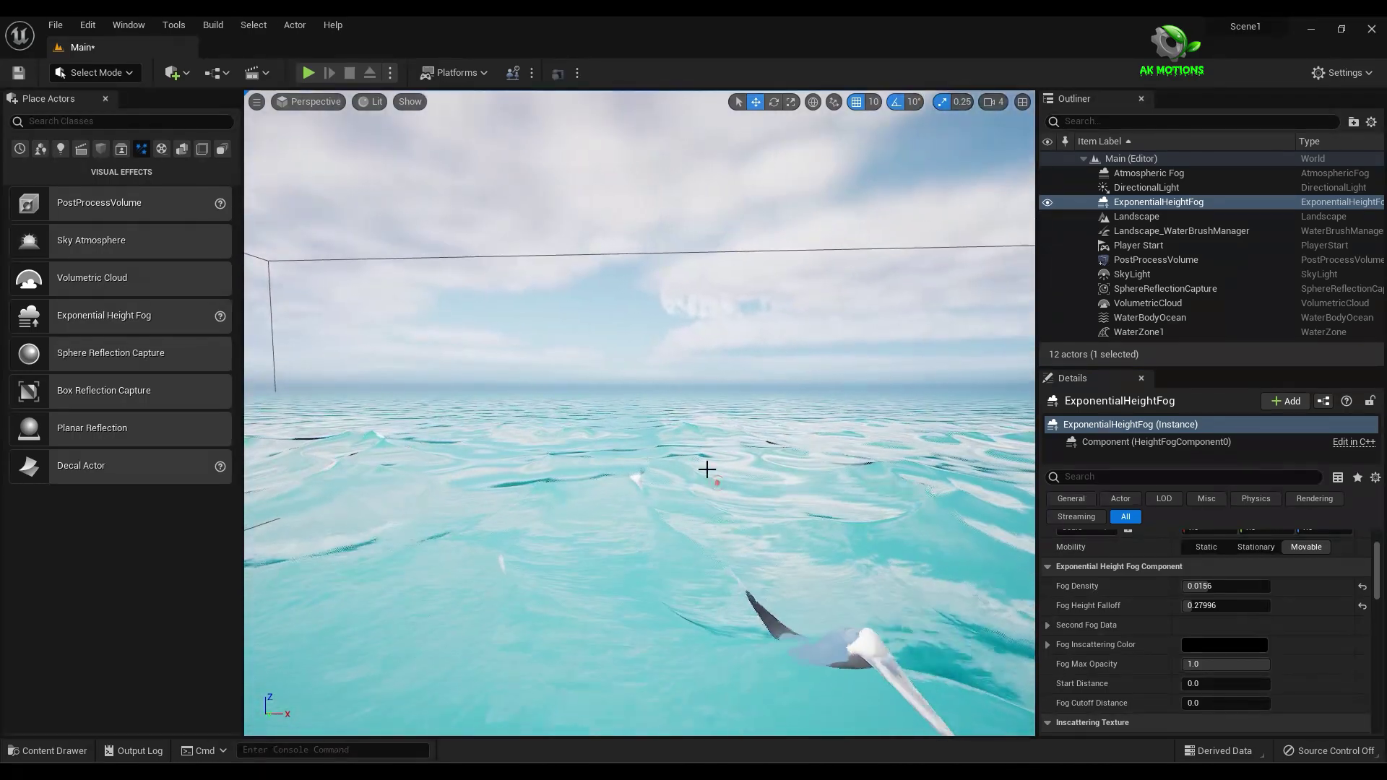
- Open Quixel Bridge, show the local Megascans and add the Rocky Forest Floor surface to the project
click(173, 72)
click(217, 124)
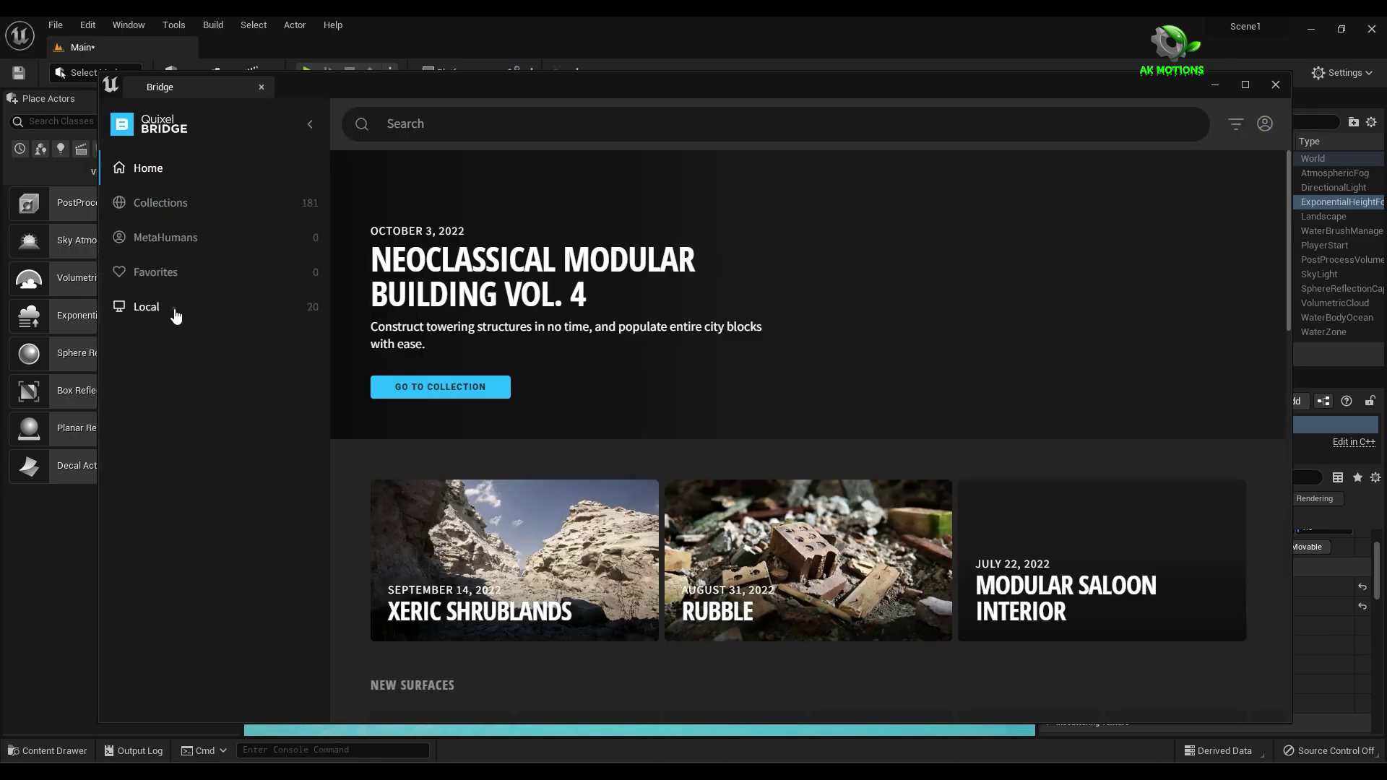
click(175, 309)
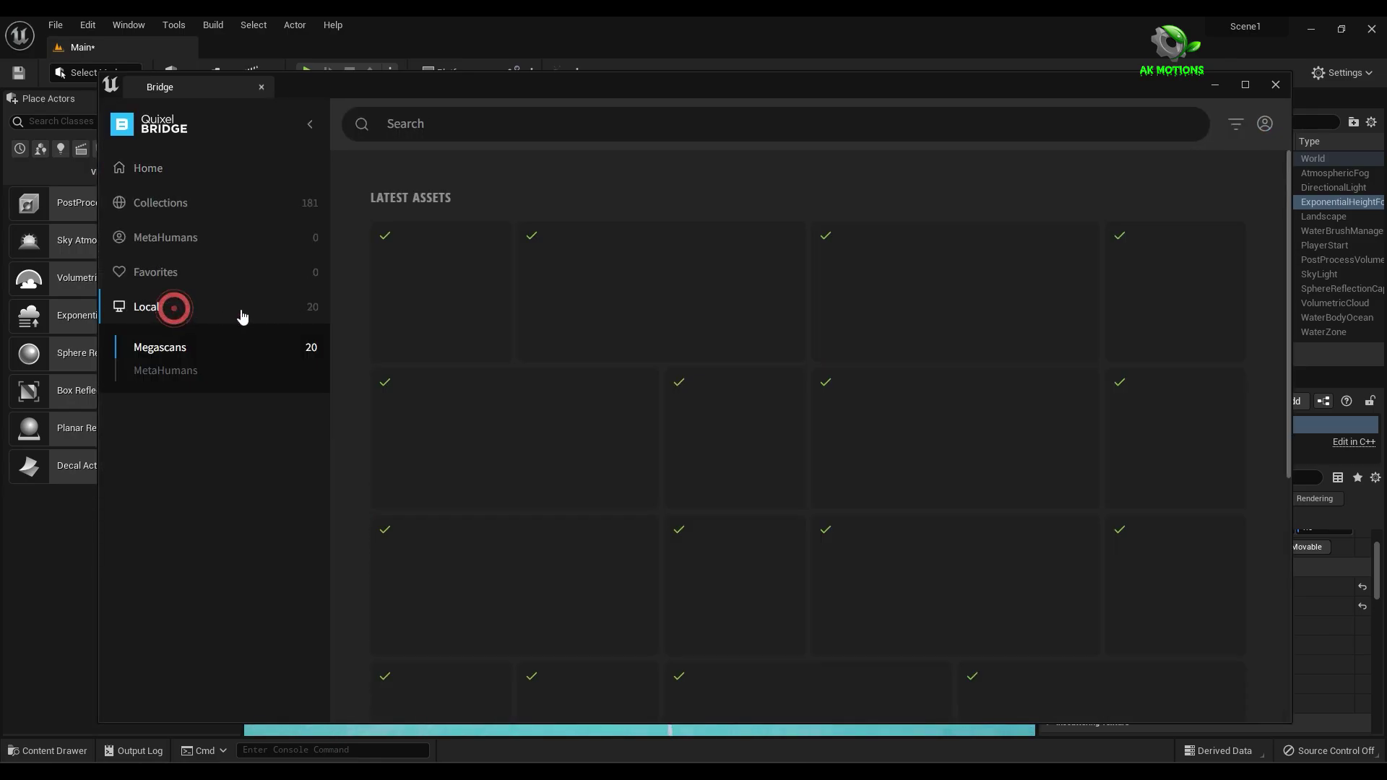
click(166, 445)
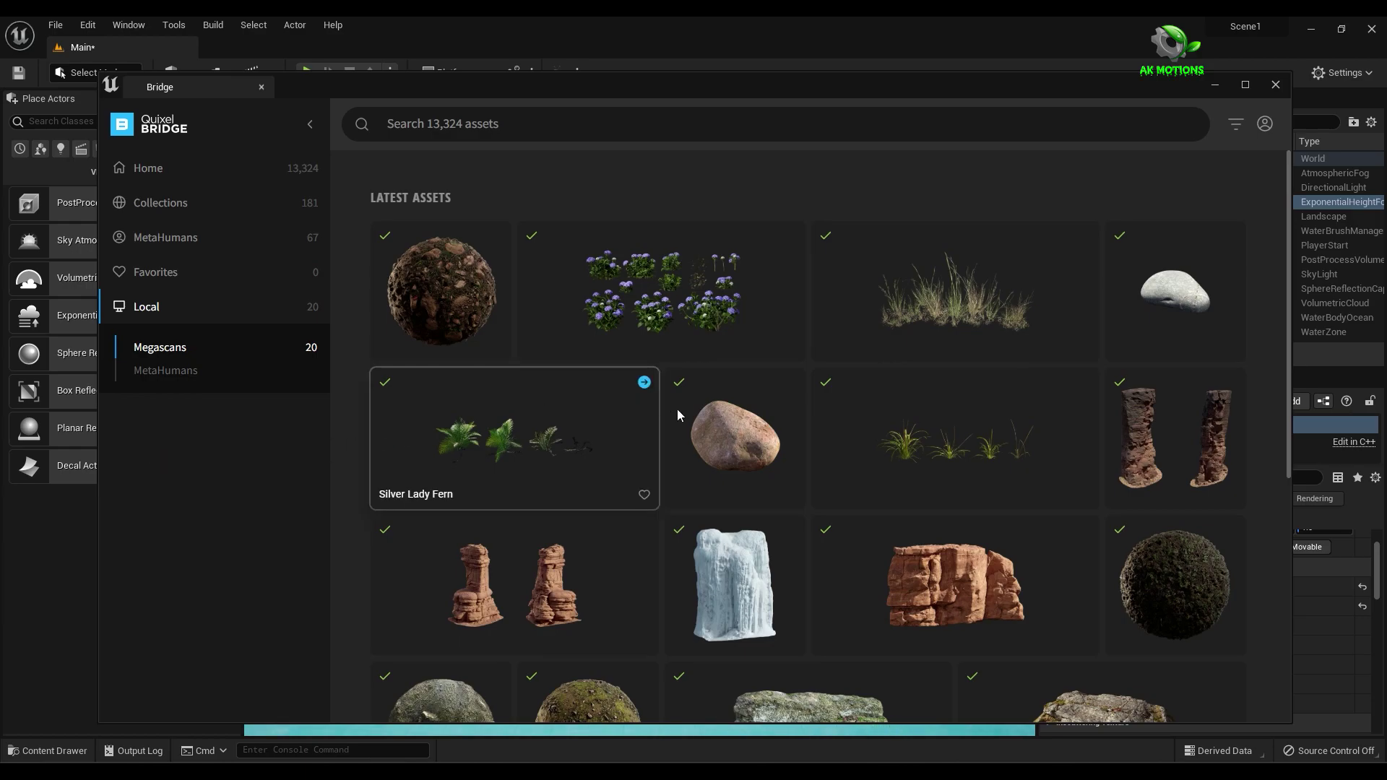
click(445, 293)
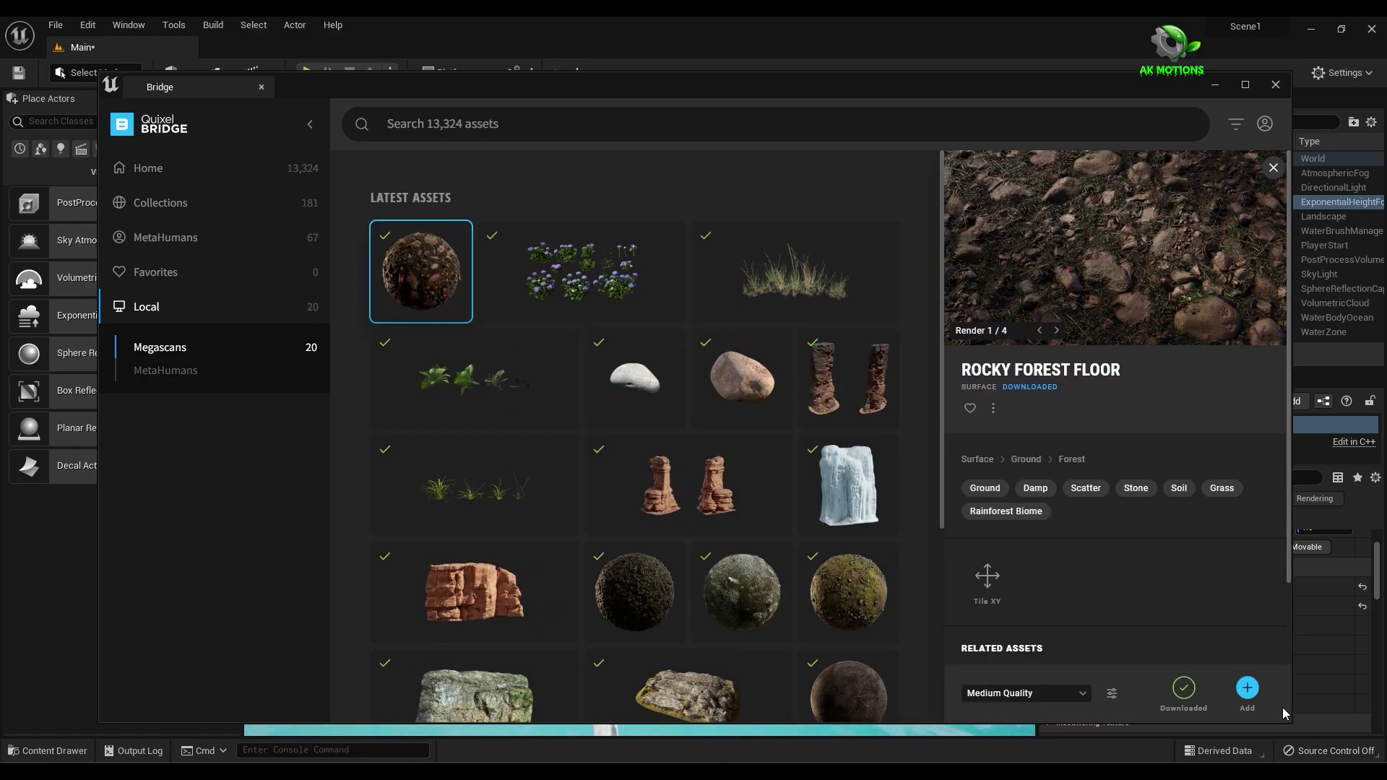
click(1248, 690)
click(1057, 212)
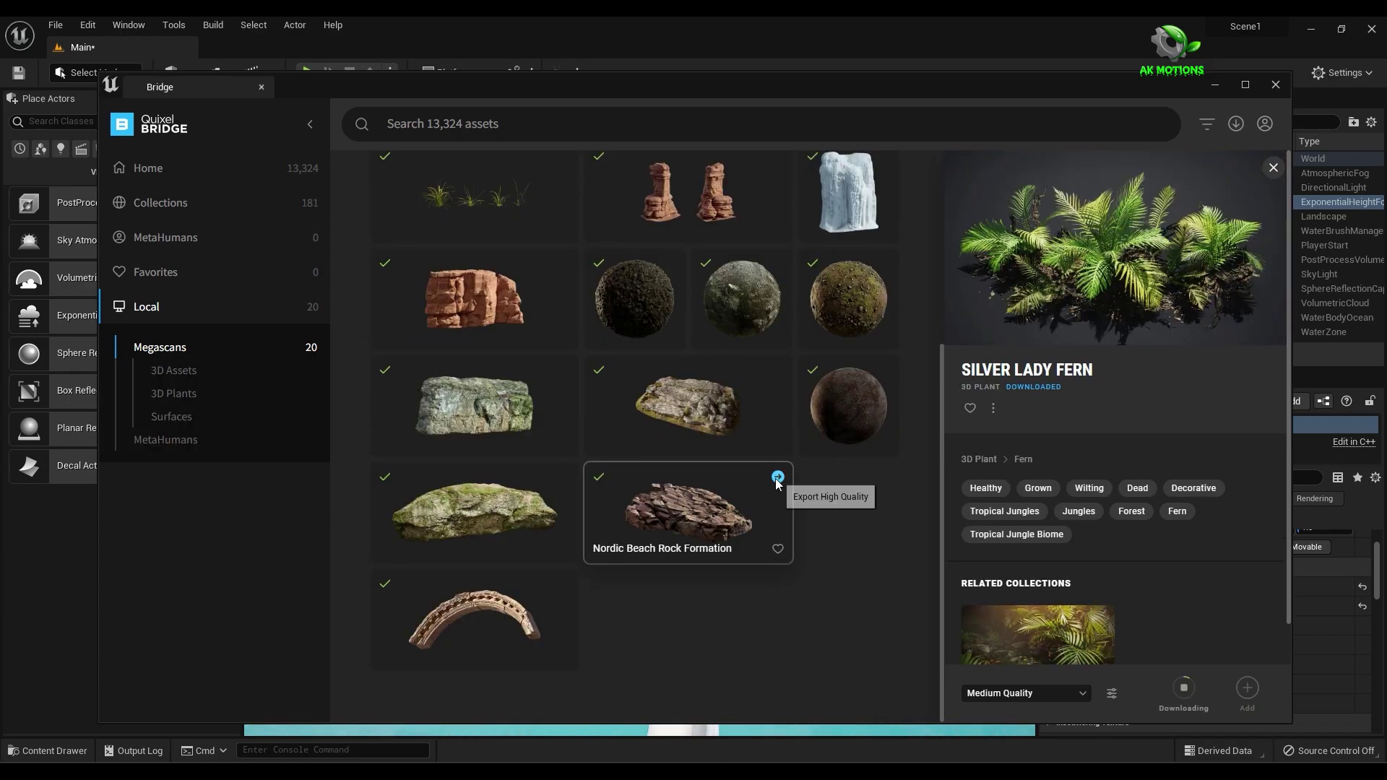
- Add the Nordic Beach Rock Formation, Huge Mossy Forest Cliff and Massive Canyon Sandstone Cliff assets to the project
click(775, 480)
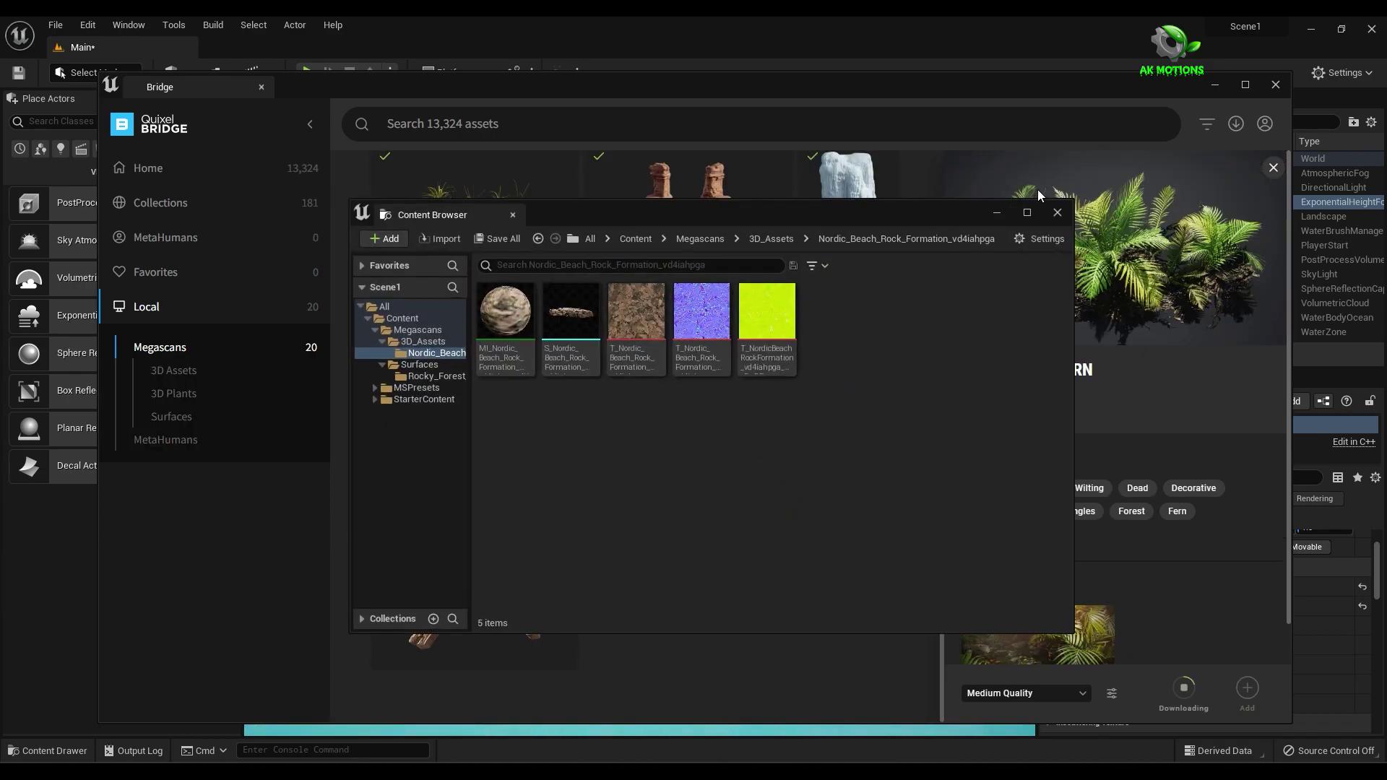
click(1057, 213)
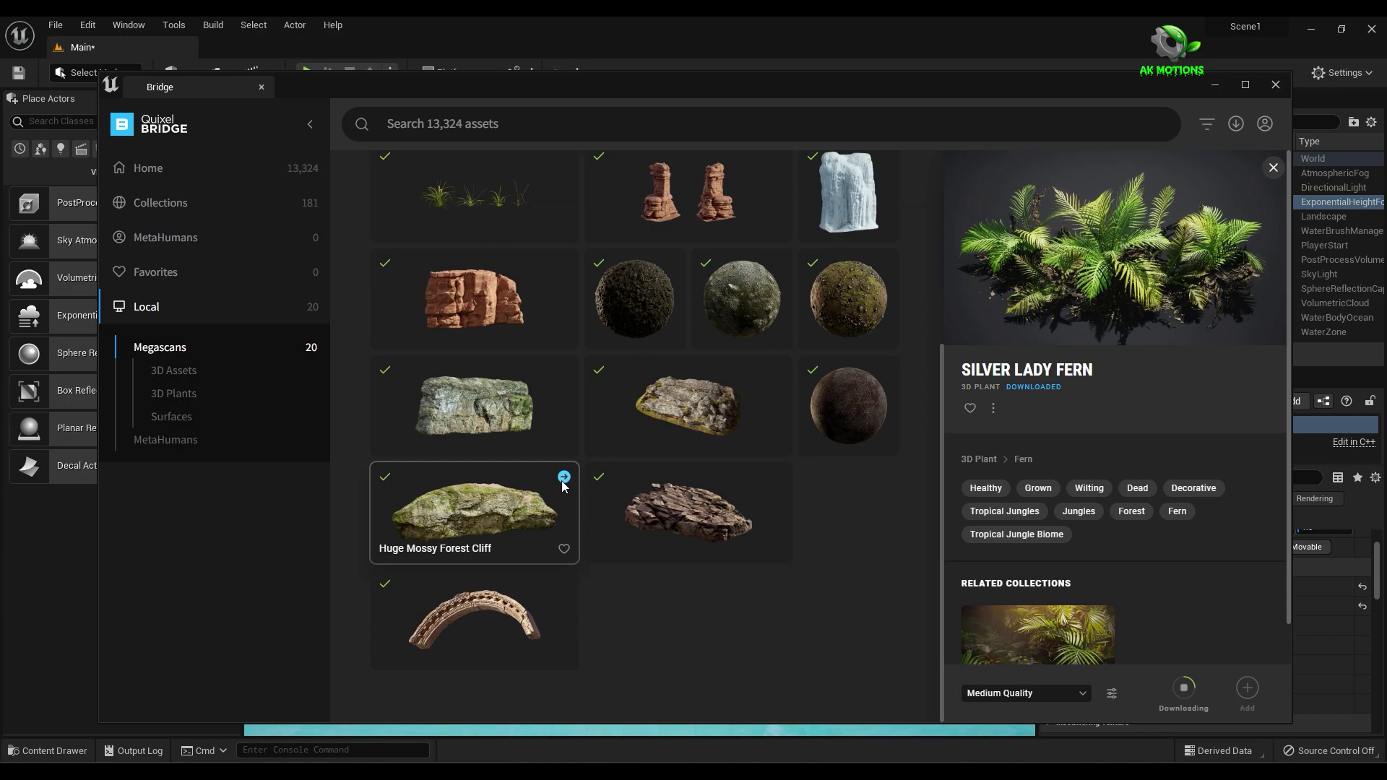
click(563, 479)
click(1055, 215)
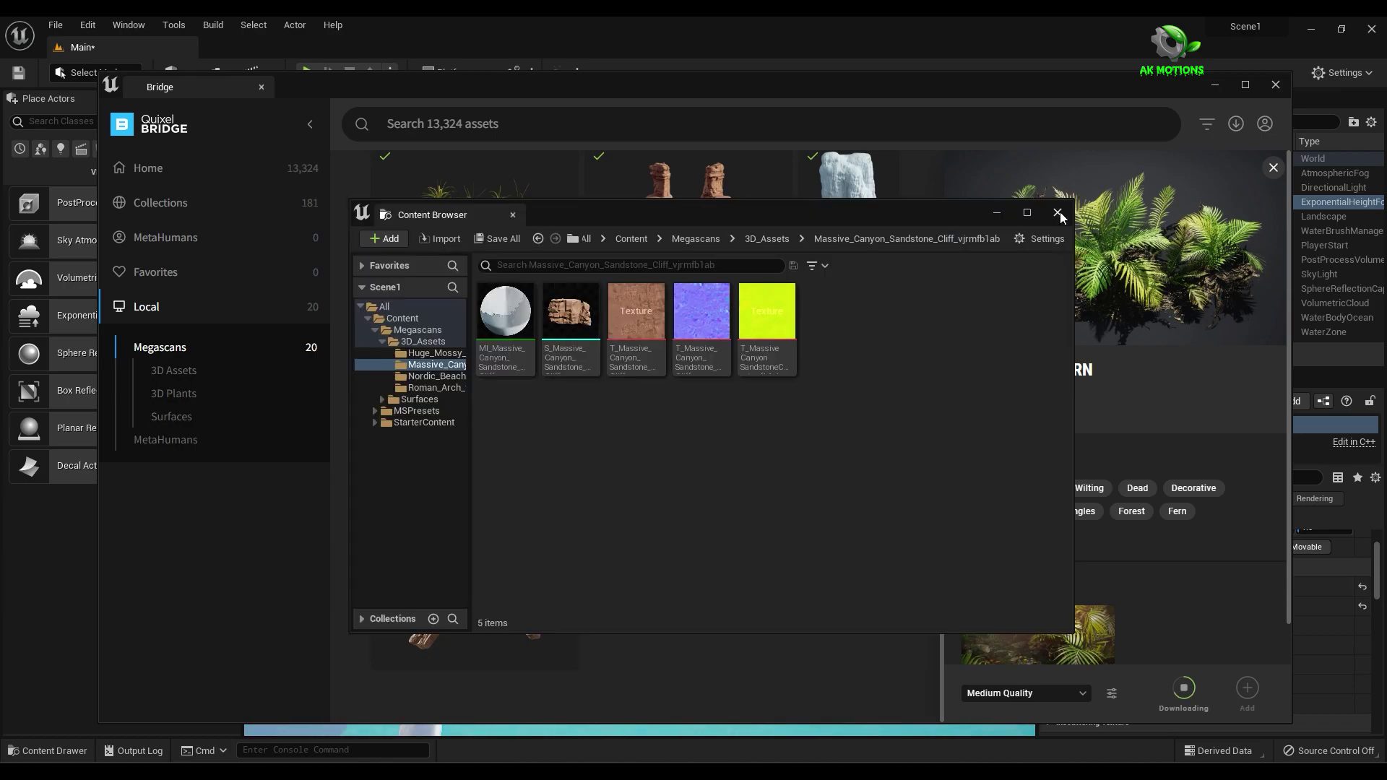
click(561, 263)
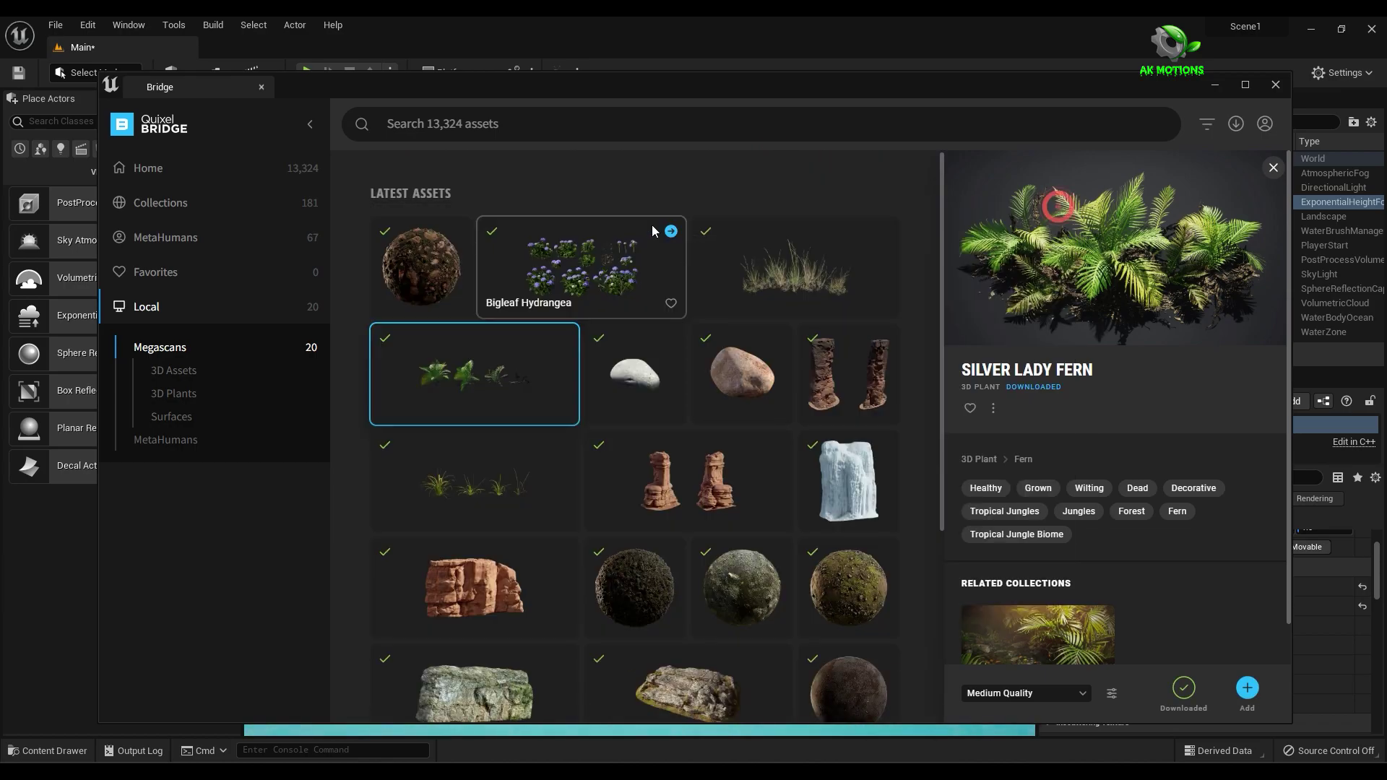
- Add the grass plant beside Bigleaf Hydrangea to the project and close Quixel Bridge
click(886, 231)
click(1057, 214)
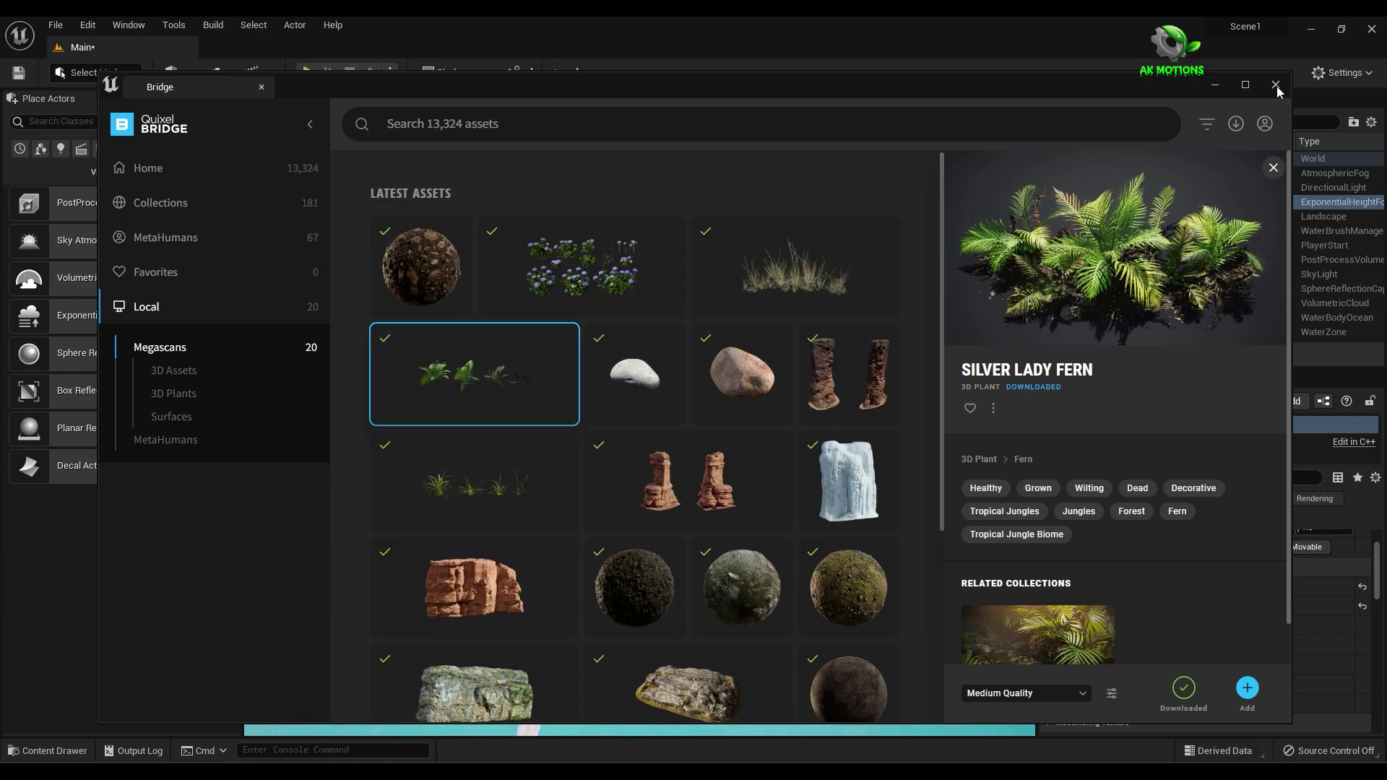
click(1276, 85)
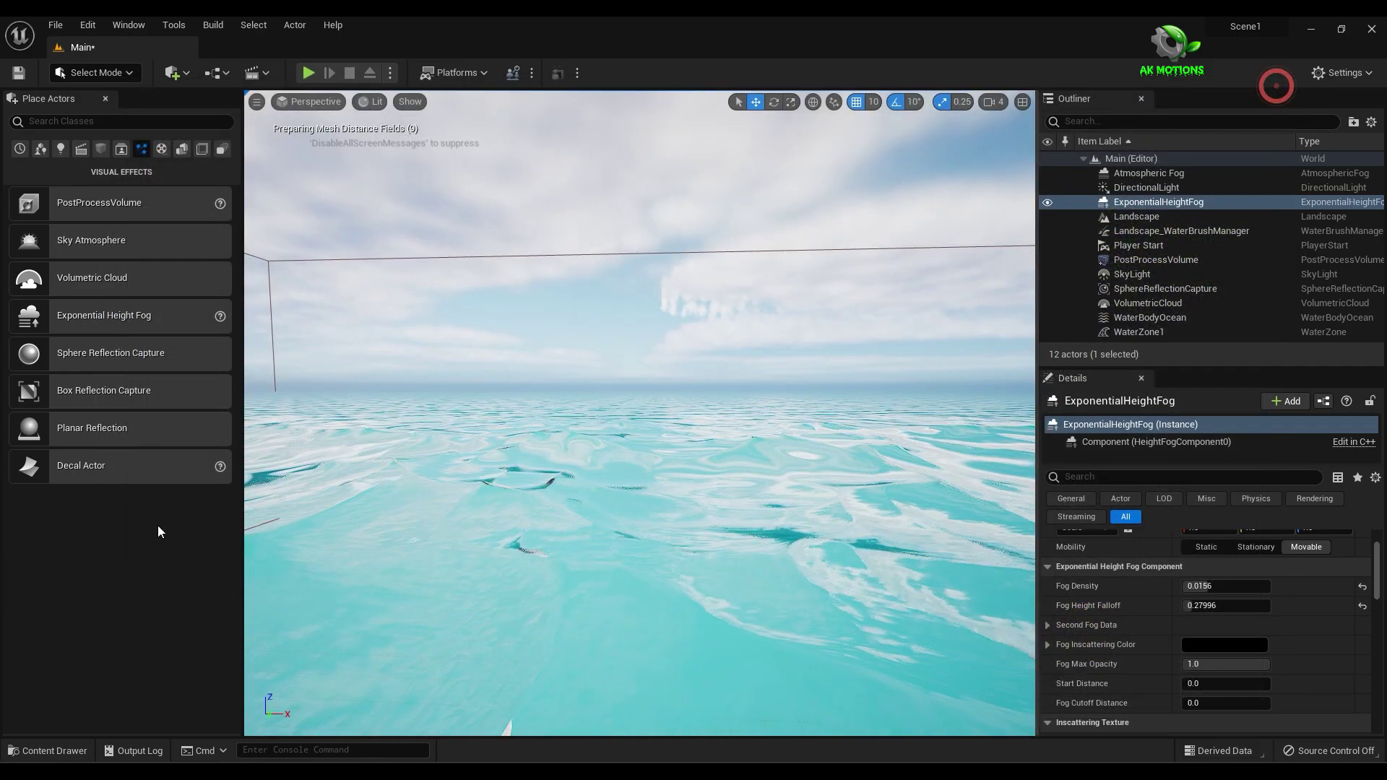
- Open the project content's Megascans 3D_Assets folder and filter it to show only static meshes
click(68, 746)
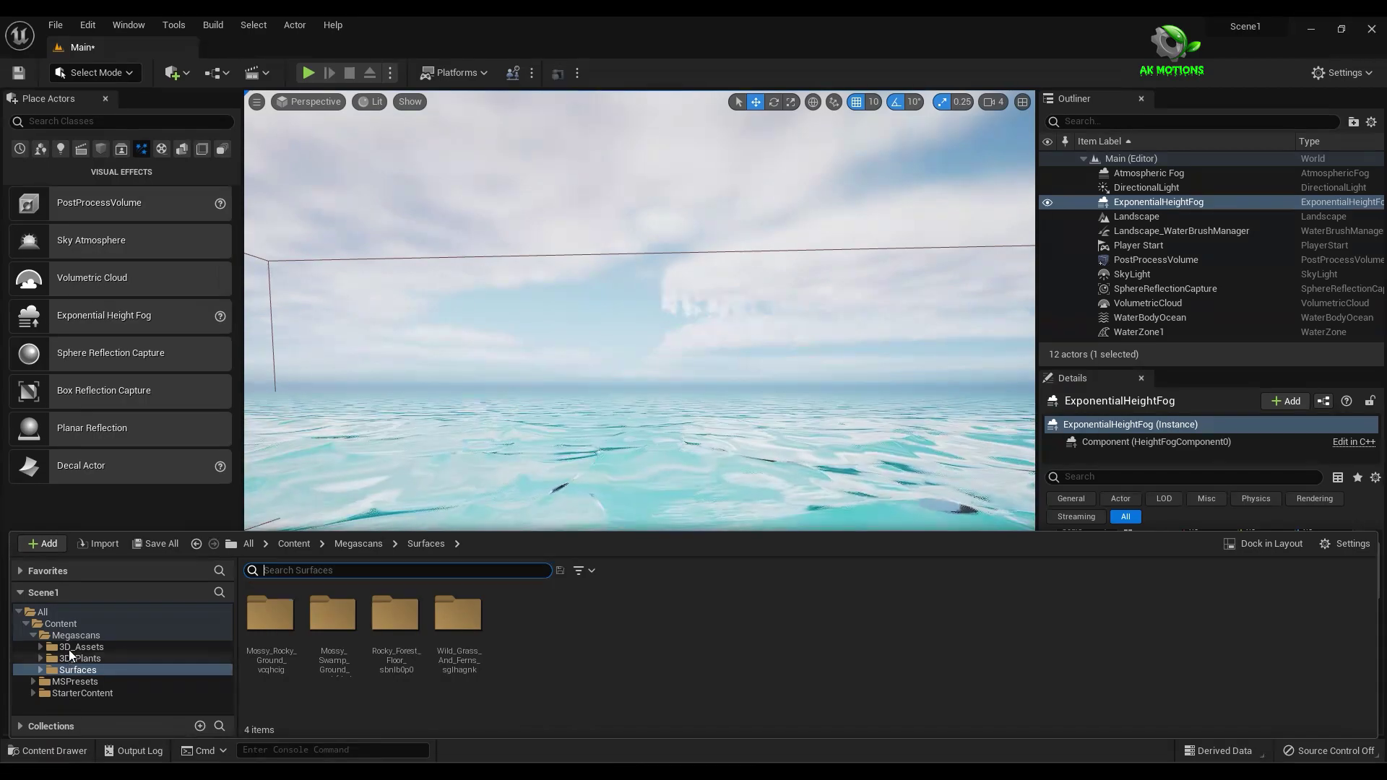
click(72, 649)
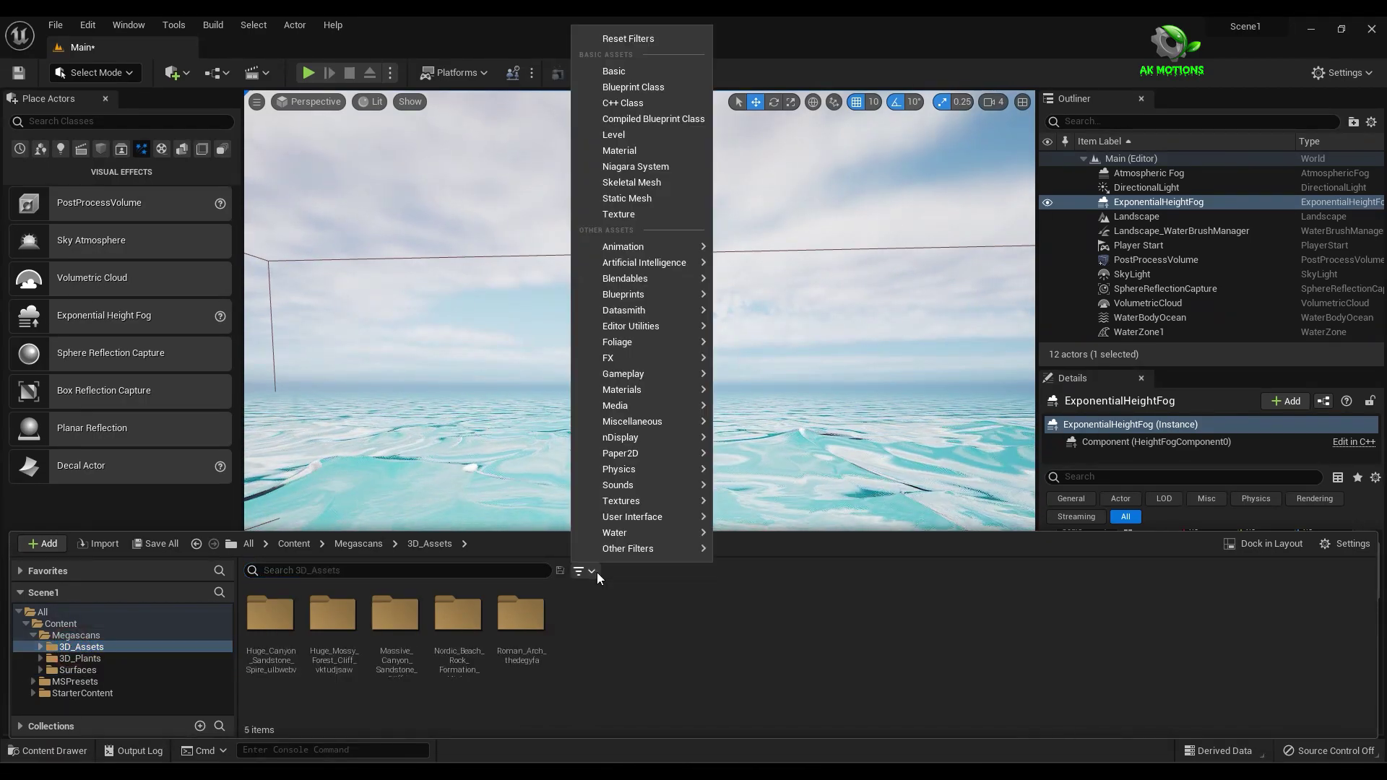
mouse_move(650, 322)
click(642, 201)
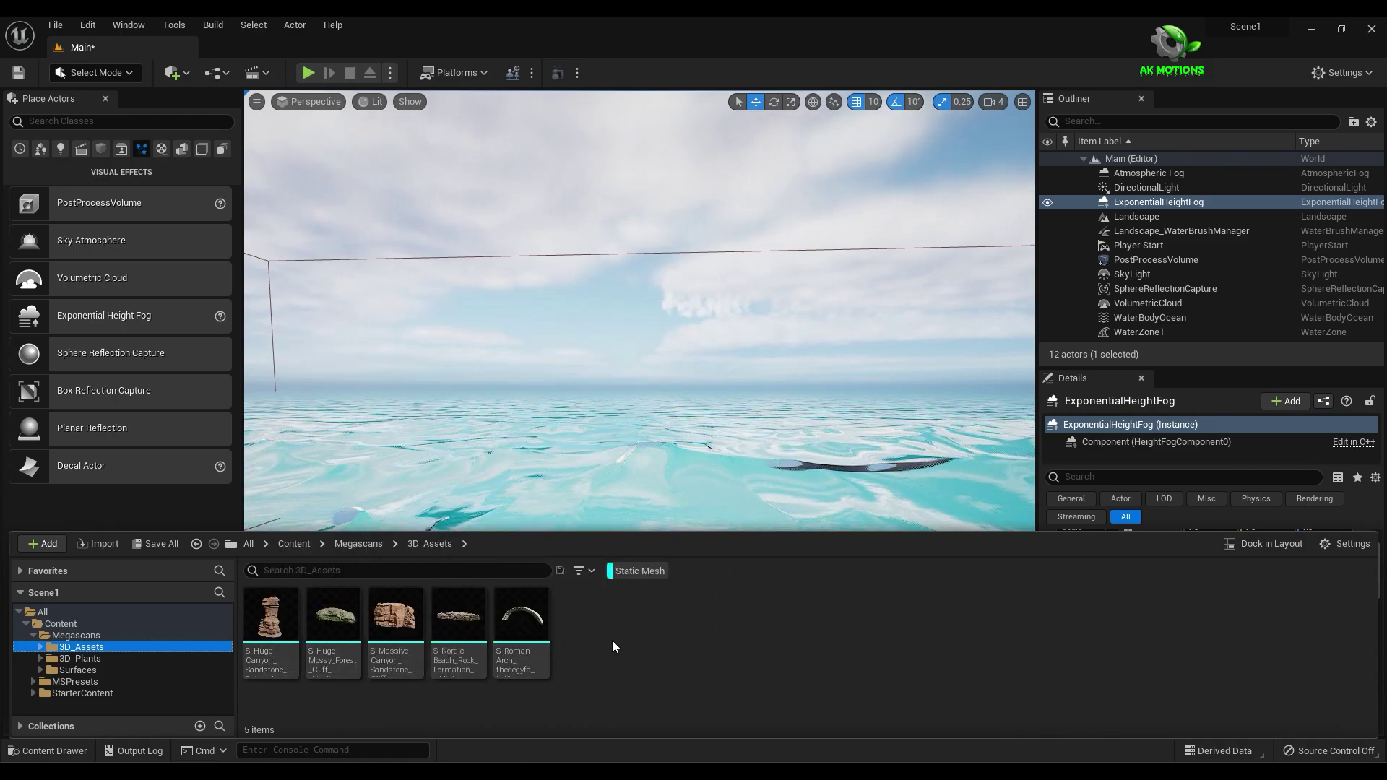
- Turn off the Static Mesh filter, look into the Mossy_Rocky_Ground surface folder and return to the 3D_Assets folder
click(77, 670)
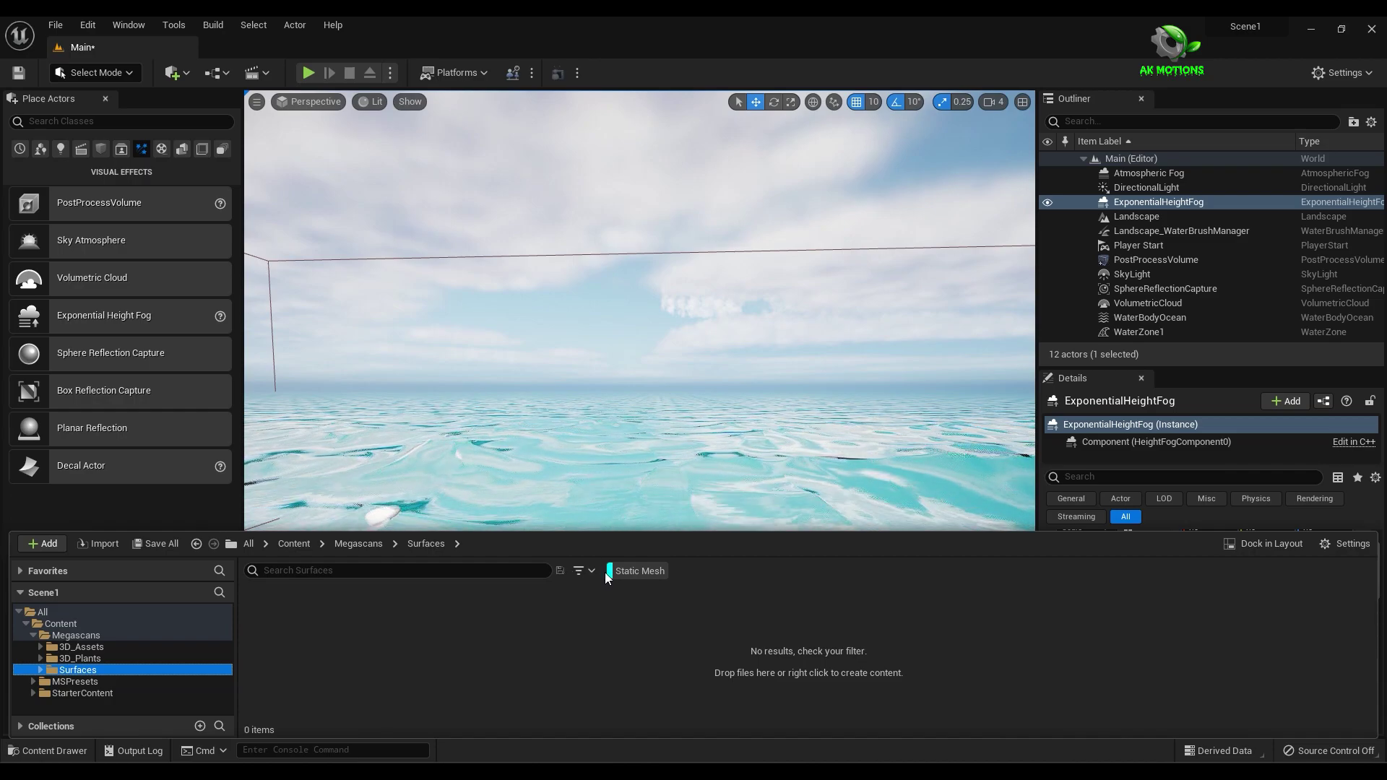
double_click(273, 643)
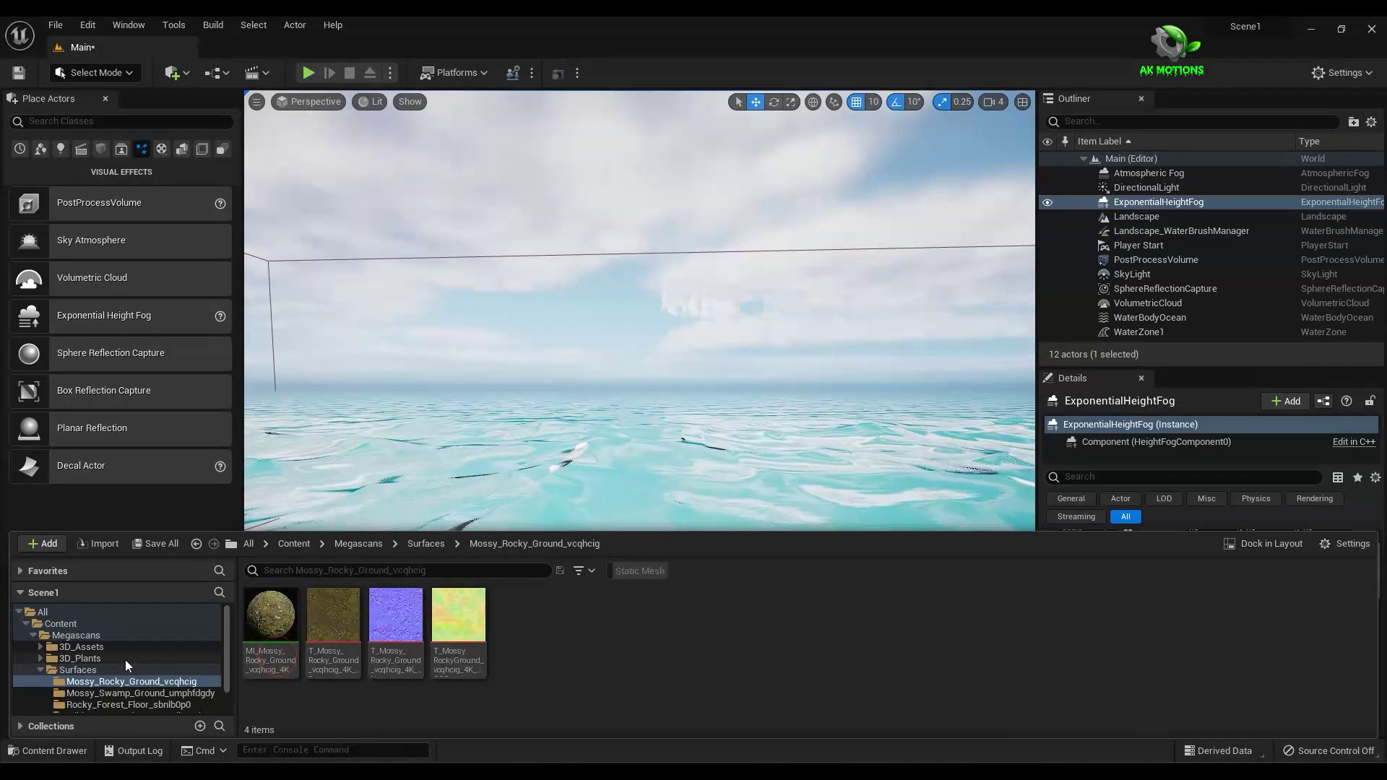
click(84, 652)
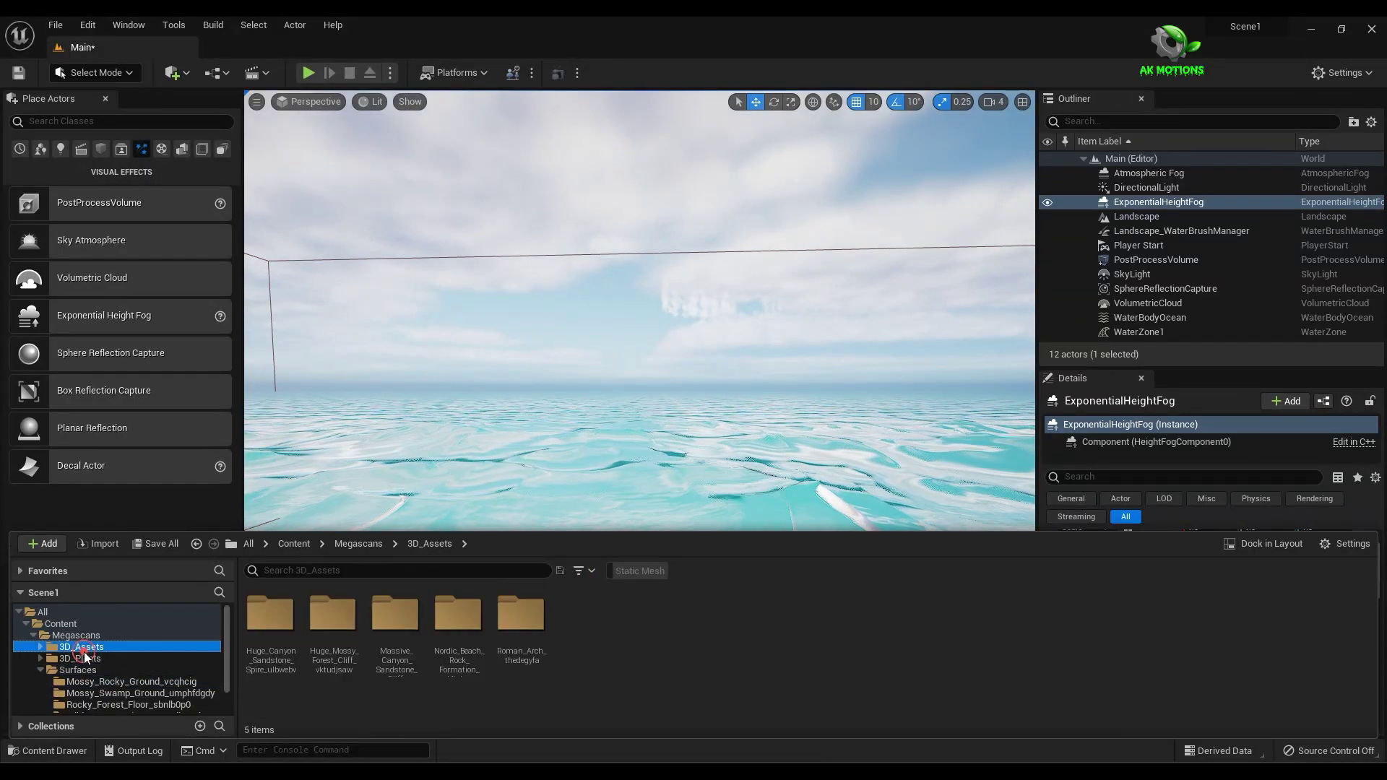
- Filter the 3D_Assets folder to static meshes and place the Nordic Beach Rock Formation on the ocean in the scene
click(610, 571)
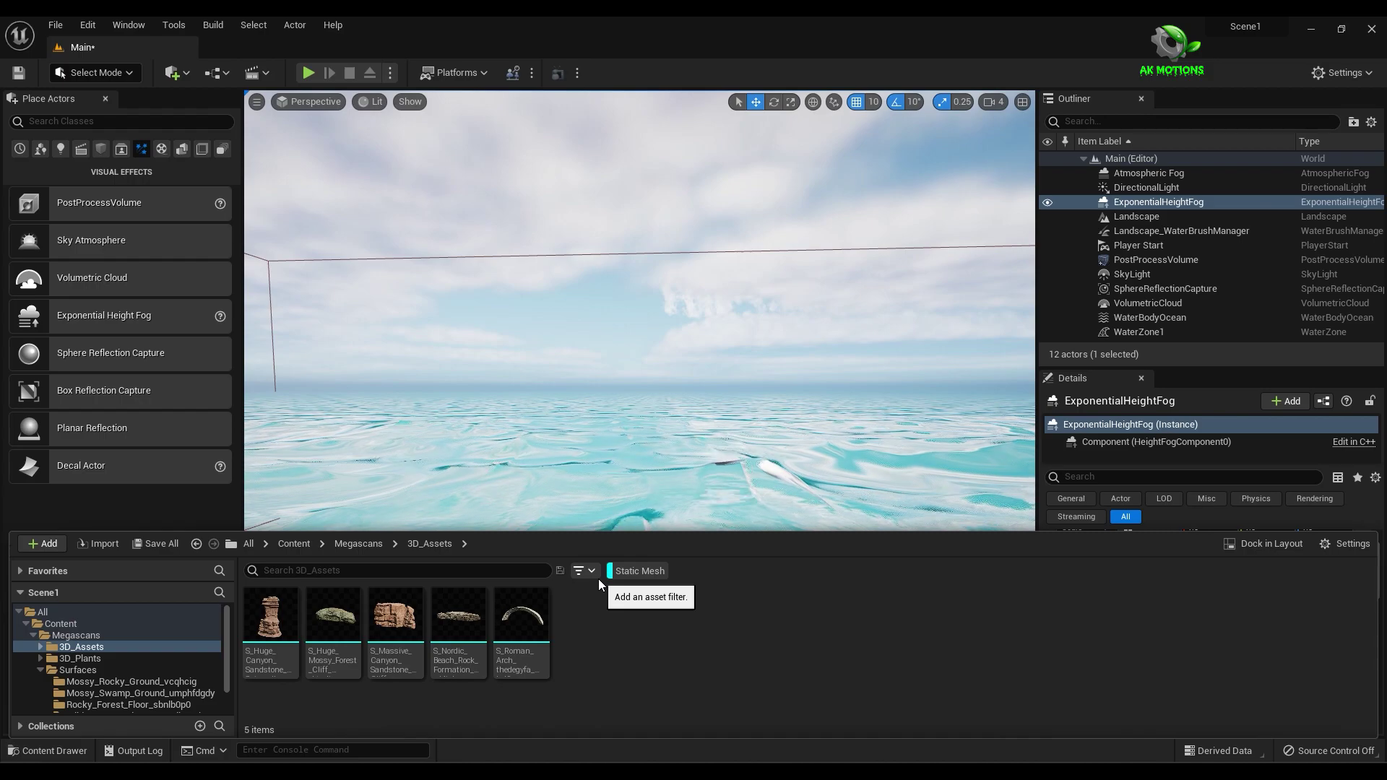
mouse_move(523, 607)
drag(458, 616, 620, 528)
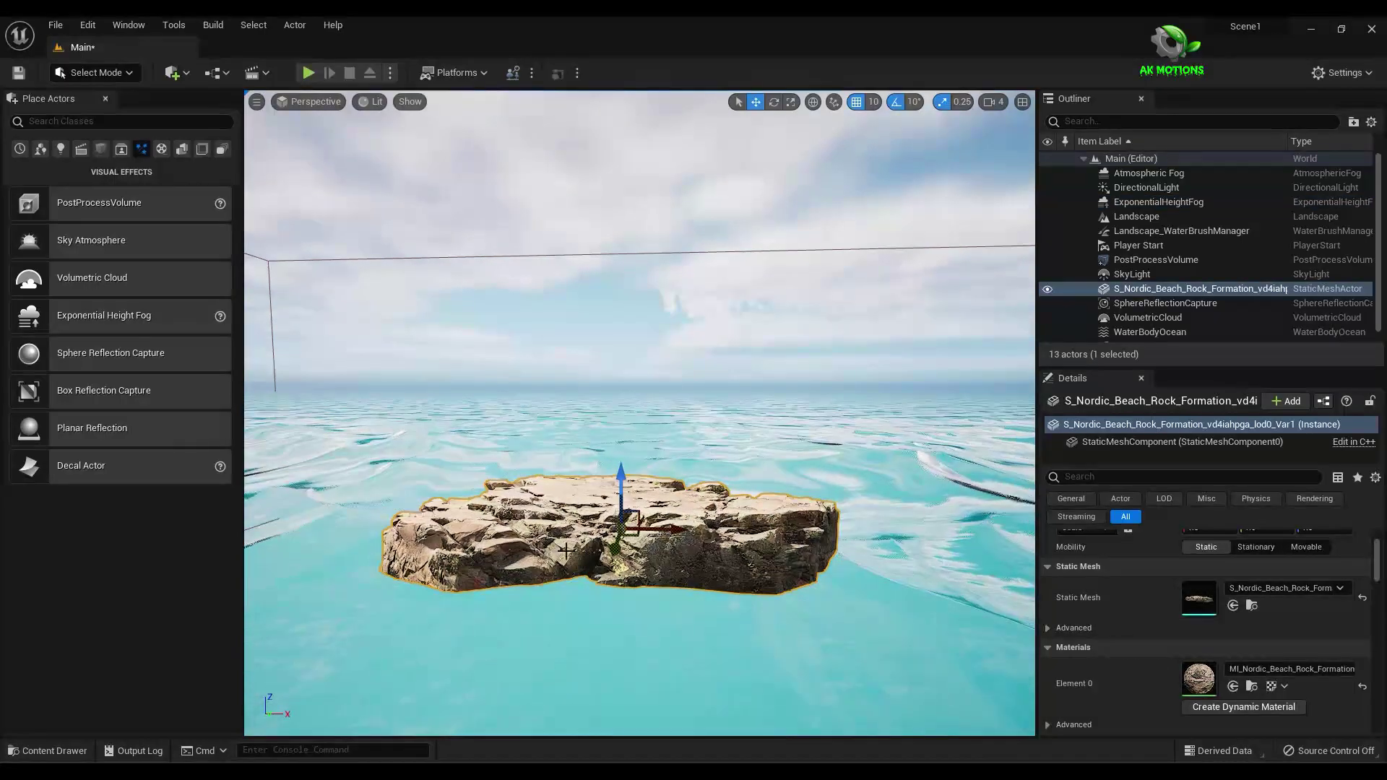
scroll(538, 554, down, 3)
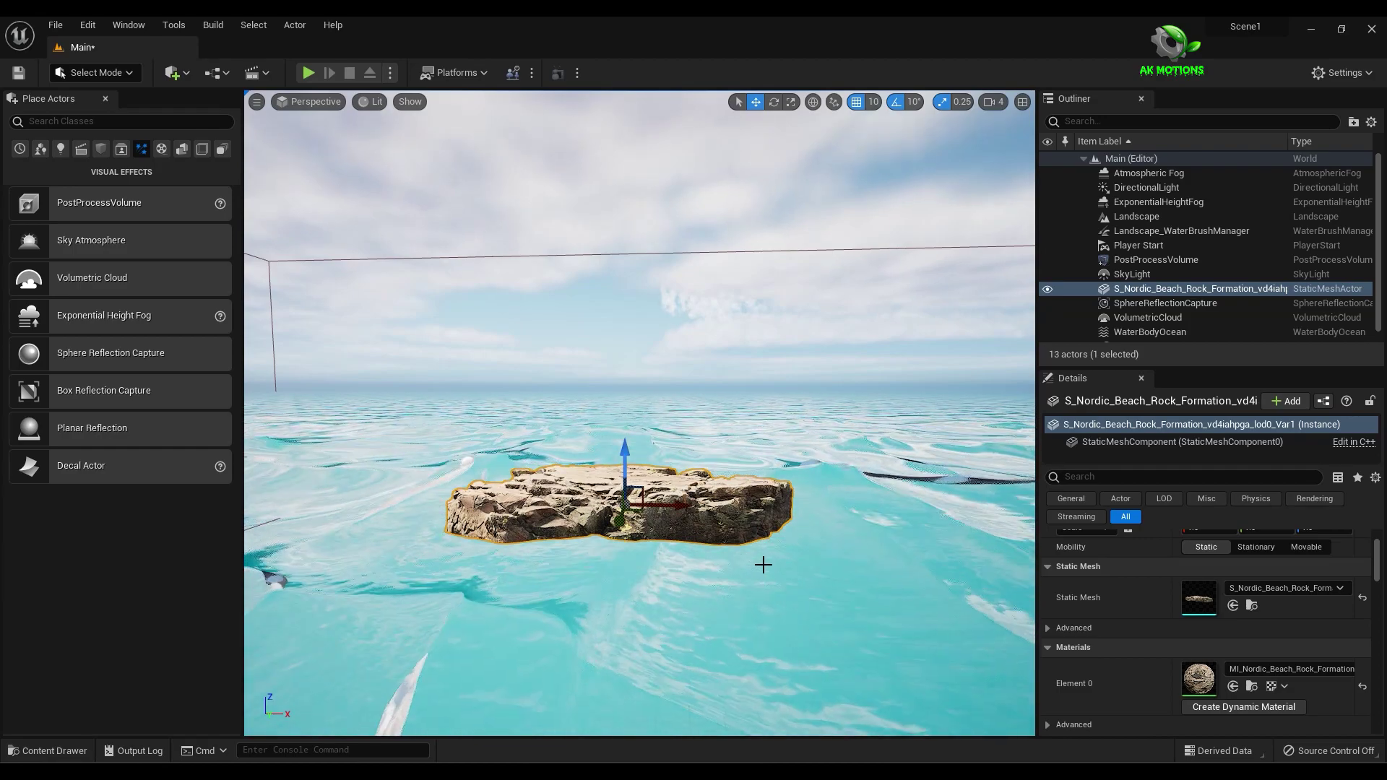
- Rotate the DirectionalLight's sun direction so the rock's front face is brightly lit and its shadow falls just in front of it
click(1147, 188)
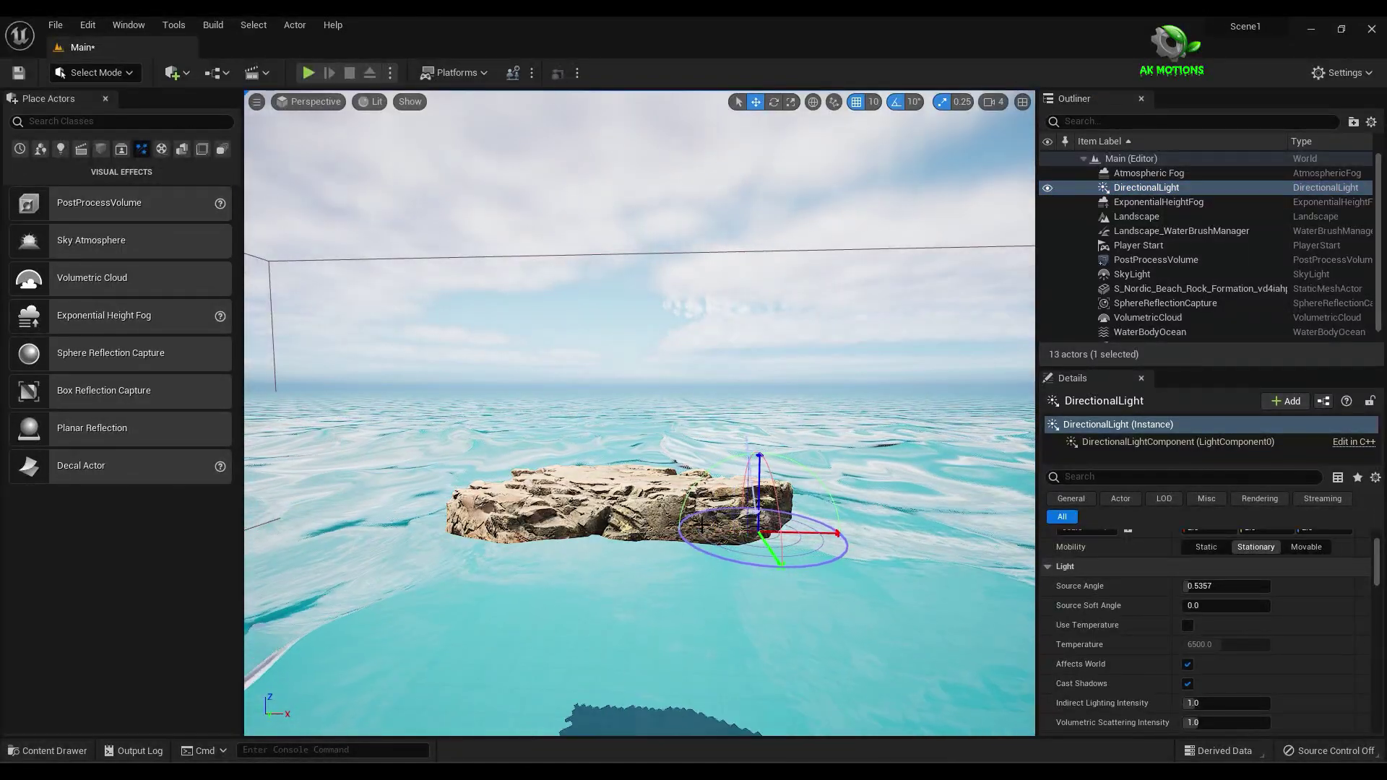
key(ctrl+l)
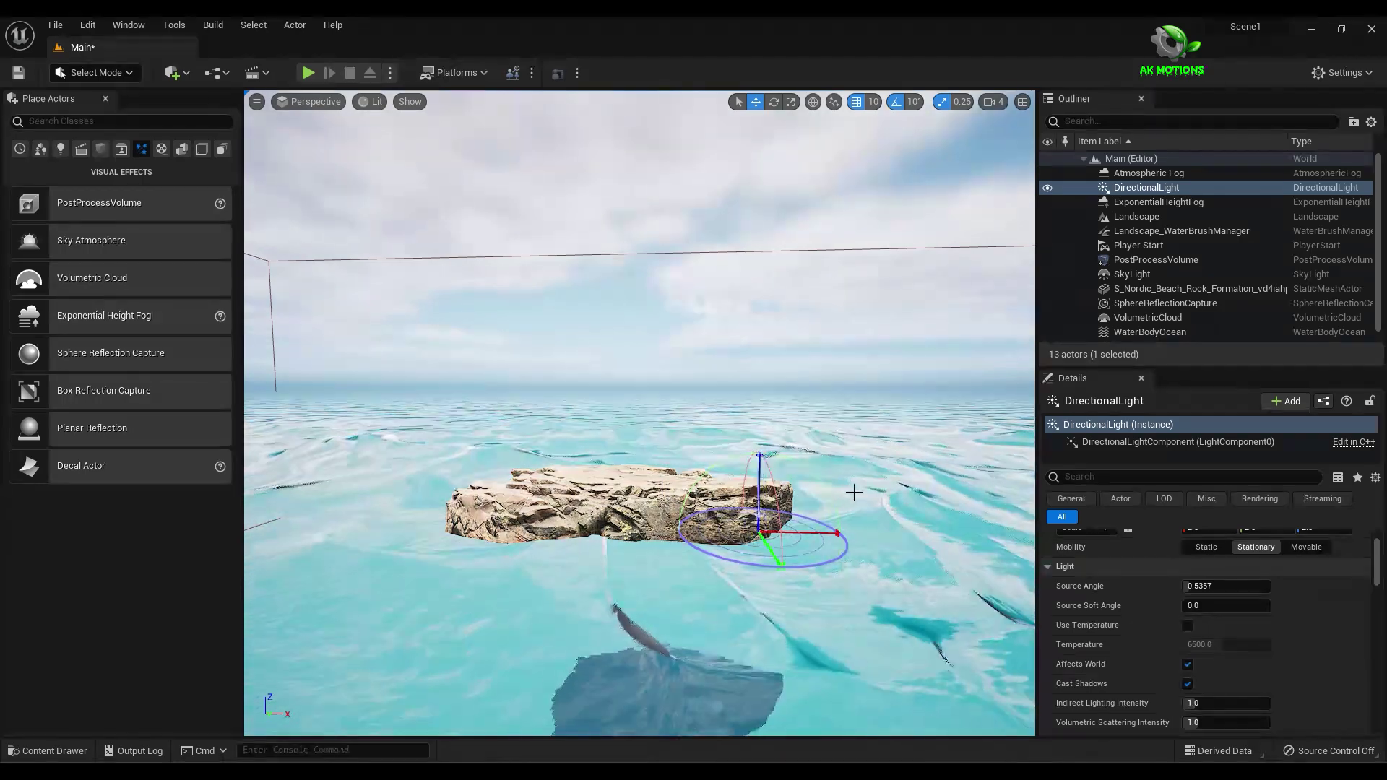
key(ctrl+l)
key(ctrl+l)
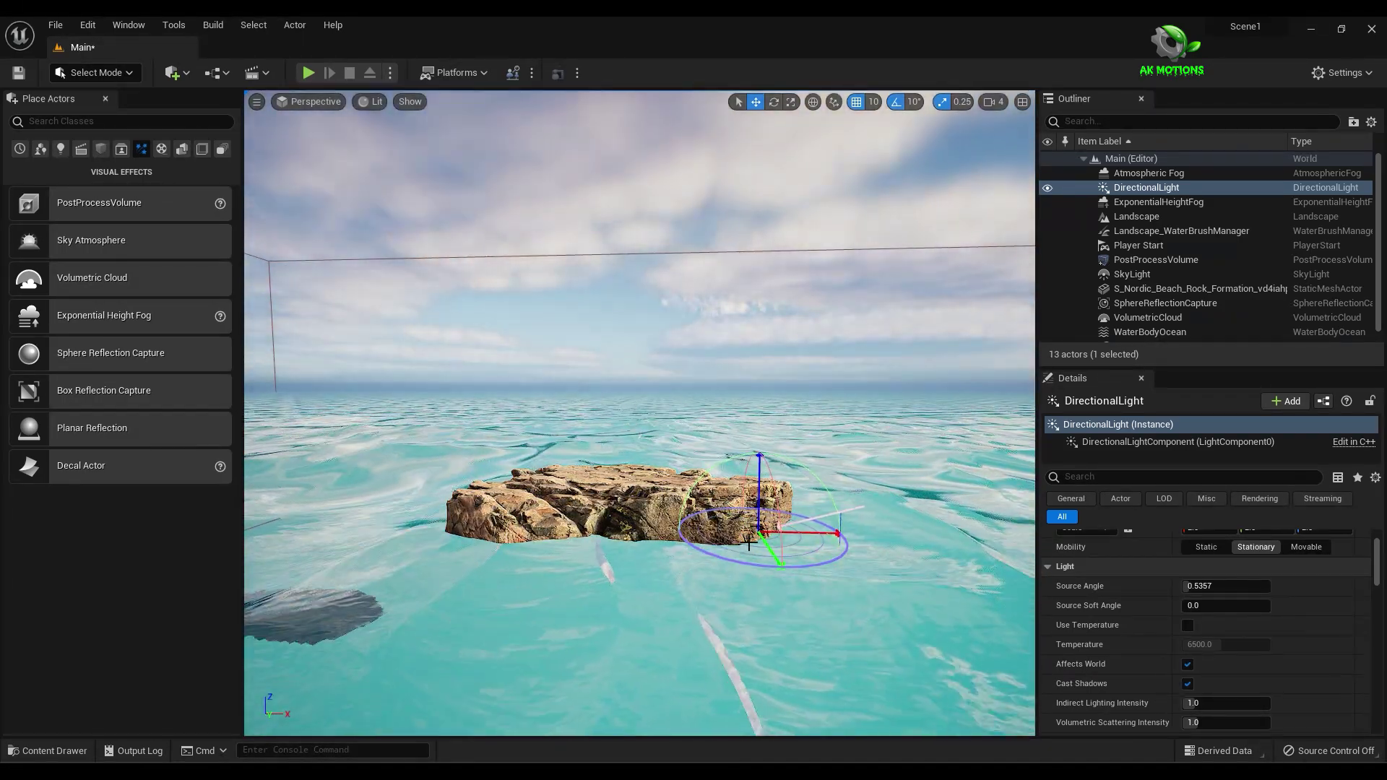
key(ctrl+l)
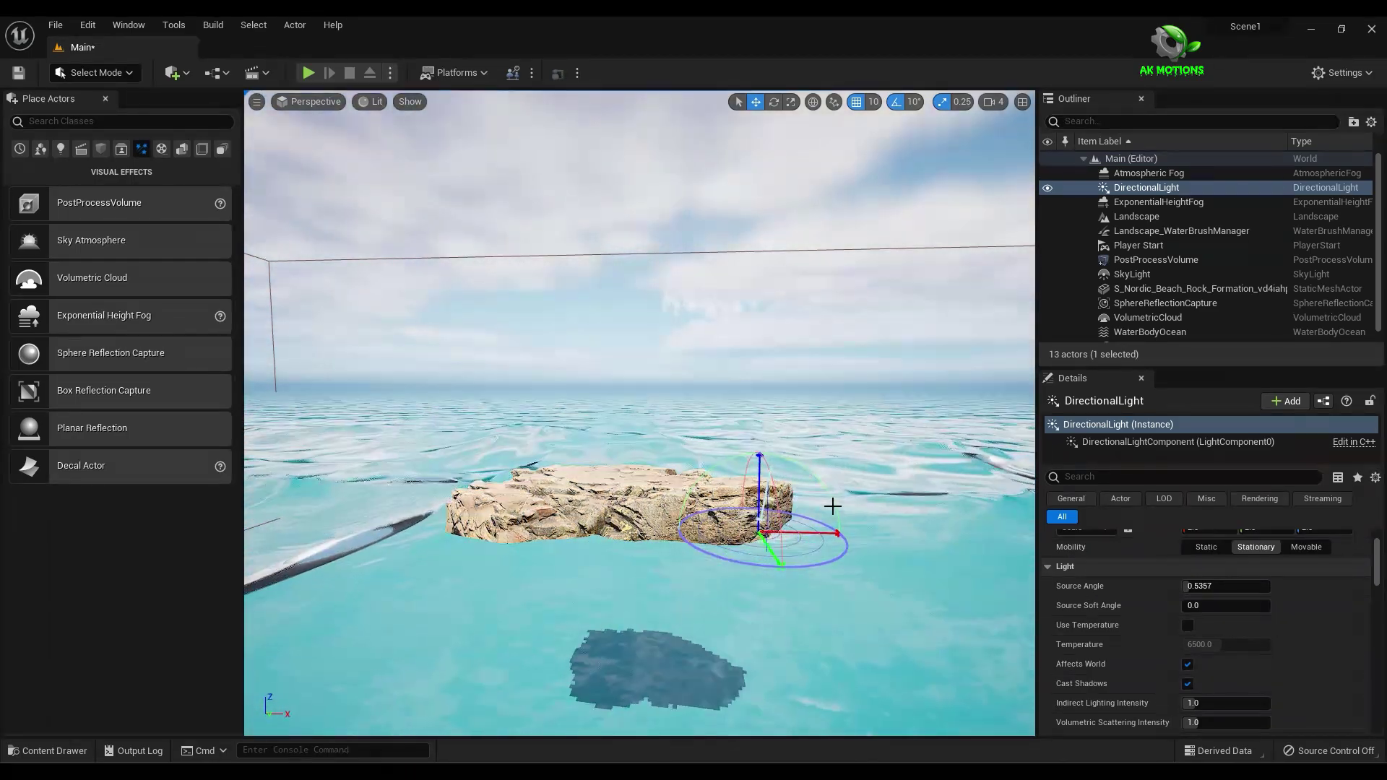
key(ctrl+l)
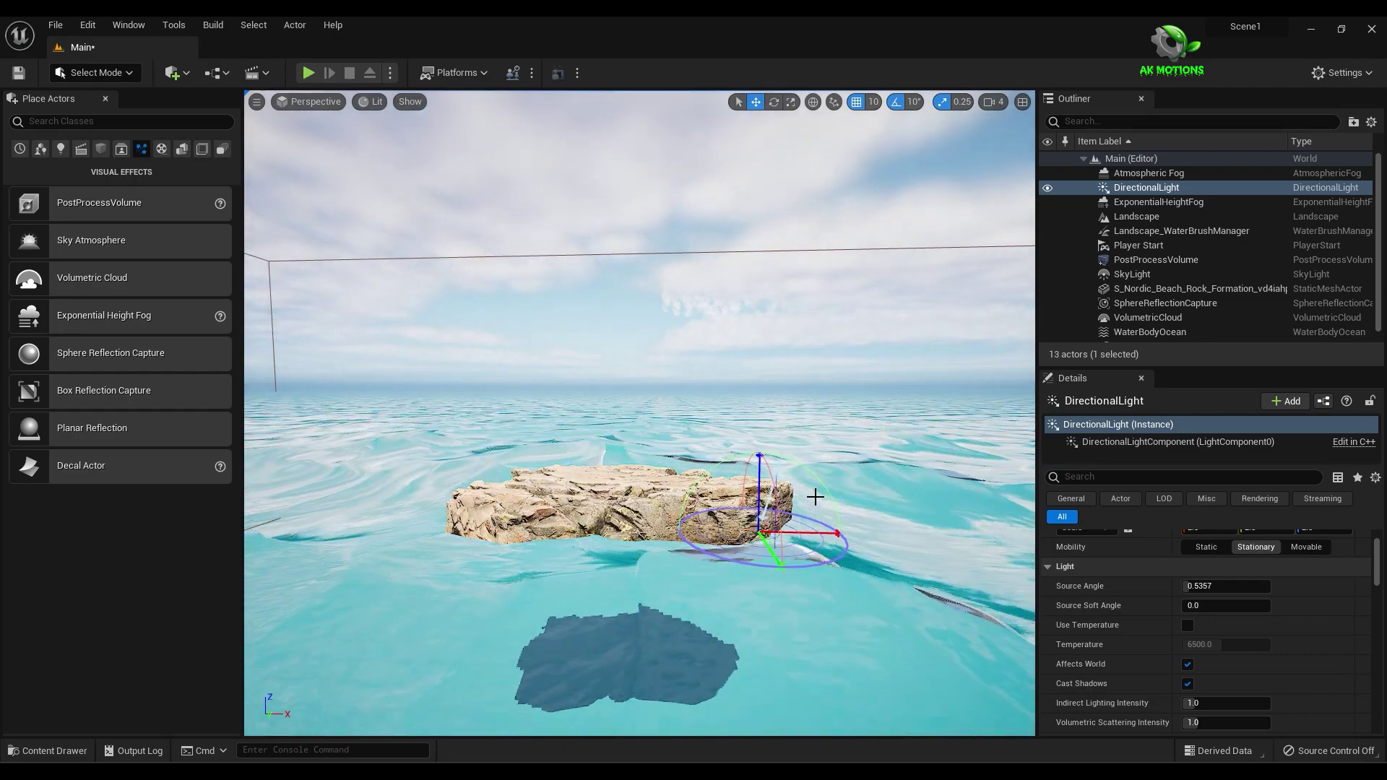
key(ctrl+l)
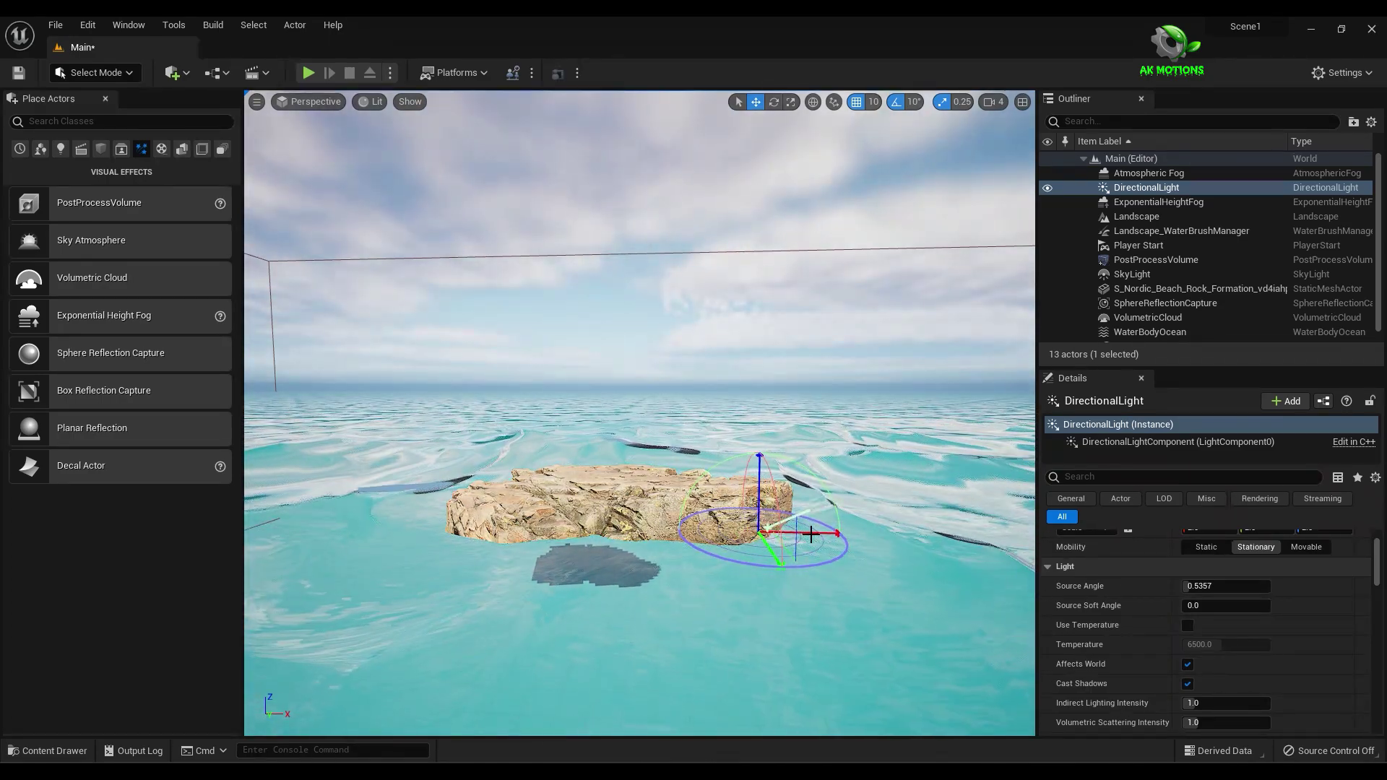
key(ctrl+l)
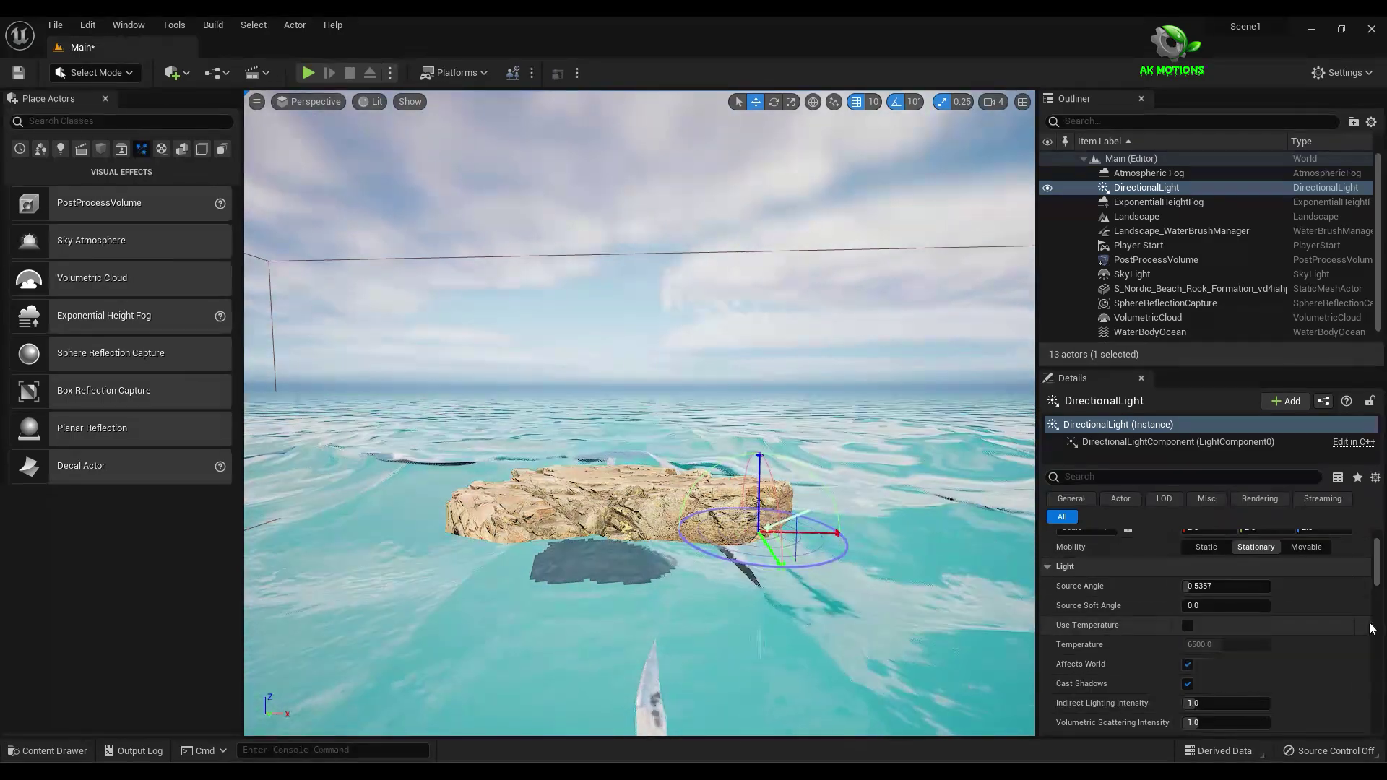
key(ctrl+l)
- Assign the Mossy_Swamp_Ground material instance to Element 0 of the Nordic Beach rock
scroll(1150, 305, down, 1)
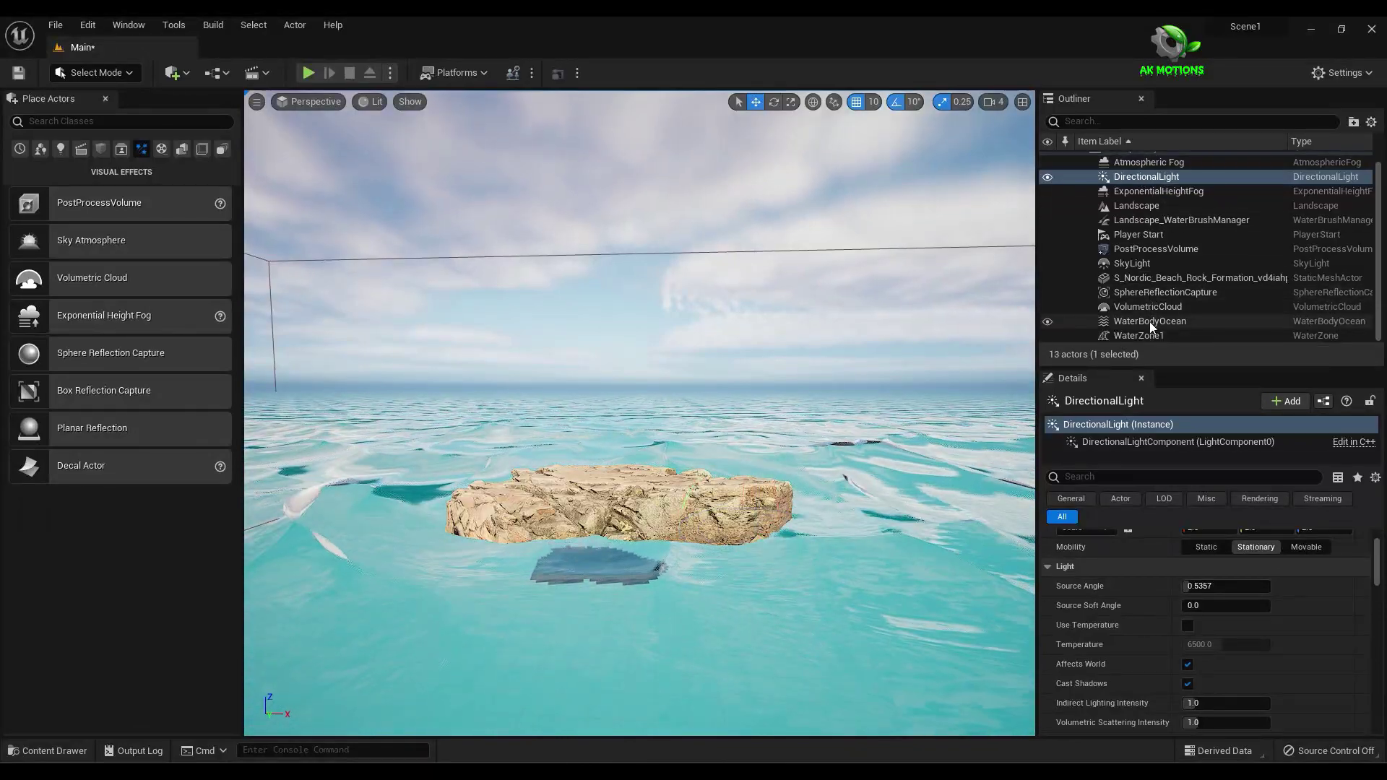
click(1154, 278)
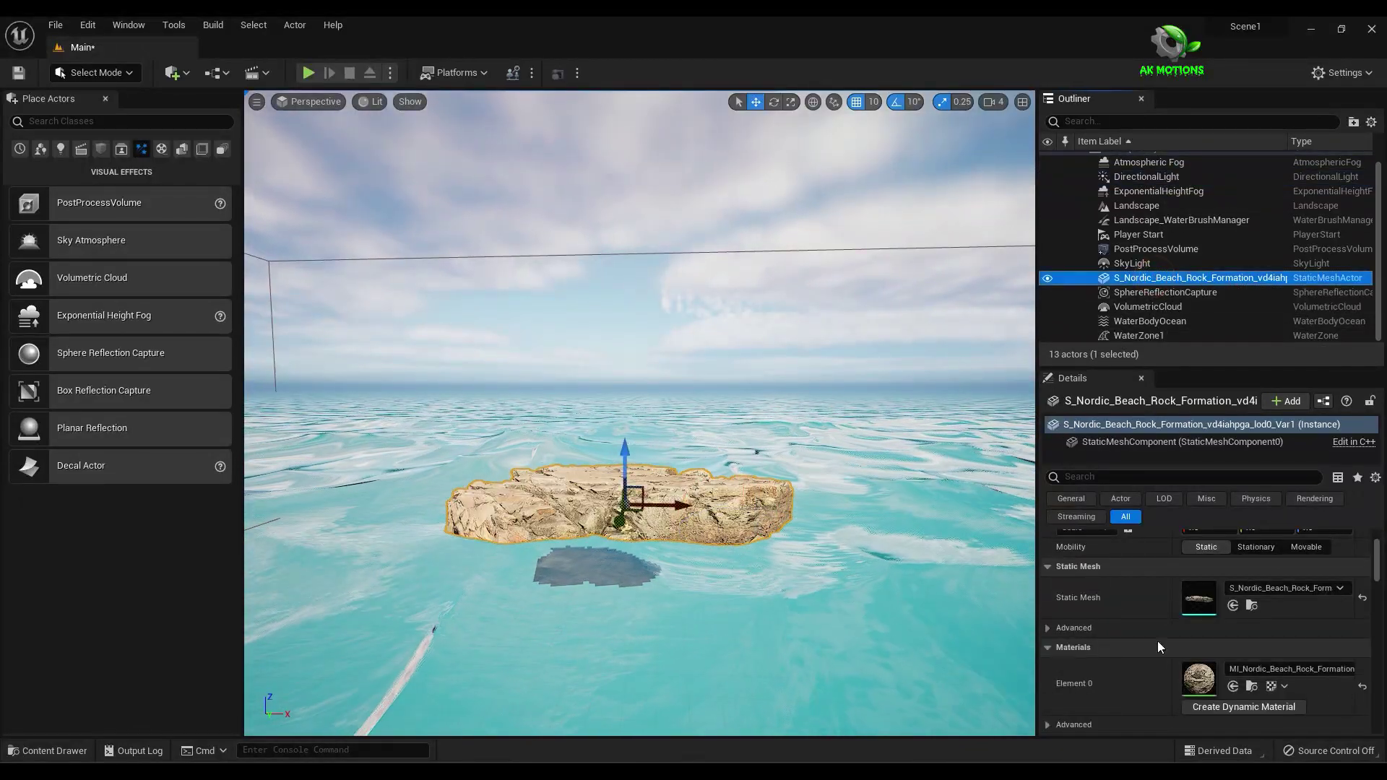
scroll(1292, 654, down, 3)
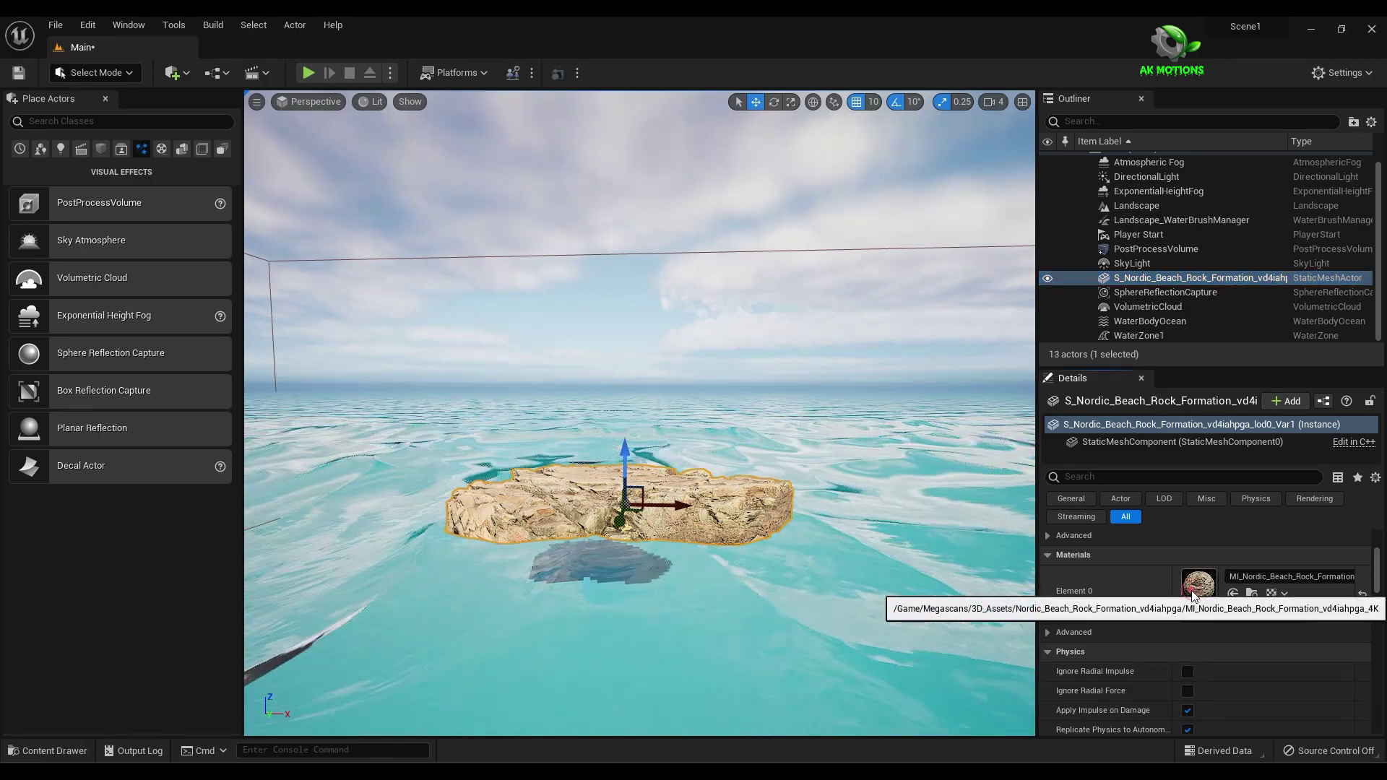
click(1199, 588)
click(51, 748)
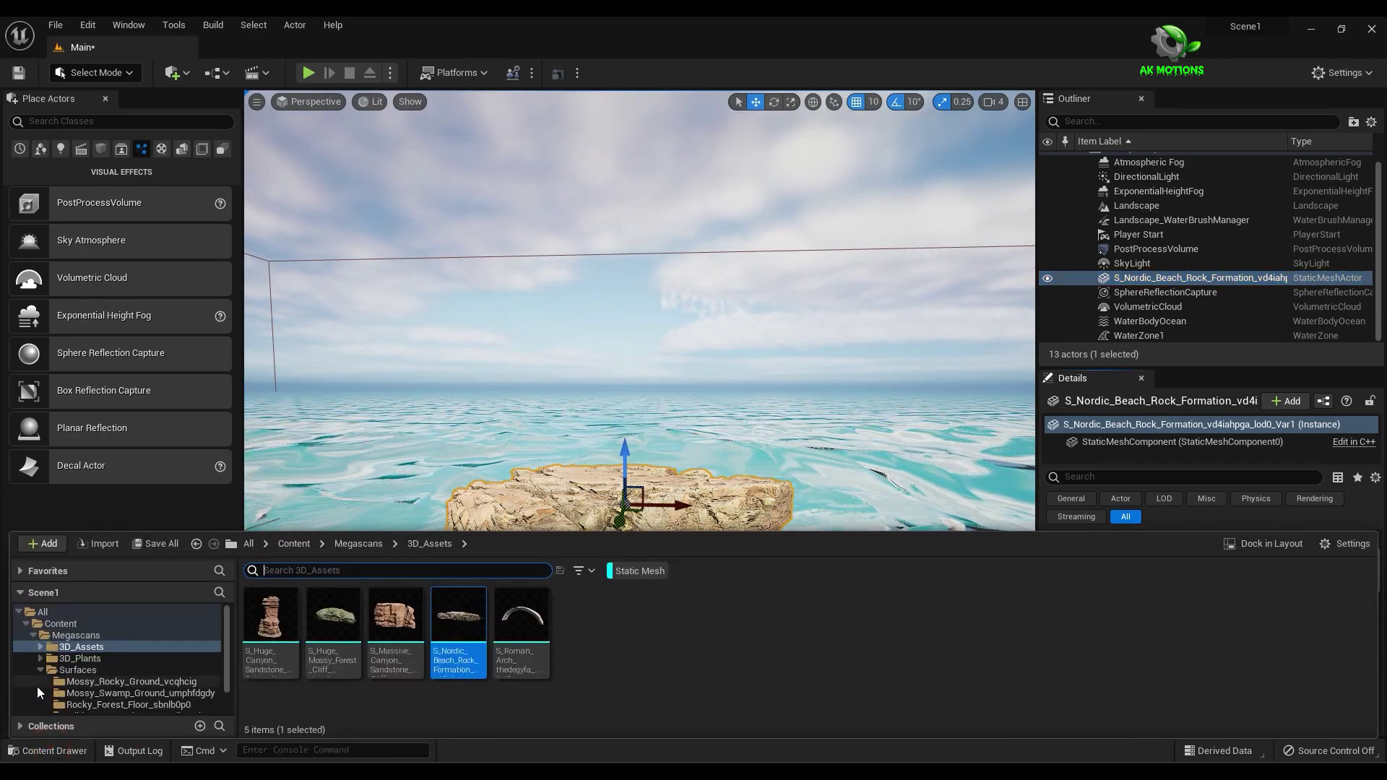
click(80, 681)
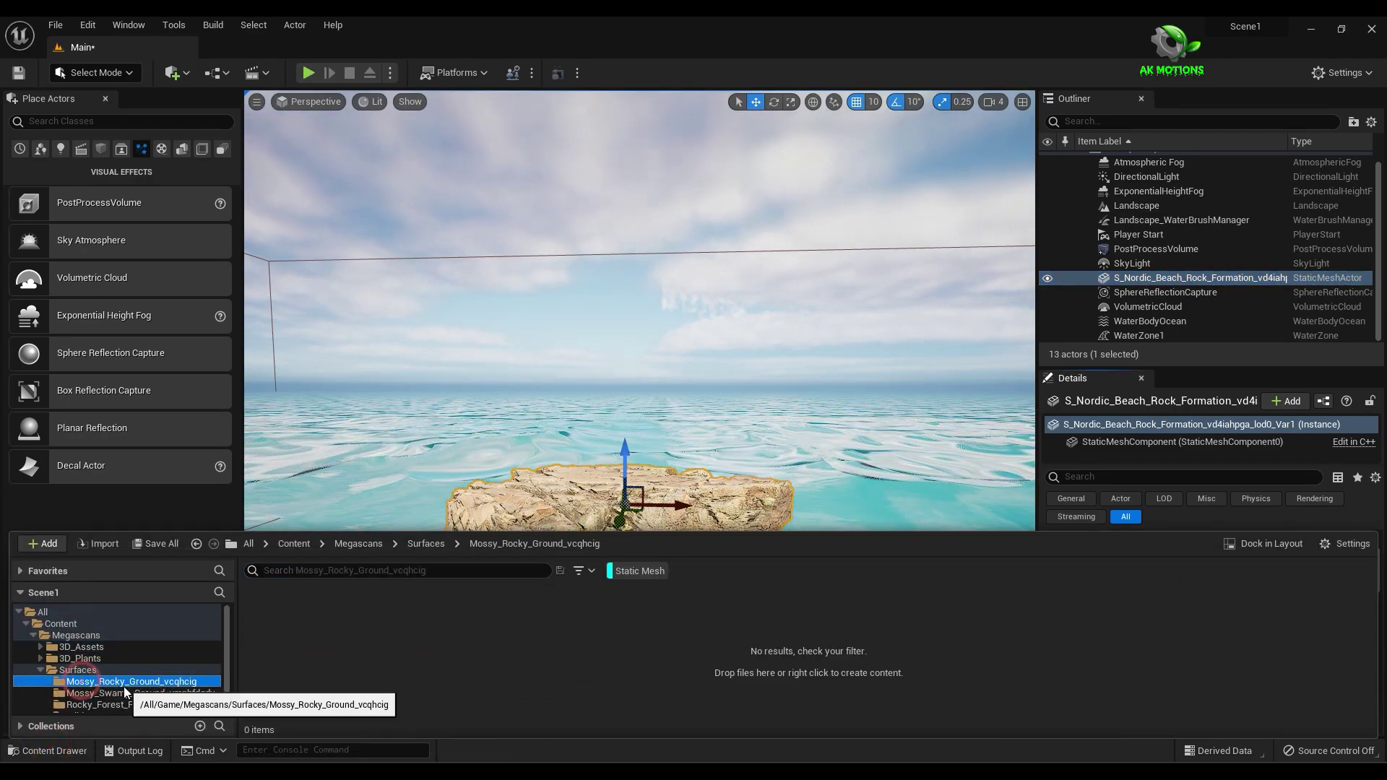
click(610, 571)
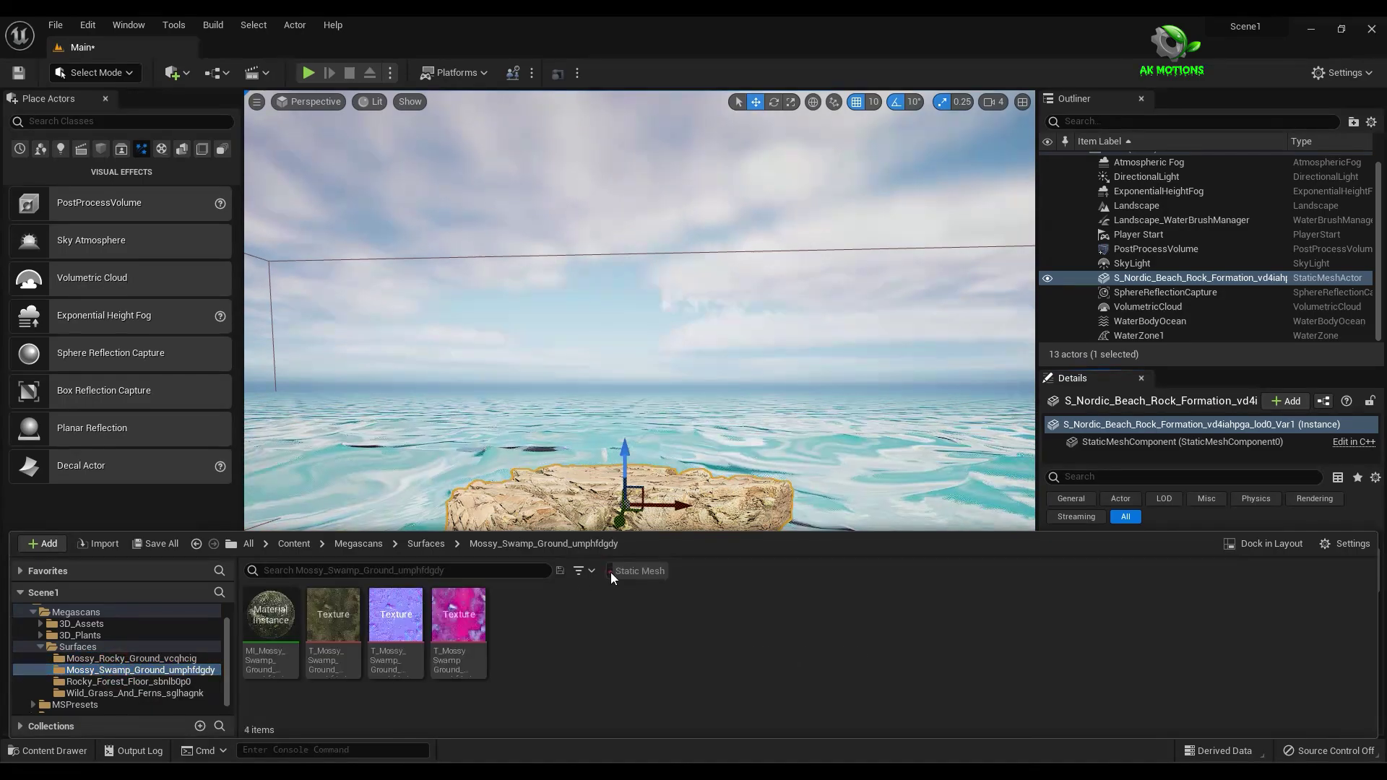
click(121, 660)
click(123, 670)
click(267, 630)
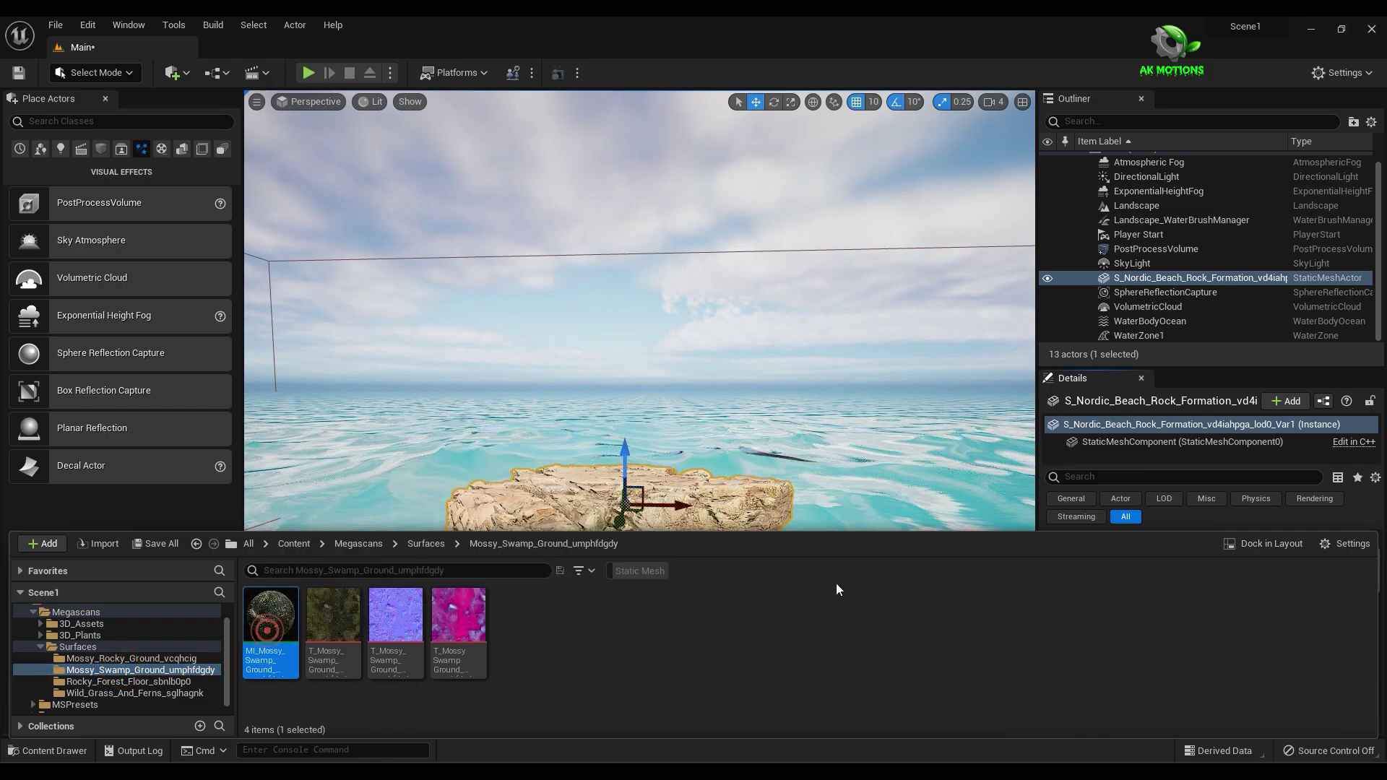
click(1177, 520)
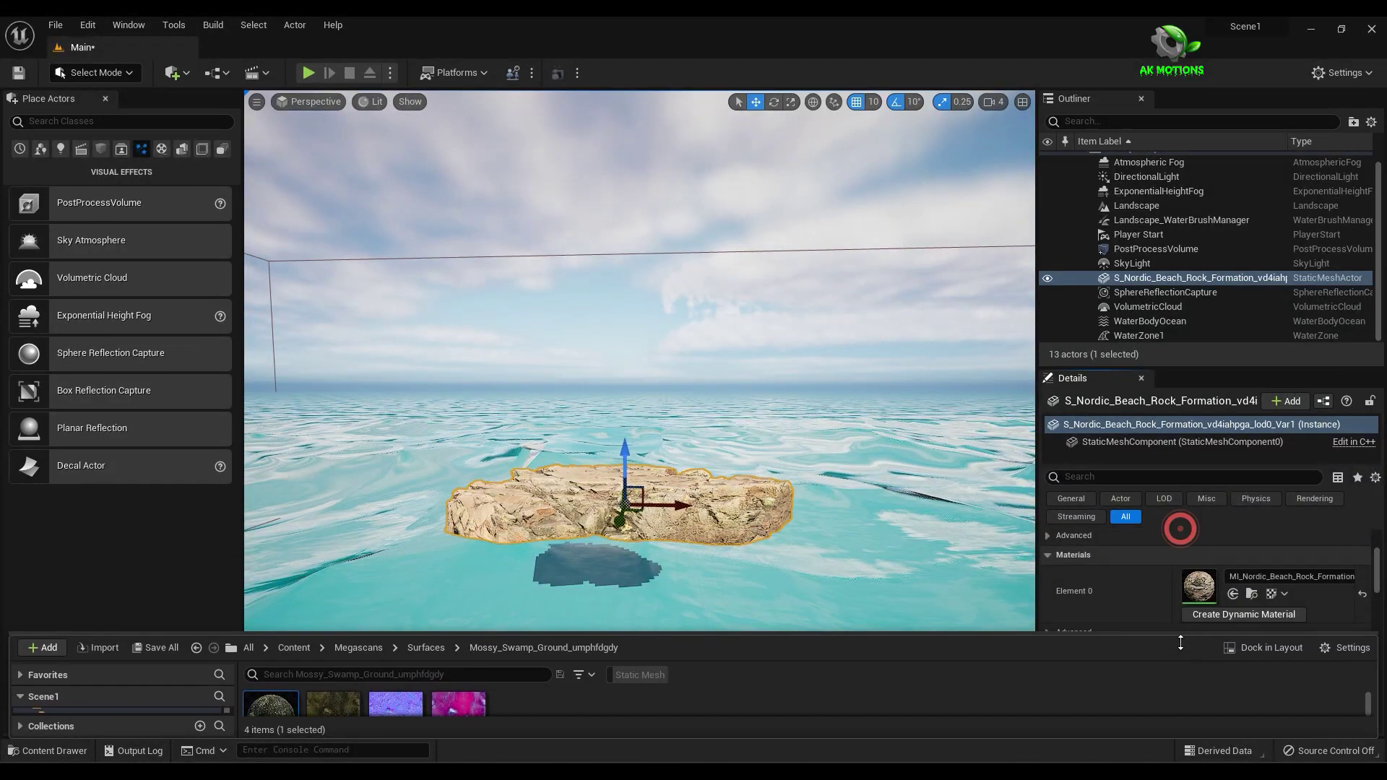
click(1231, 595)
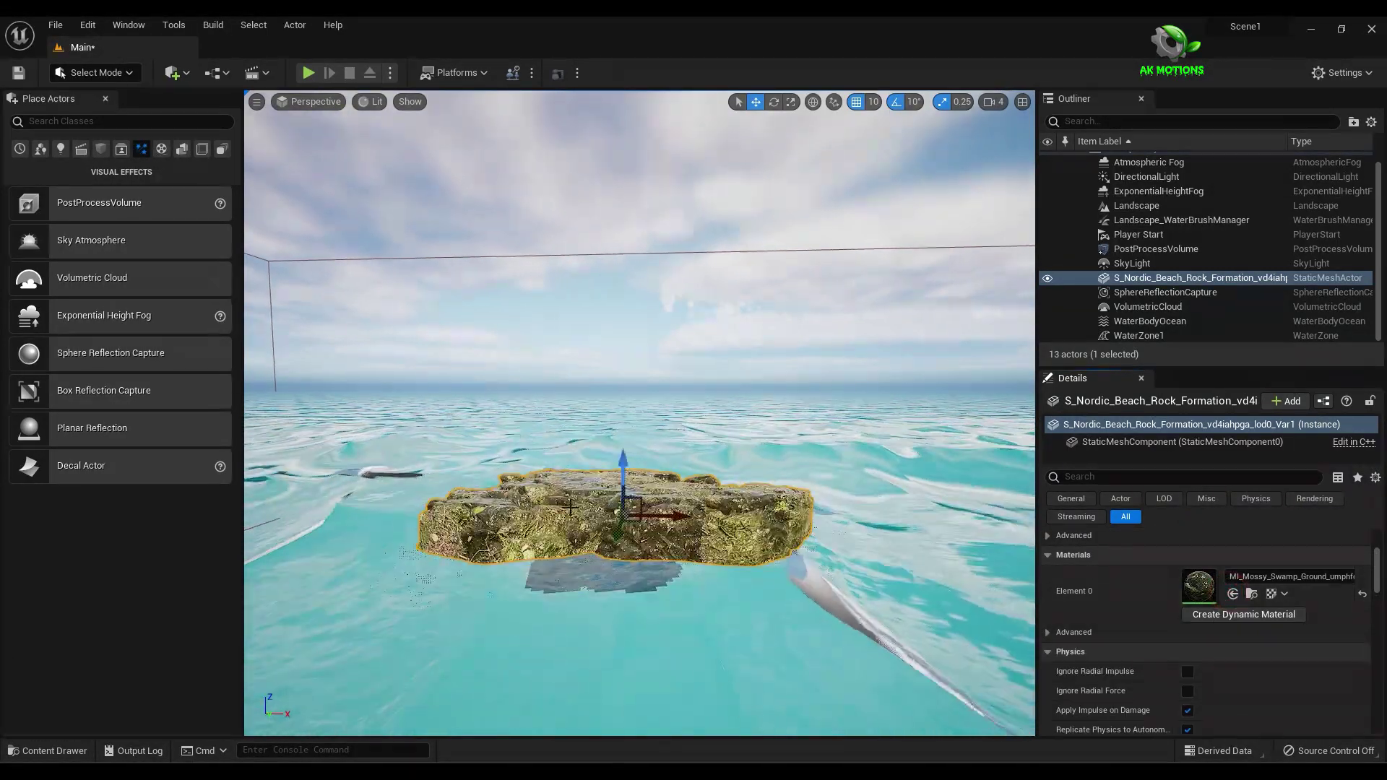
- Scale the mossy rock up uniformly and lower it to sit in the water
click(791, 102)
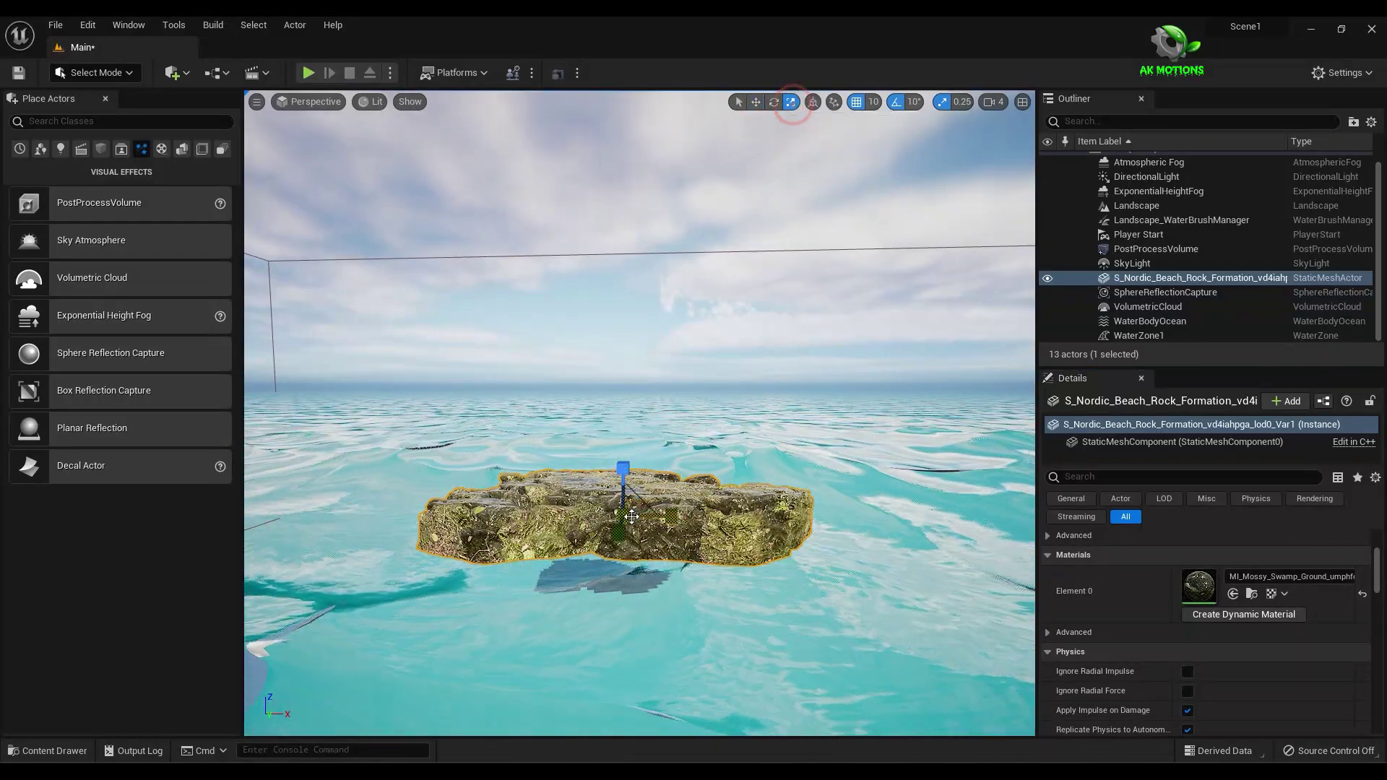
drag(627, 515, 659, 480)
scroll(572, 453, down, 4)
click(774, 101)
click(756, 101)
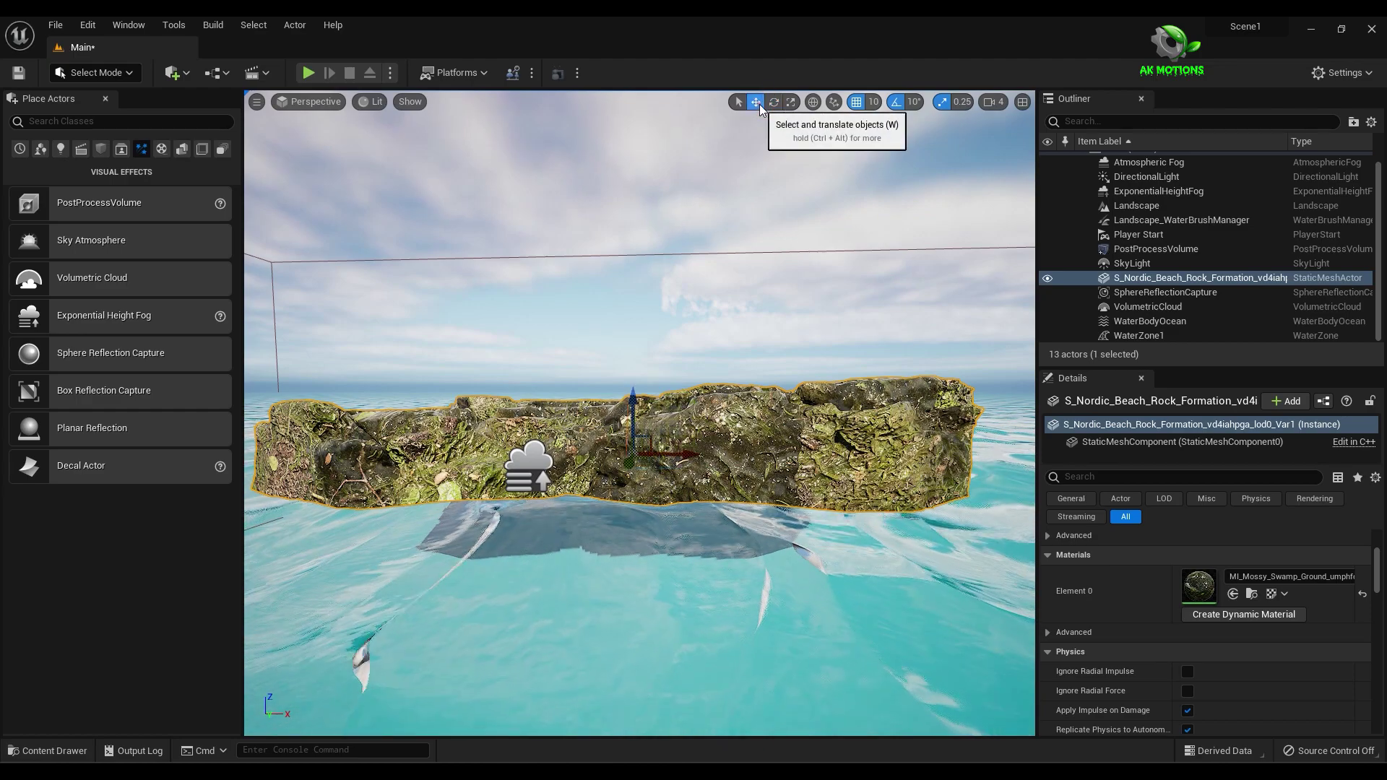
drag(631, 392, 715, 527)
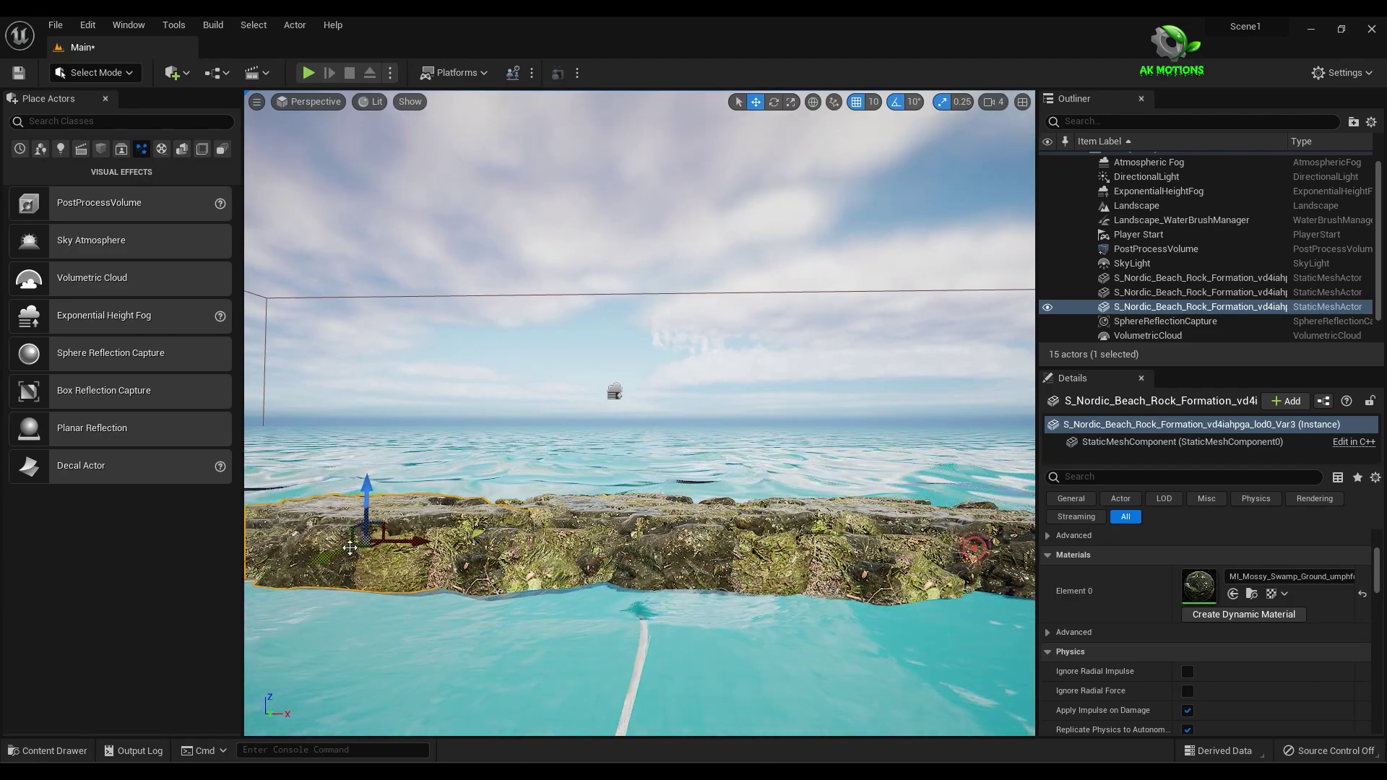
- Duplicate the mossy rock and arrange the copies in a second row behind the front one to form an island base
alt+drag(342, 554, 430, 473)
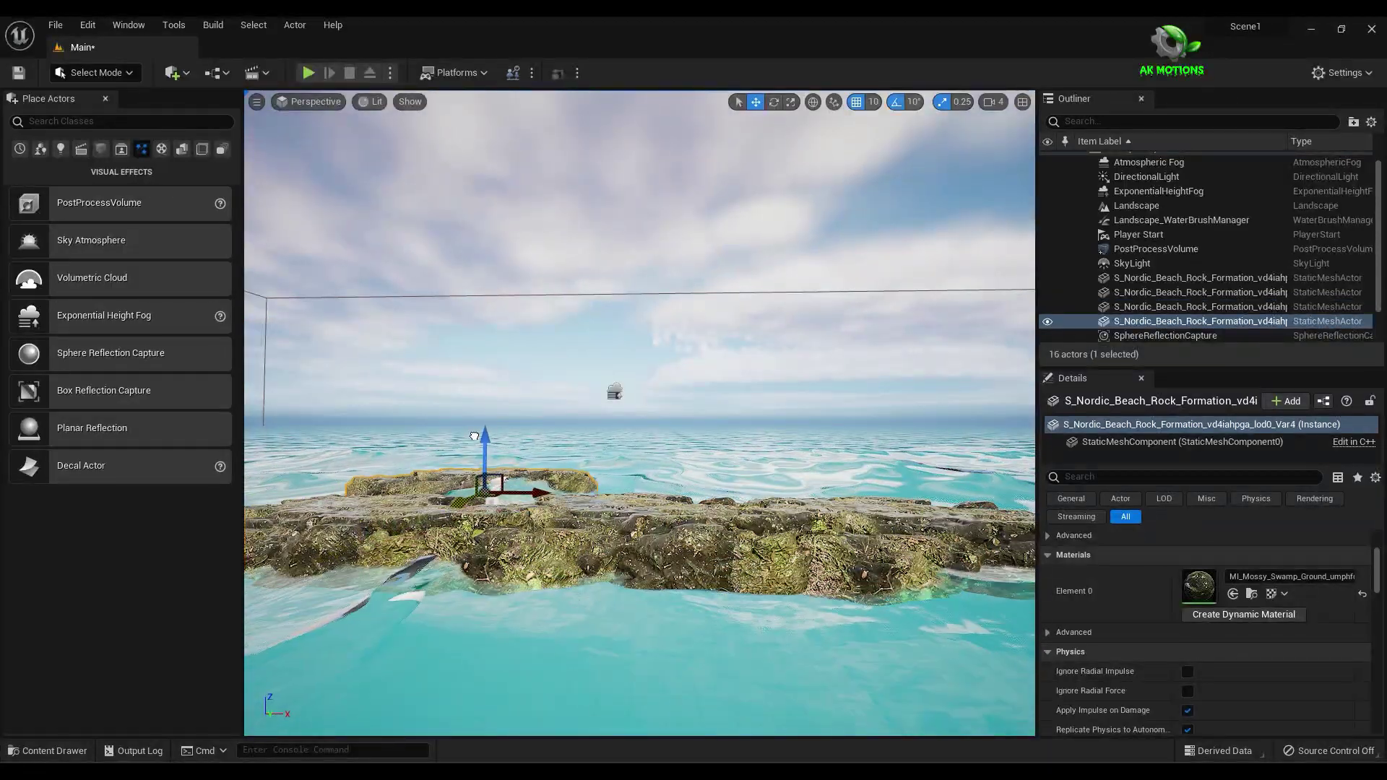
alt+drag(531, 488, 868, 498)
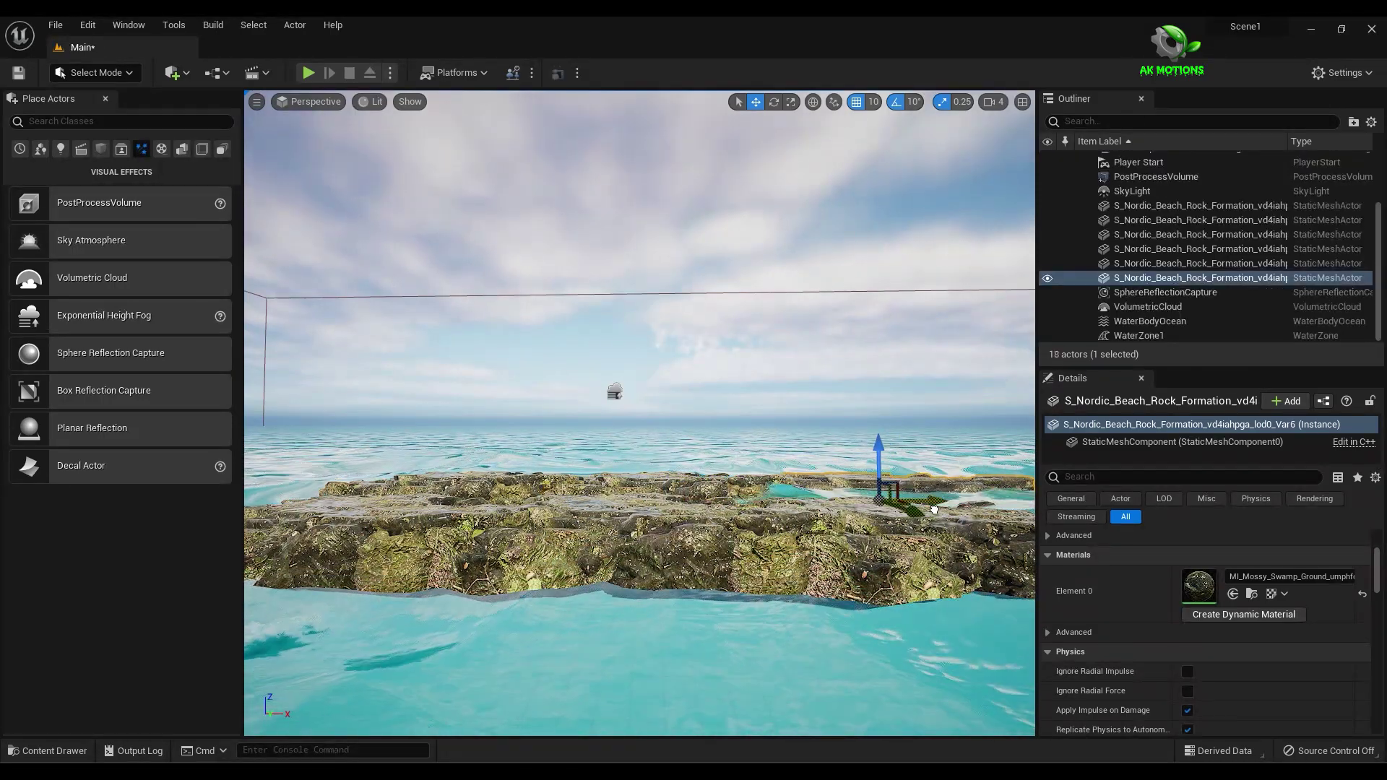
scroll(696, 542, down, 5)
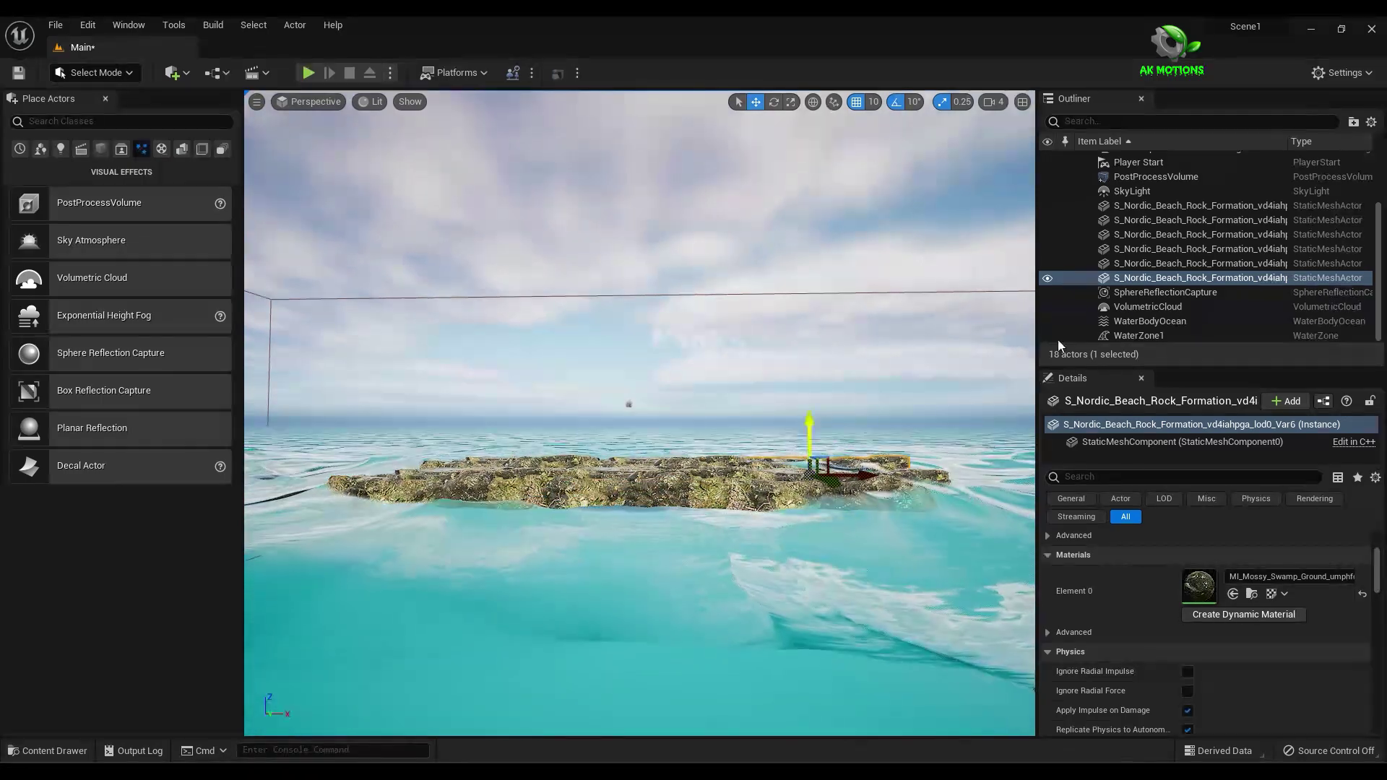
- Filter the 3D_Assets folder to static meshes and place the Roman Arch in front of the rock island
click(43, 749)
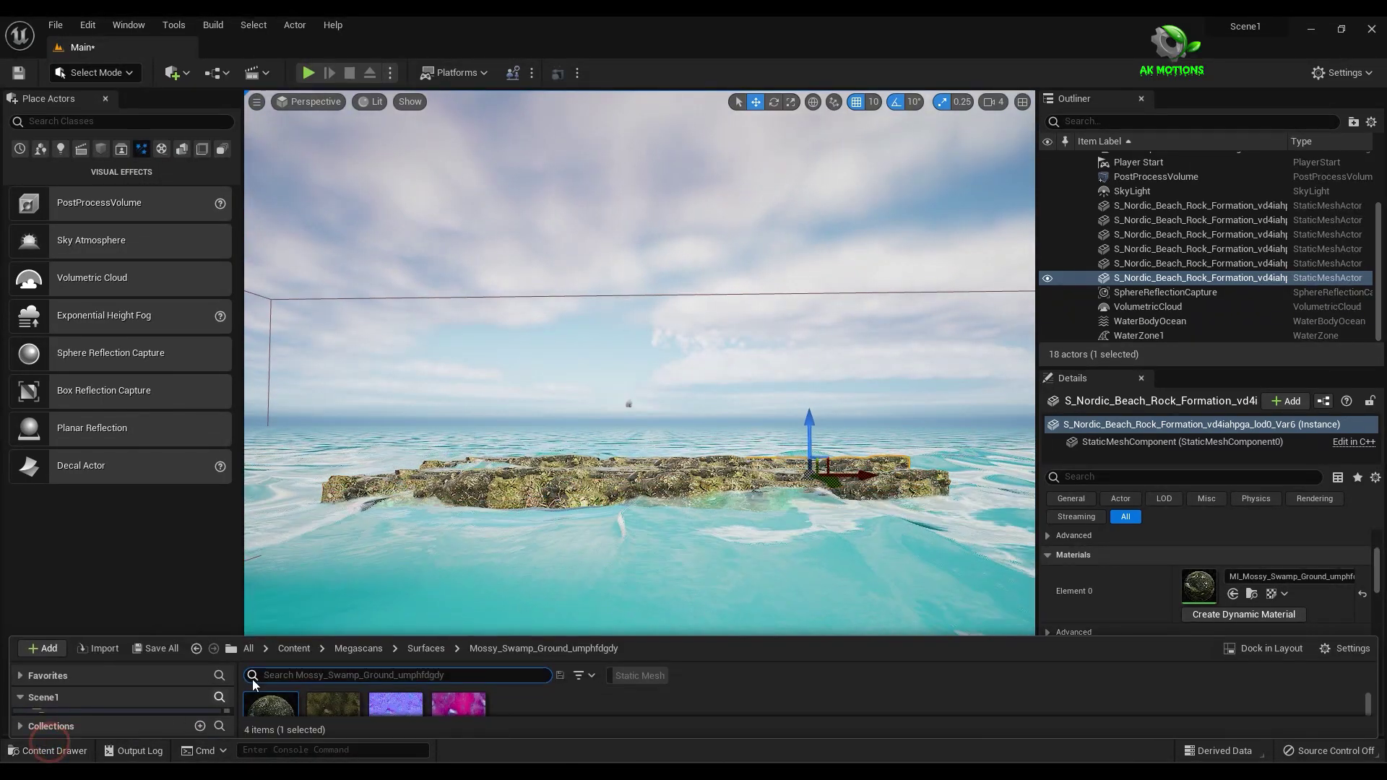
drag(314, 636, 314, 500)
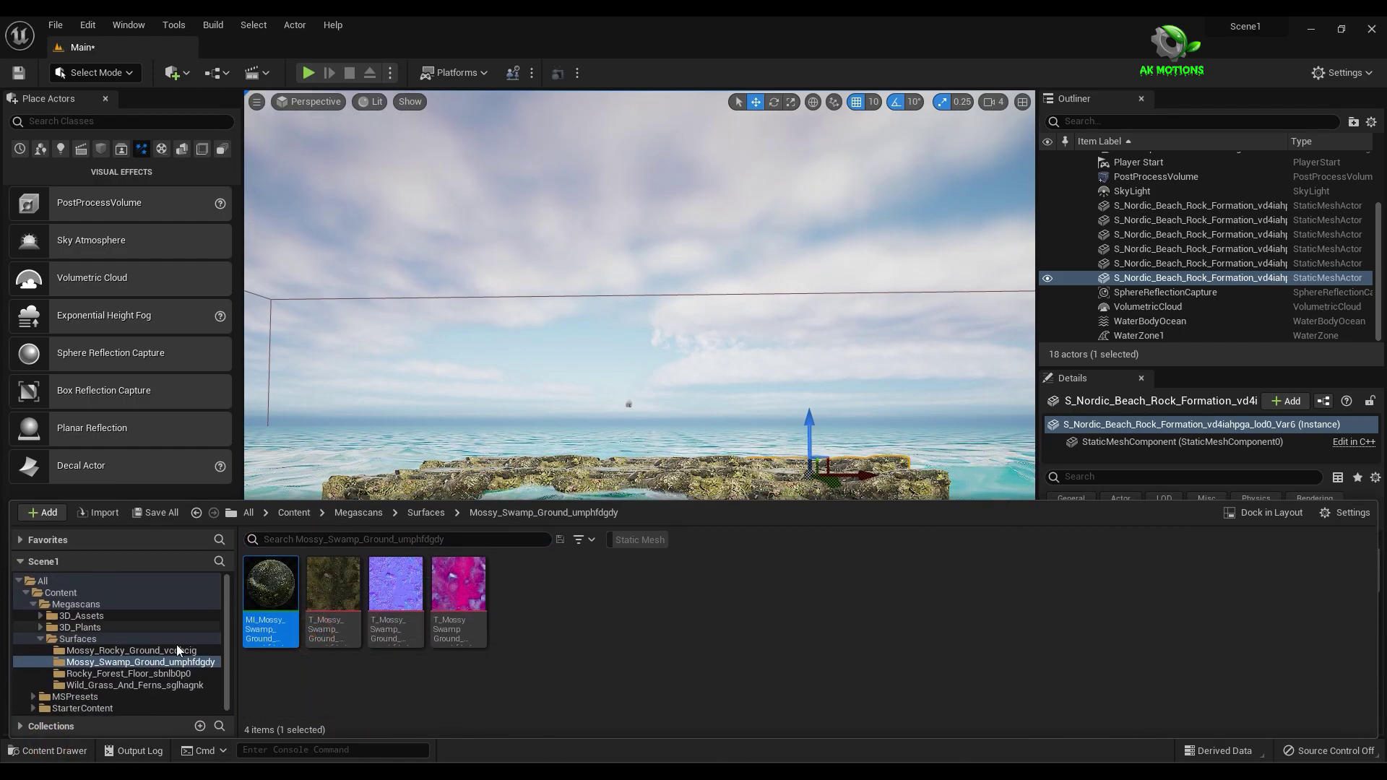
click(80, 617)
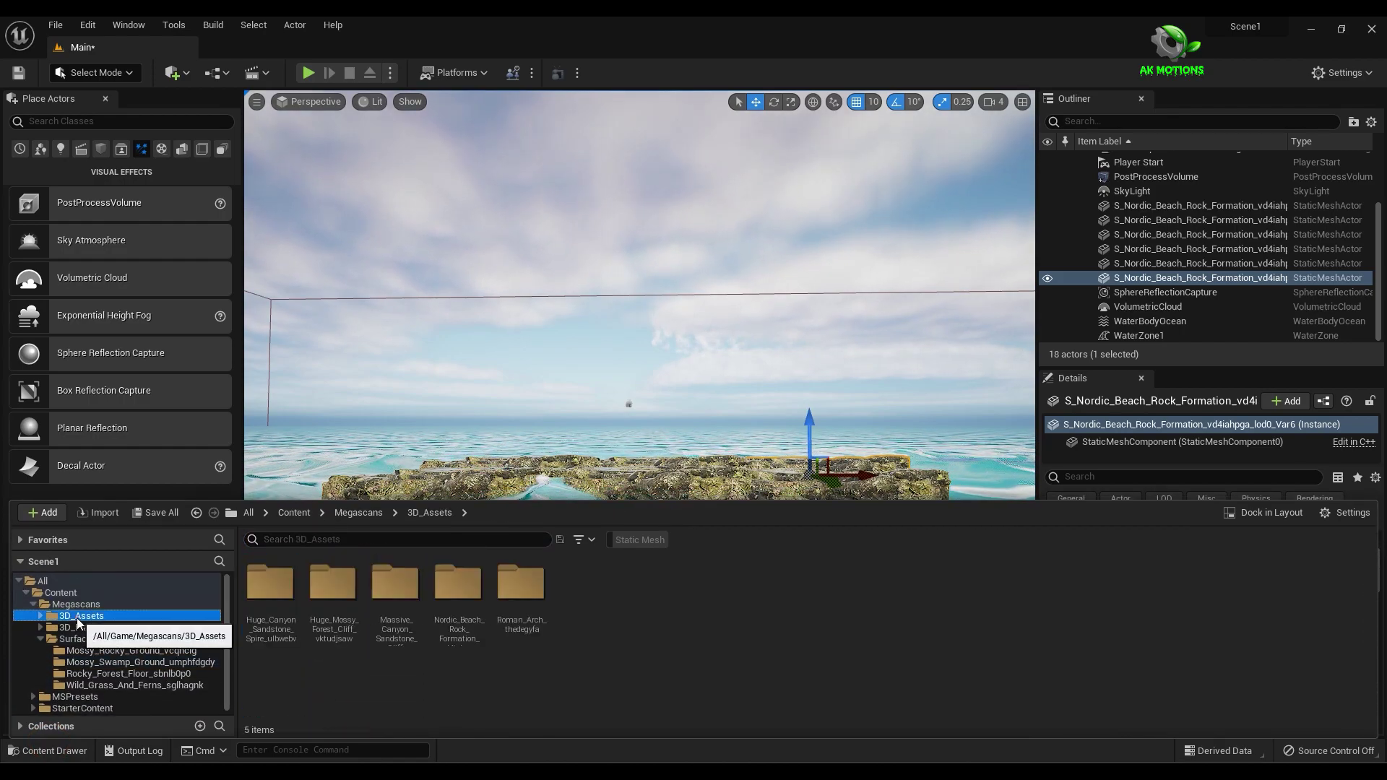
click(614, 542)
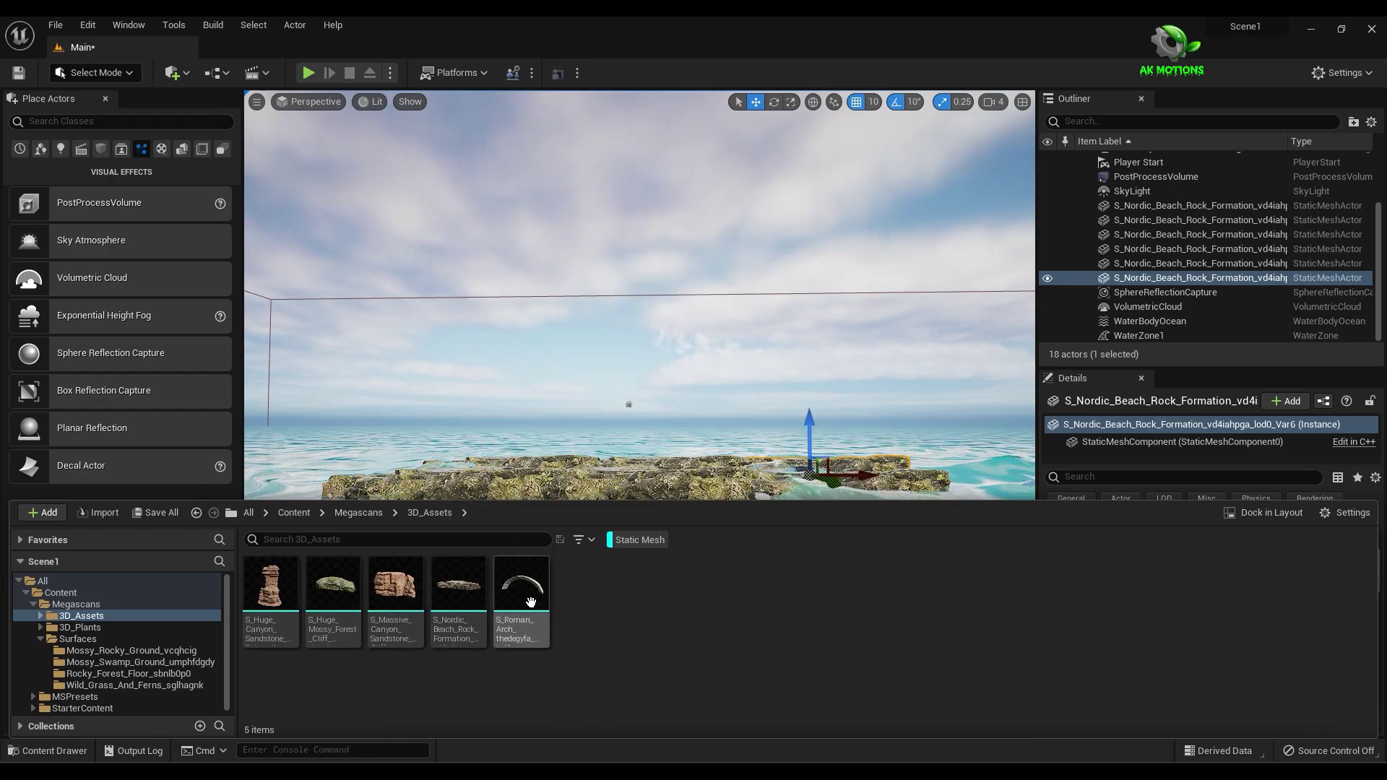
drag(531, 602, 654, 396)
- Rotate the Roman Arch to face the camera as a U shape with both ends pointing upward
click(774, 102)
drag(752, 506, 630, 551)
click(542, 441)
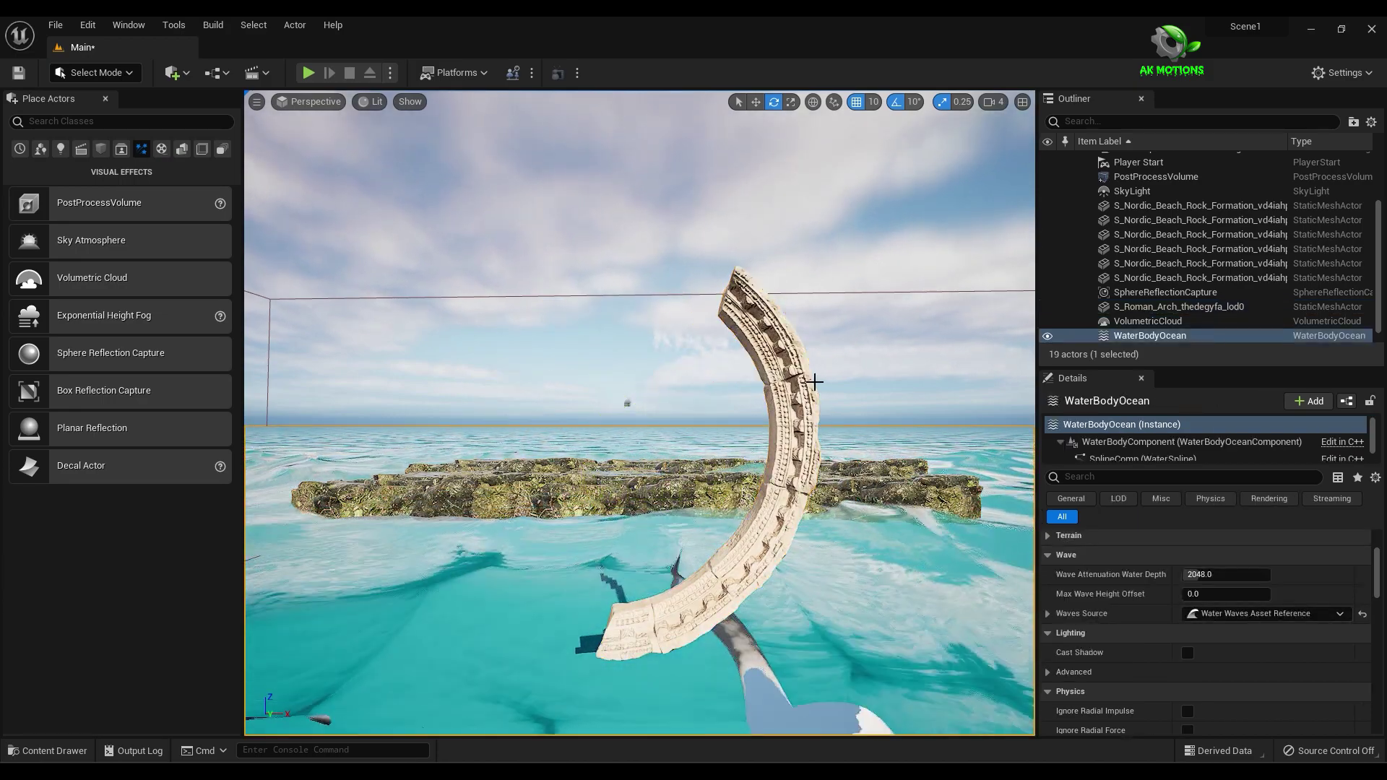
click(767, 352)
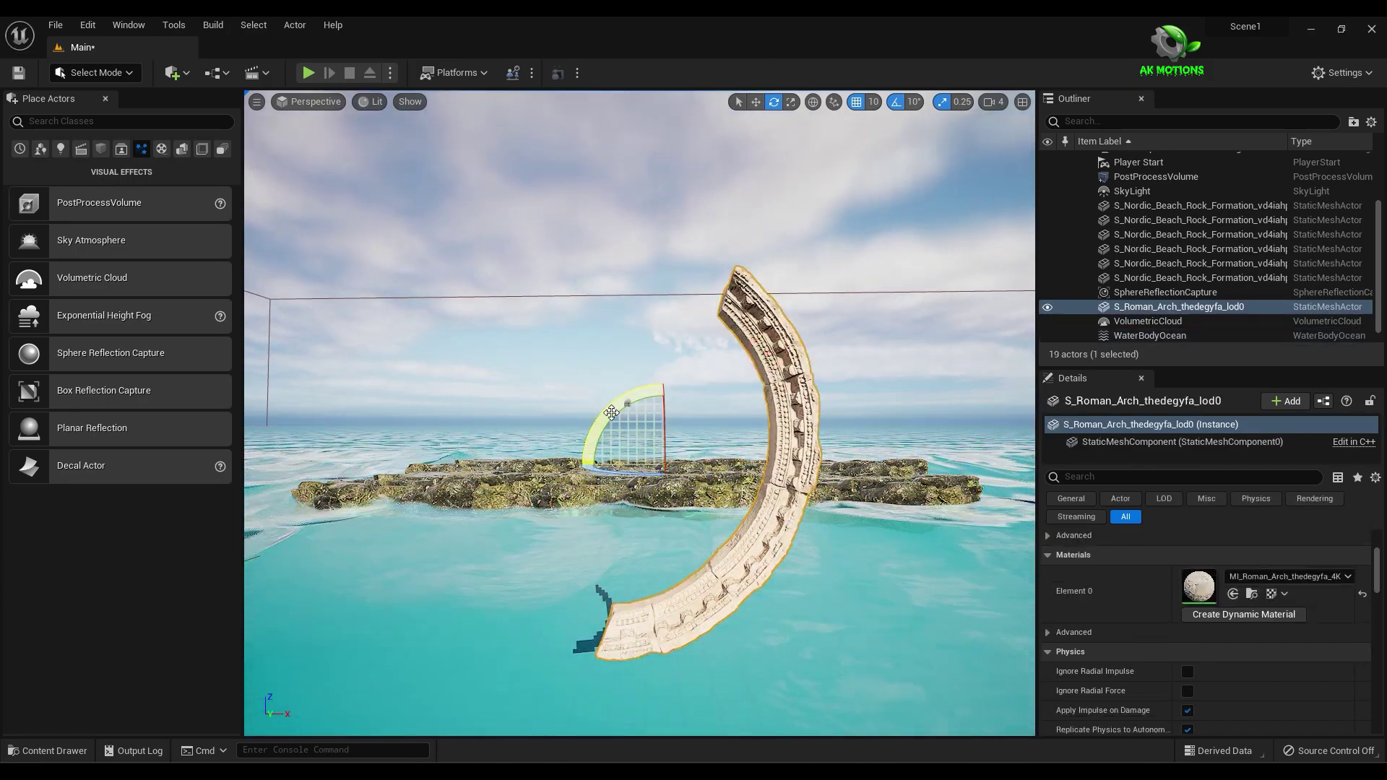
drag(611, 413, 620, 373)
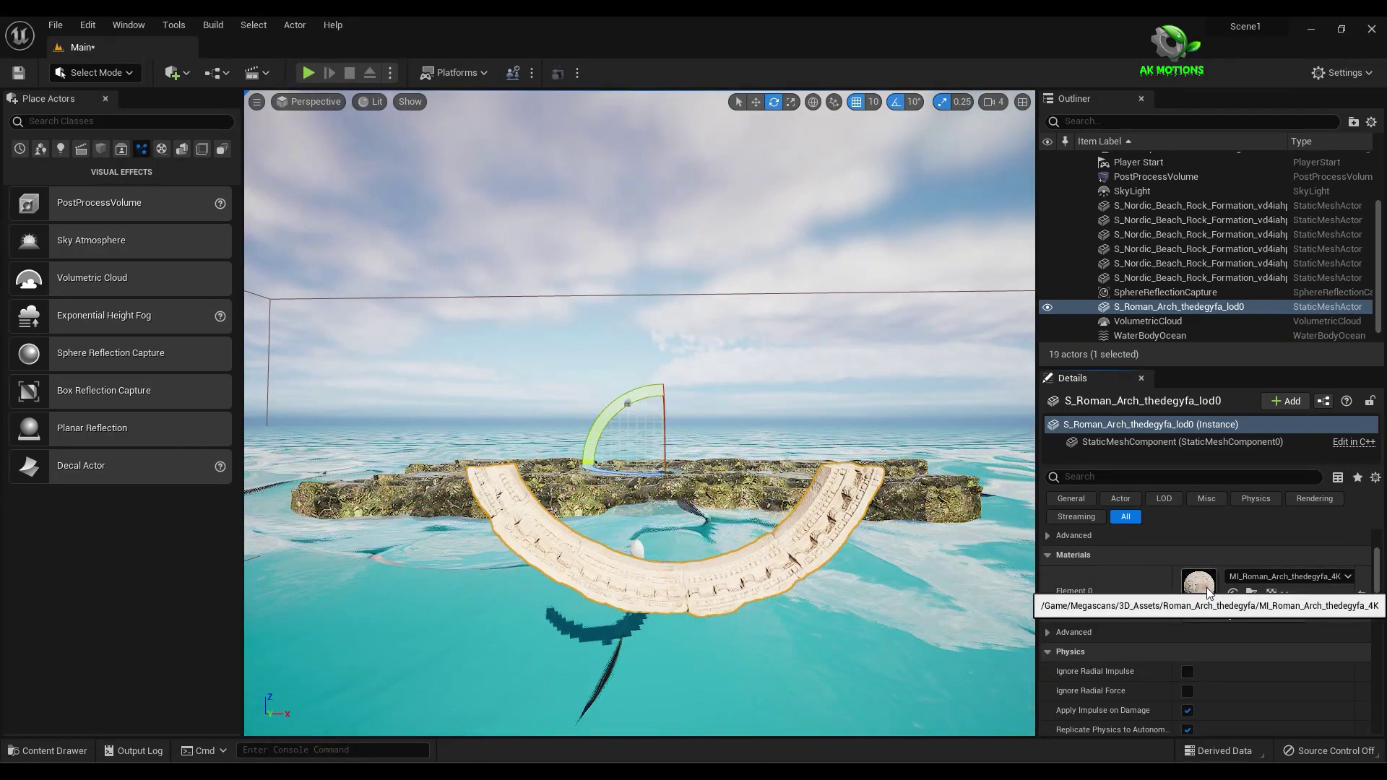
- Apply the Wild_Grass_And_Ferns surface material to the Roman Arch's Element 0 material slot
click(47, 751)
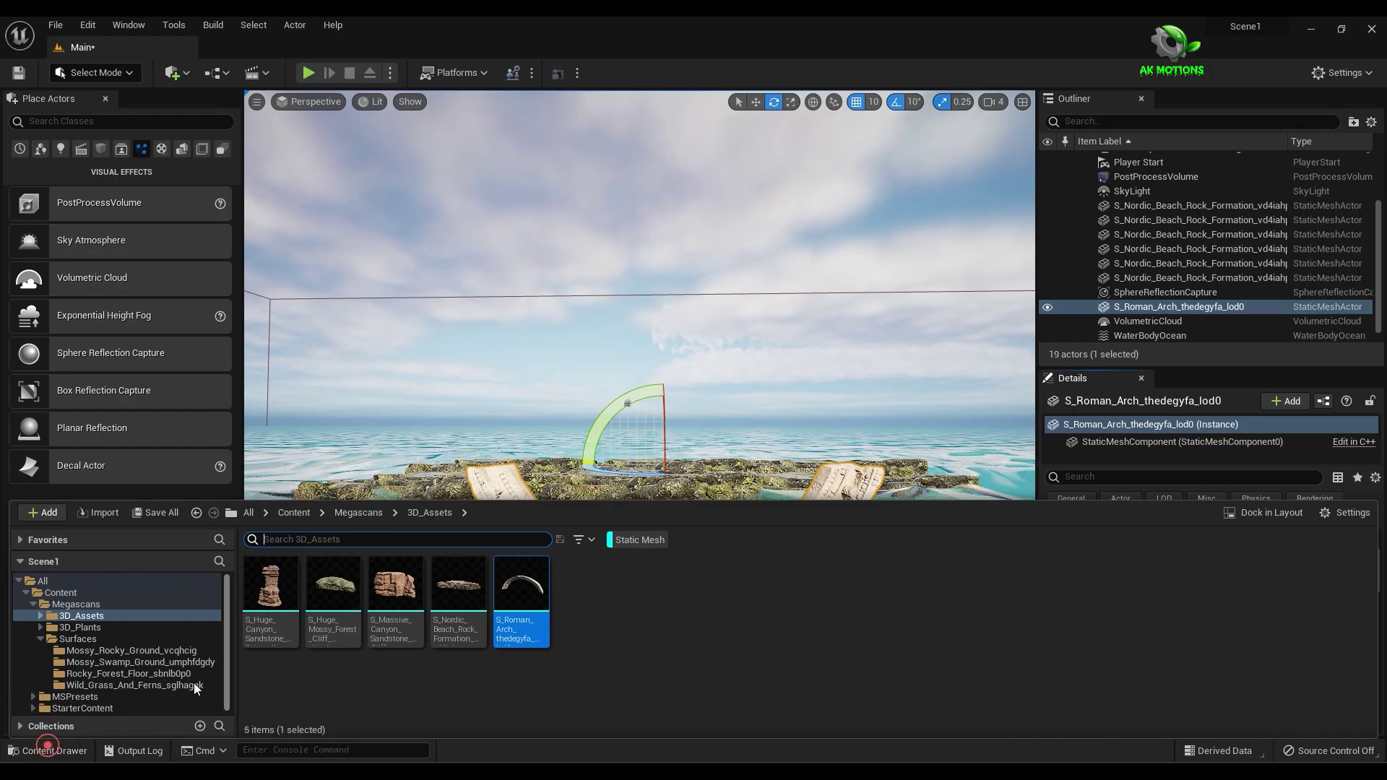
click(106, 660)
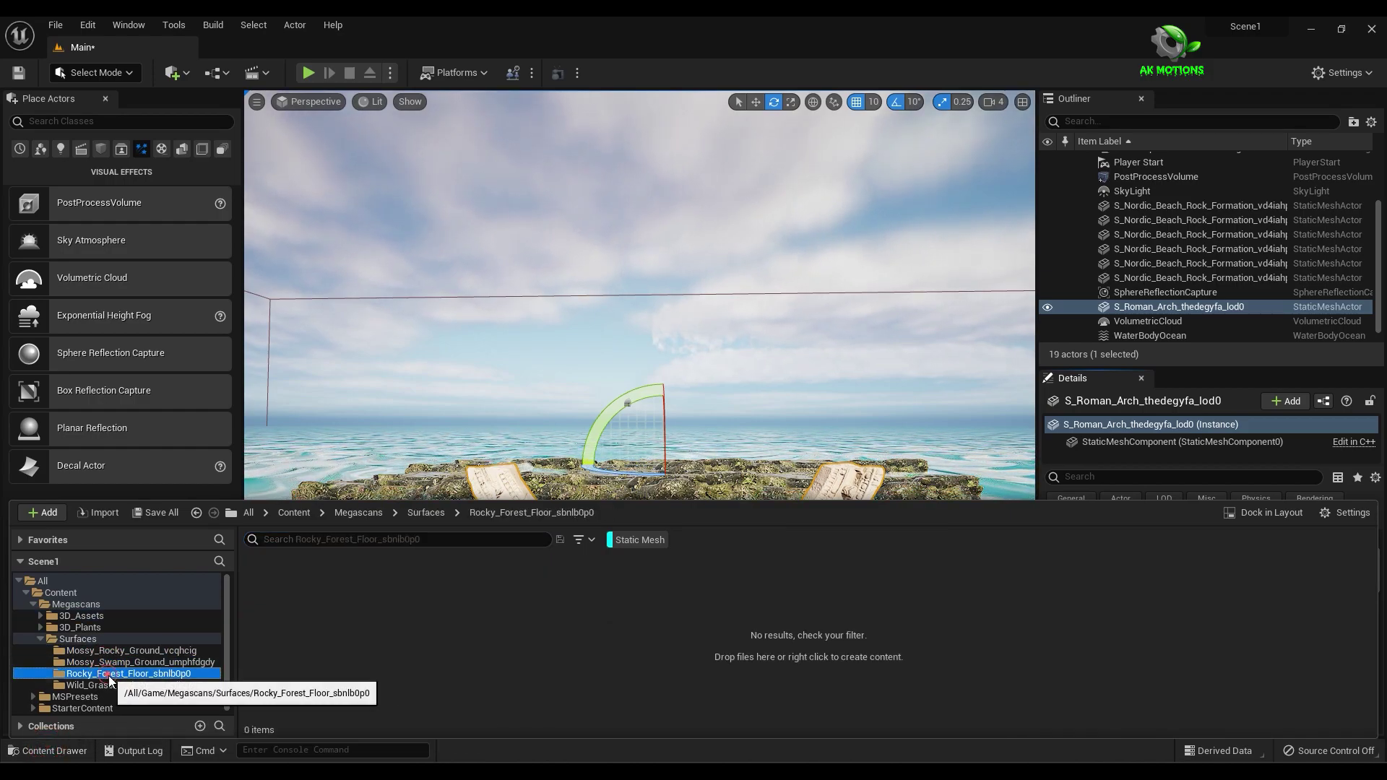
click(636, 541)
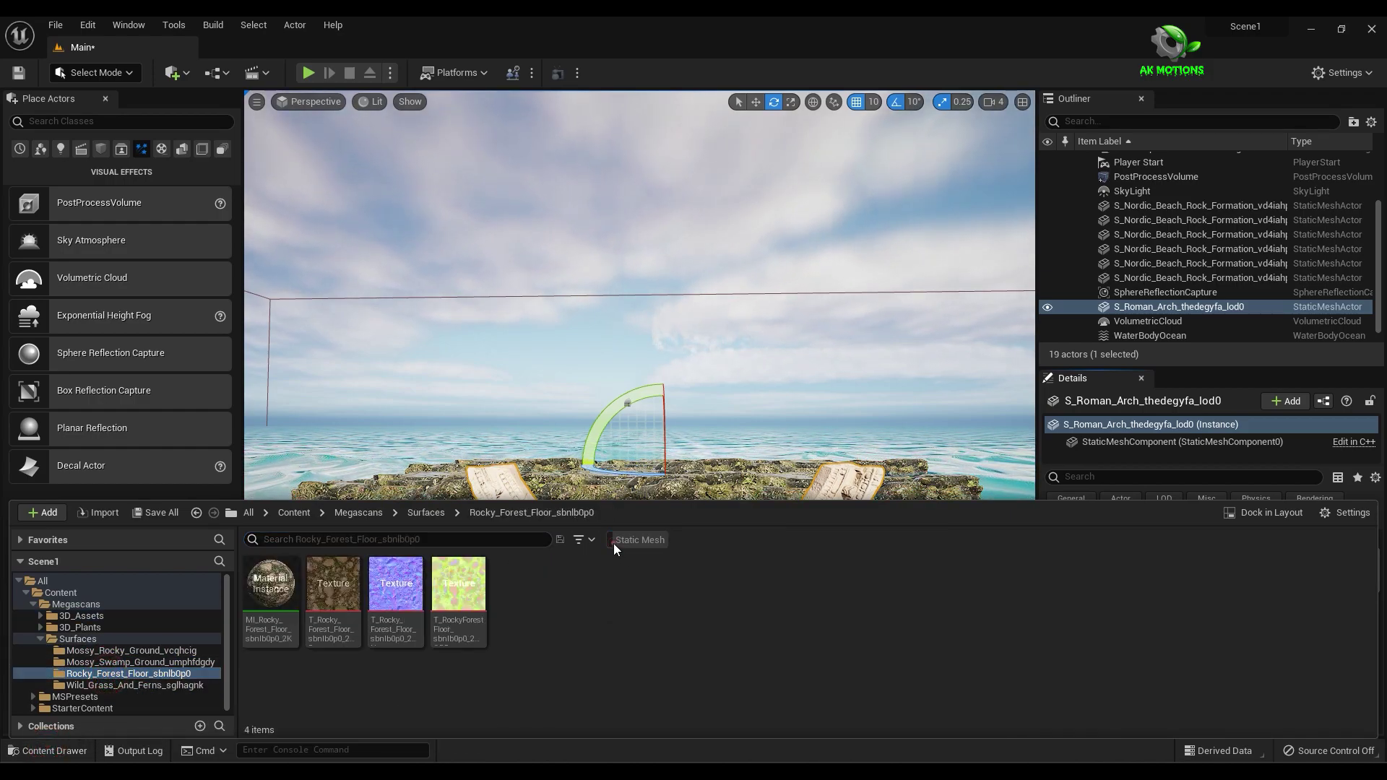
click(170, 687)
click(284, 580)
drag(922, 501, 946, 653)
click(1234, 594)
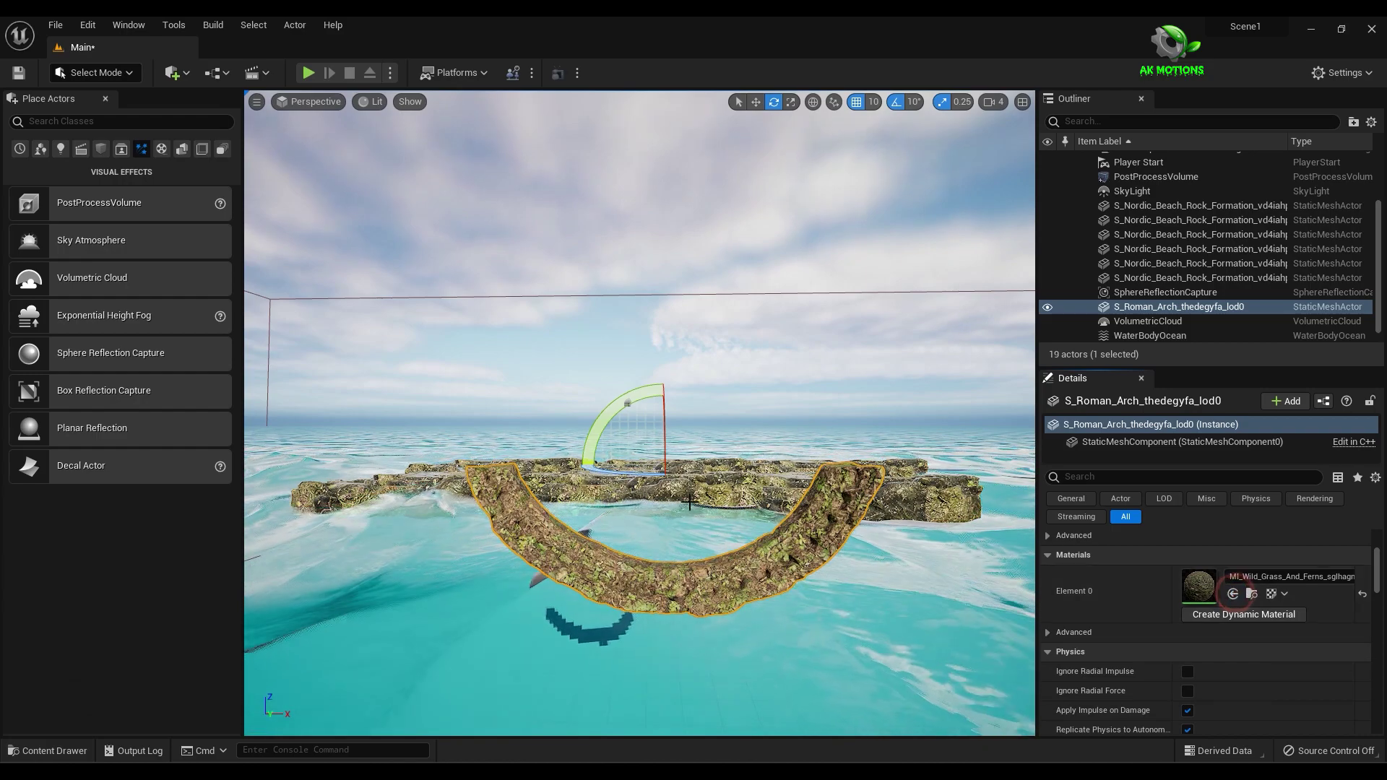
- Enable Tiling/Offset in the arch's Wild_Grass_And_Ferns material instance, set Tiling X and Y to 0.3, and close its editor
double_click(1199, 586)
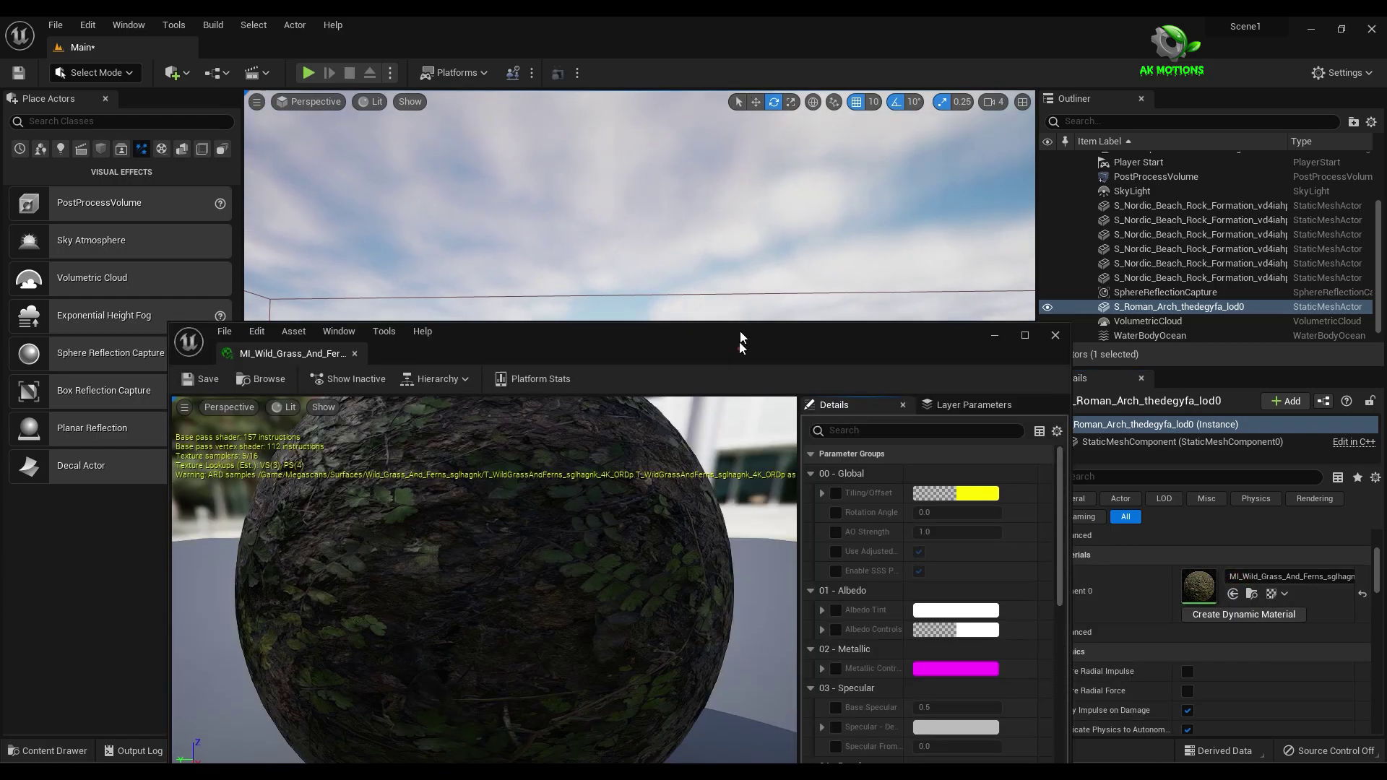
drag(737, 369, 750, 178)
click(849, 309)
click(836, 309)
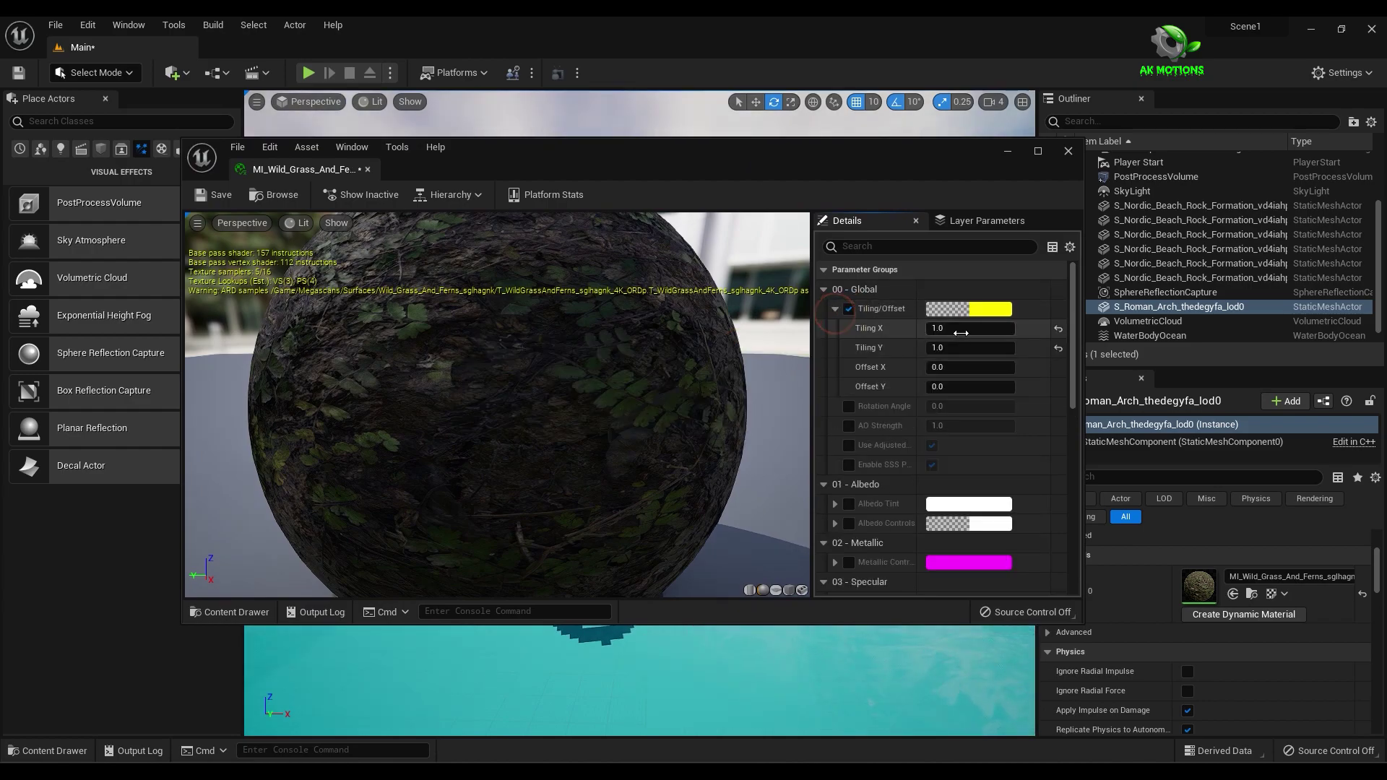
click(961, 332)
click(958, 348)
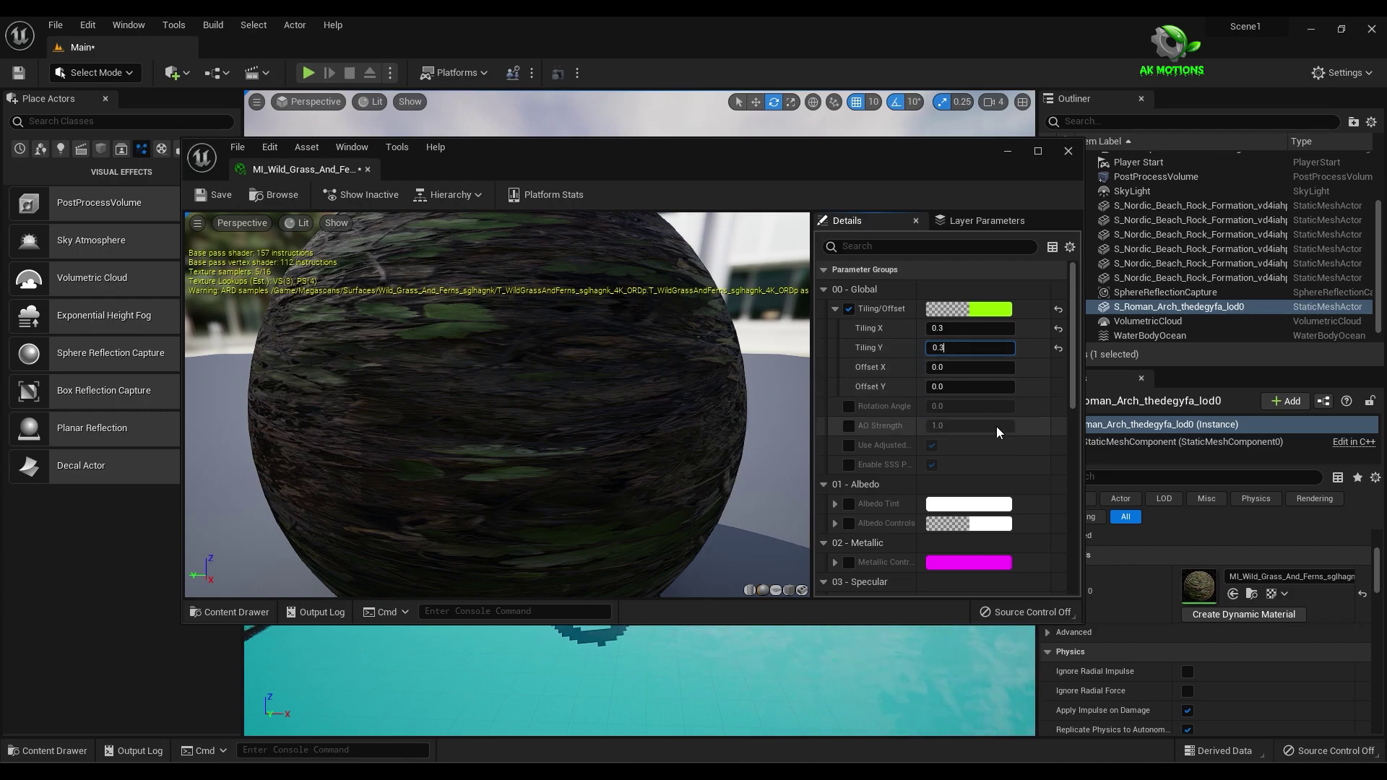
key(Return)
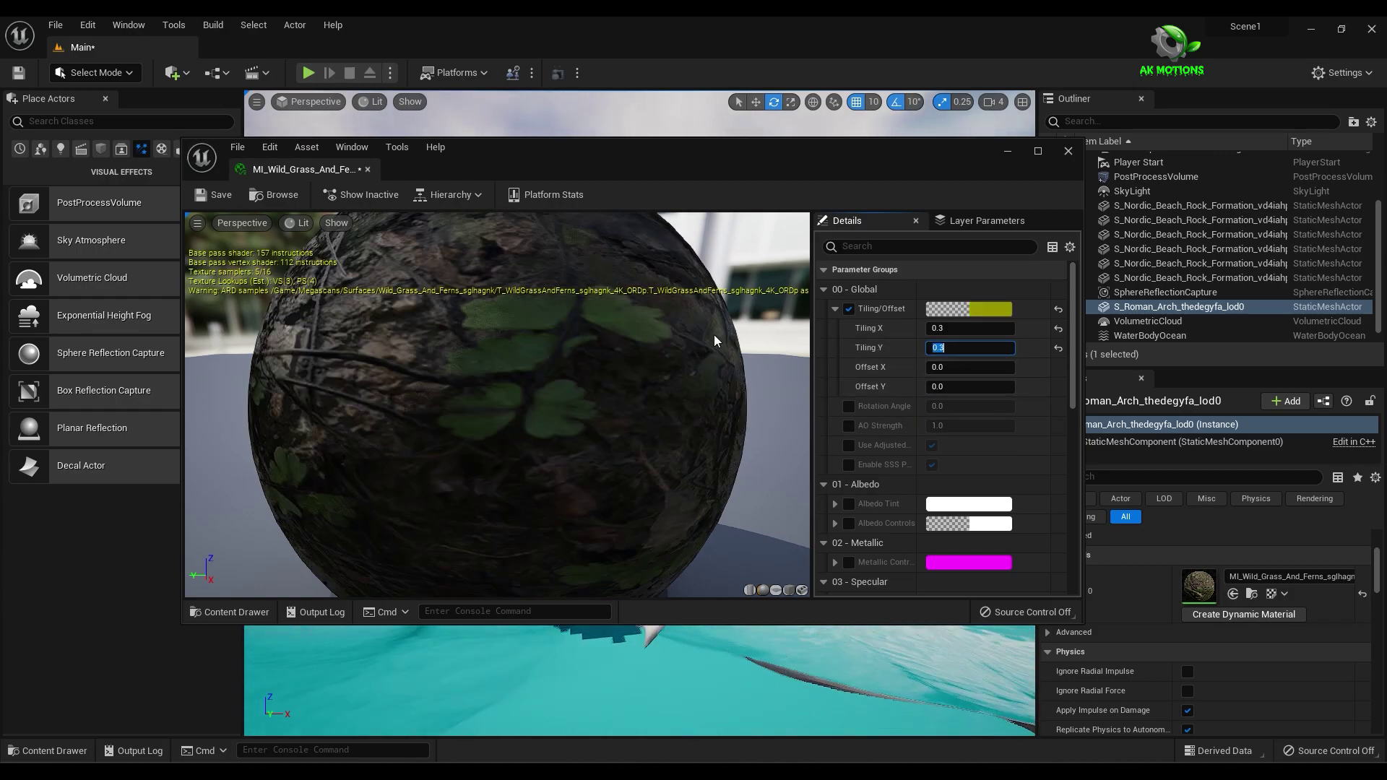
click(1068, 152)
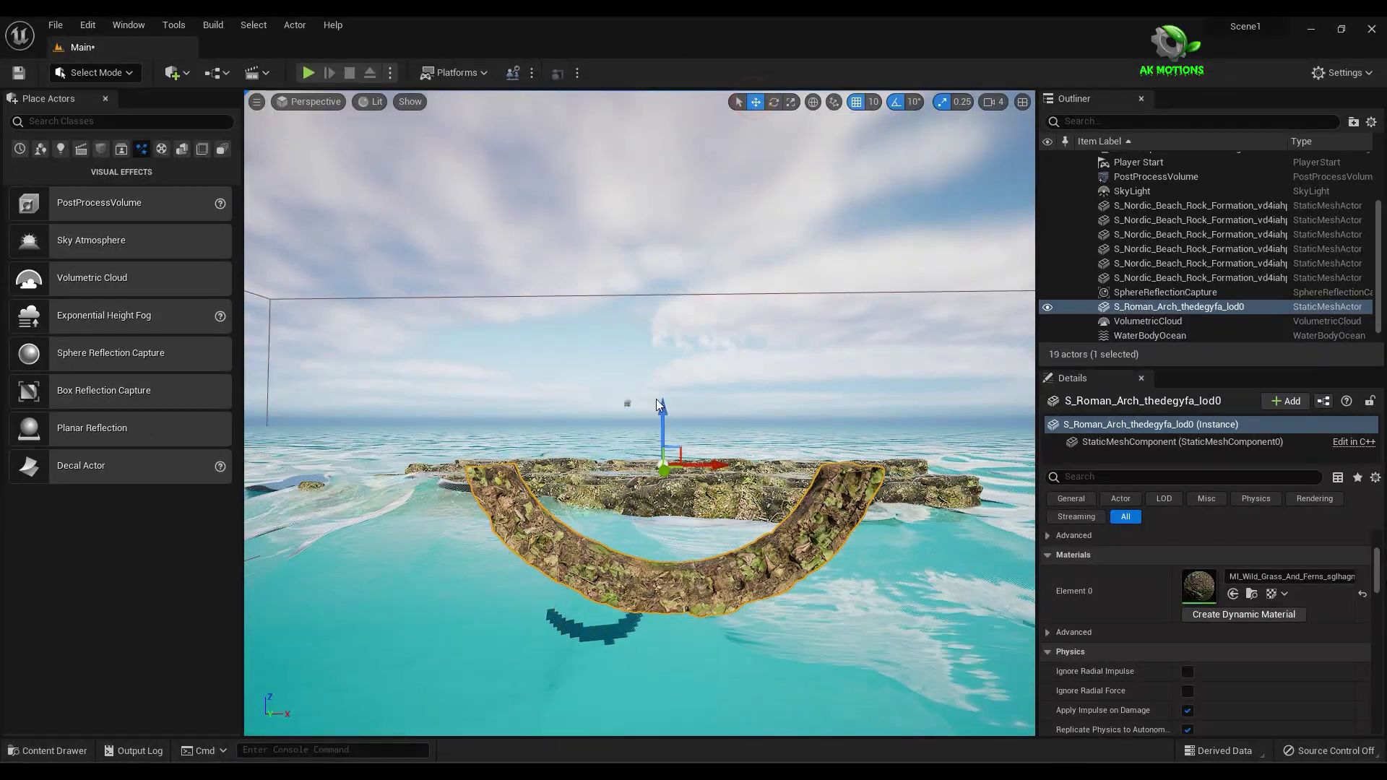
- Raise the Roman Arch out of the water, scale it up, and move it onto the rock island
drag(657, 401, 661, 336)
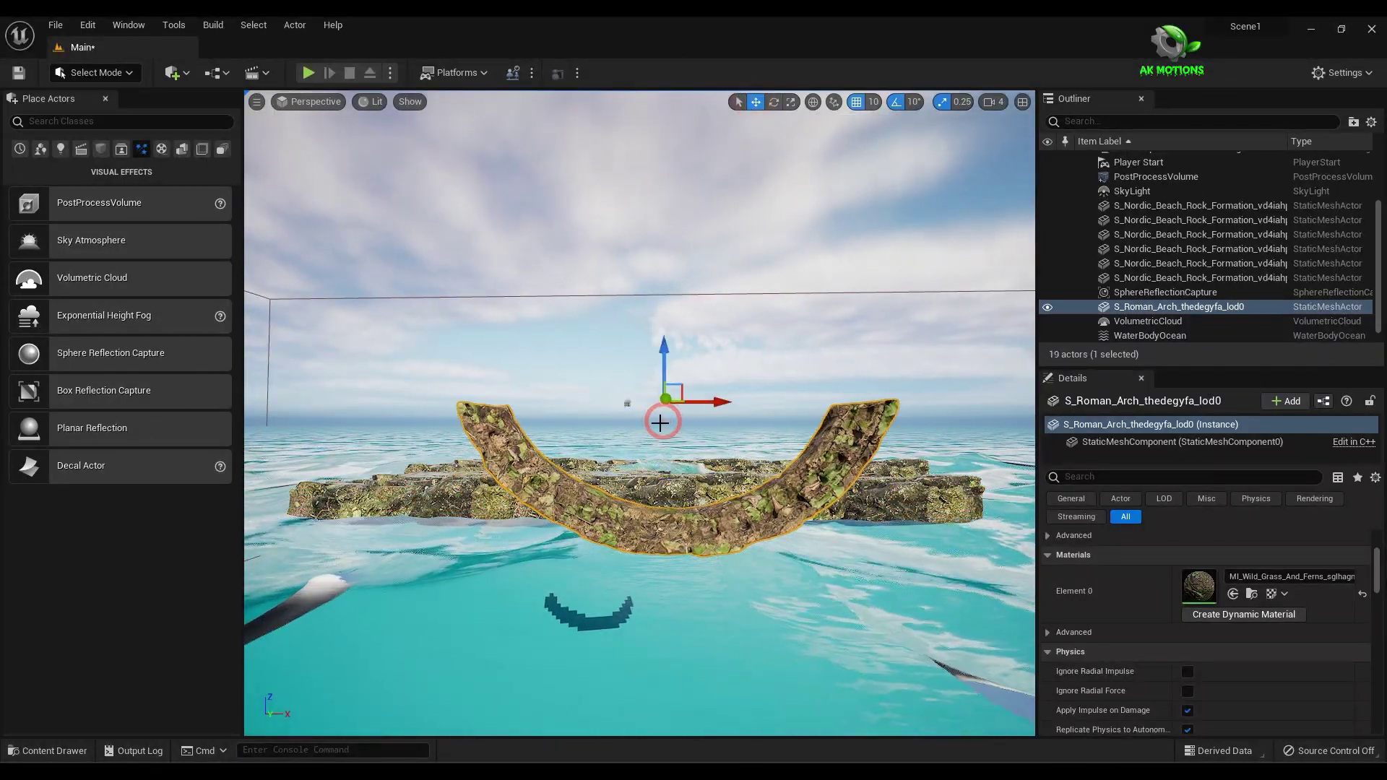
right_drag(661, 423, 653, 462)
drag(653, 462, 691, 282)
click(791, 102)
key(w)
drag(705, 328, 499, 350)
click(774, 102)
click(756, 102)
- Duplicate the Roman Arch and rotate, scale and offset the copy so the two form a larger U above the rocks
right_drag(834, 373, 834, 412)
scroll(834, 373, down, 2)
key(e)
drag(434, 293, 659, 204)
key(w)
drag(510, 355, 549, 355)
drag(511, 310, 512, 291)
click(777, 375)
drag(657, 311, 657, 330)
click(390, 362)
mouse_move(512, 291)
mouse_down()
mouse_move(512, 310)
mouse_move(549, 318)
mouse_move(520, 354)
mouse_move(548, 271)
mouse_move(505, 308)
mouse_up()
click(773, 103)
click(790, 102)
scroll(650, 231, down, 1)
click(755, 102)
scroll(701, 405, down, 1)
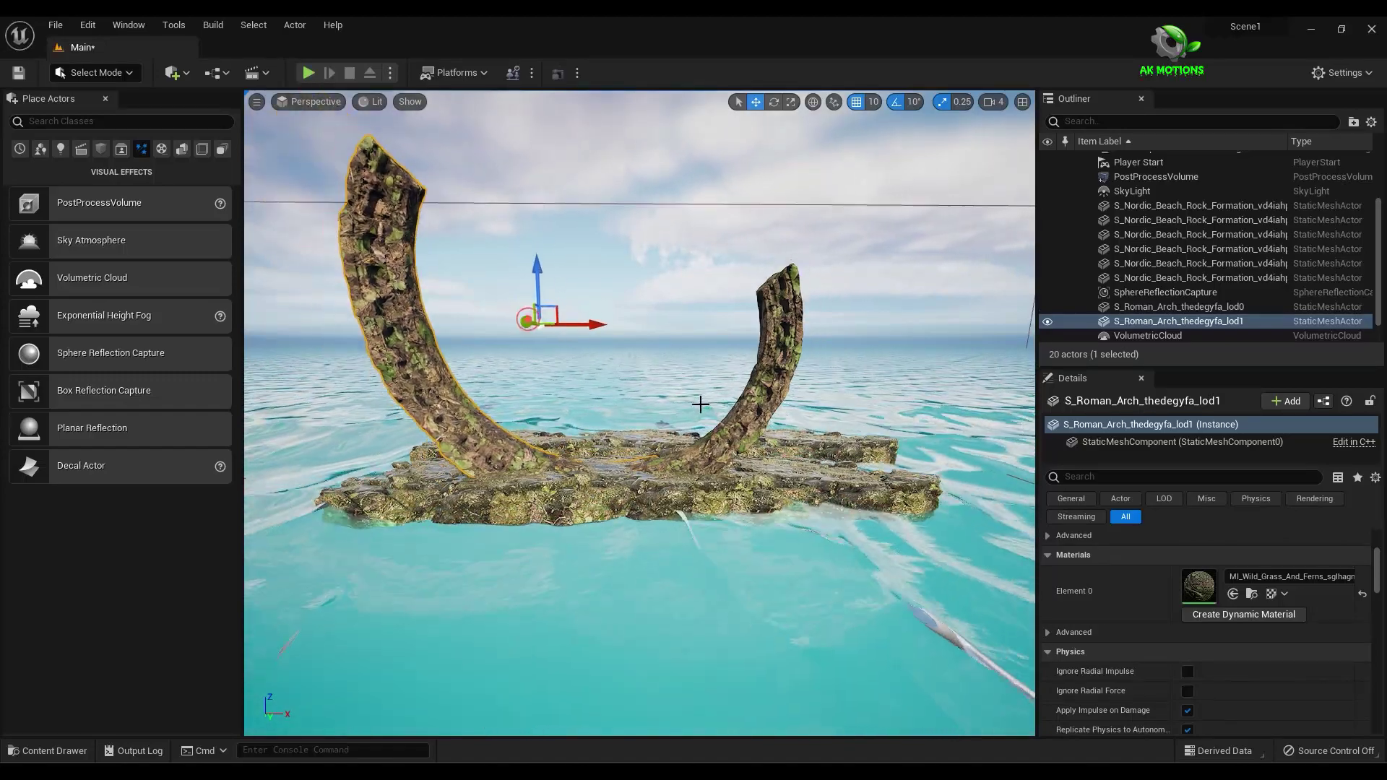
- Check the arch copy's alignment from above, then shift both arches sideways together to centre them on the rock island
scroll(701, 405, down, 2)
alt+drag(840, 343, 593, 474)
key(e)
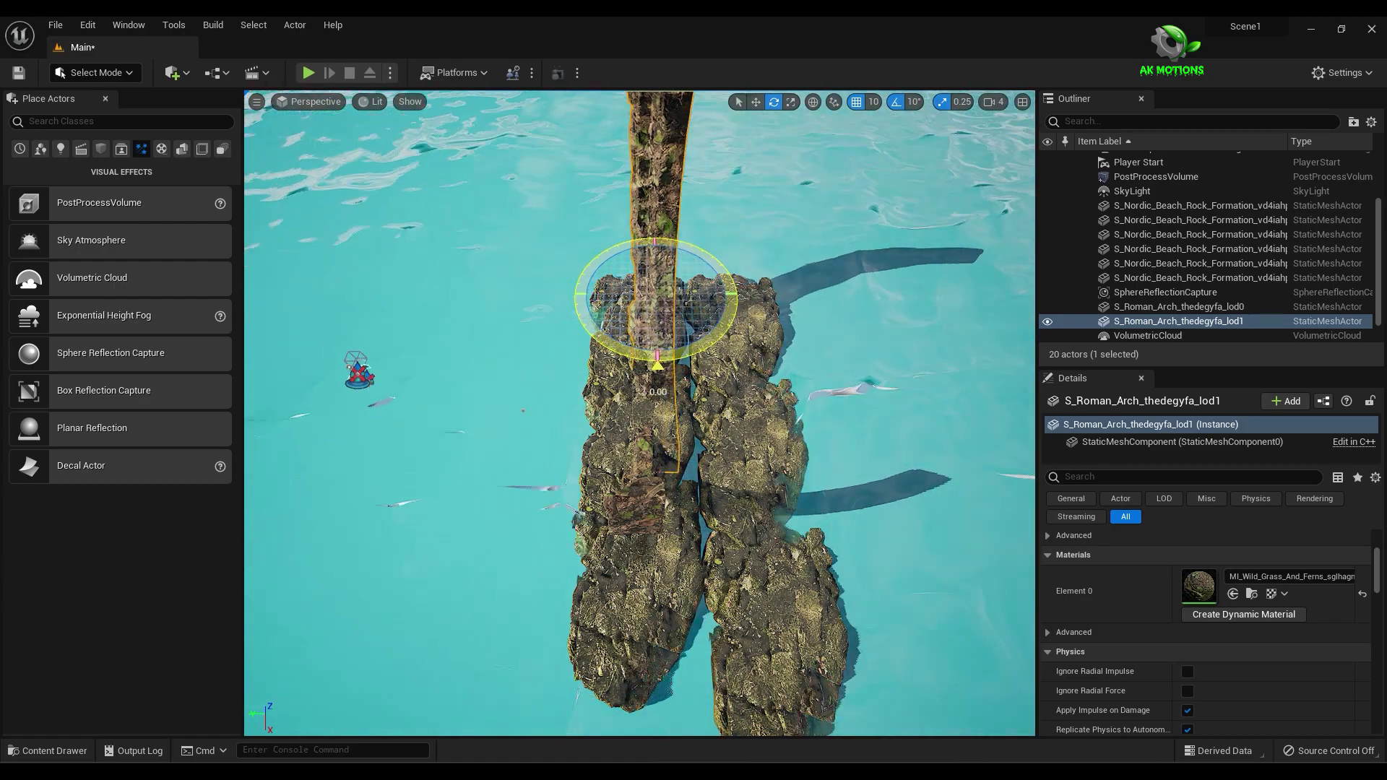
key(w)
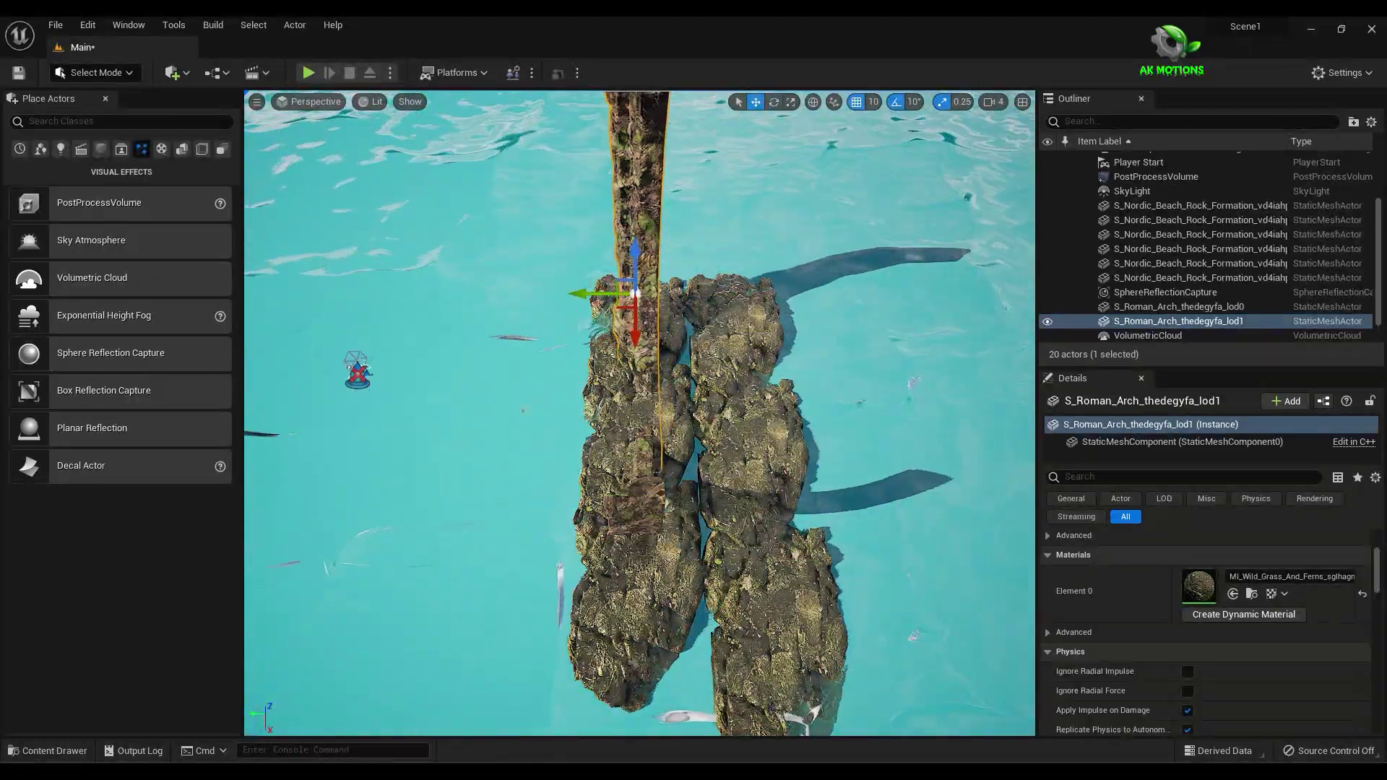
alt+drag(600, 463, 839, 344)
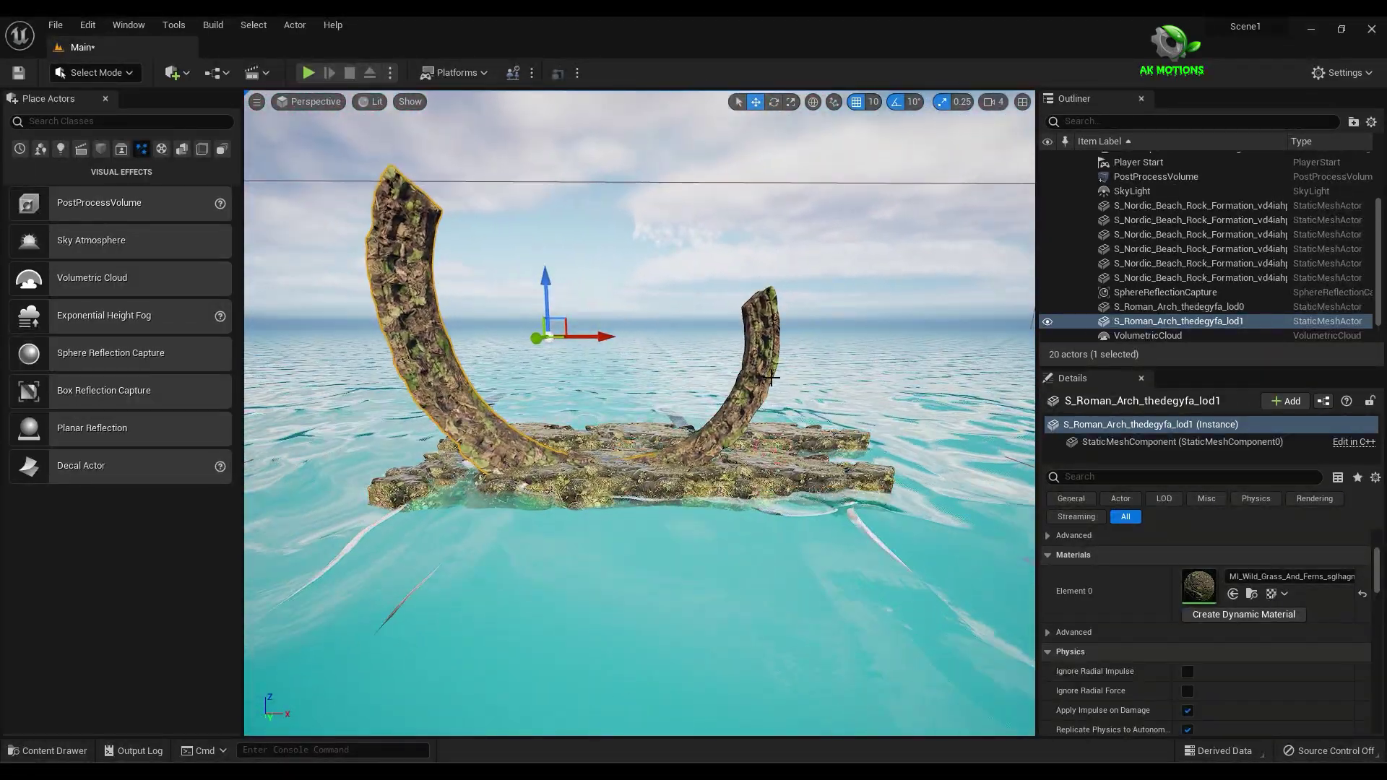
ctrl+click(771, 377)
drag(692, 388, 760, 390)
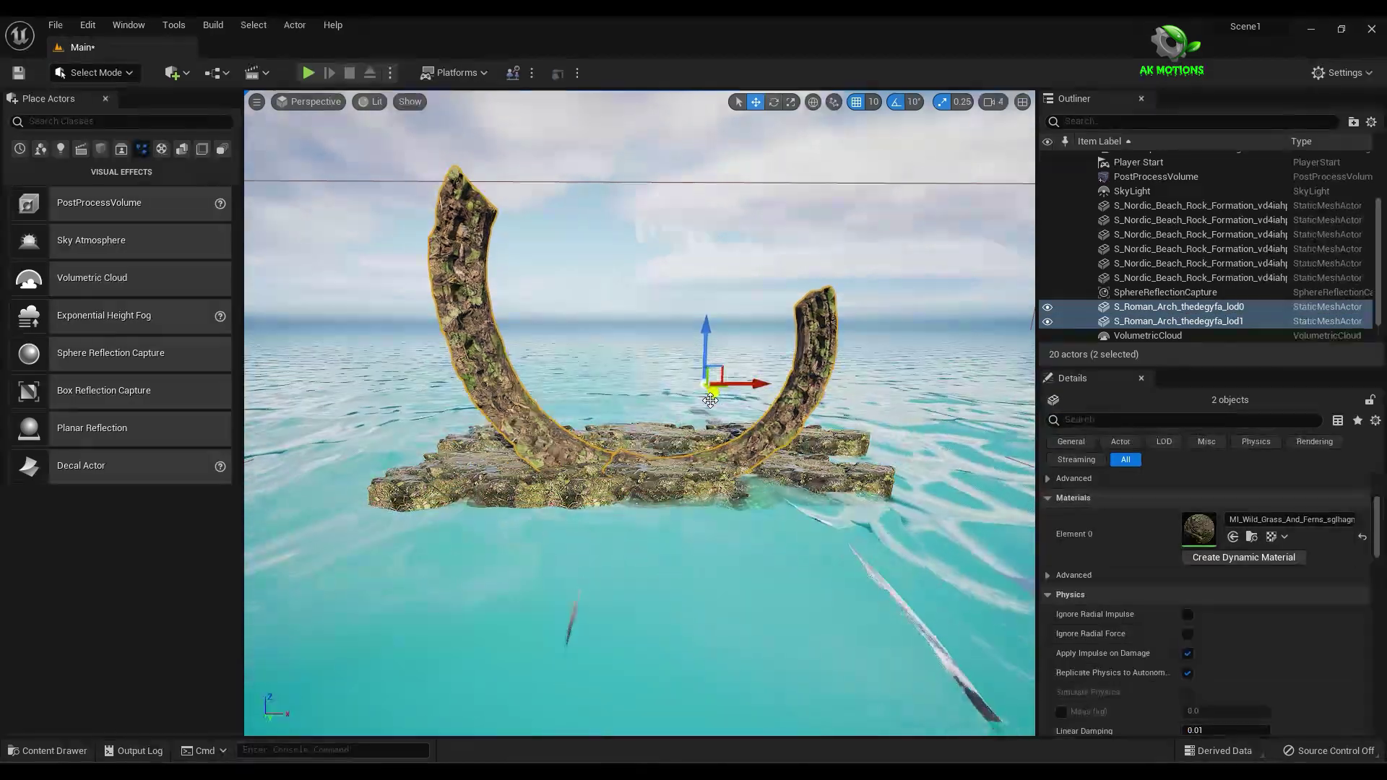
- Duplicate the two arches and rotate and position the copies behind the front pair
key(ctrl+d)
key(e)
drag(690, 346, 690, 289)
click(755, 102)
click(805, 289)
drag(752, 347, 737, 278)
mouse_move(737, 278)
alt+mouse_down()
mouse_move(520, 361)
mouse_move(733, 282)
alt+mouse_up()
- Apply the Mossy_Swamp_Ground material to the duplicated arch behind the front pair
click(1251, 594)
click(123, 664)
click(271, 643)
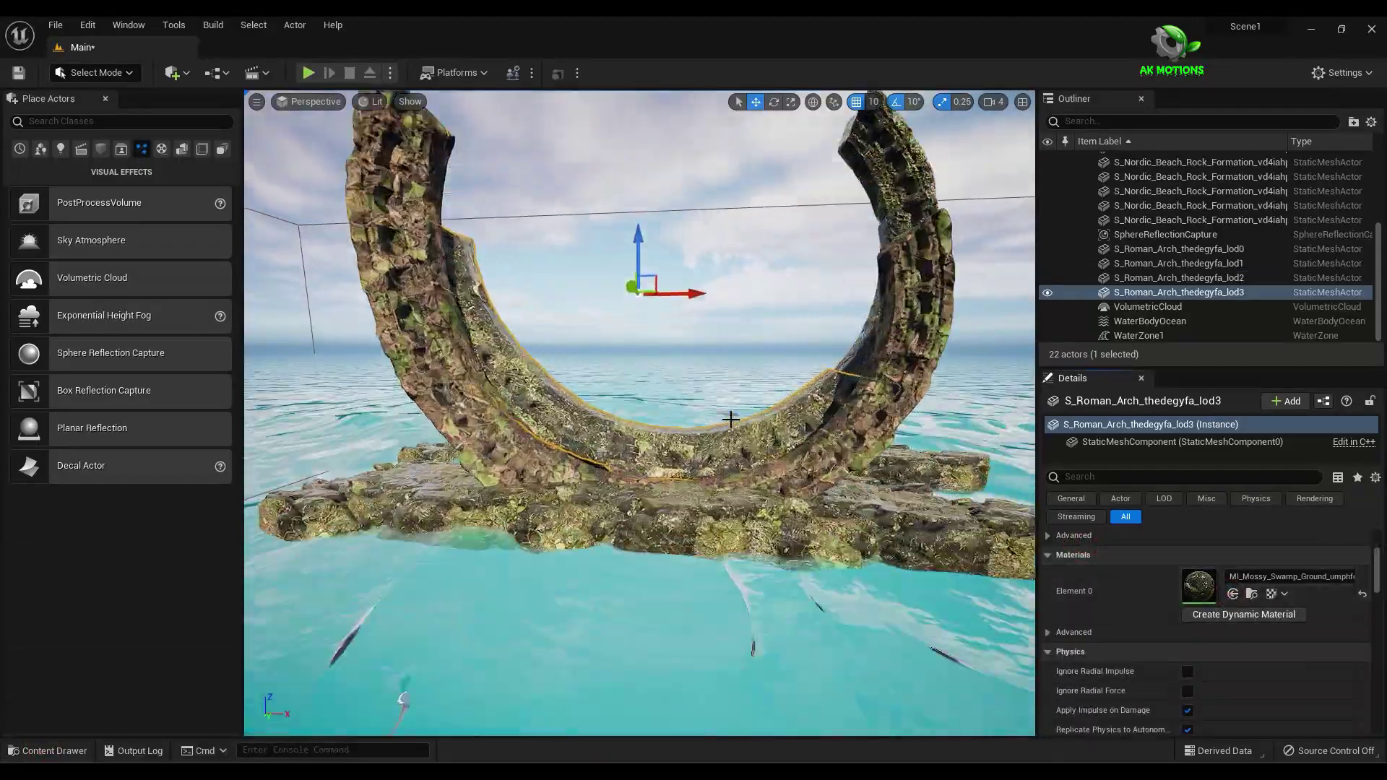
scroll(730, 418, down, 2)
- Duplicate the mossy swamp arch and scale and place the copy further back in the structure
alt+drag(620, 318, 641, 313)
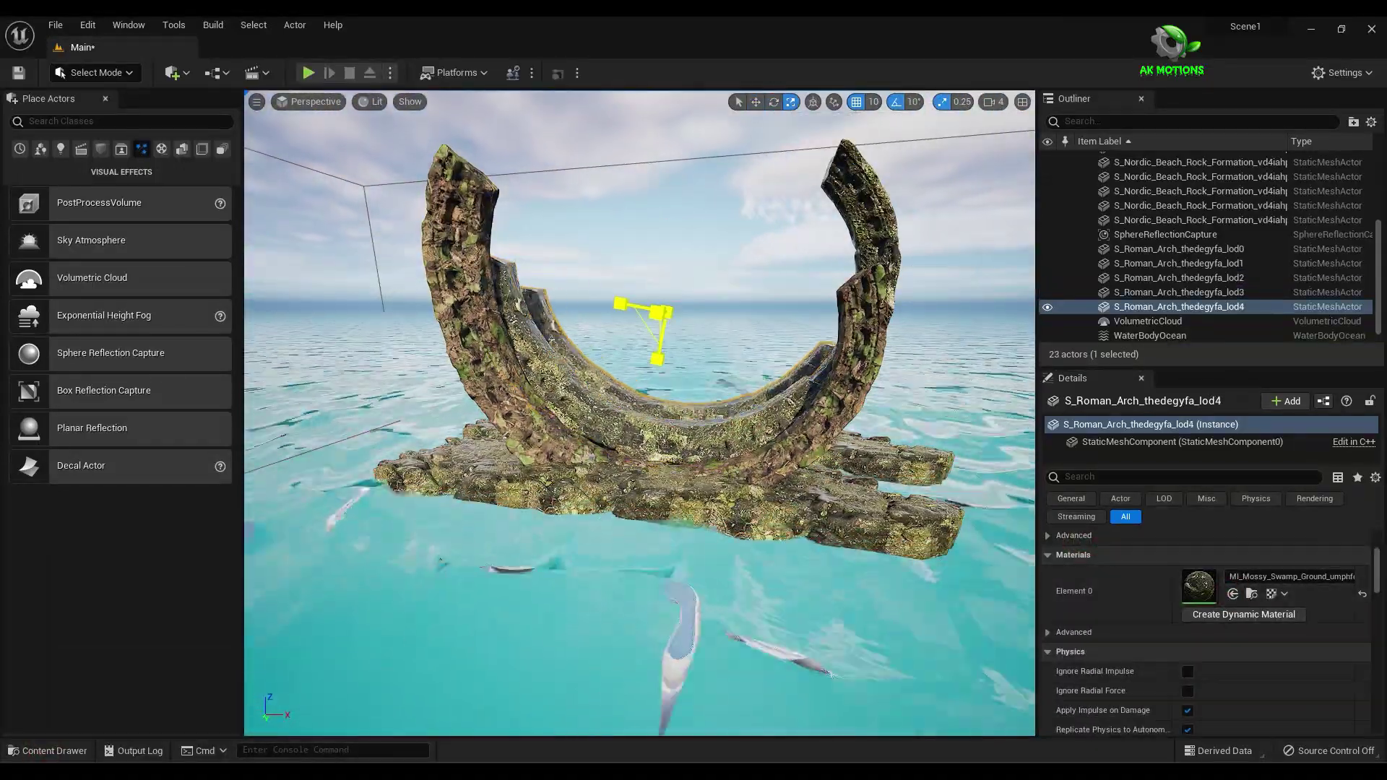
scroll(653, 353, down, 2)
key(w)
key(e)
scroll(653, 353, up, 1)
- Duplicate an arch with the Wild_Grass_And_Ferns material and rotate and shift the copy into the gap among the arches
click(713, 430)
key(w)
key(ctrl+d)
alt+drag(712, 381, 751, 347)
click(789, 304)
key(e)
click(756, 325)
key(w)
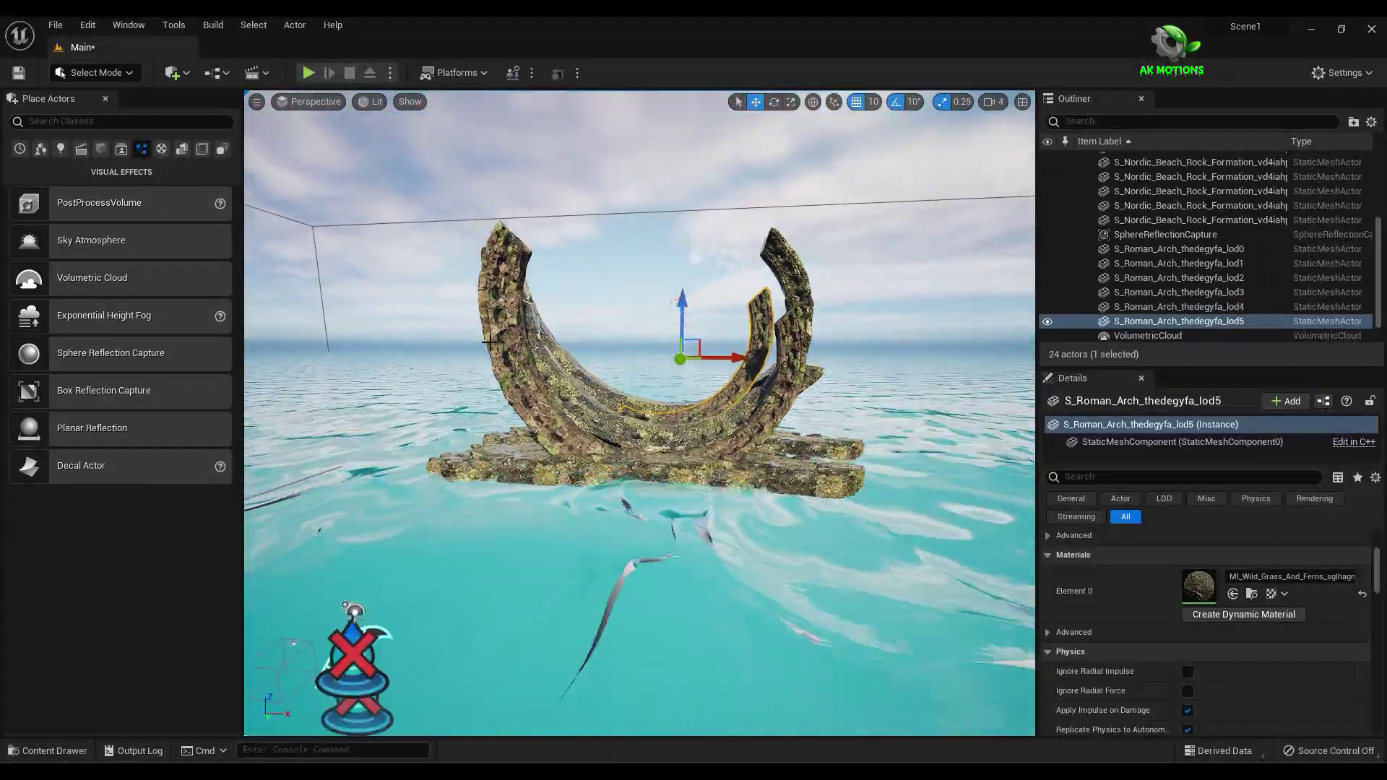
- Add two more arch copies and stagger them toward the back of the arch structure
click(534, 433)
click(712, 426)
click(756, 340)
click(794, 380)
alt+drag(712, 362, 706, 405)
ctrl+click(650, 405)
alt+drag(686, 310, 628, 310)
right_drag(876, 405, 877, 304)
click(636, 491)
click(570, 303)
right_drag(734, 151, 734, 239)
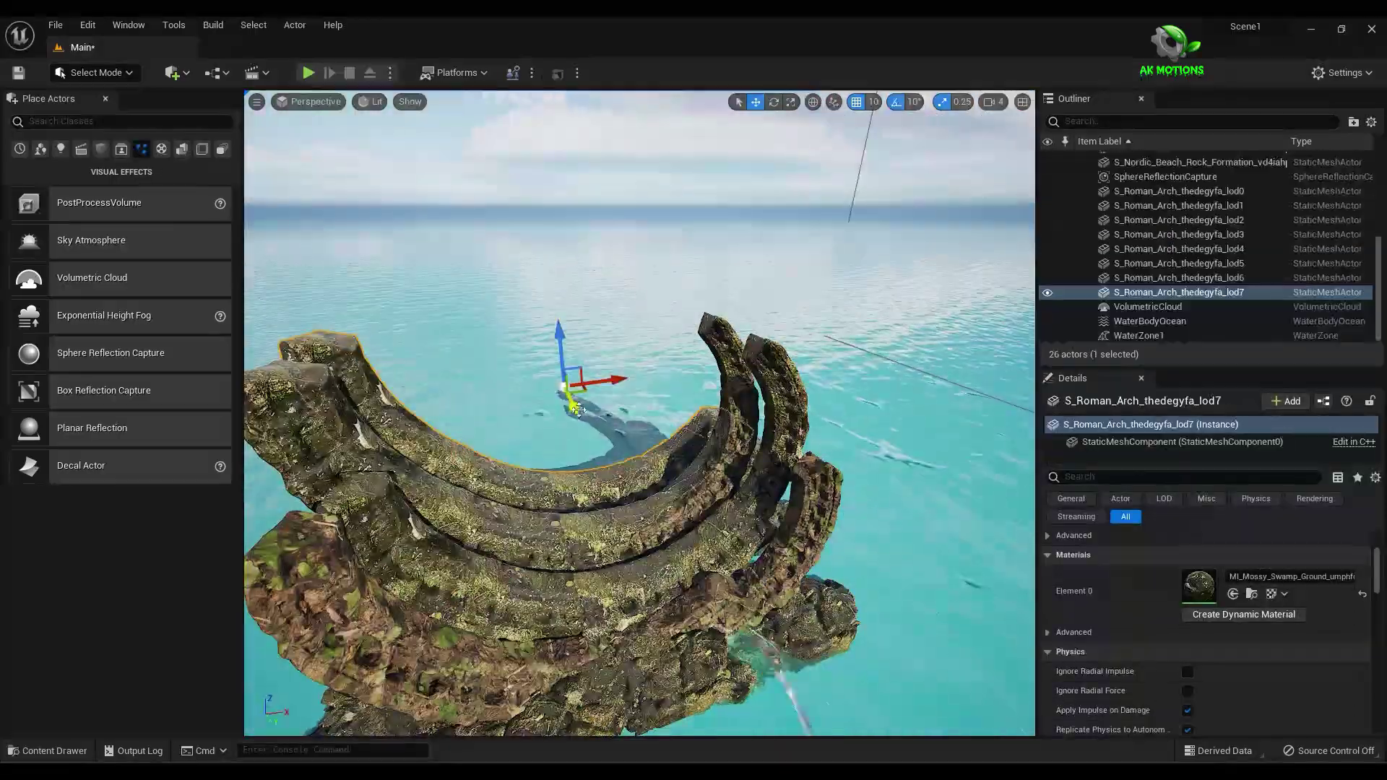
- Adjust the rear arches, then select the two front grass-covered arches and adjust their scale and position
click(716, 347)
drag(672, 371, 756, 217)
click(756, 102)
click(303, 340)
click(777, 238)
drag(687, 359, 751, 350)
right_drag(722, 350, 722, 289)
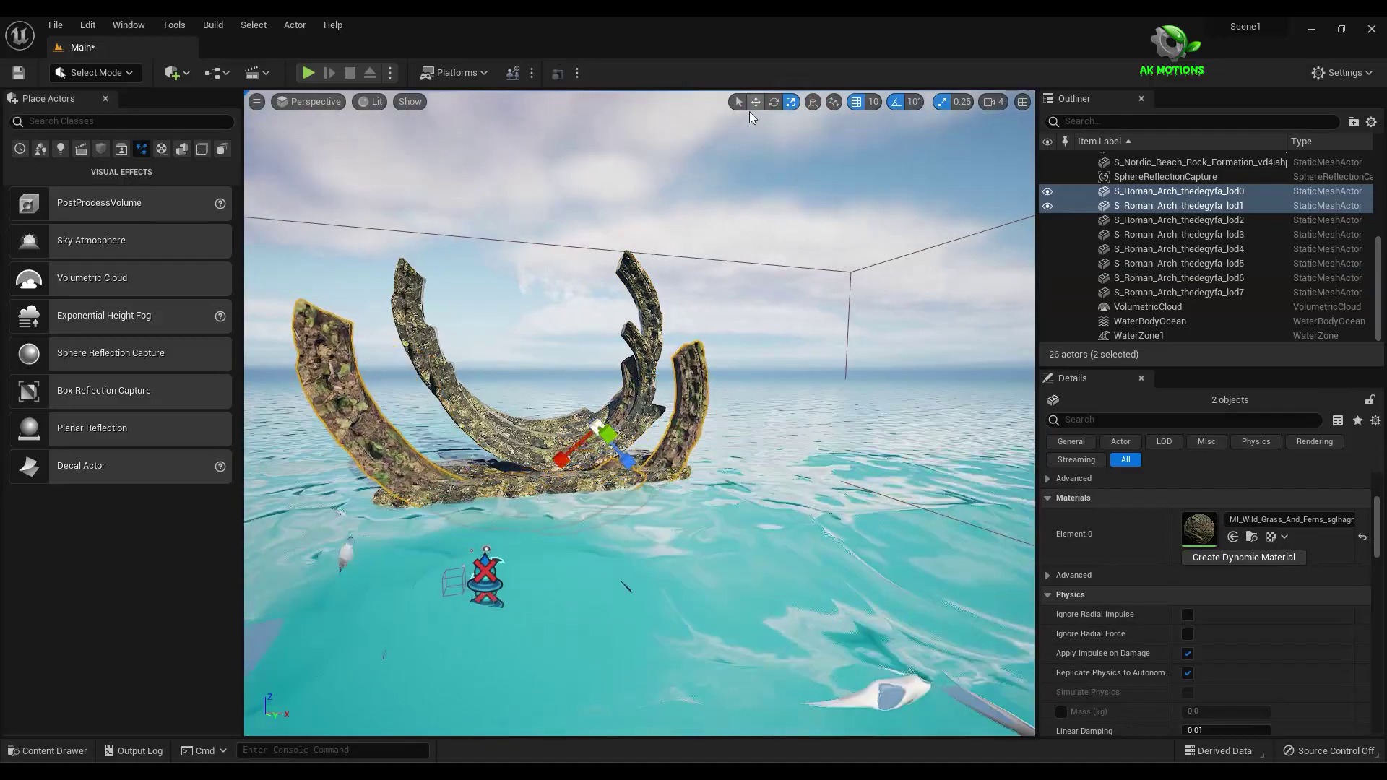
- Duplicate pairs of mossy swamp arches and place the copies behind the existing rows
click(551, 470)
right_drag(675, 505, 675, 630)
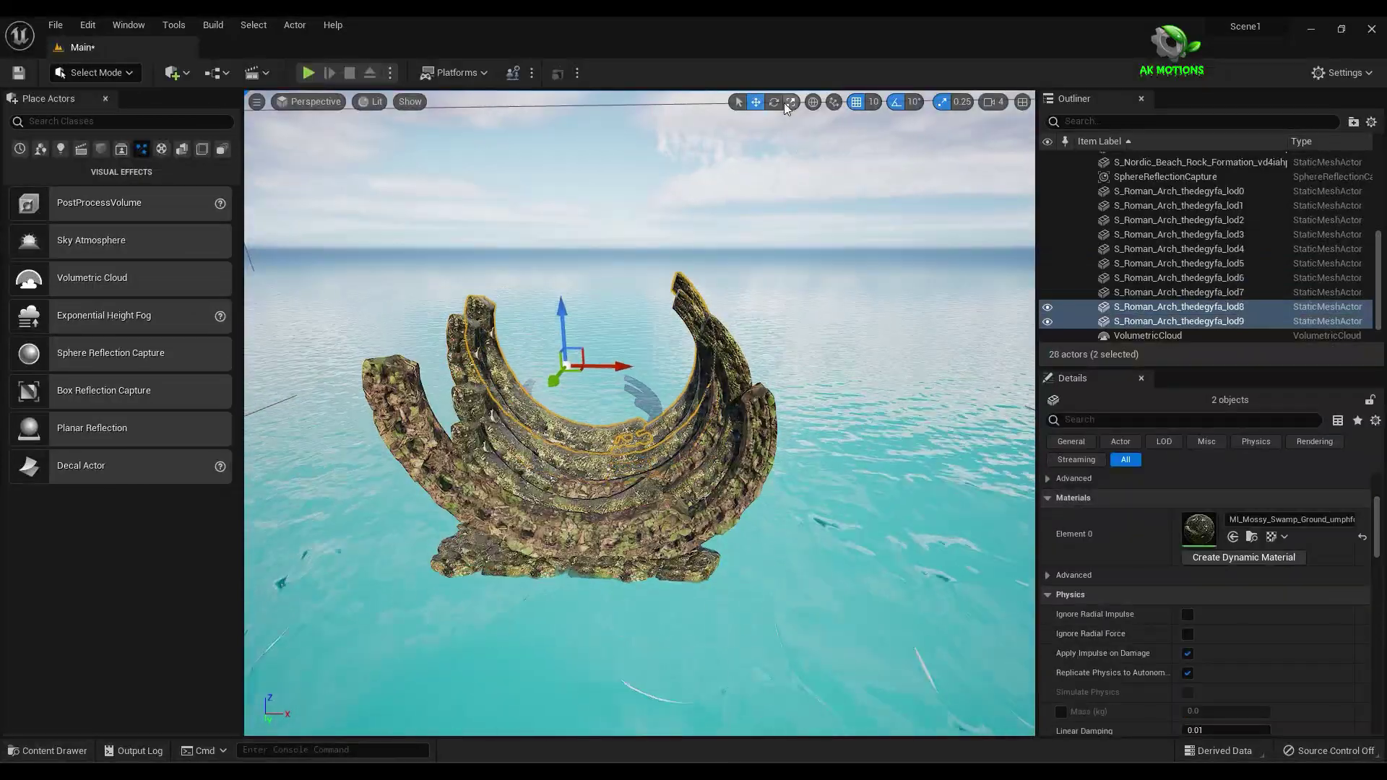
click(564, 313)
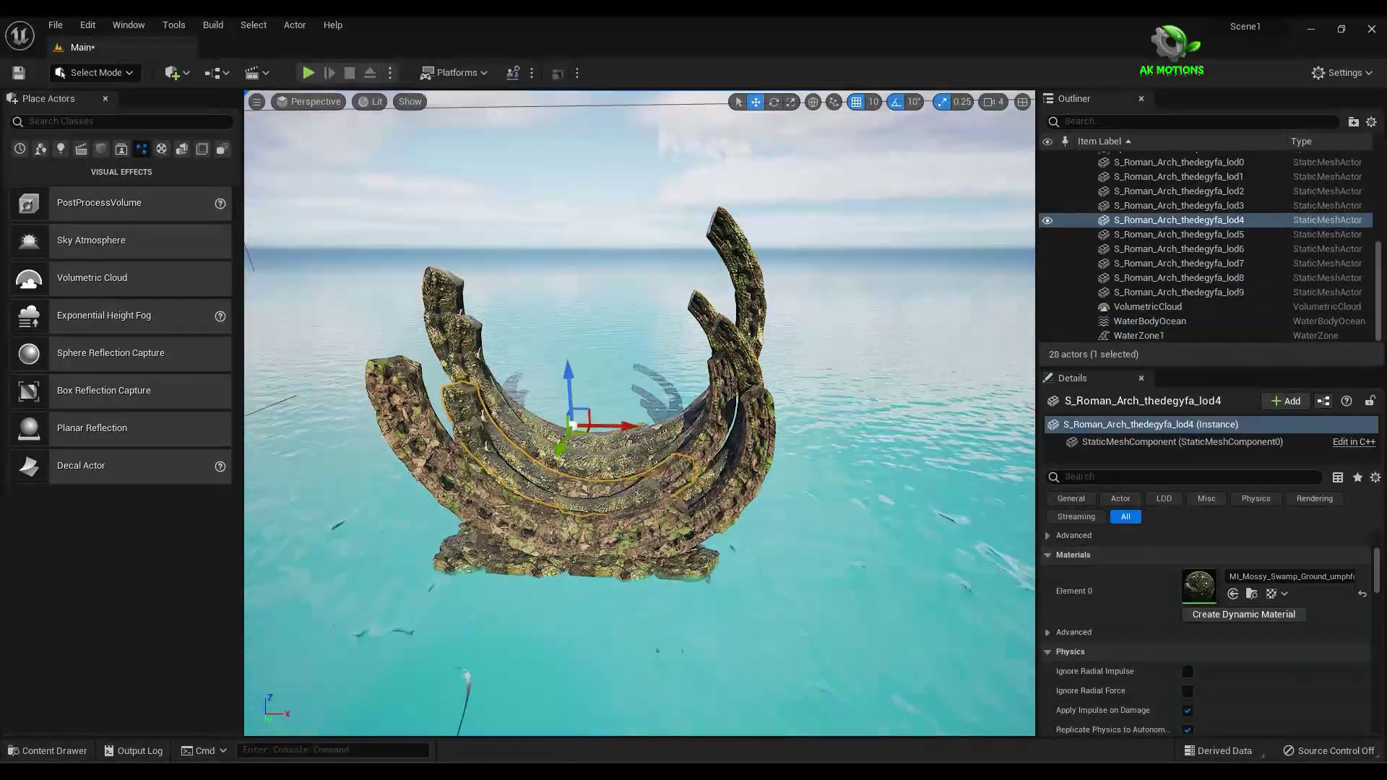
click(443, 296)
ctrl+click(720, 246)
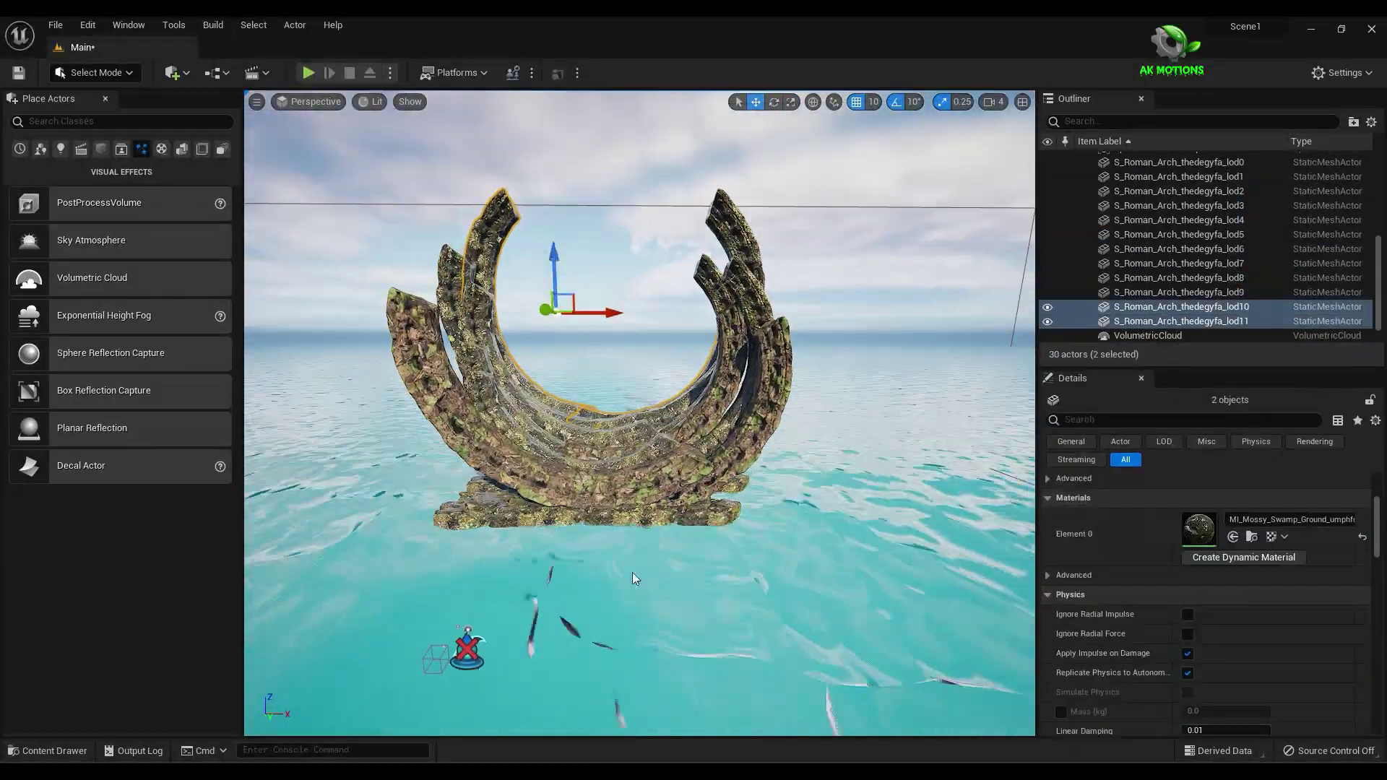
click(821, 452)
click(630, 421)
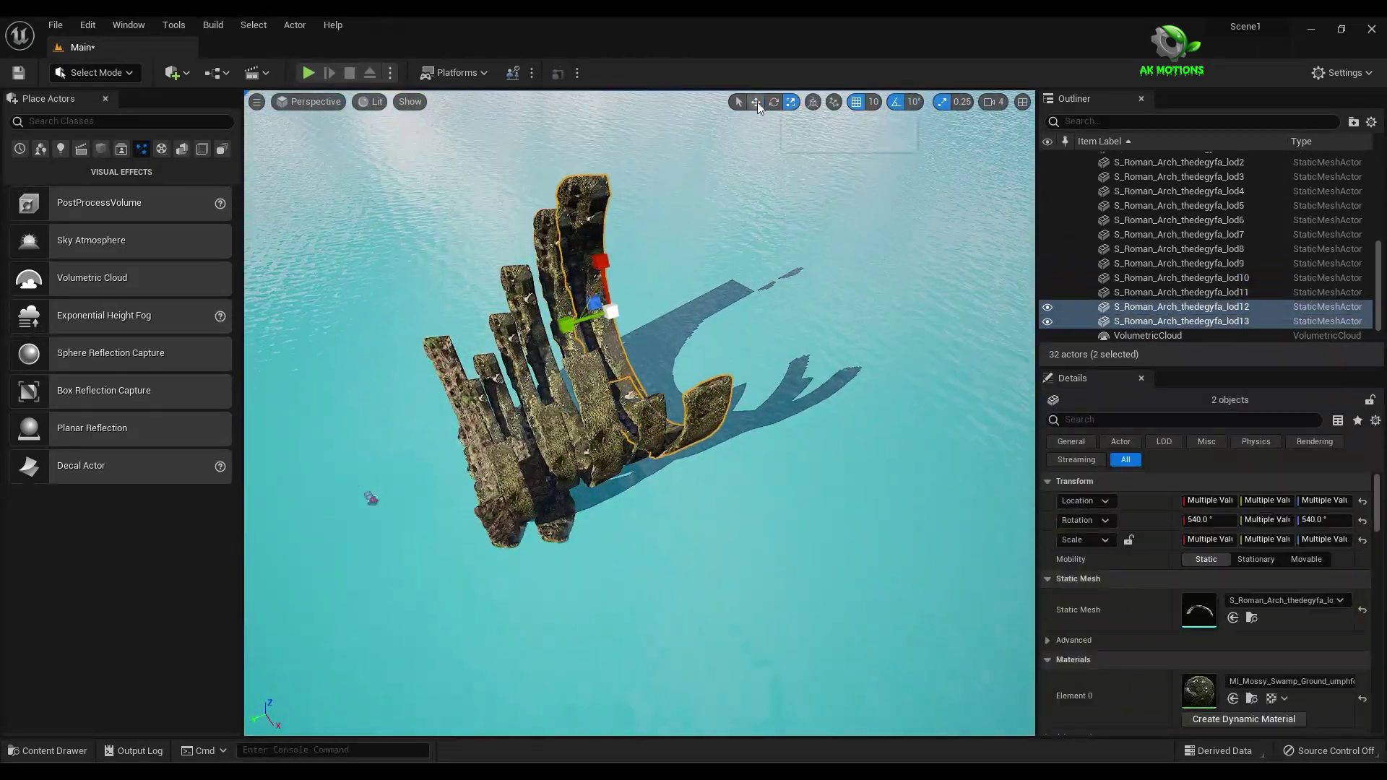
- Extend the arch tunnel backward with three more duplicated pairs of mossy swamp arches
click(756, 102)
alt+drag(757, 304, 636, 274)
click(715, 340)
click(691, 332)
click(716, 347)
alt+drag(869, 441, 755, 328)
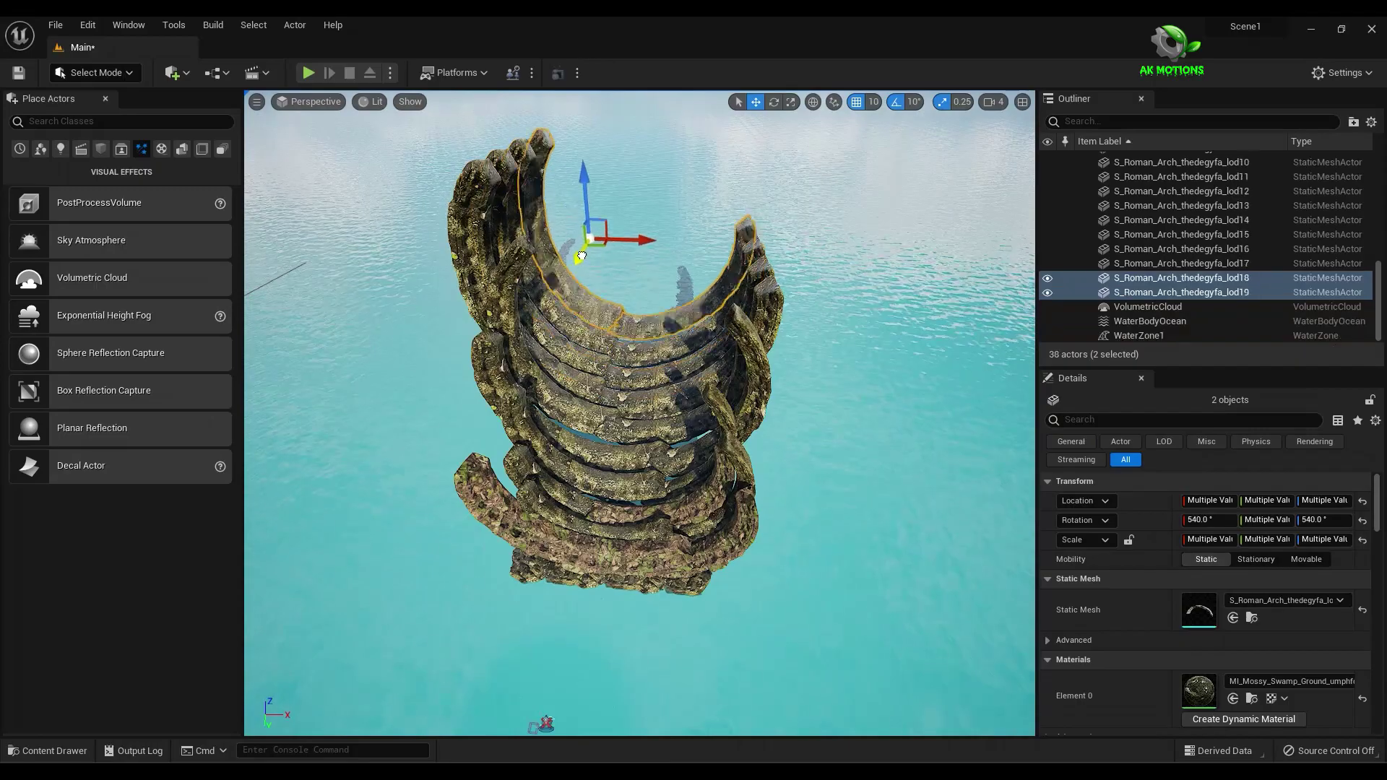
- Complete the tunnel with smaller arch pairs at the back, and rotate and reposition individual arches to vary its outline
key(e)
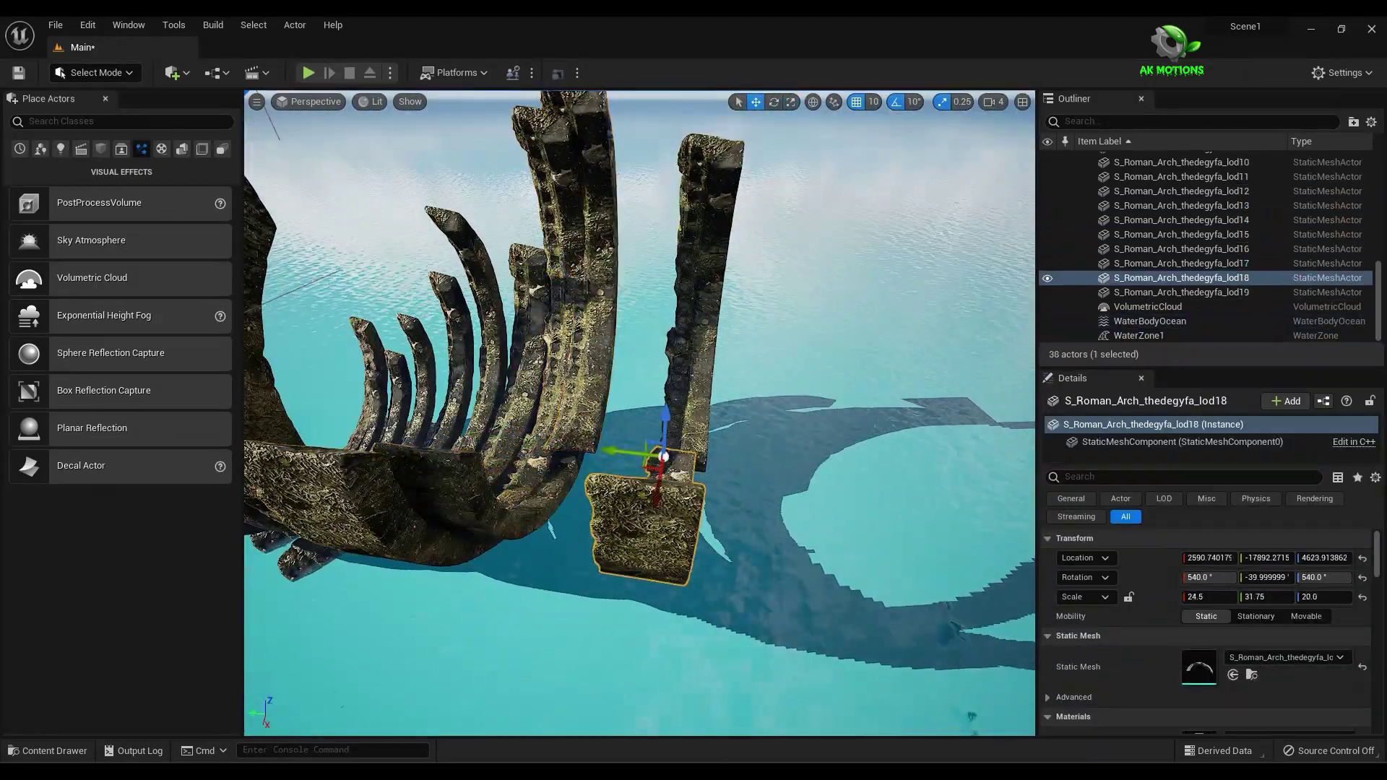
click(773, 102)
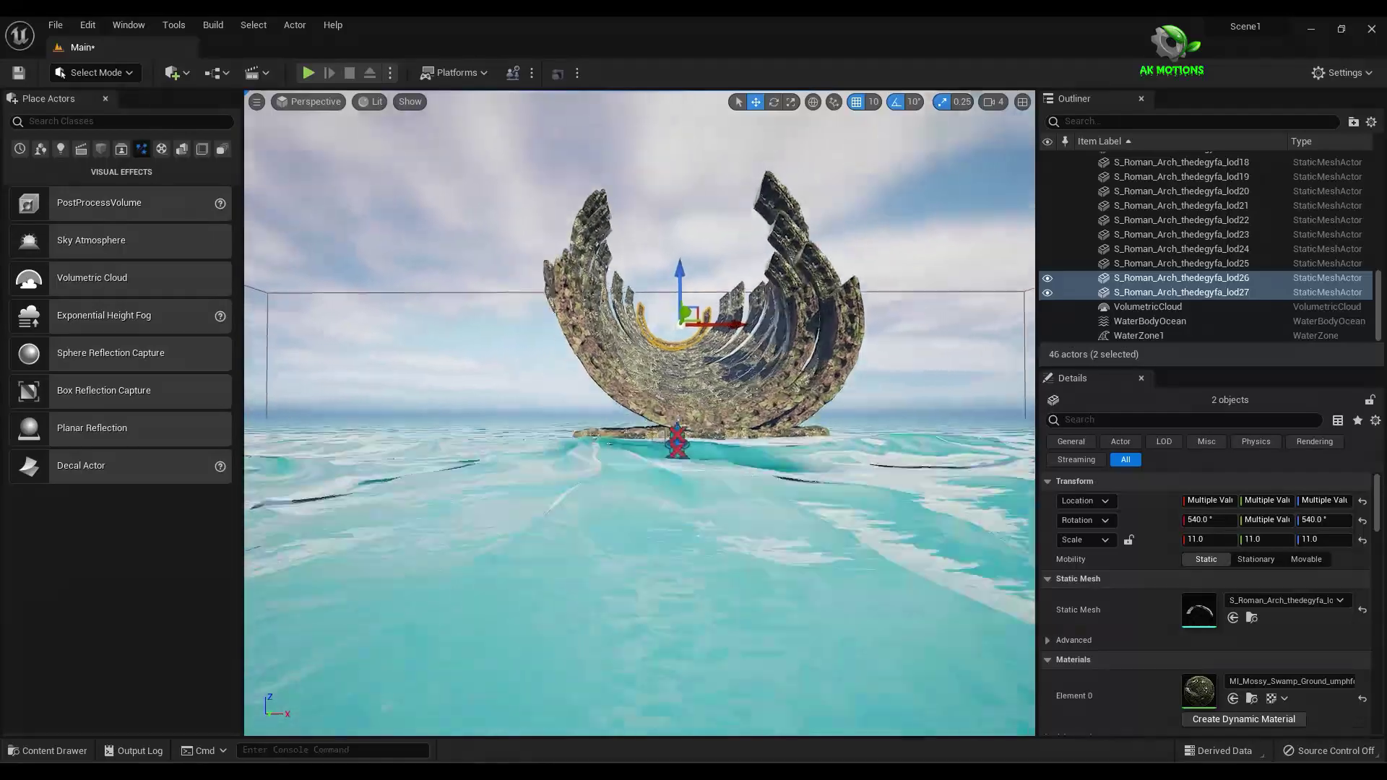
click(774, 102)
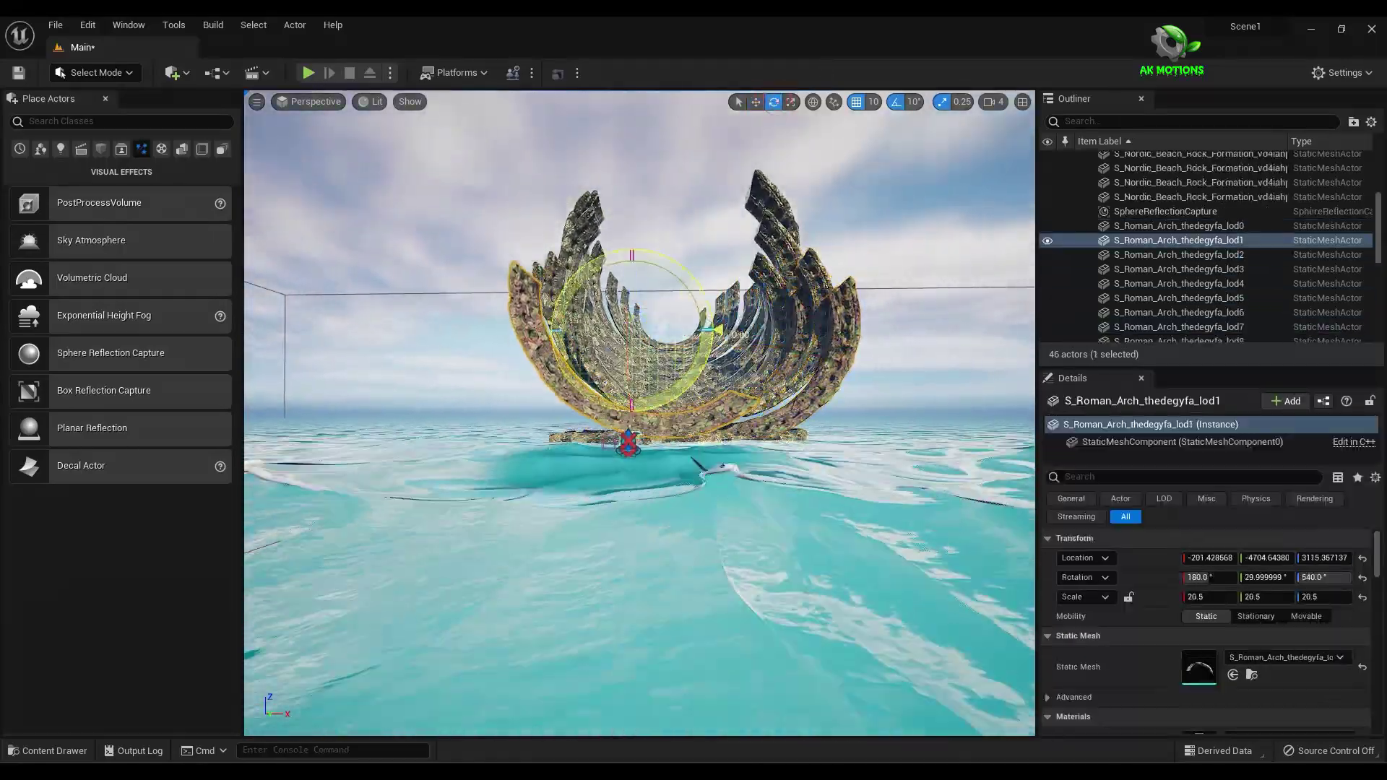
key(w)
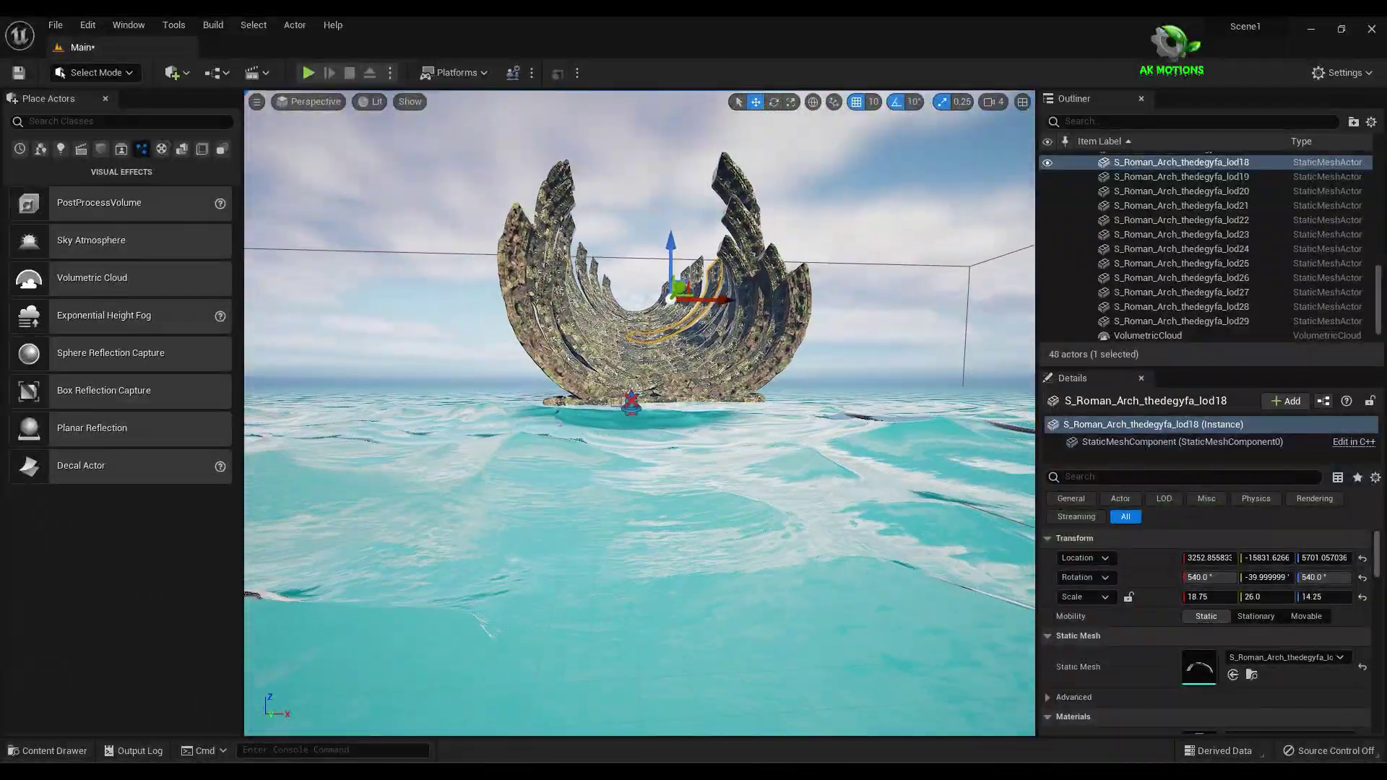
- Filter the 3D_Assets folder to static meshes and place the Massive Canyon Sandstone Cliff in the water before the arches
click(689, 598)
right_drag(689, 599, 683, 616)
drag(685, 621, 688, 622)
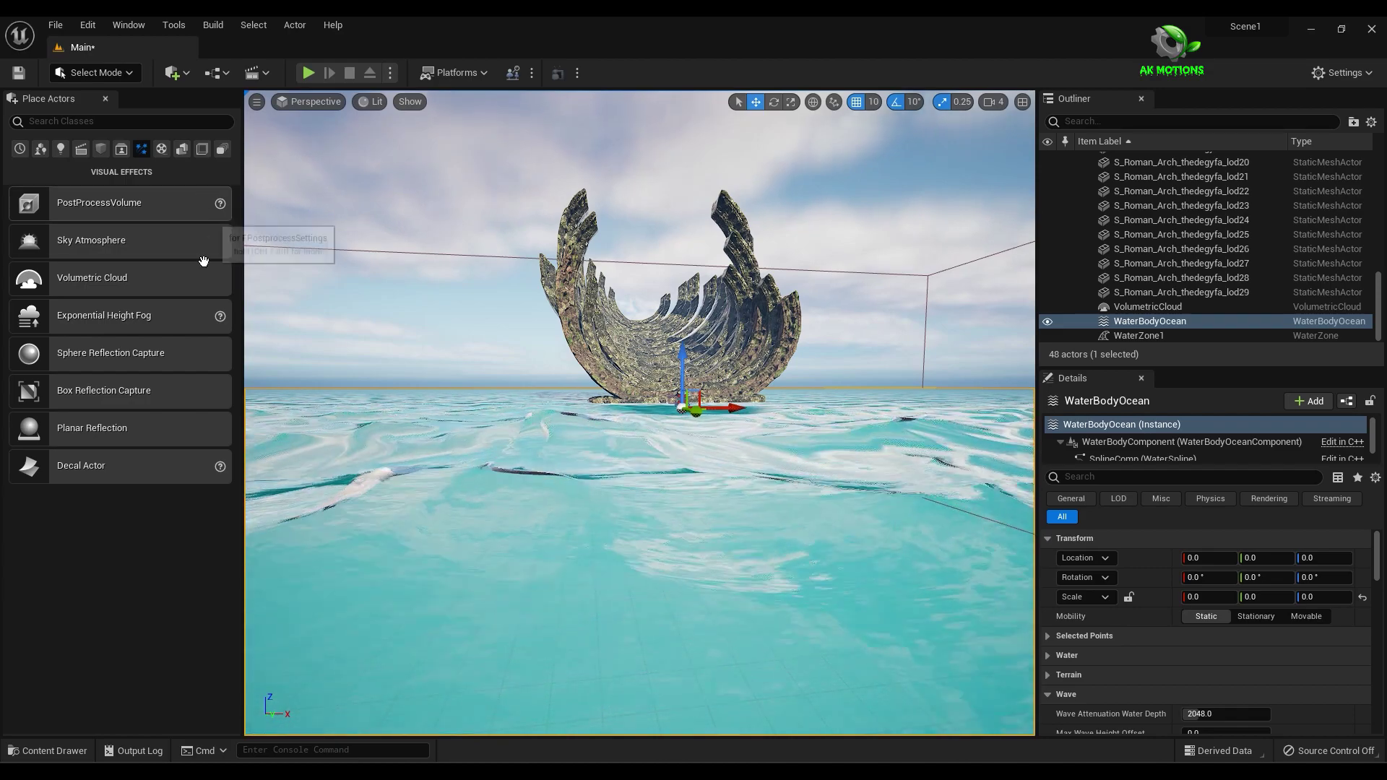
click(45, 751)
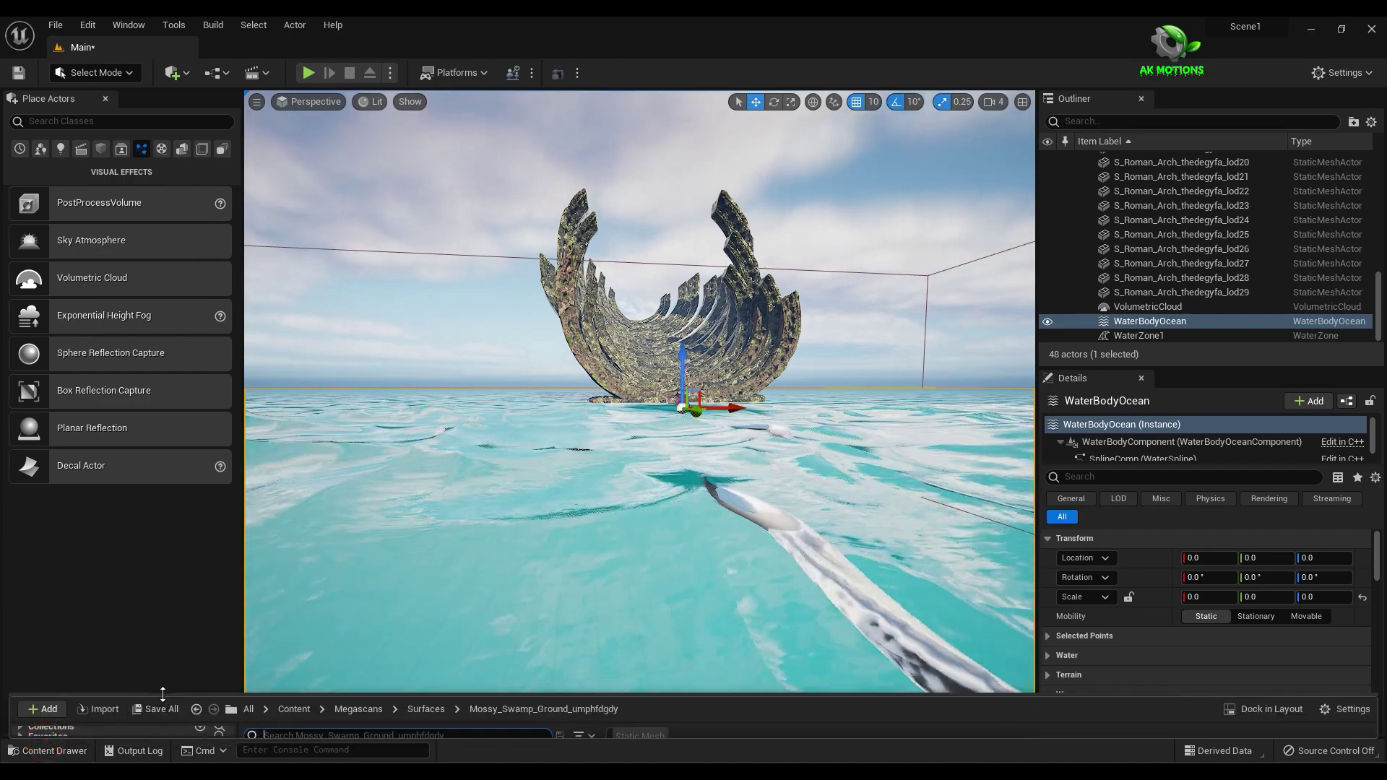
drag(176, 654, 185, 534)
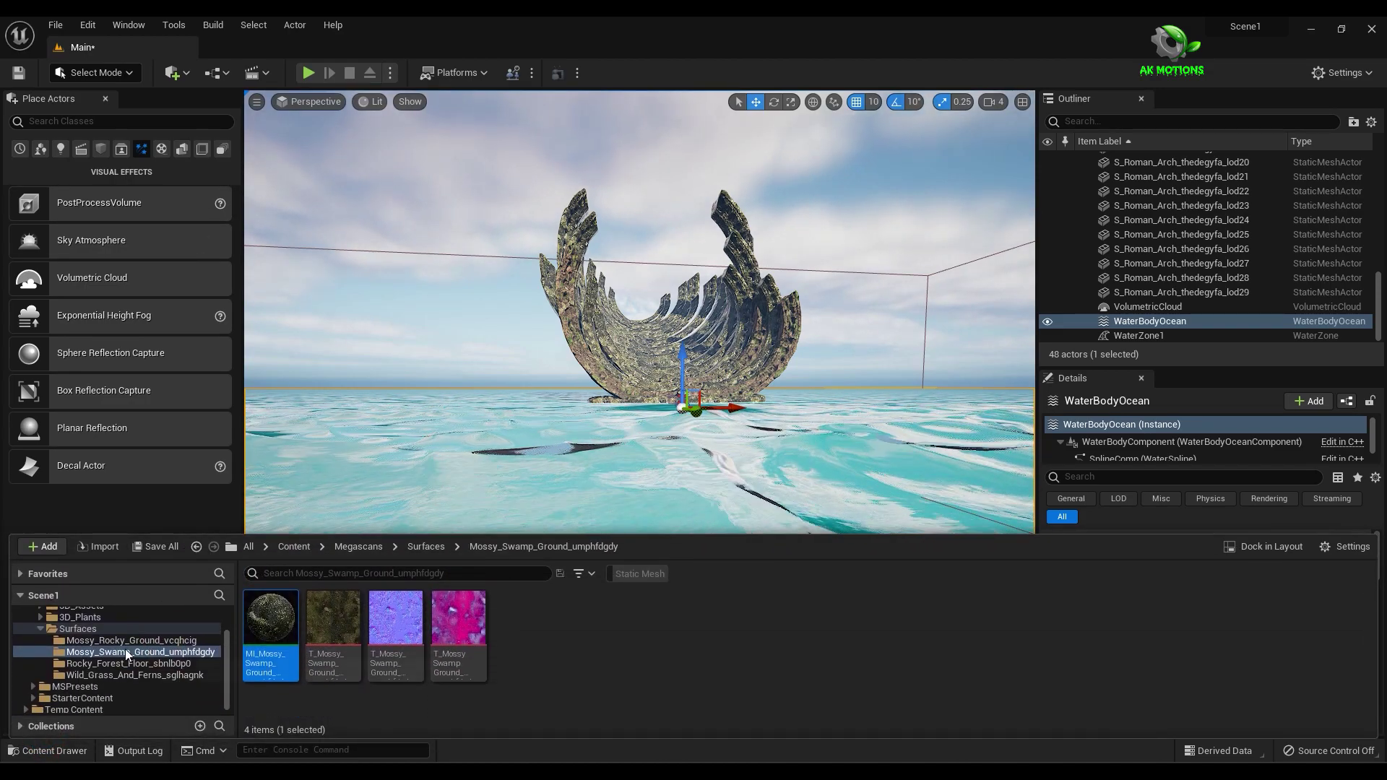
click(110, 609)
click(607, 572)
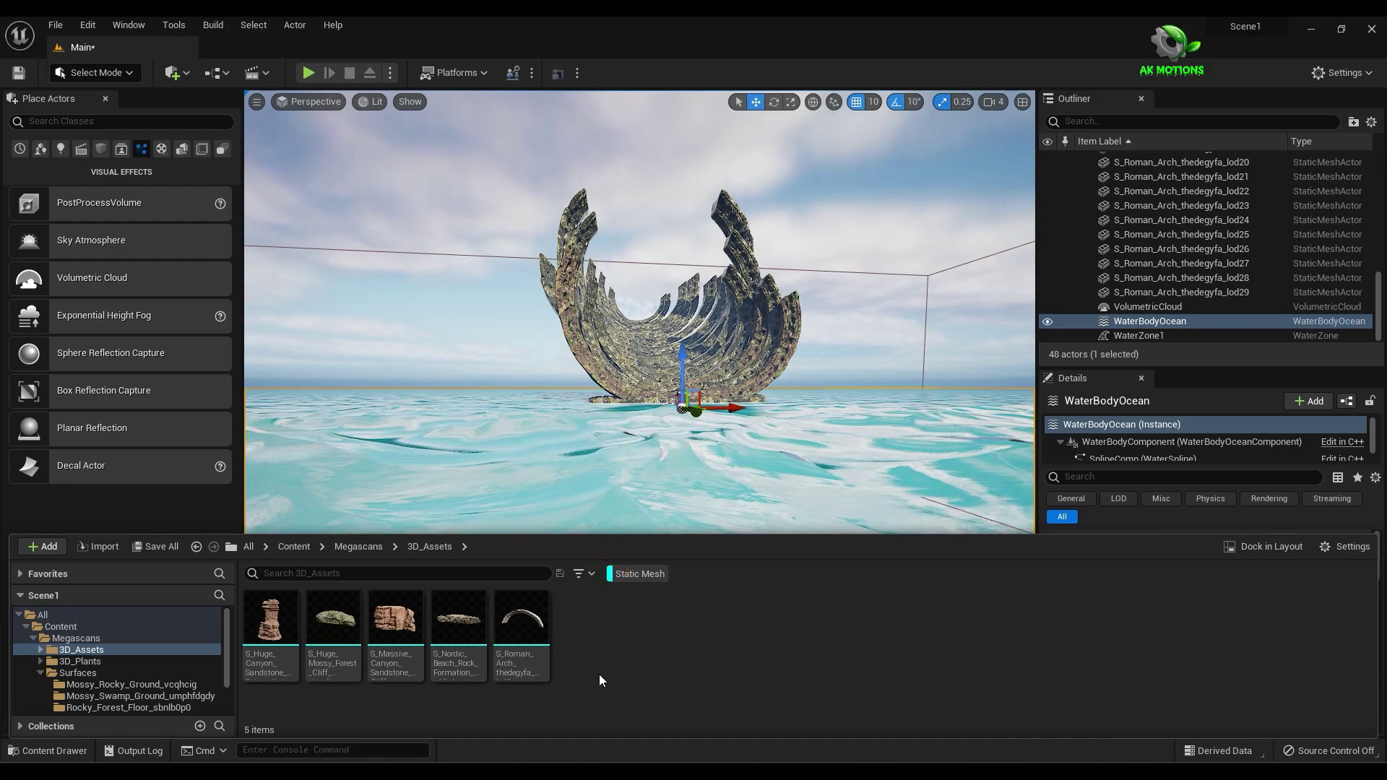
drag(396, 620, 437, 480)
scroll(560, 517, down, 8)
scroll(564, 522, down, 4)
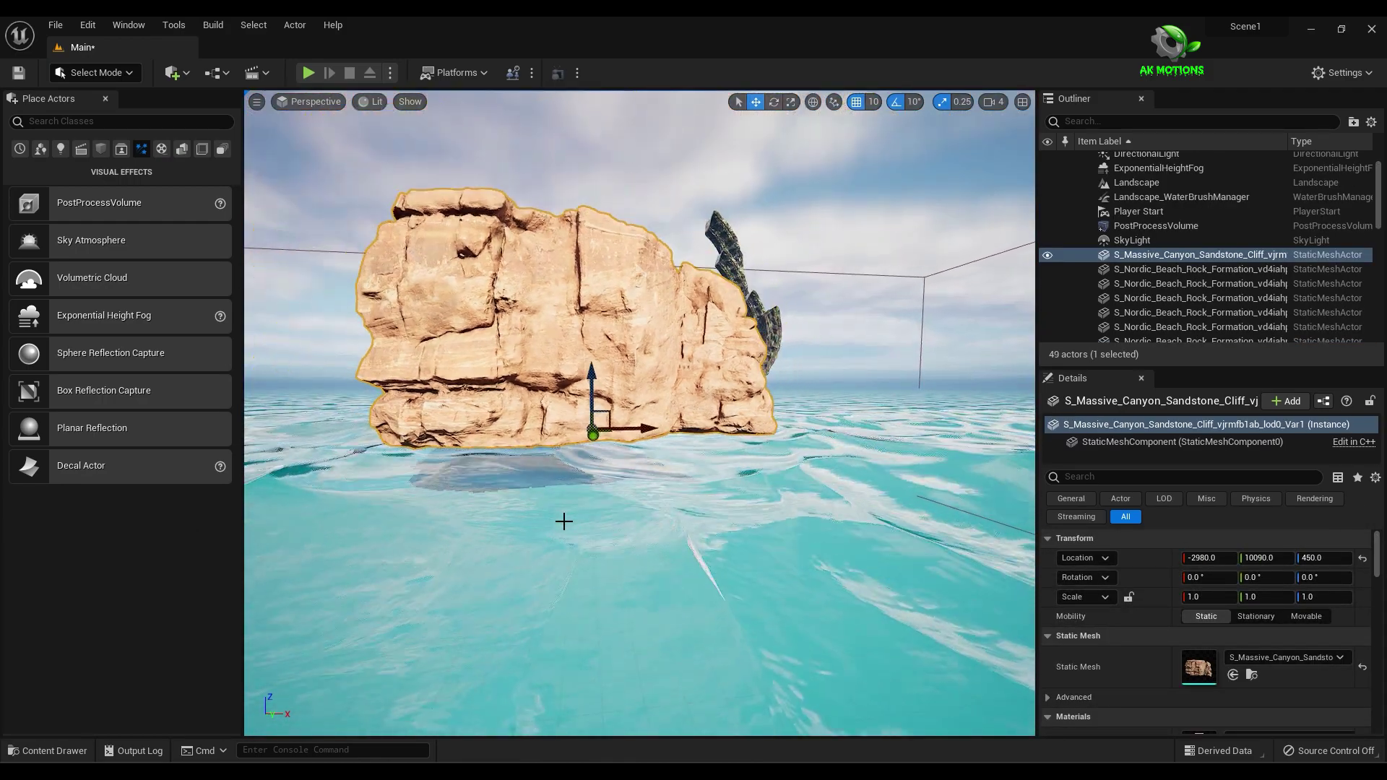
scroll(607, 433, up, 1)
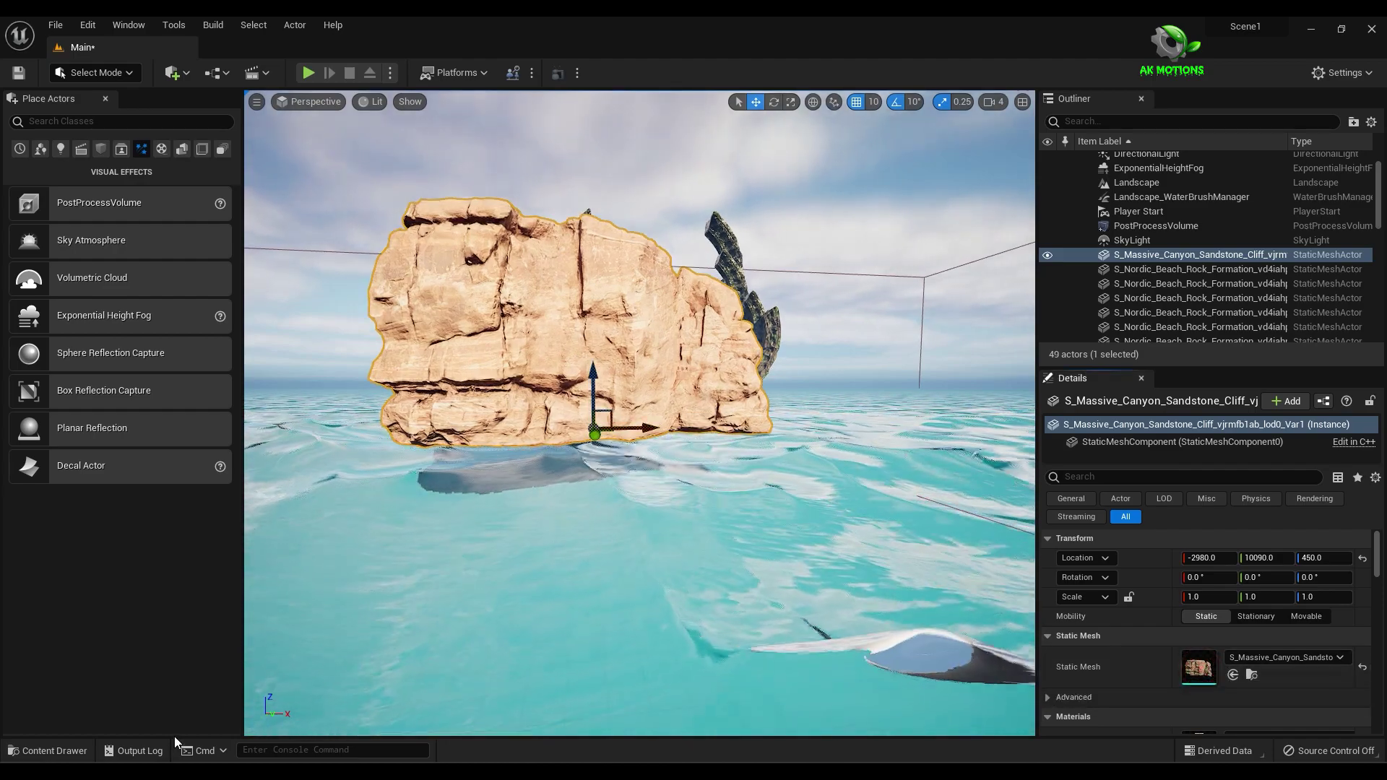
- Assign the MI_Mossy_Swamp_Ground material from the Surfaces folder to the Massive Canyon Sandstone Cliff
scroll(1090, 711, down, 3)
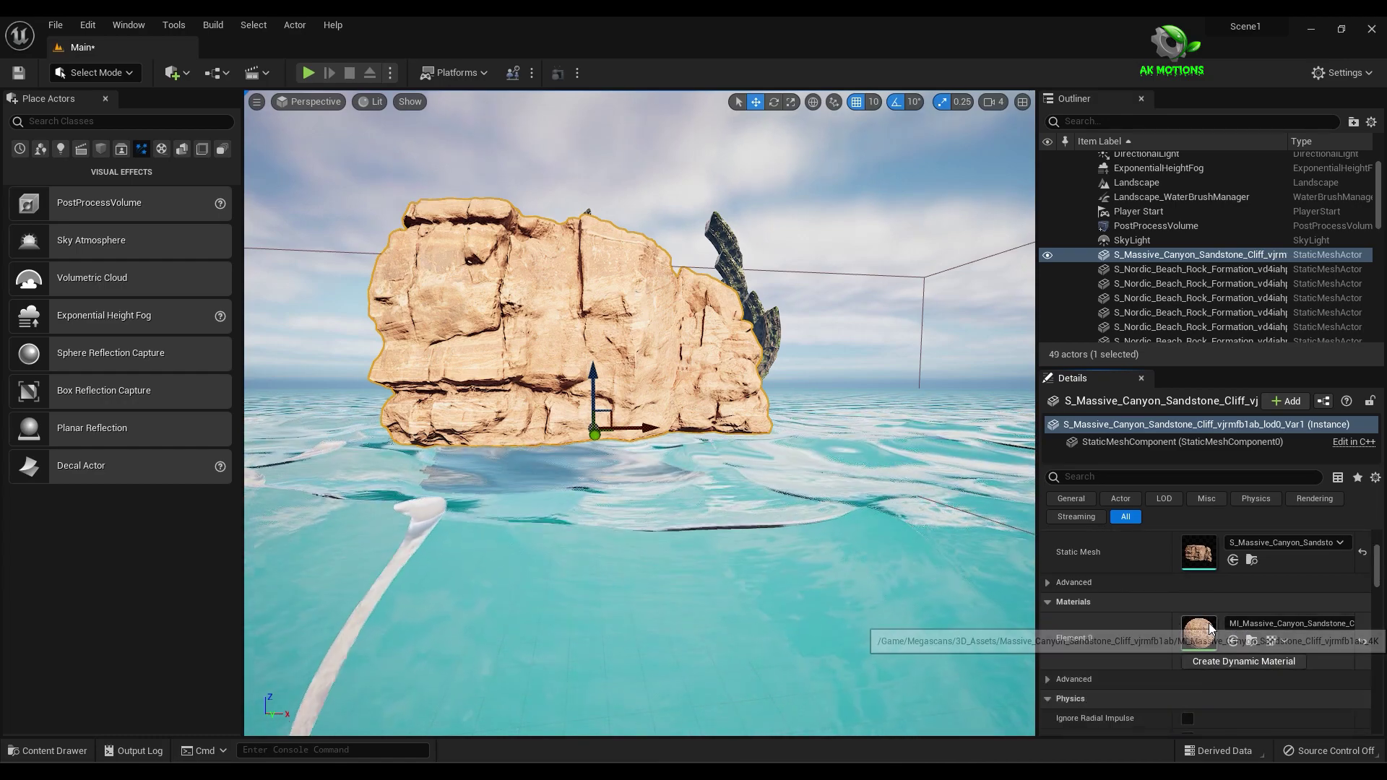
click(64, 749)
click(100, 687)
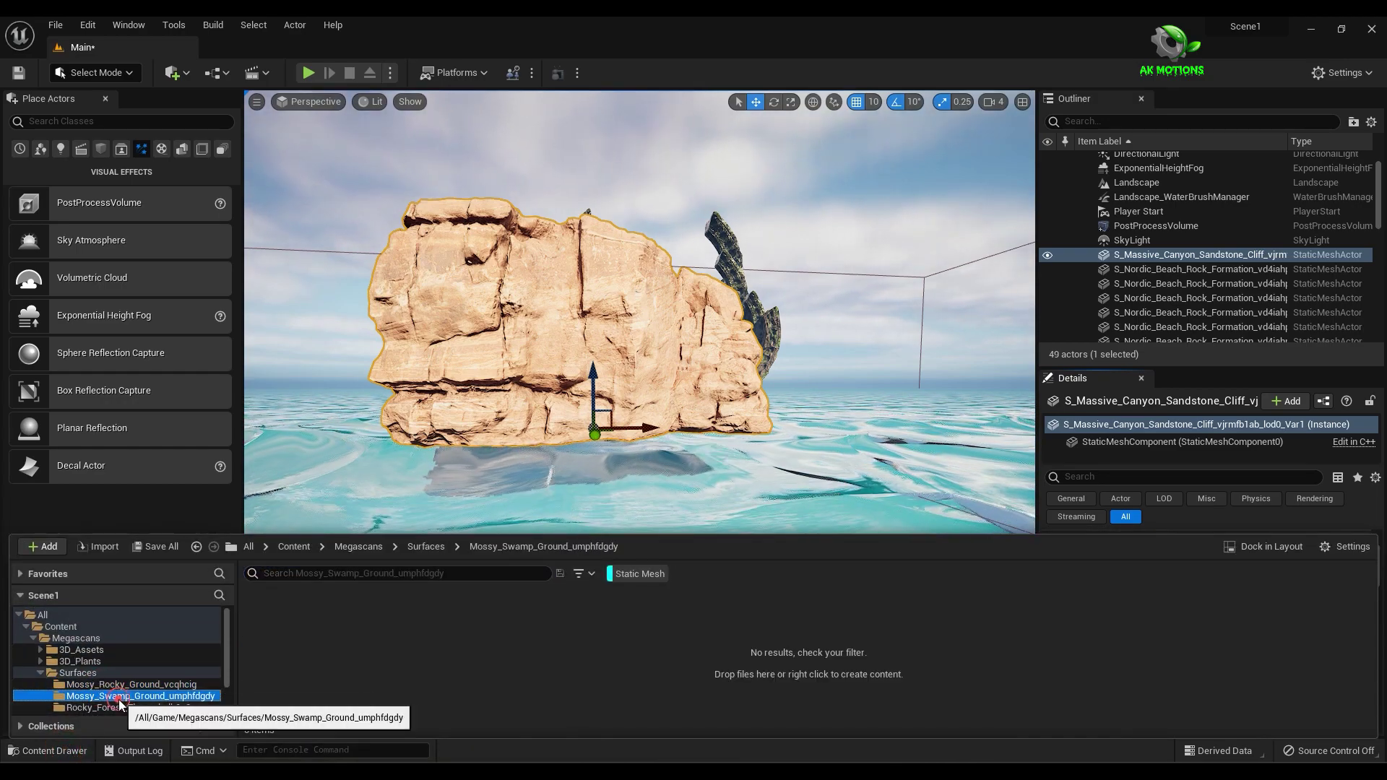
scroll(123, 712, down, 2)
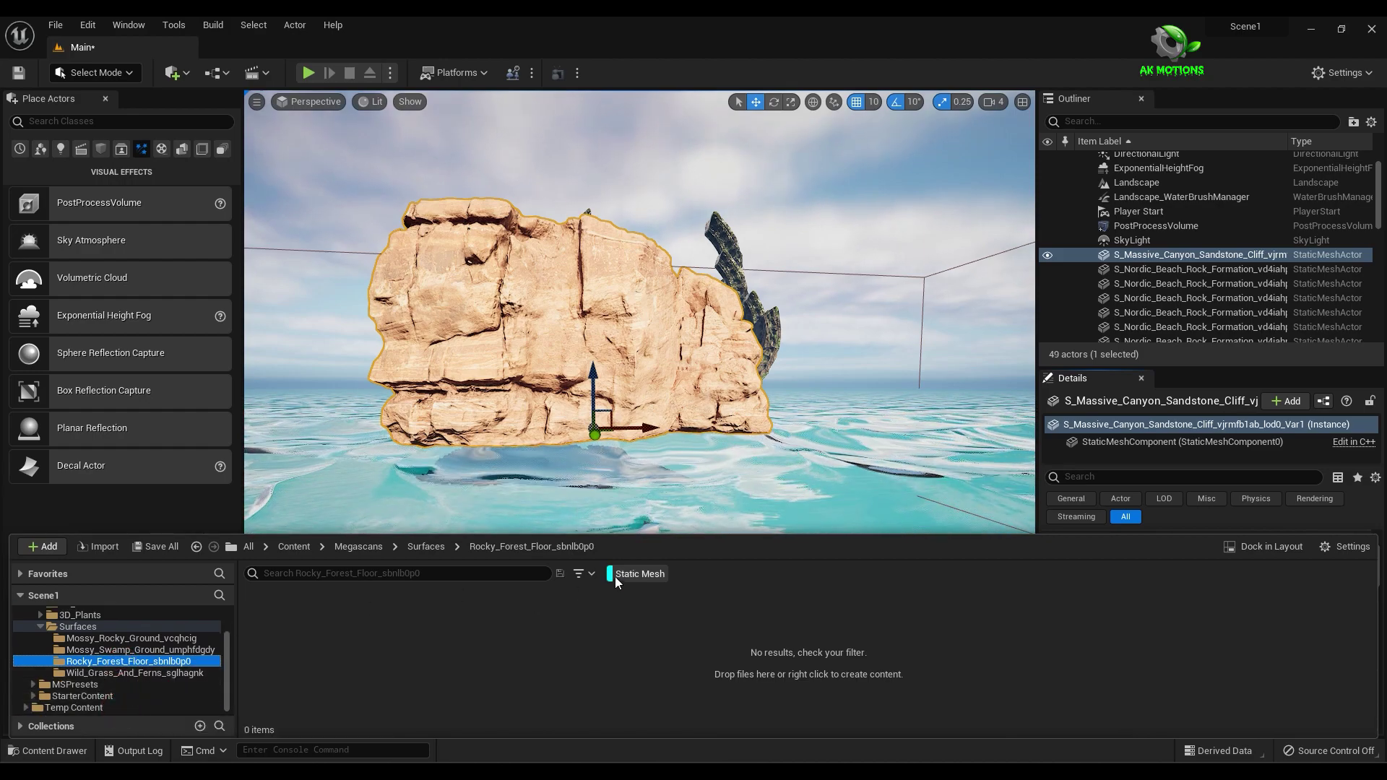
click(616, 575)
click(148, 674)
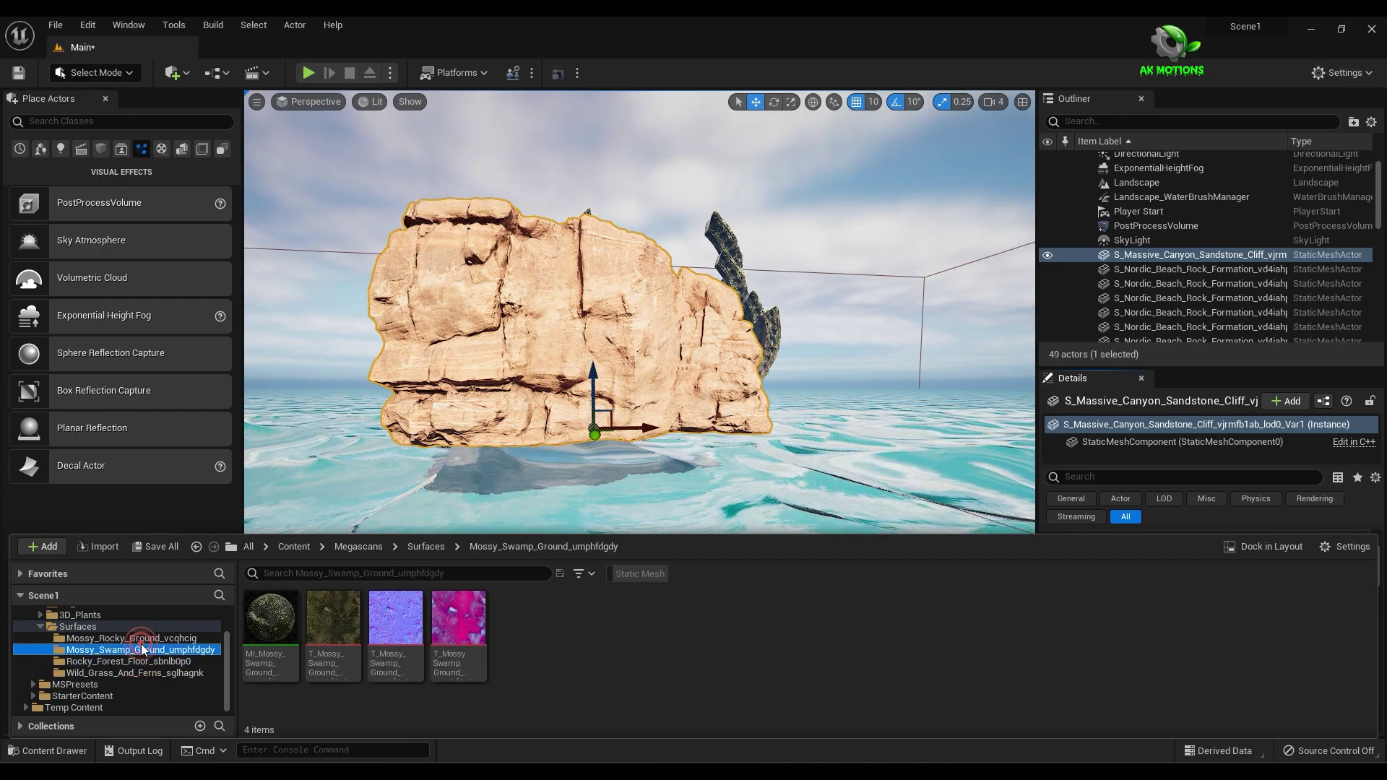
click(267, 622)
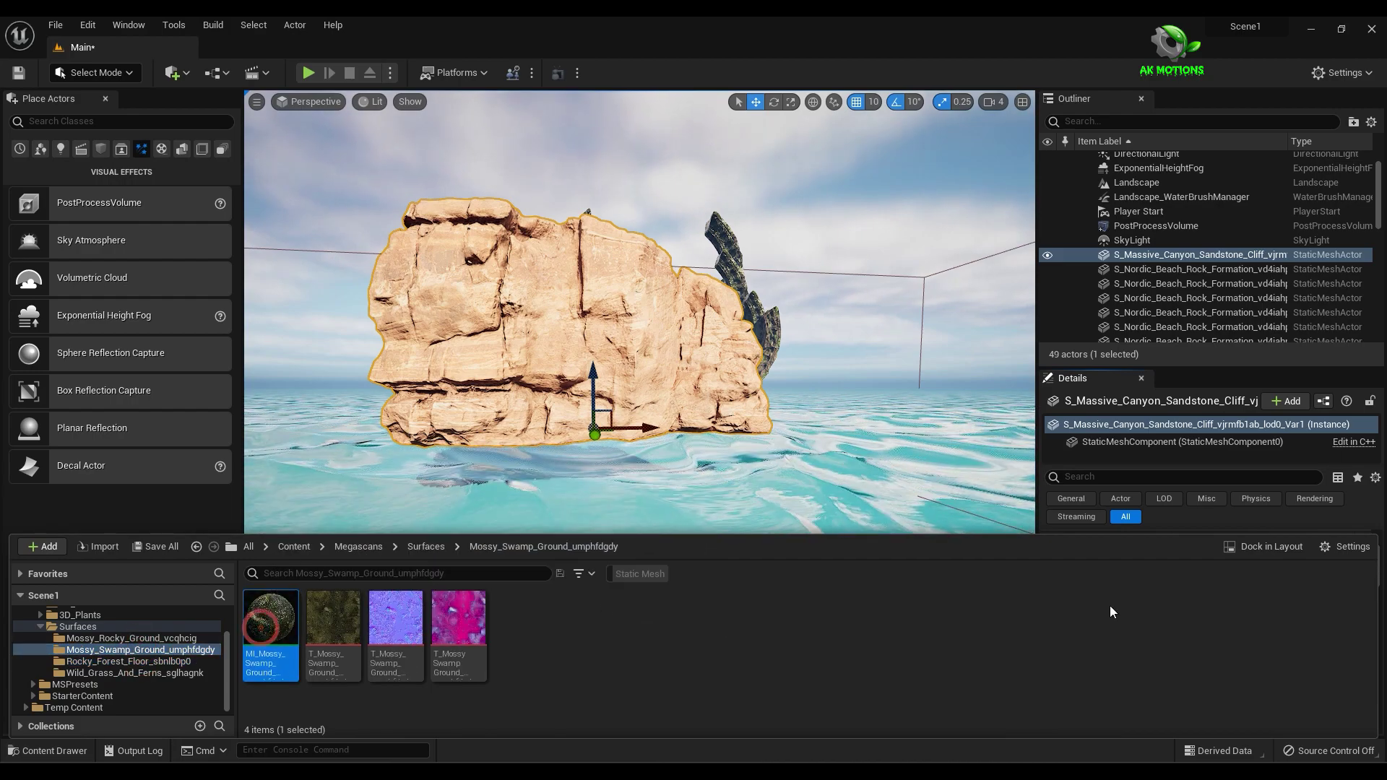
click(1122, 531)
click(1233, 641)
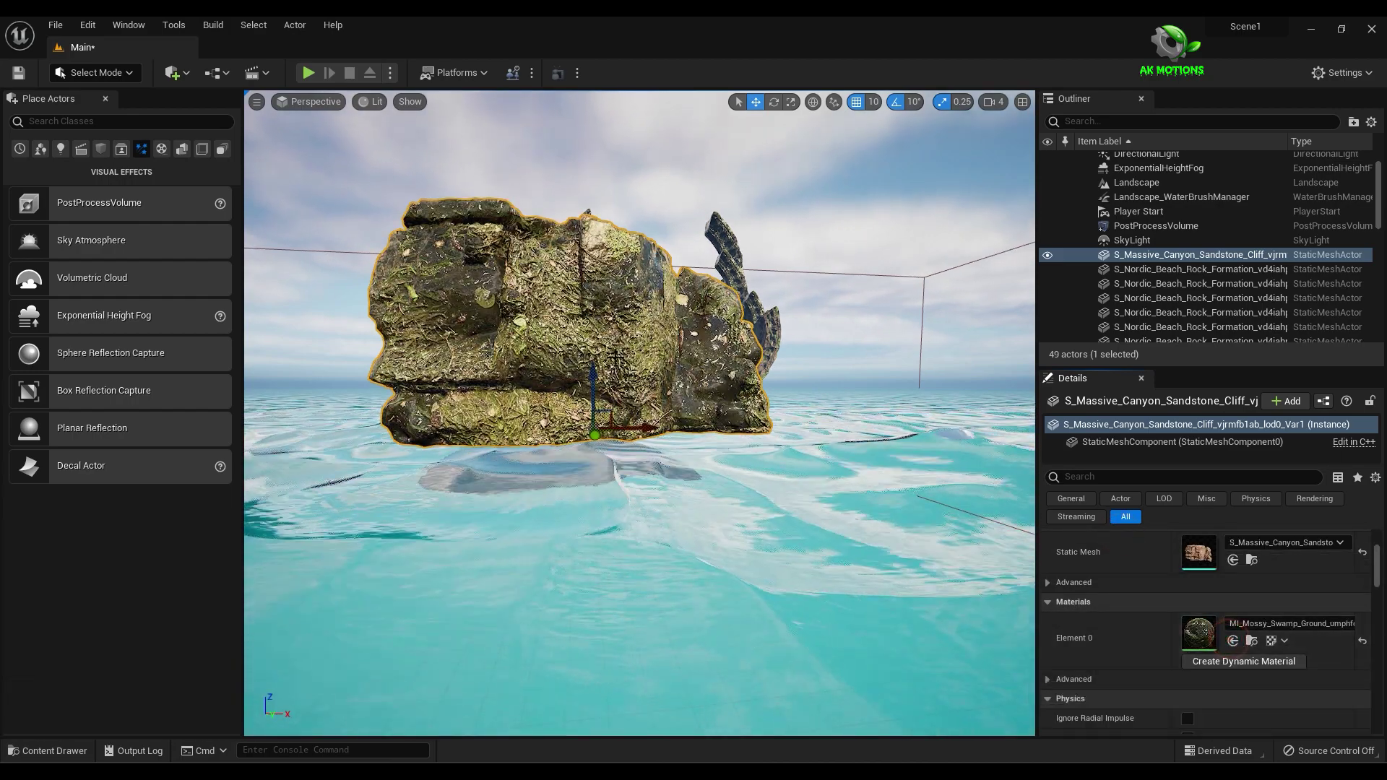
- Move the mossy sandstone cliff to the left side of the arch tunnel and rotate it about its vertical axis
scroll(488, 353, up, 2)
scroll(488, 353, down, 4)
drag(664, 428, 473, 432)
drag(663, 427, 673, 426)
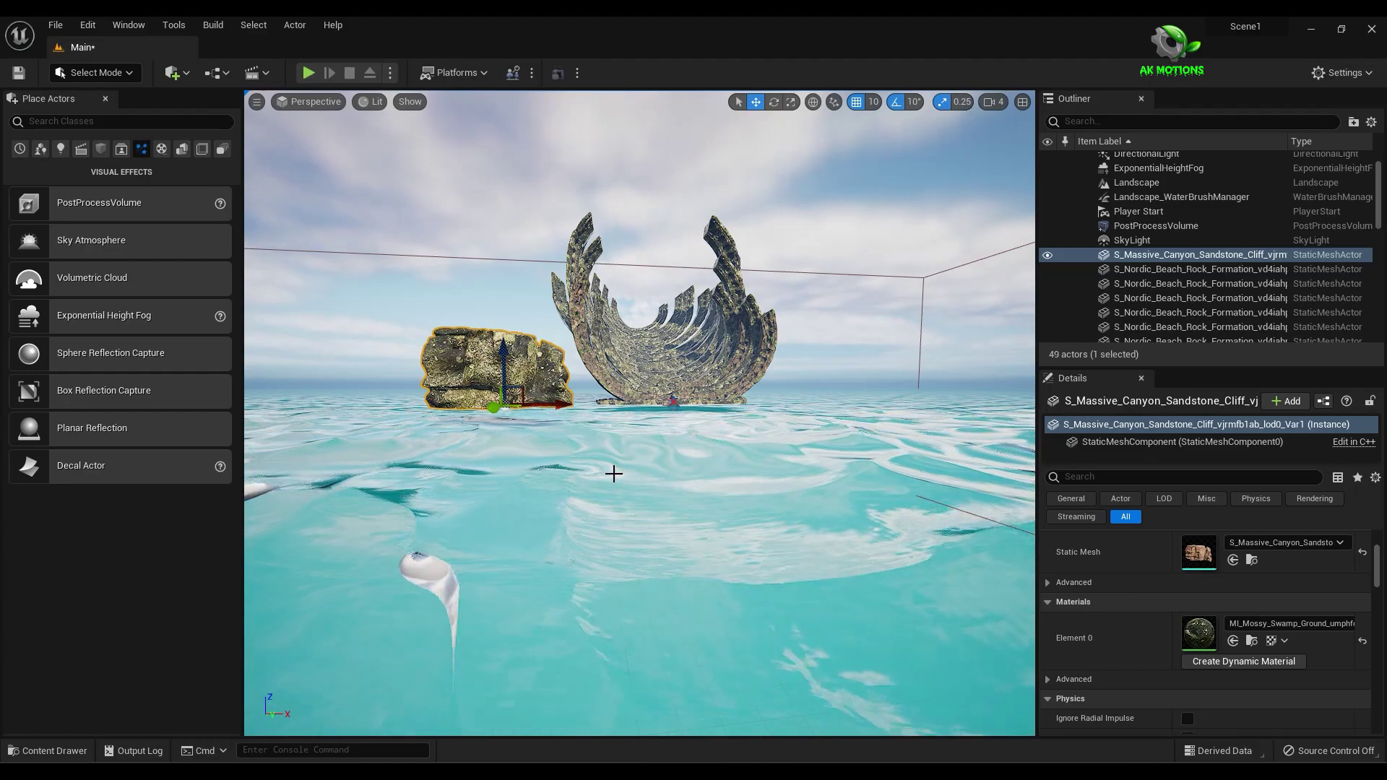
right_drag(613, 470, 613, 506)
drag(505, 558, 492, 503)
key(r)
drag(533, 491, 571, 455)
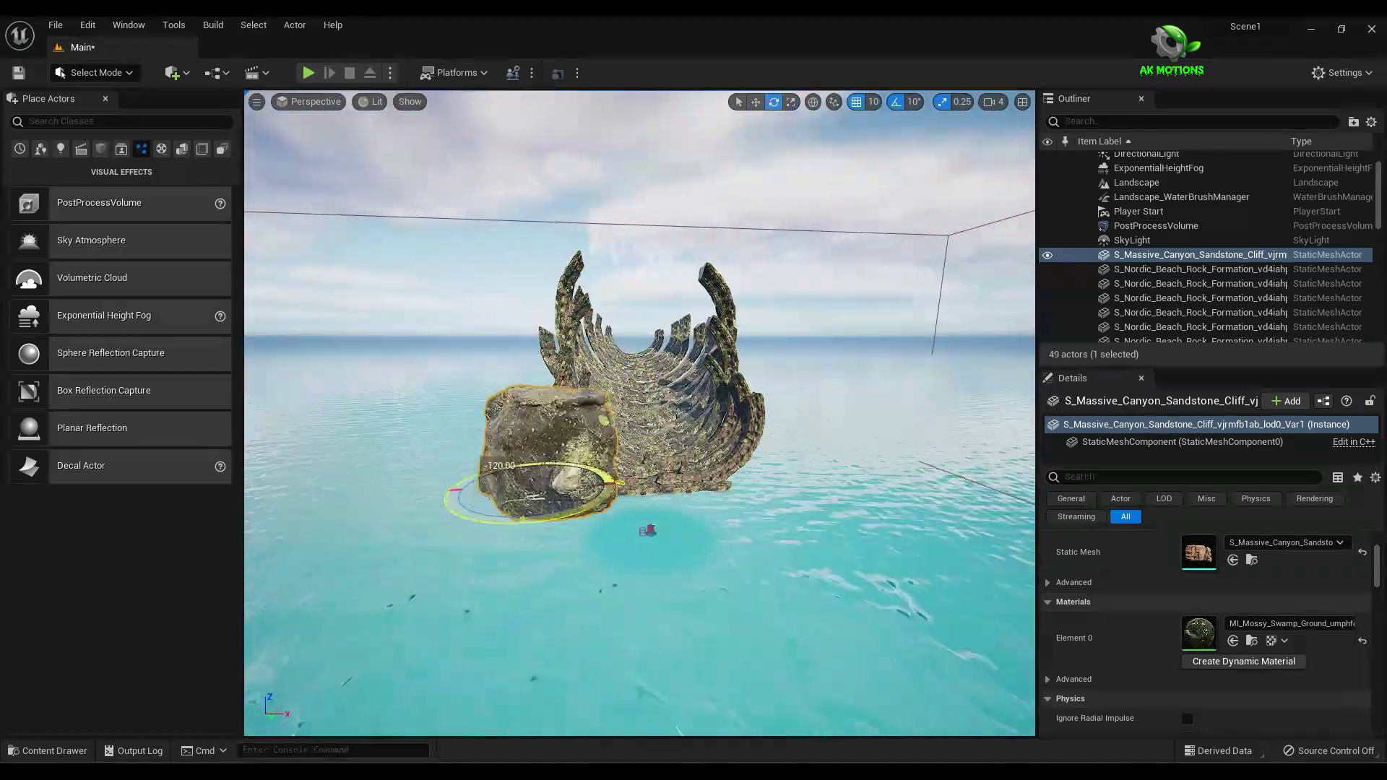
drag(469, 491, 494, 471)
- Duplicate the mossy sandstone cliff and arrange the copies in stacked formations on both sides of the tunnel
alt+drag(511, 415, 497, 387)
key(r)
key(w)
right_drag(578, 405, 625, 411)
ctrl+click(625, 411)
alt+drag(613, 452, 548, 388)
mouse_move(799, 610)
right_down()
mouse_move(799, 672)
mouse_move(799, 610)
right_up()
key(e)
alt+drag(607, 420, 1020, 407)
click(756, 102)
scroll(756, 102, down, 2)
- Add a Quarry Cliff with the Rocky_Forest_Floor material beside the tunnel and duplicate it into towers on both sides
key(ctrl+space)
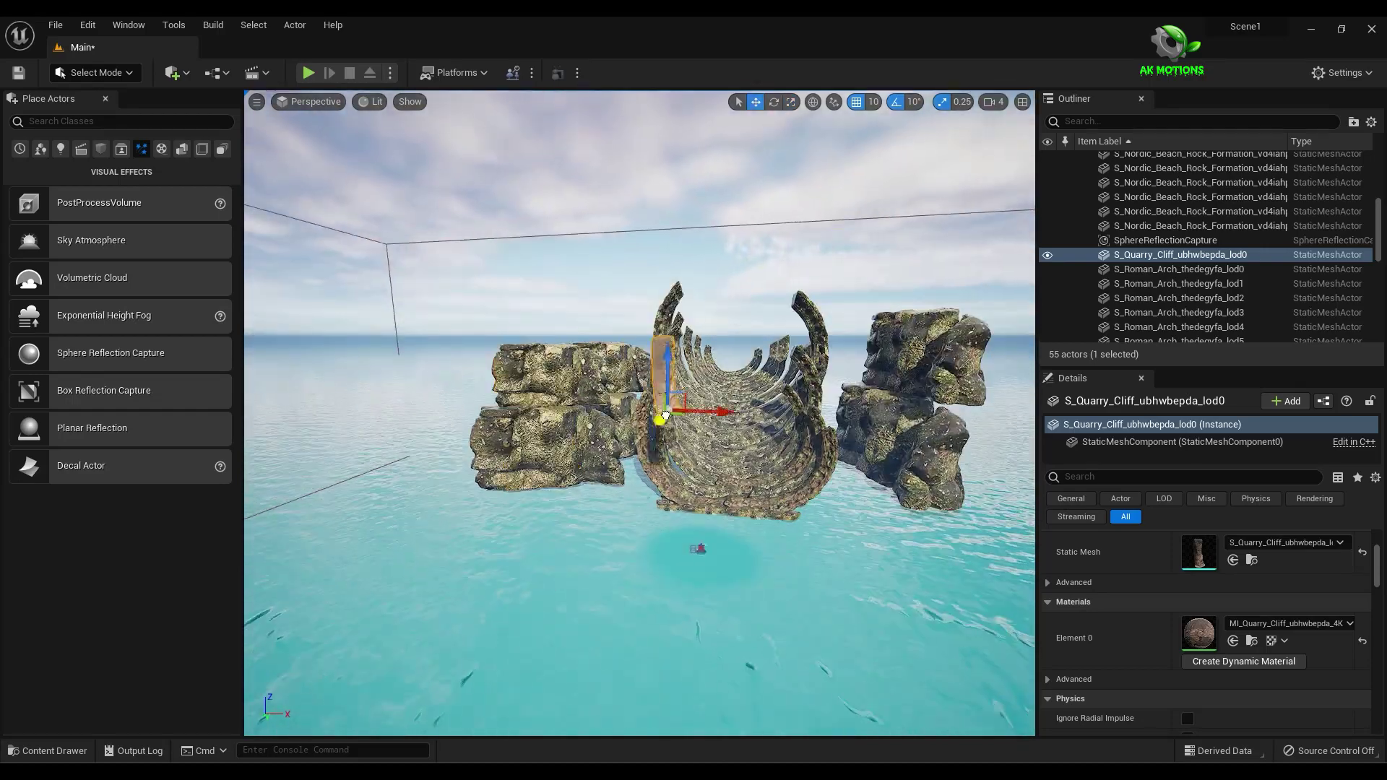
click(73, 751)
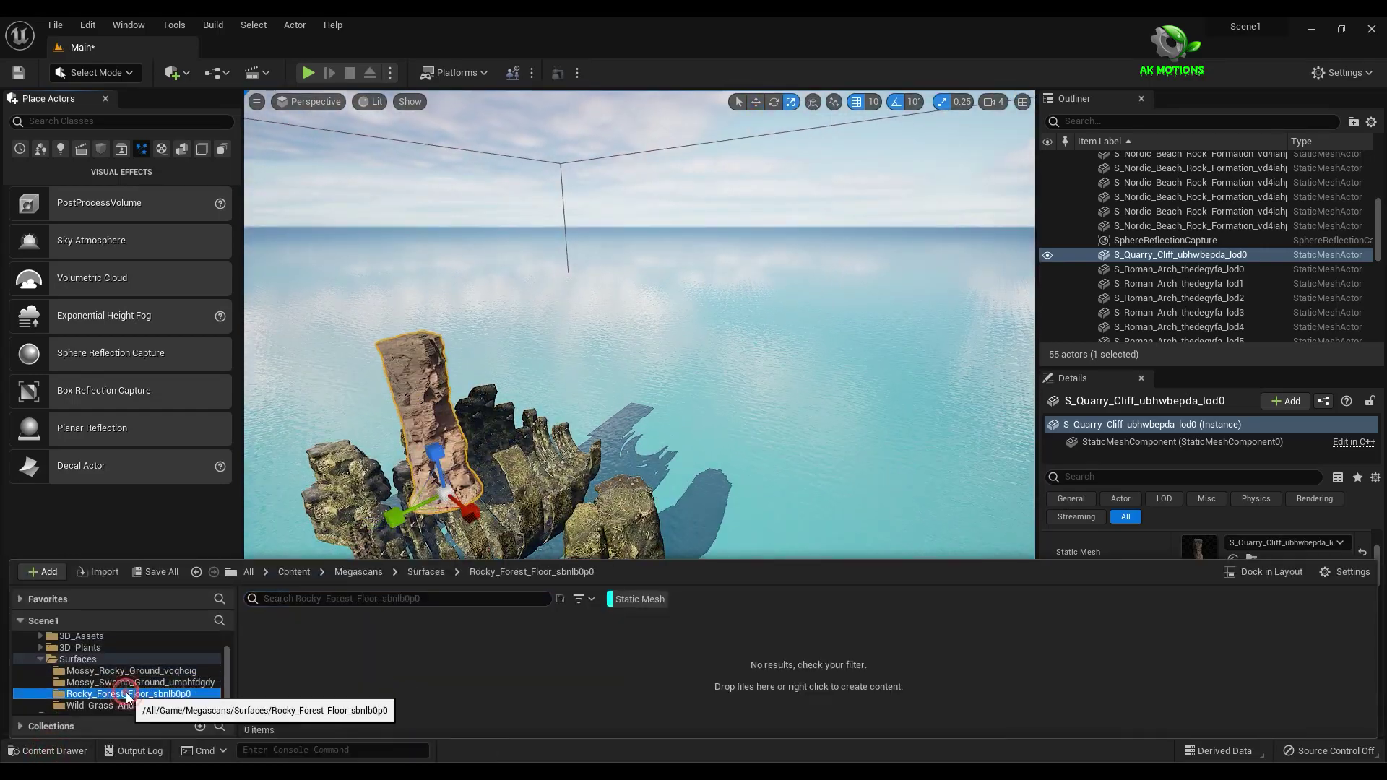
click(1234, 641)
click(774, 101)
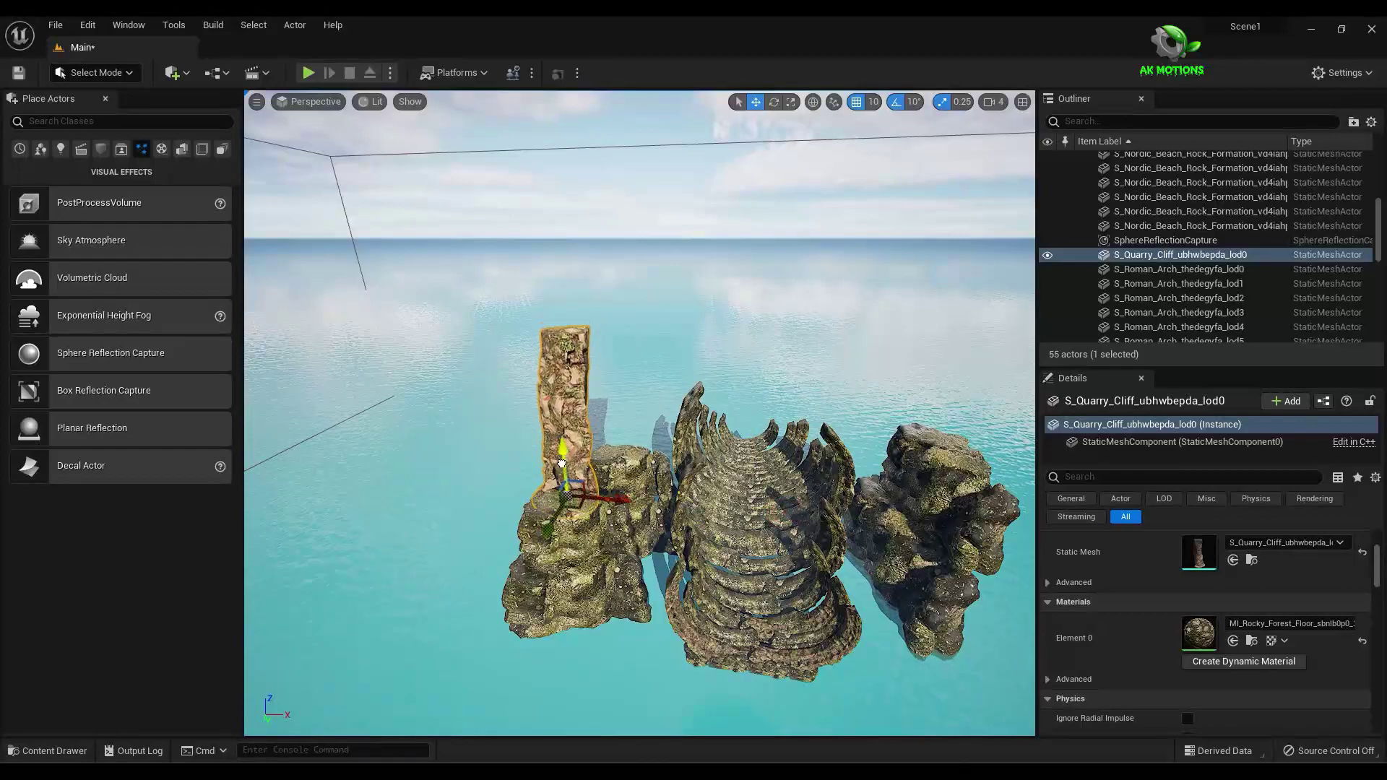
alt+drag(643, 506, 486, 556)
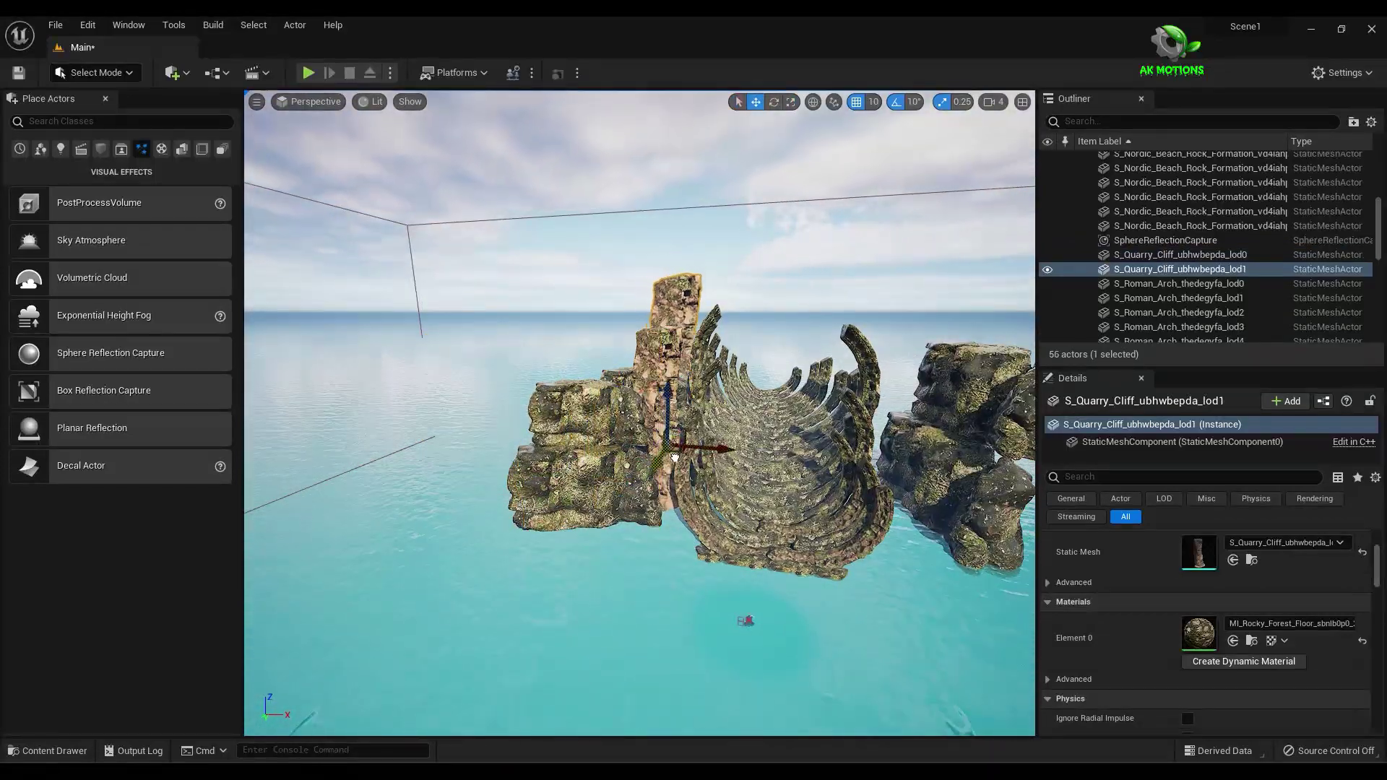
alt+drag(674, 458, 961, 448)
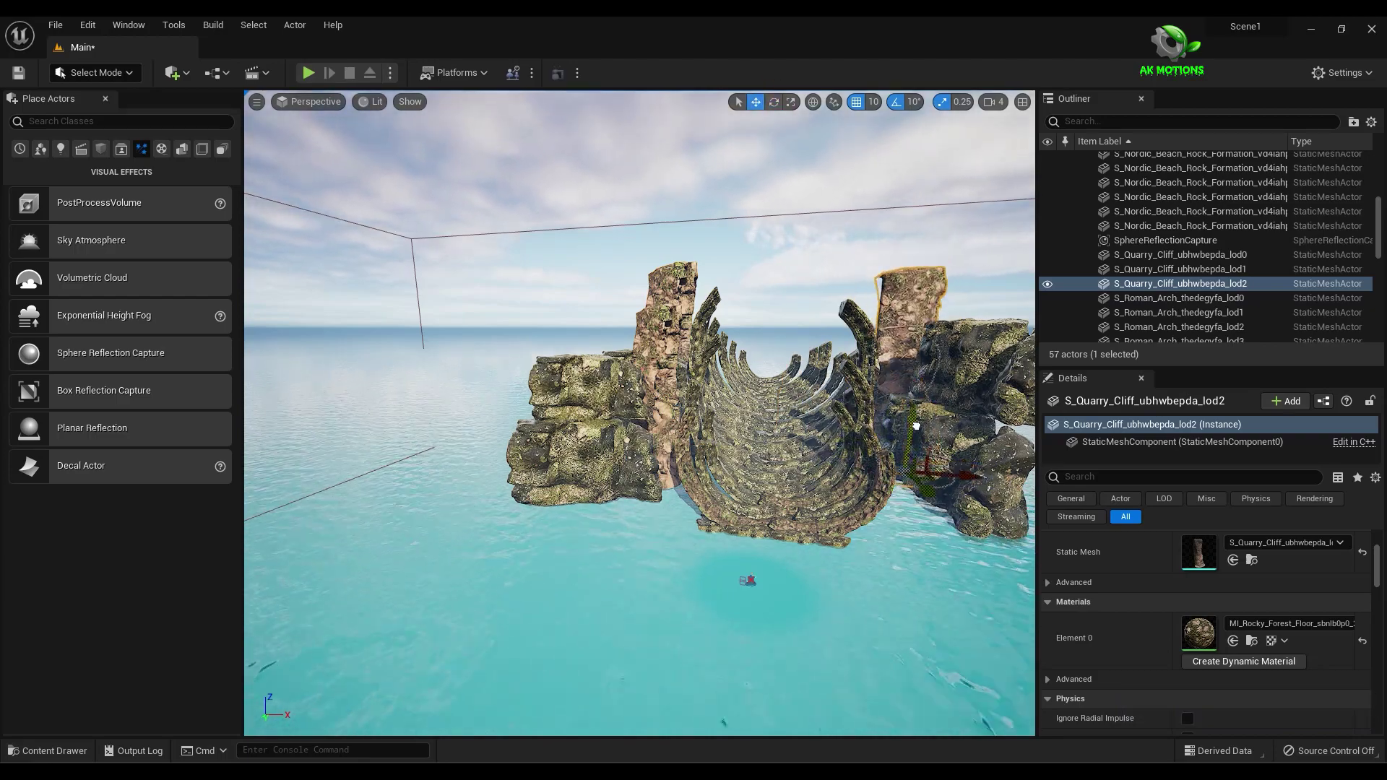
- Add the Huge Canyon Sandstone Spire, scale it down and set it on top of the left sandstone cliffs
click(177, 73)
click(217, 127)
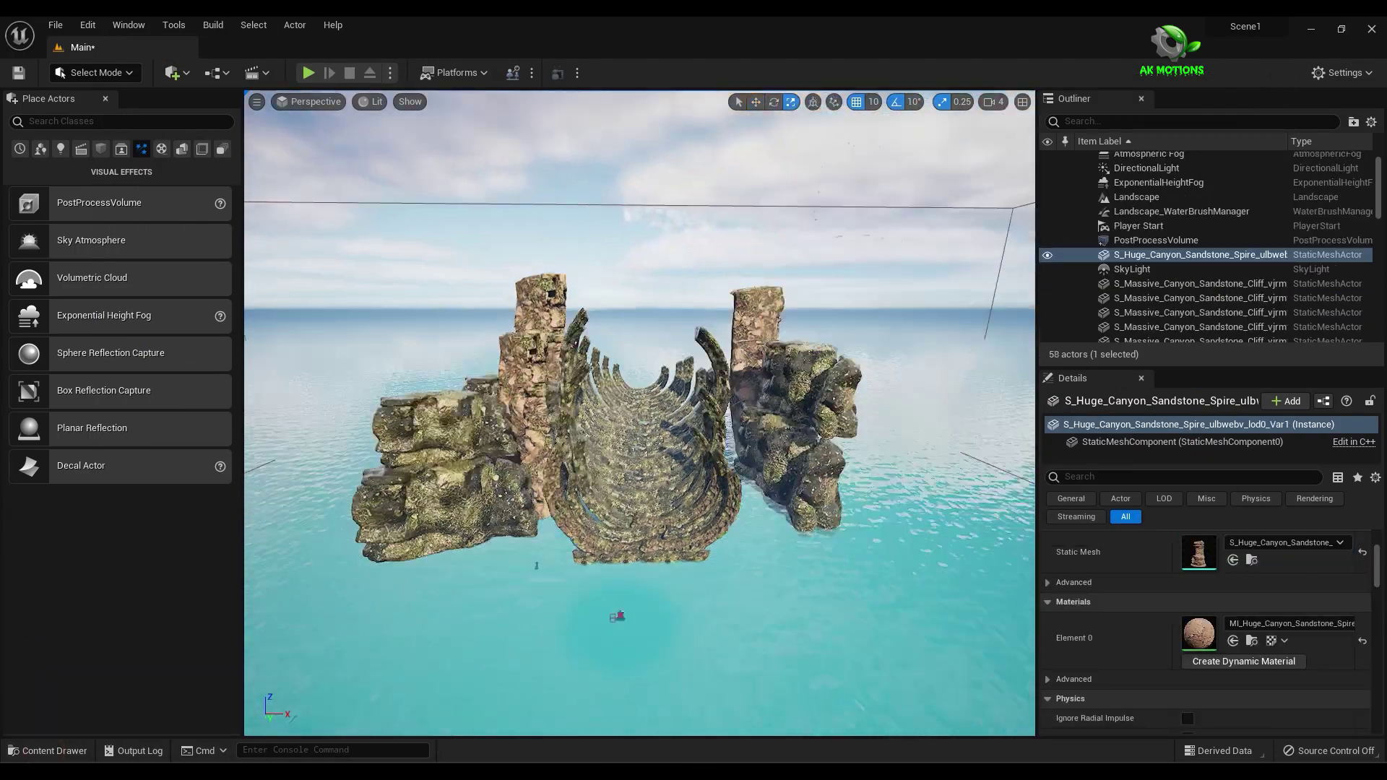
right_drag(727, 463, 728, 506)
click(1190, 255)
key(Delete)
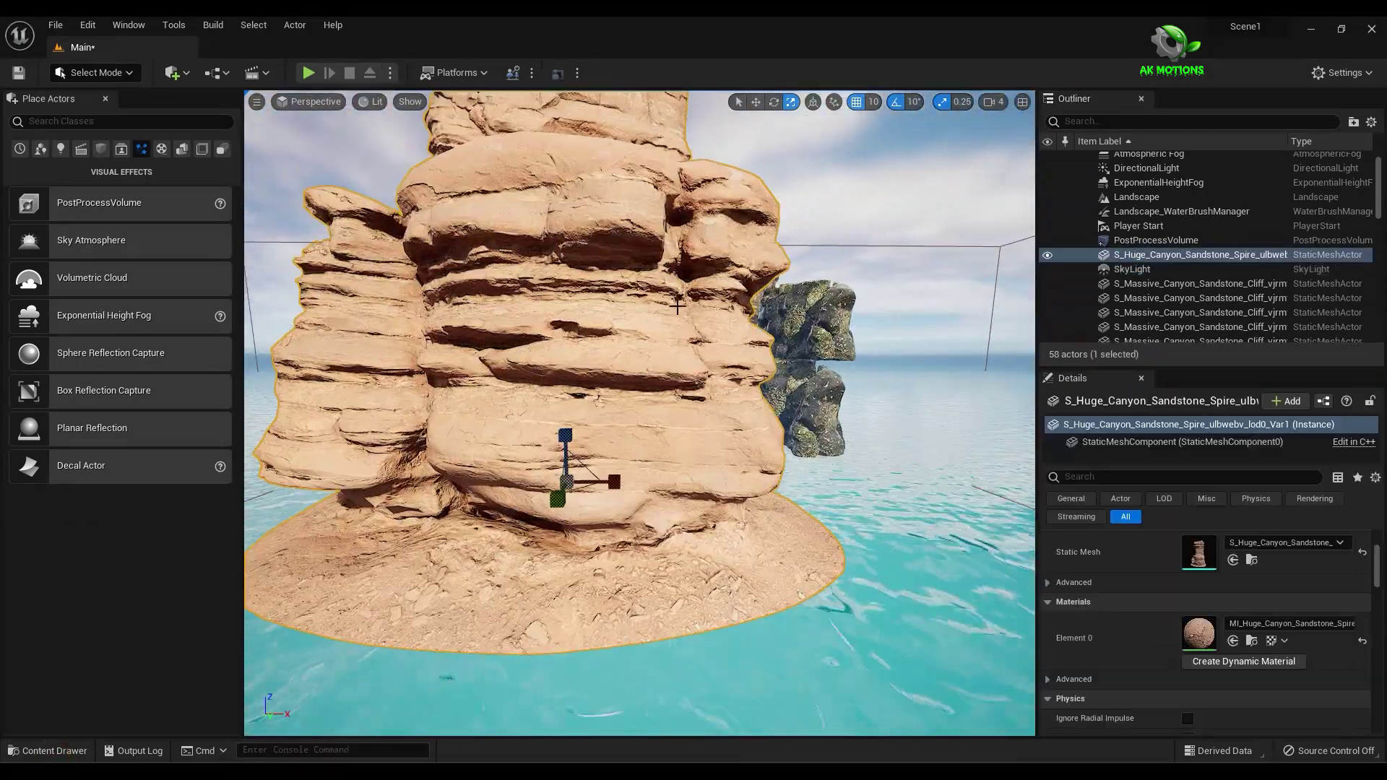
drag(567, 485, 443, 336)
key(w)
right_drag(478, 365, 470, 470)
right_drag(733, 553, 643, 477)
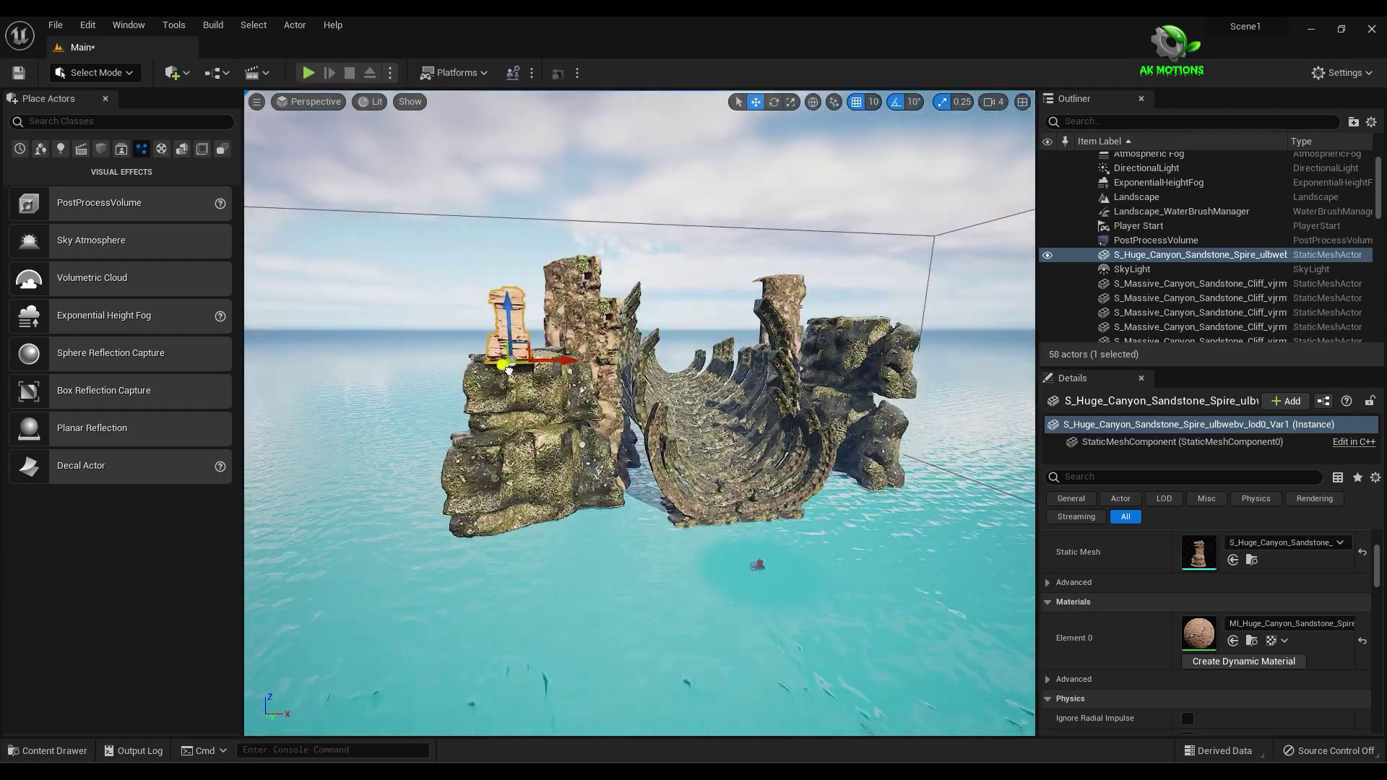
- Assign the MI_Mossy_Swamp_Ground material to the sandstone spire
click(68, 750)
click(99, 651)
click(154, 651)
click(270, 622)
click(1233, 641)
- Duplicate the mossy spire onto the left cliffs and the top of the left quarry tower, varying size and rotation
mouse_move(561, 507)
right_down()
mouse_move(578, 535)
mouse_move(560, 506)
right_up()
alt+drag(561, 507, 694, 493)
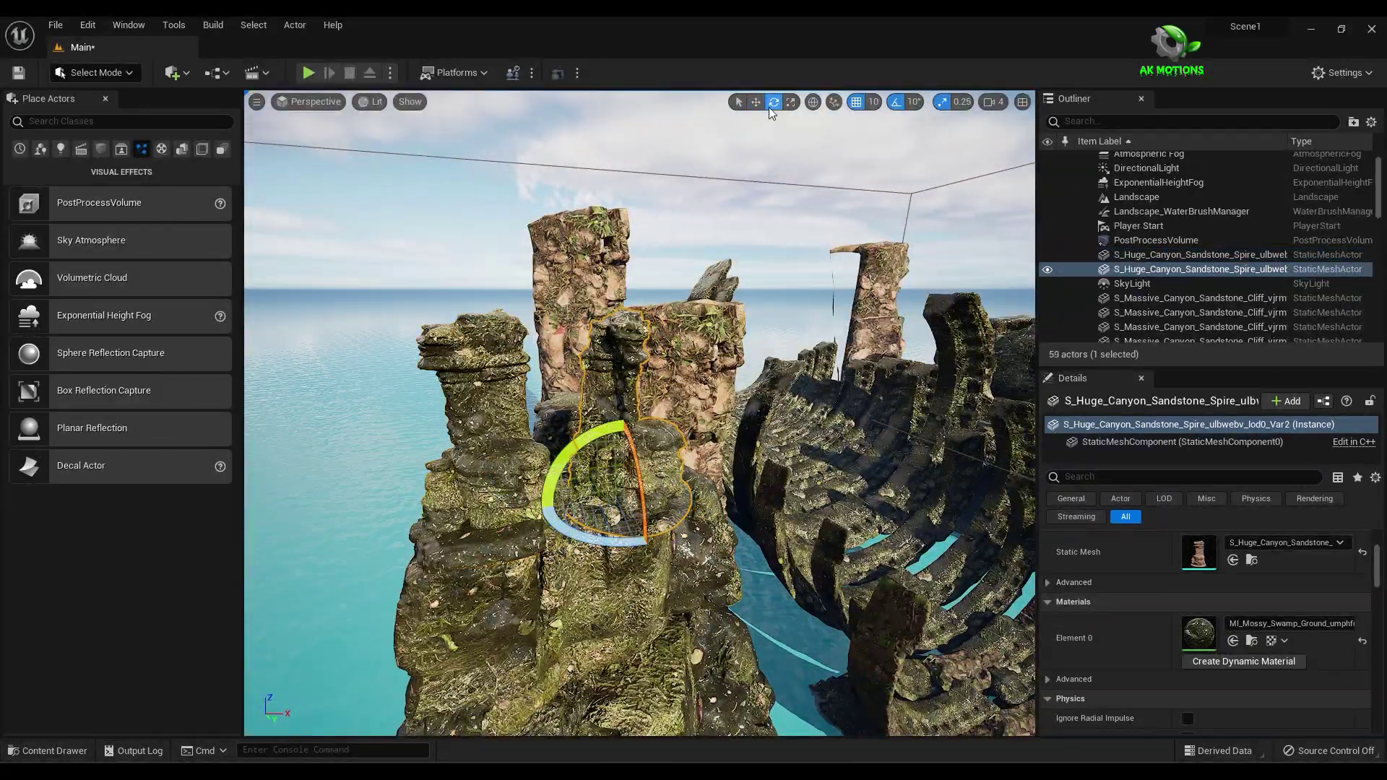
right_drag(658, 496, 622, 462)
alt+drag(622, 462, 582, 294)
right_drag(582, 294, 582, 505)
drag(579, 704, 585, 719)
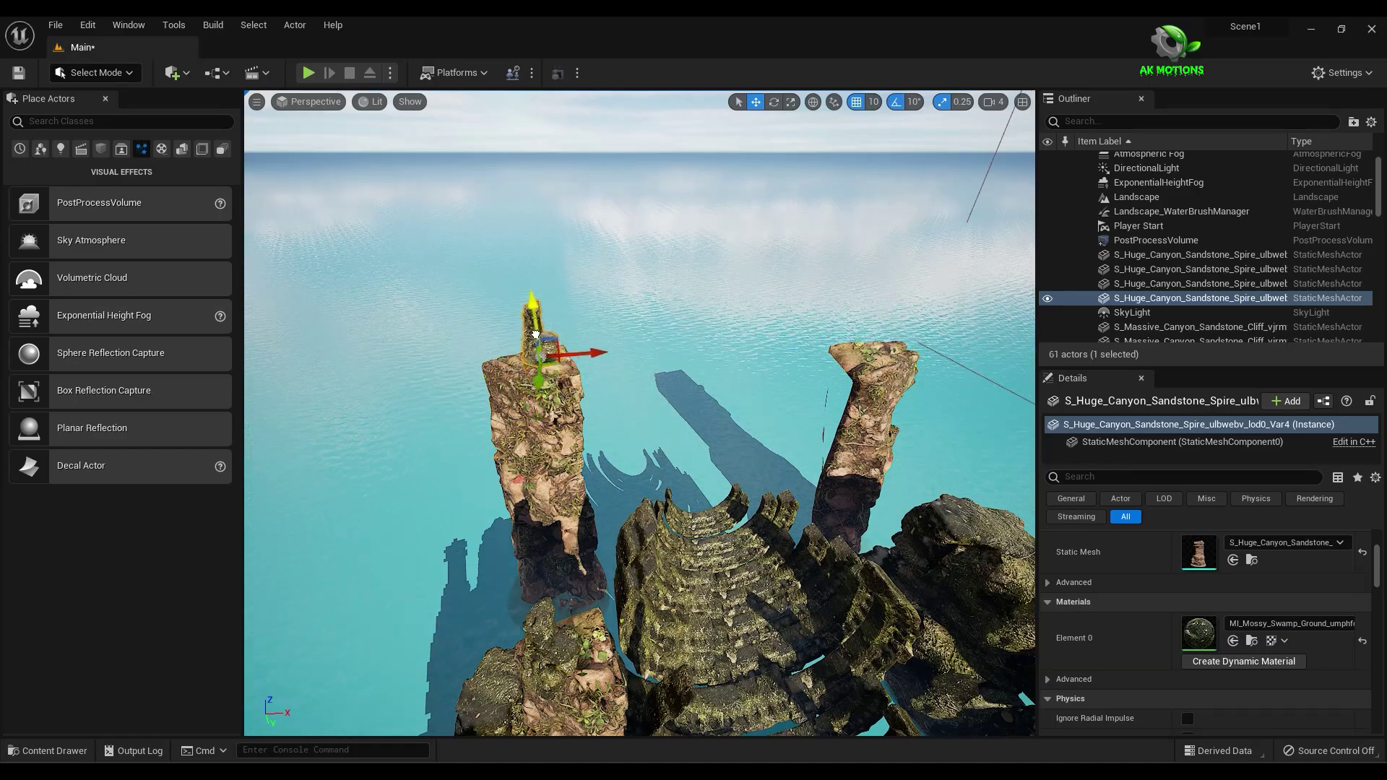
- Place another copy of the mossy spire on top of the cliffs to the right of the tunnel
right_drag(576, 653, 514, 278)
key(r)
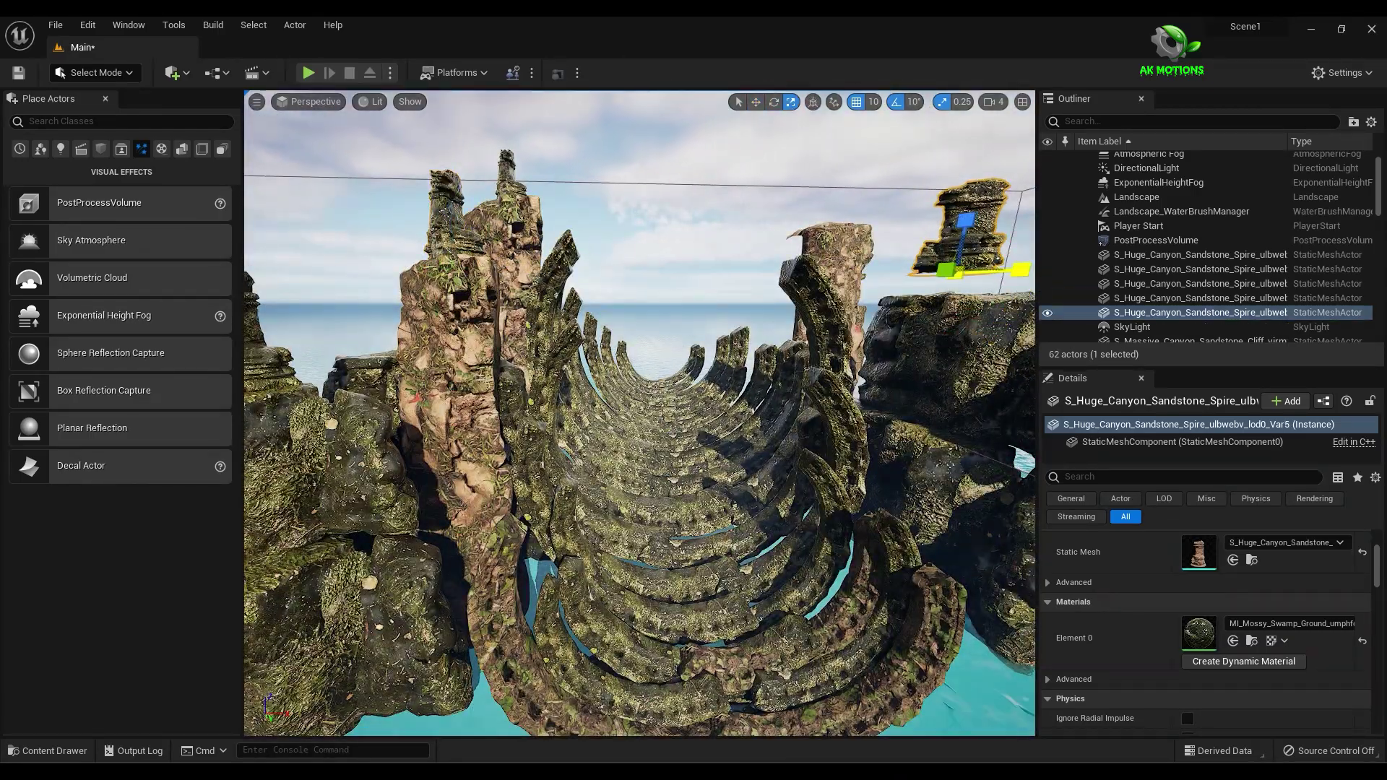
key(f)
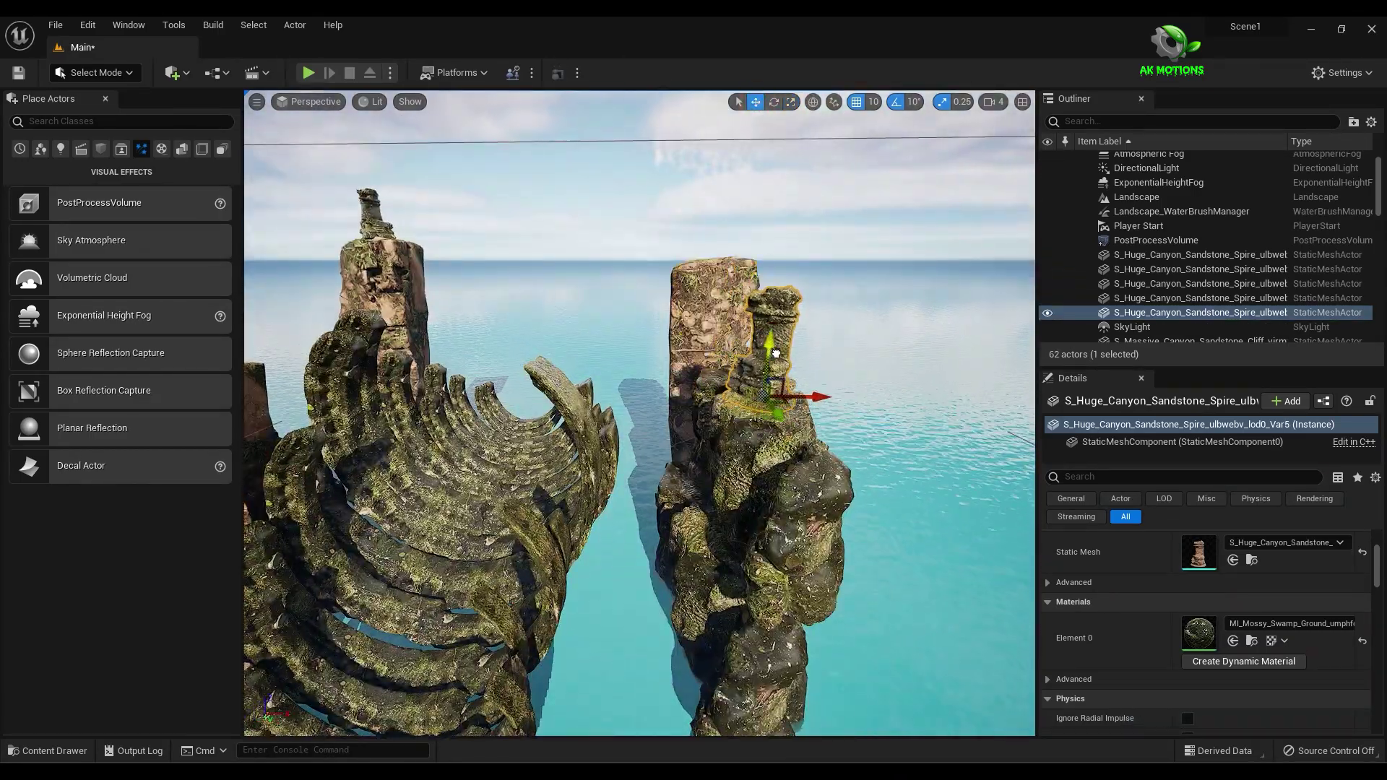
ctrl+click(758, 506)
click(697, 376)
right_drag(697, 396, 504, 484)
- Add the Huge Mossy Forest Cliff in front of the tunnel and assign it the MI_Mossy_Swamp_Ground material
click(47, 751)
drag(336, 622, 766, 547)
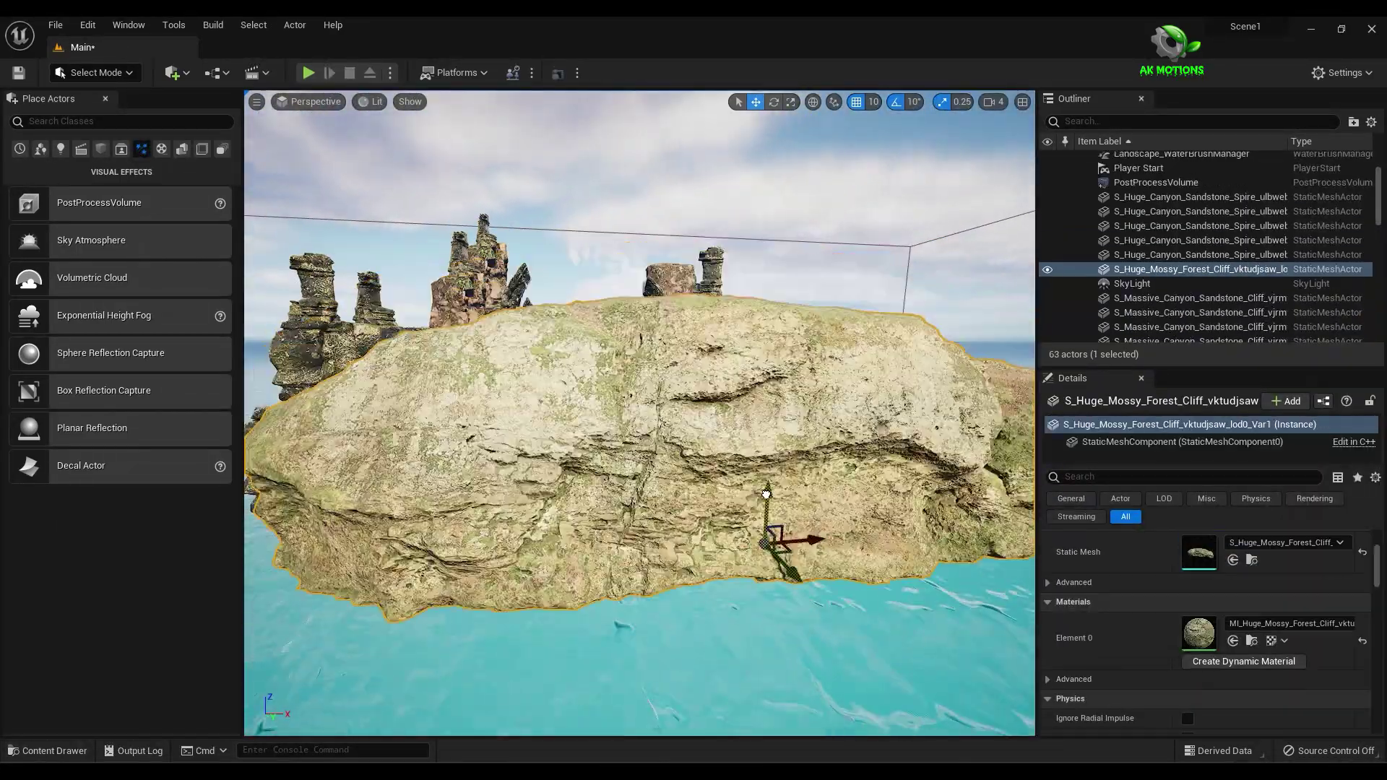
click(47, 751)
click(90, 654)
click(272, 623)
click(1232, 523)
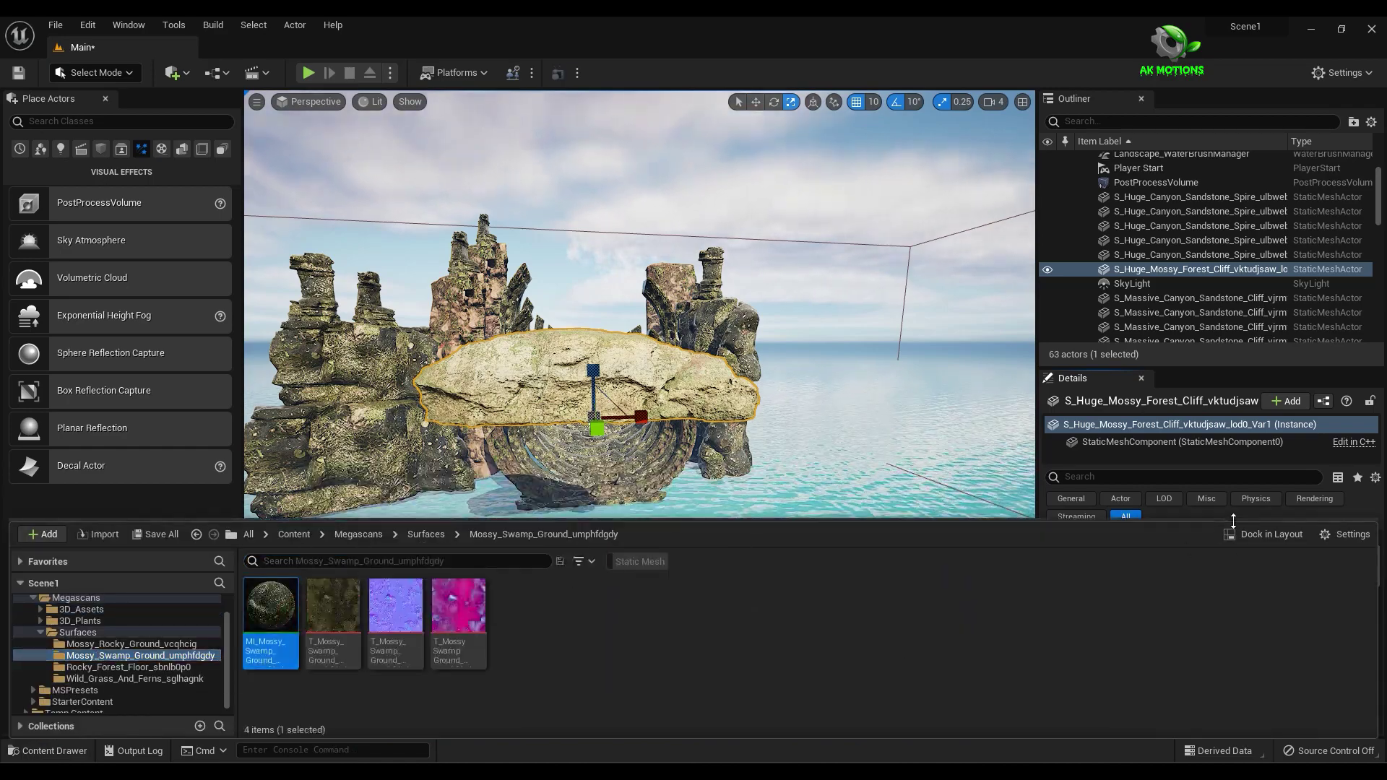
click(1233, 641)
- Move the forest cliff to the tunnel's right side and set a rotated copy of the sandstone cliff on it
key(w)
drag(636, 417, 925, 413)
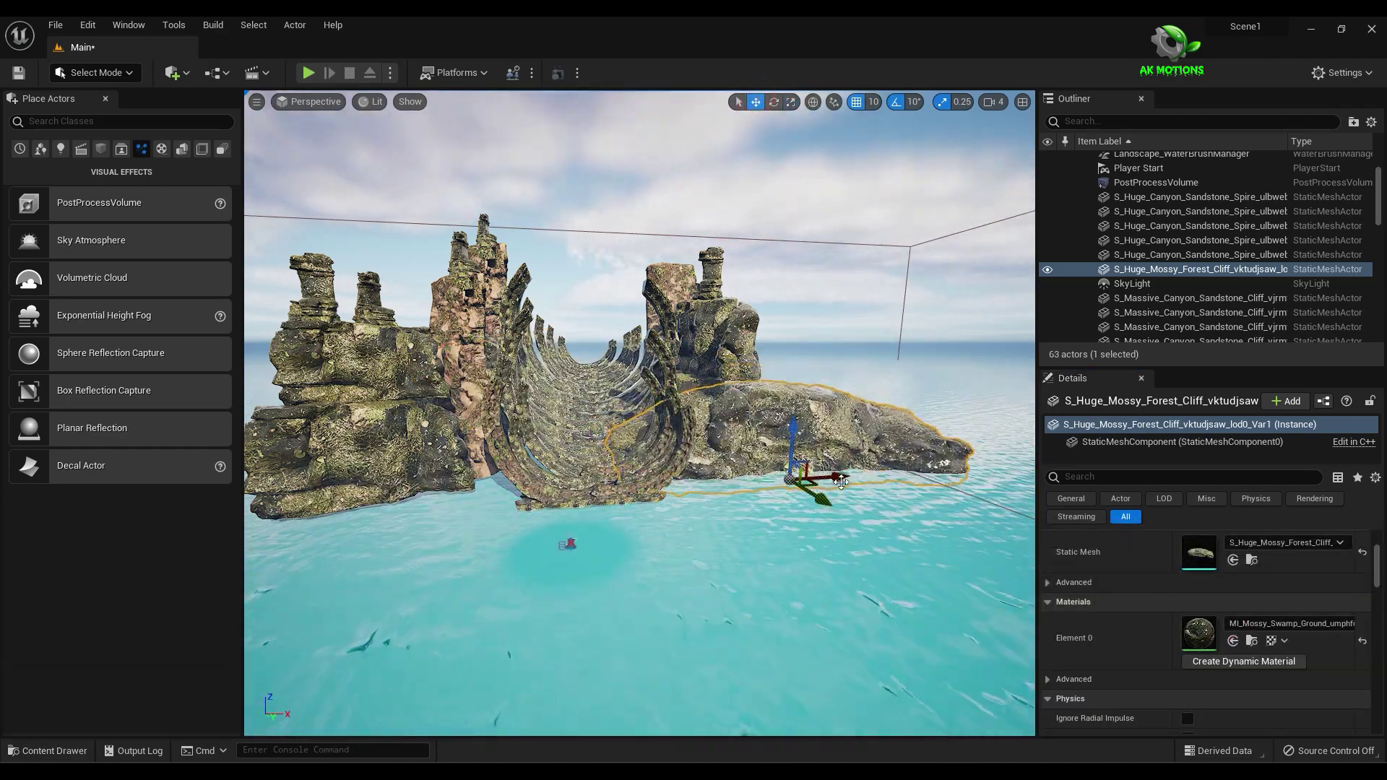
alt+drag(480, 492, 925, 483)
key(e)
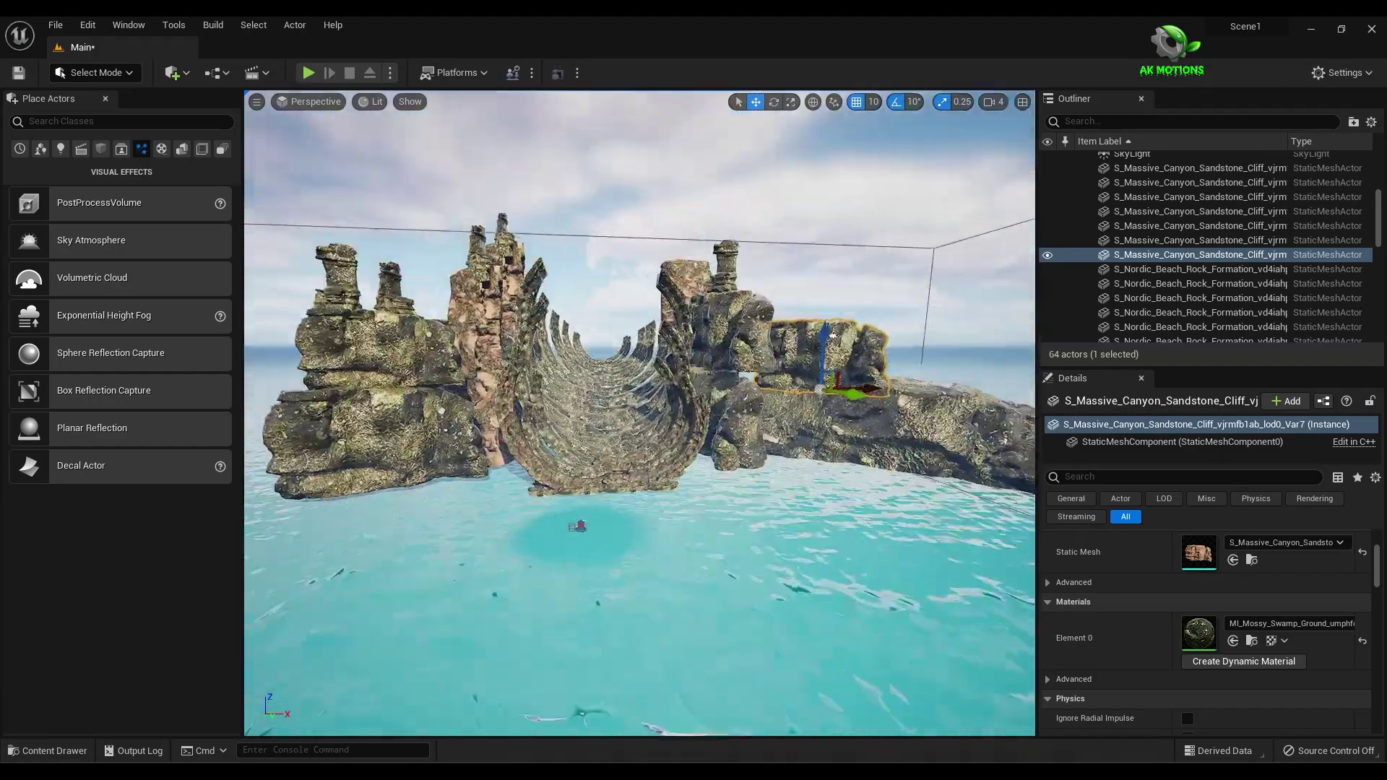
- Duplicate a mossy spire beside the left cliffs, then enlarge and rotate it into a tall rock tower
right_drag(533, 482, 492, 471)
click(467, 294)
click(790, 102)
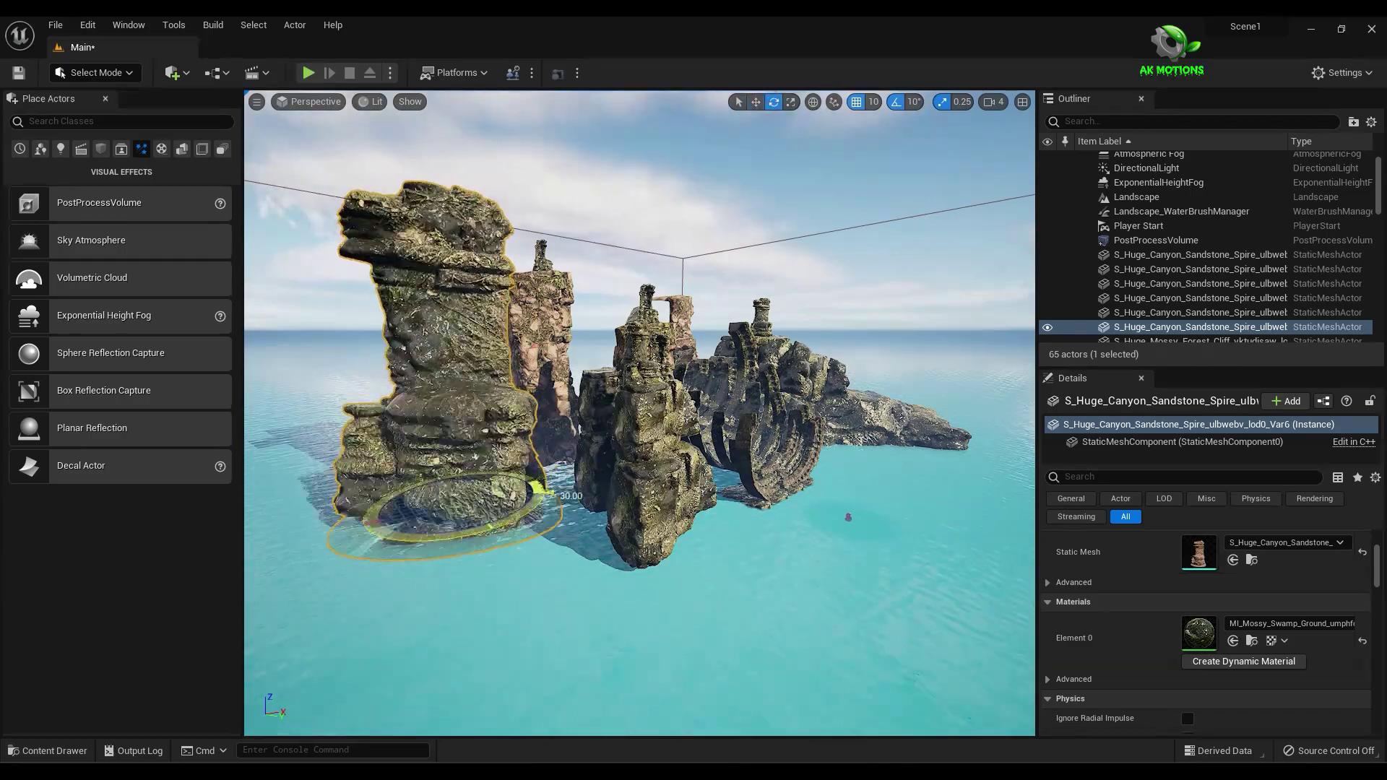
right_drag(580, 471, 539, 434)
- Duplicate small mossy spires onto the right quarry tower and the sandstone cliffs beside it
click(433, 289)
key(w)
alt+drag(477, 294, 629, 297)
right_drag(589, 311, 537, 374)
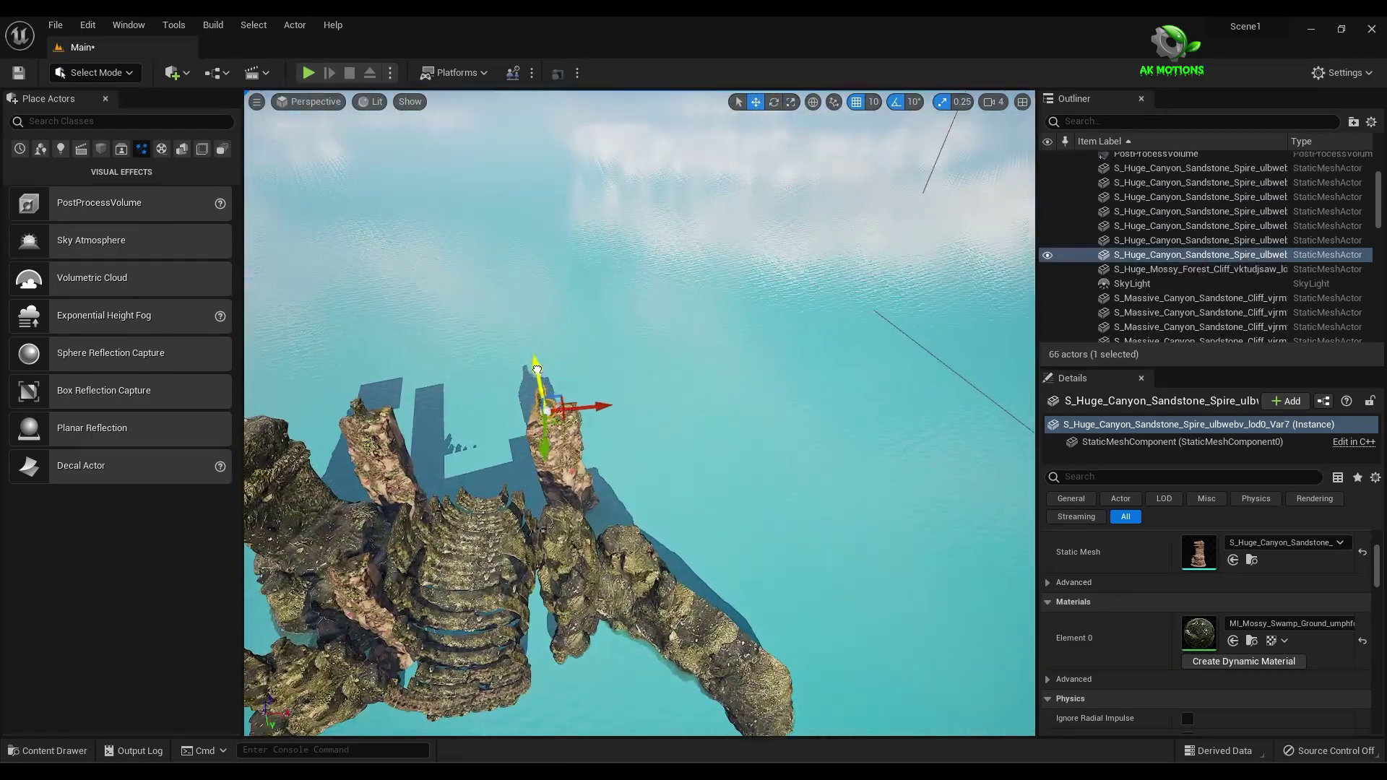
right_drag(688, 582, 633, 499)
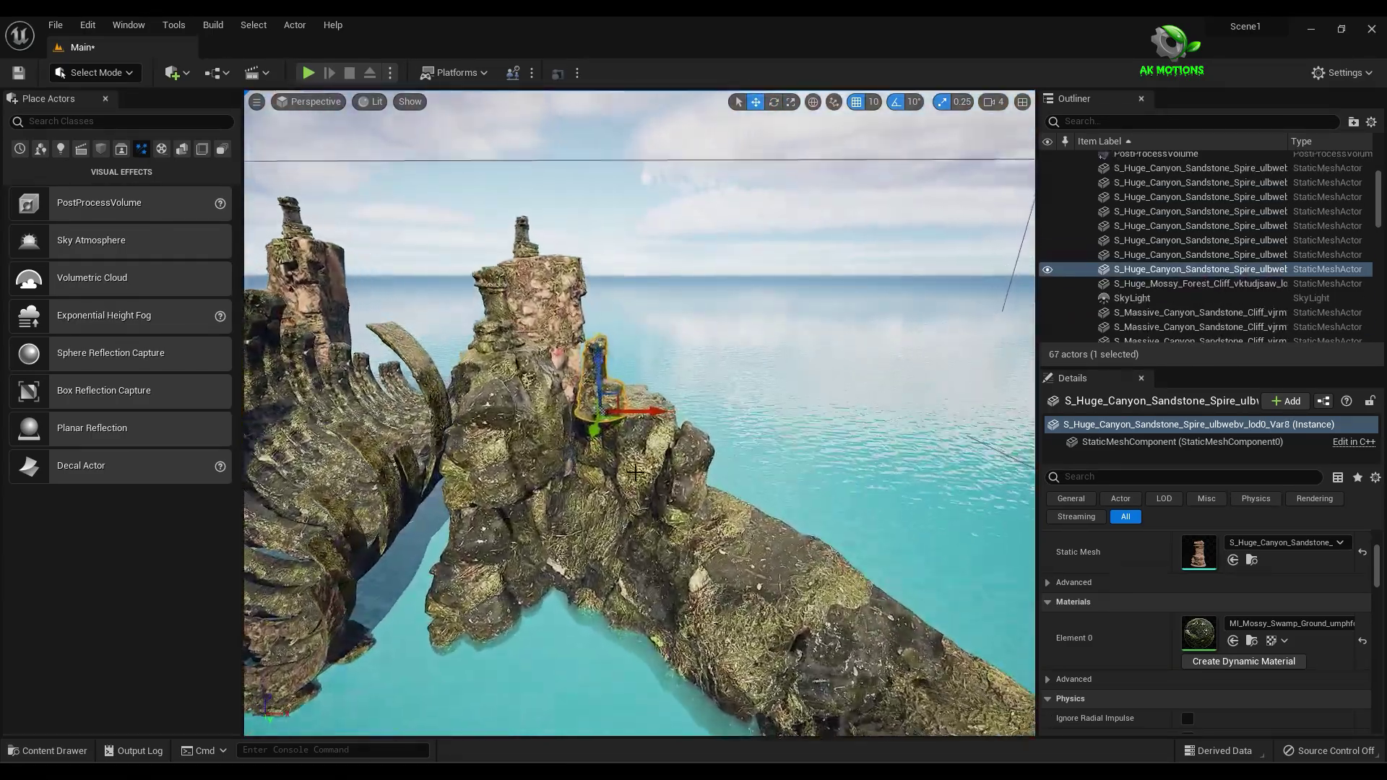
- Duplicate the Huge Mossy Forest Cliff to the far left of the formation, rotate it and slide it against the cliffs
right_drag(582, 546, 788, 451)
click(900, 470)
alt+drag(903, 510, 275, 510)
key(e)
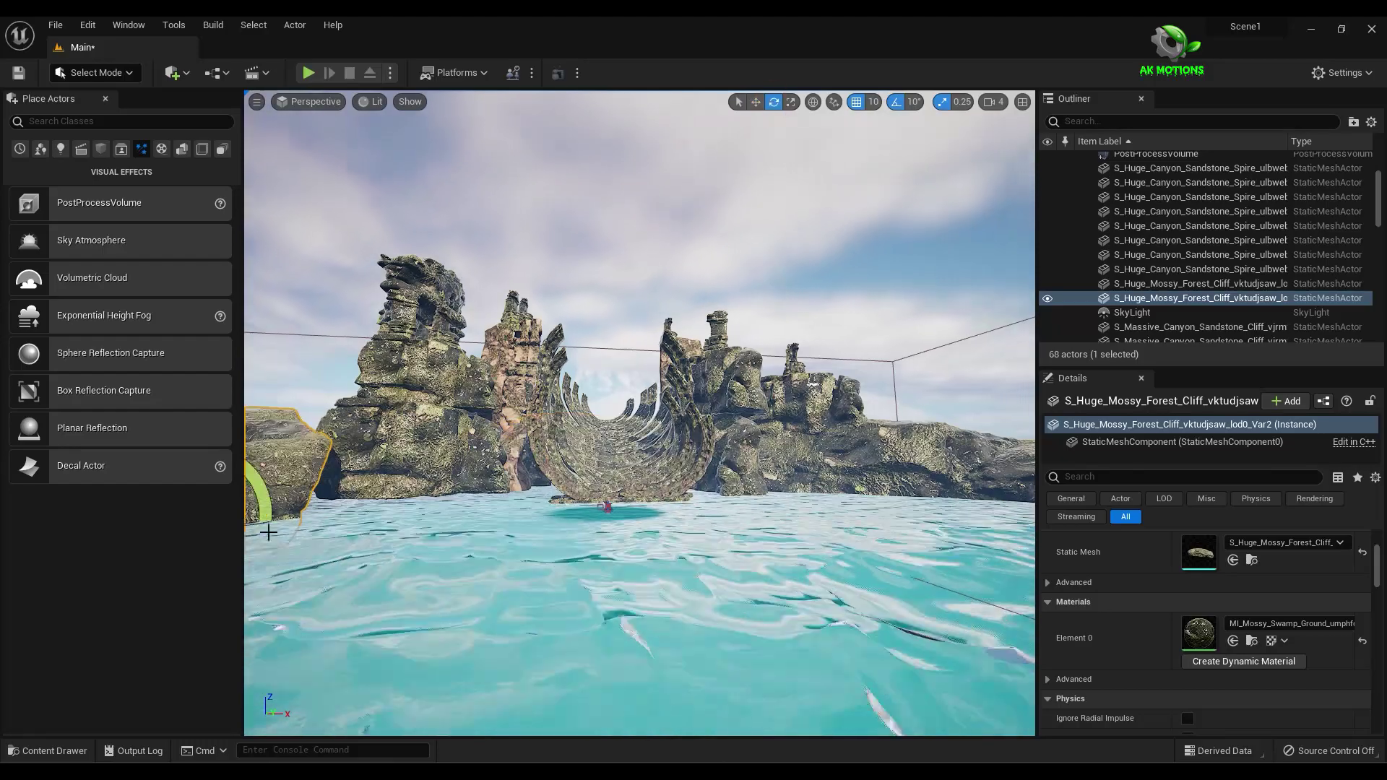
right_drag(269, 542, 304, 498)
mouse_move(318, 434)
mouse_down()
mouse_move(292, 421)
mouse_move(311, 433)
mouse_up()
key(w)
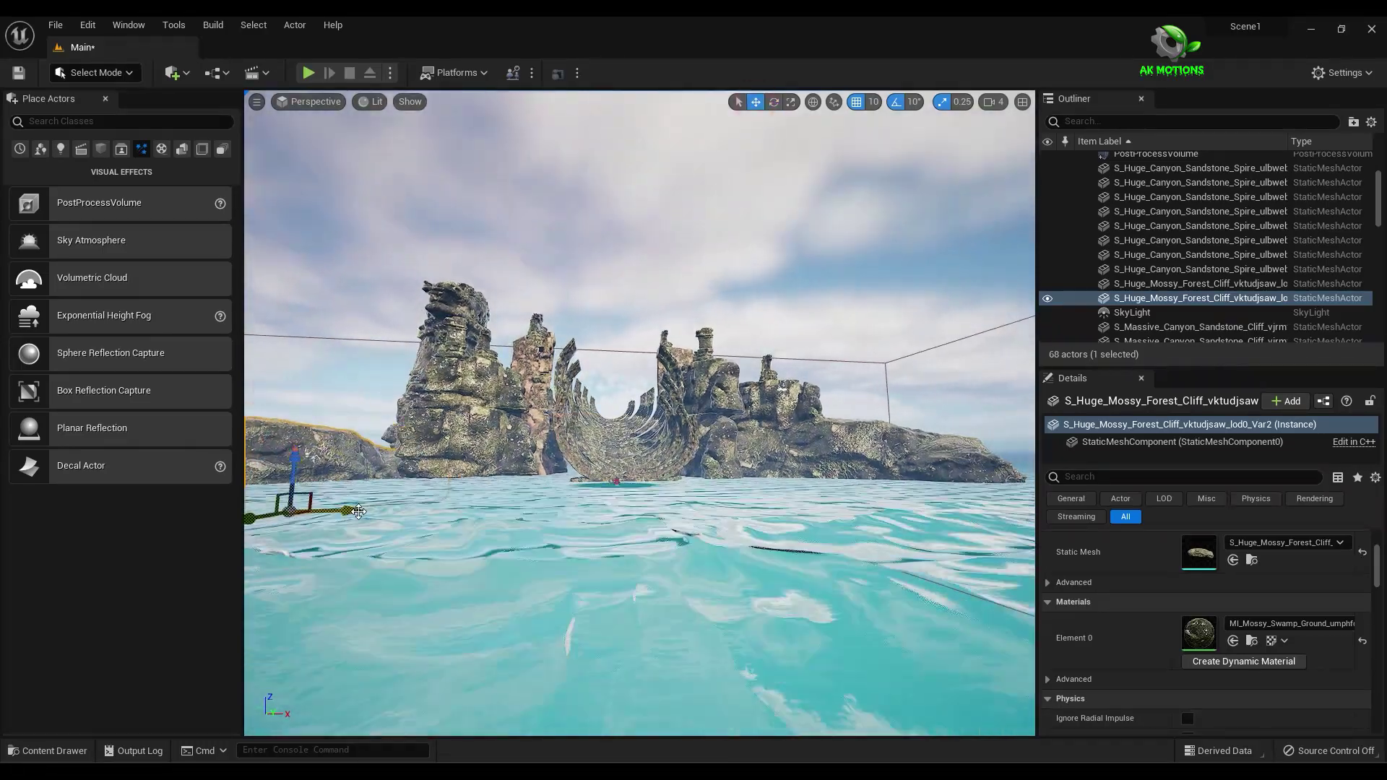
drag(335, 497, 418, 495)
- Duplicate the tall left spire onto the left forest cliff and assign the copy the MI_Rocky_Forest_Floor material
click(452, 347)
alt+drag(503, 475, 399, 475)
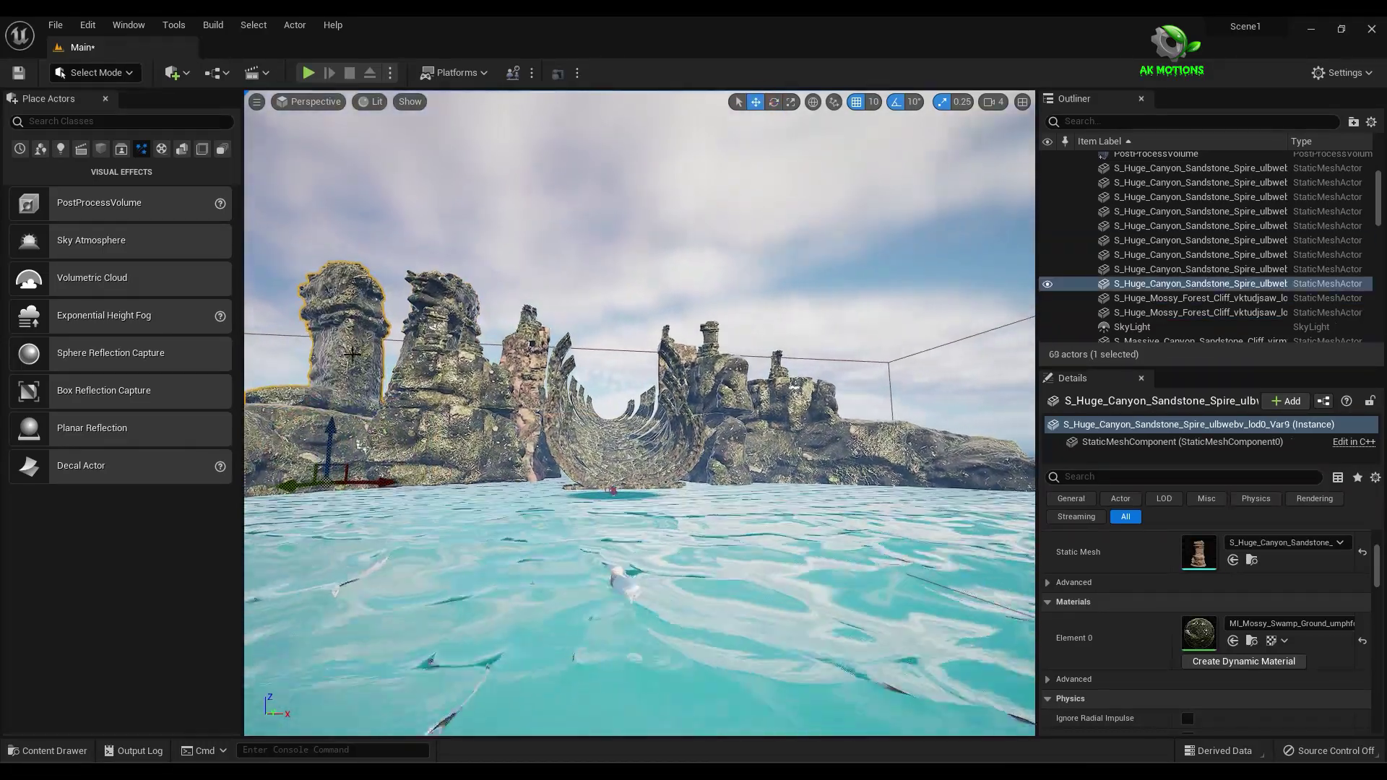
click(46, 751)
click(1230, 641)
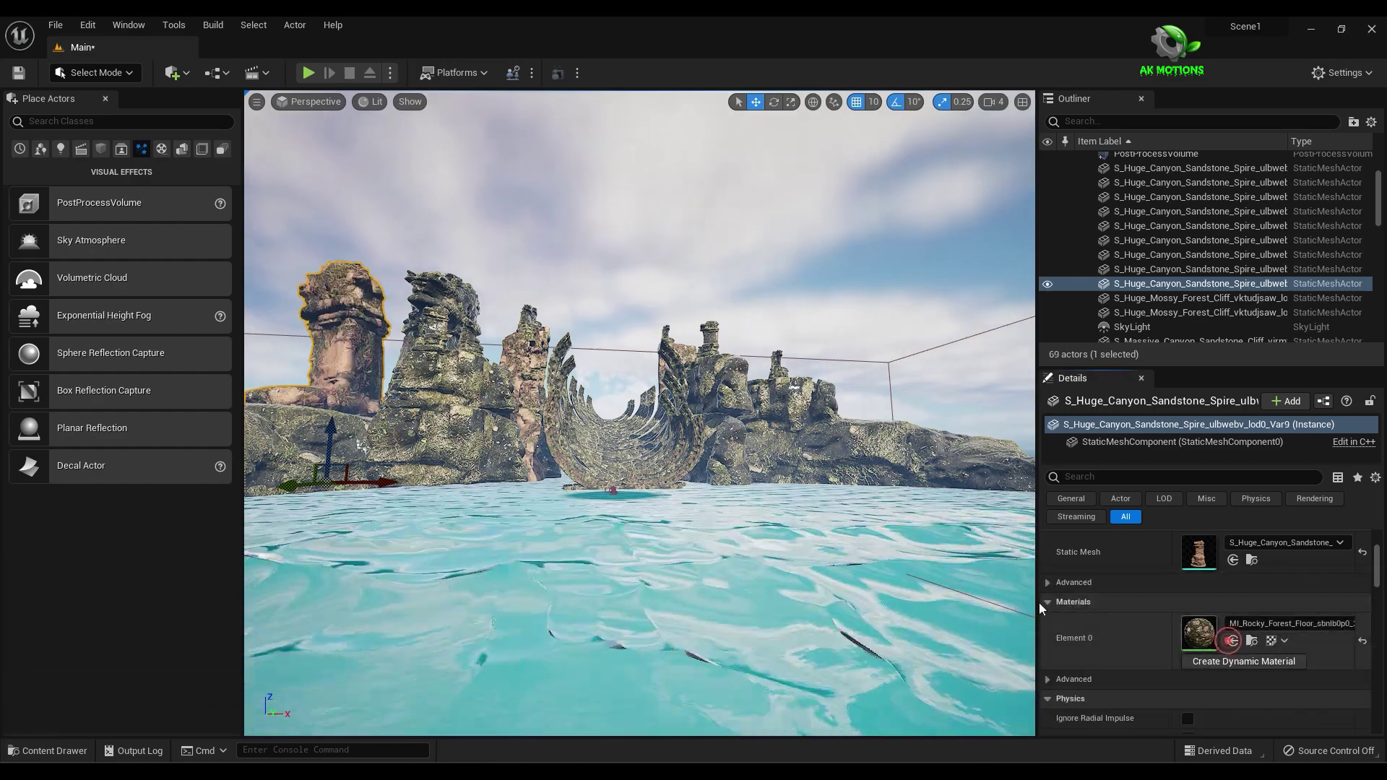
drag(940, 600, 940, 506)
scroll(617, 557, up, 3)
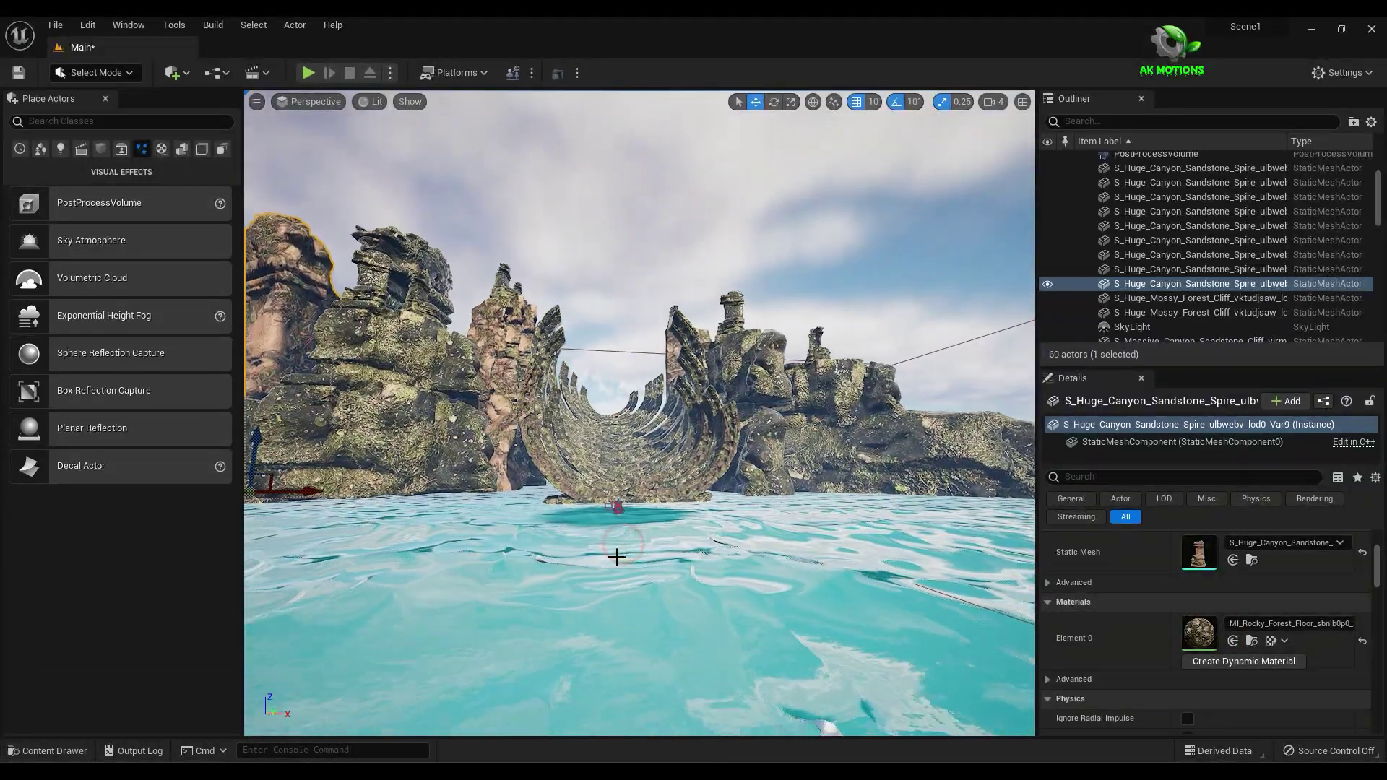
- Open the Megascans 3D_Plants folder and filter its contents to static meshes
click(72, 747)
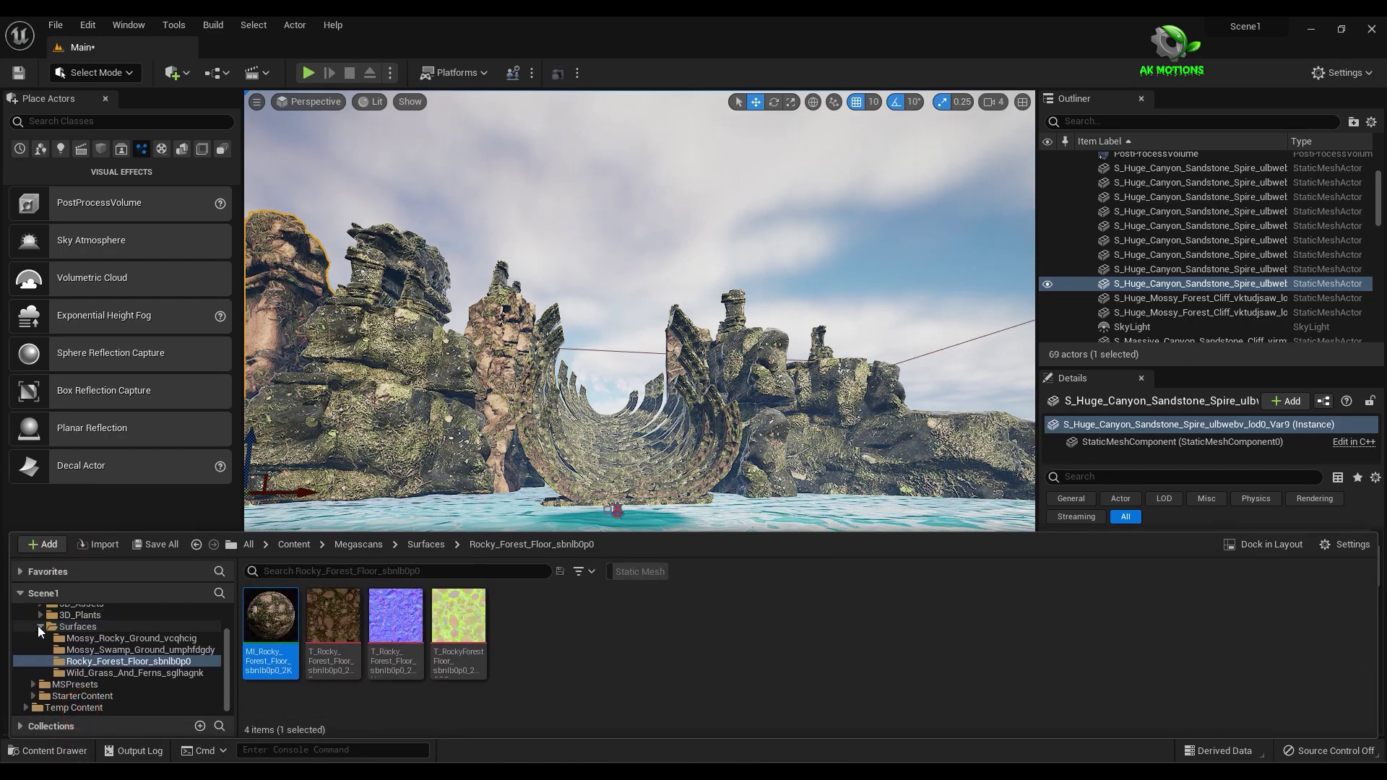
click(39, 626)
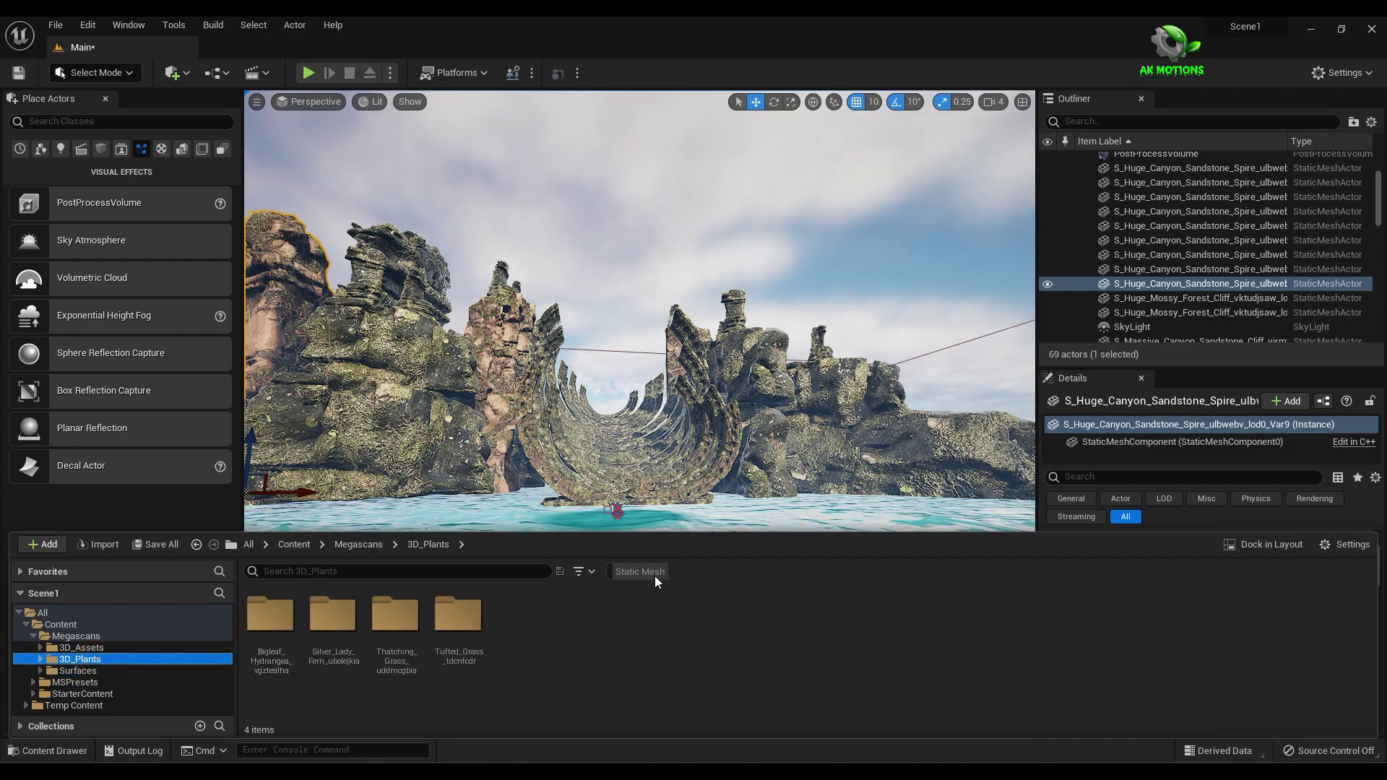
click(610, 572)
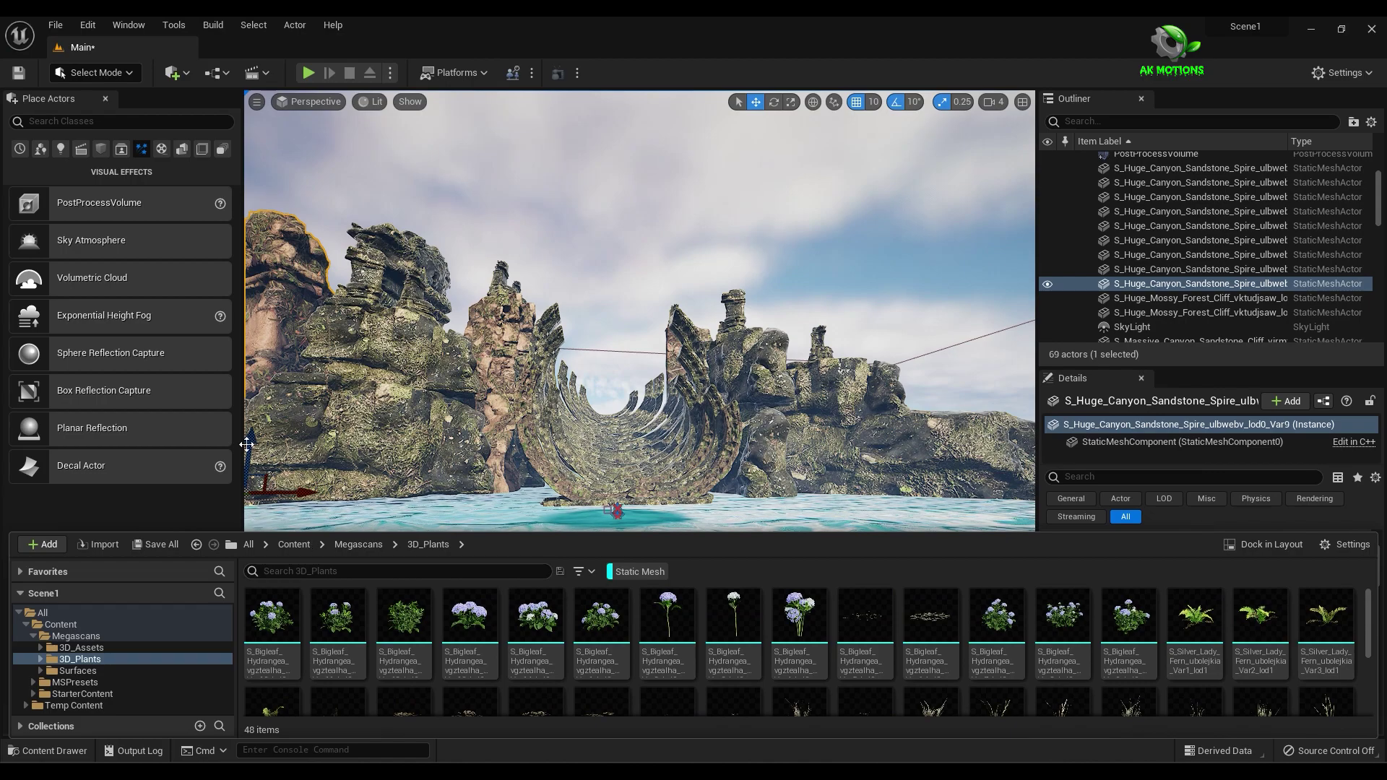
- Duplicate the mossy sandstone cliff from the left formation, move the copy in front of the tunnel and scale it down
scroll(664, 476, up, 2)
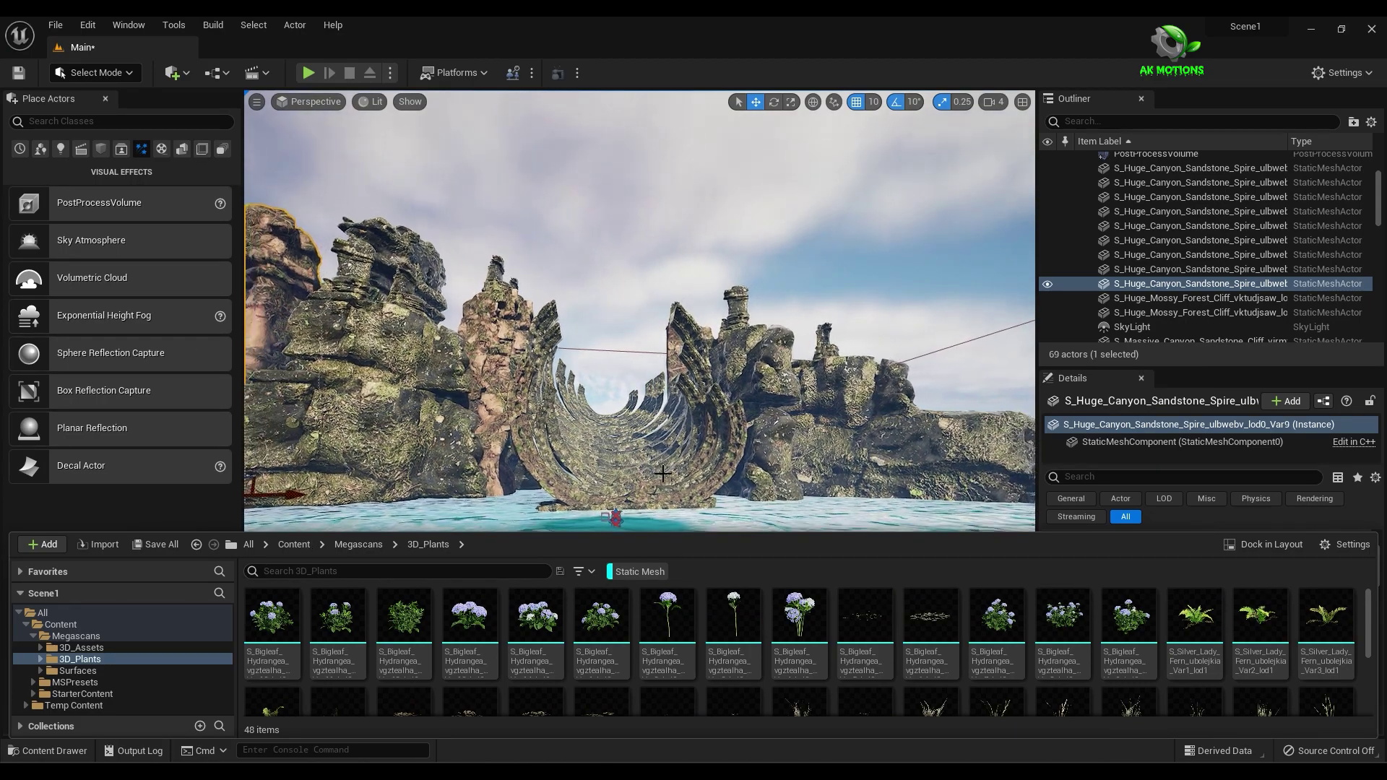
scroll(664, 474, down, 4)
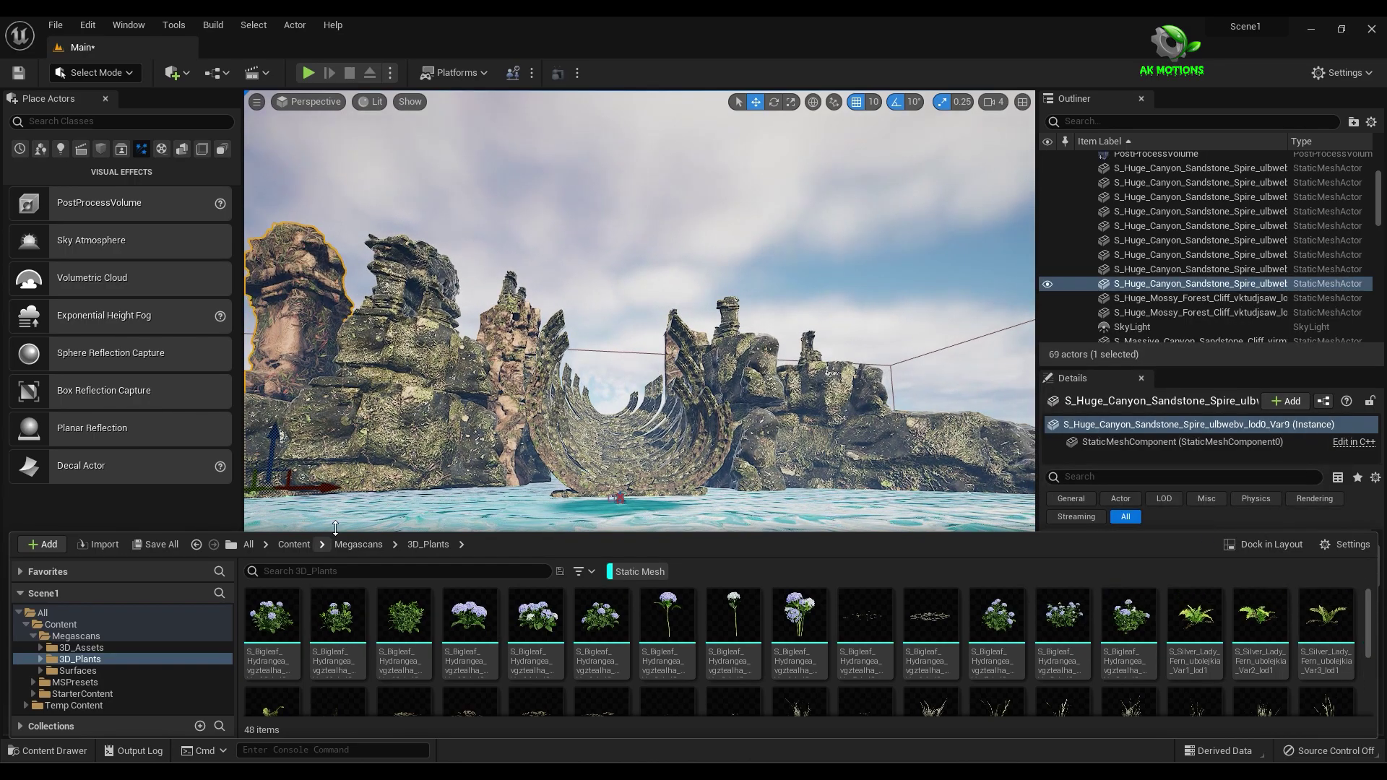
click(394, 354)
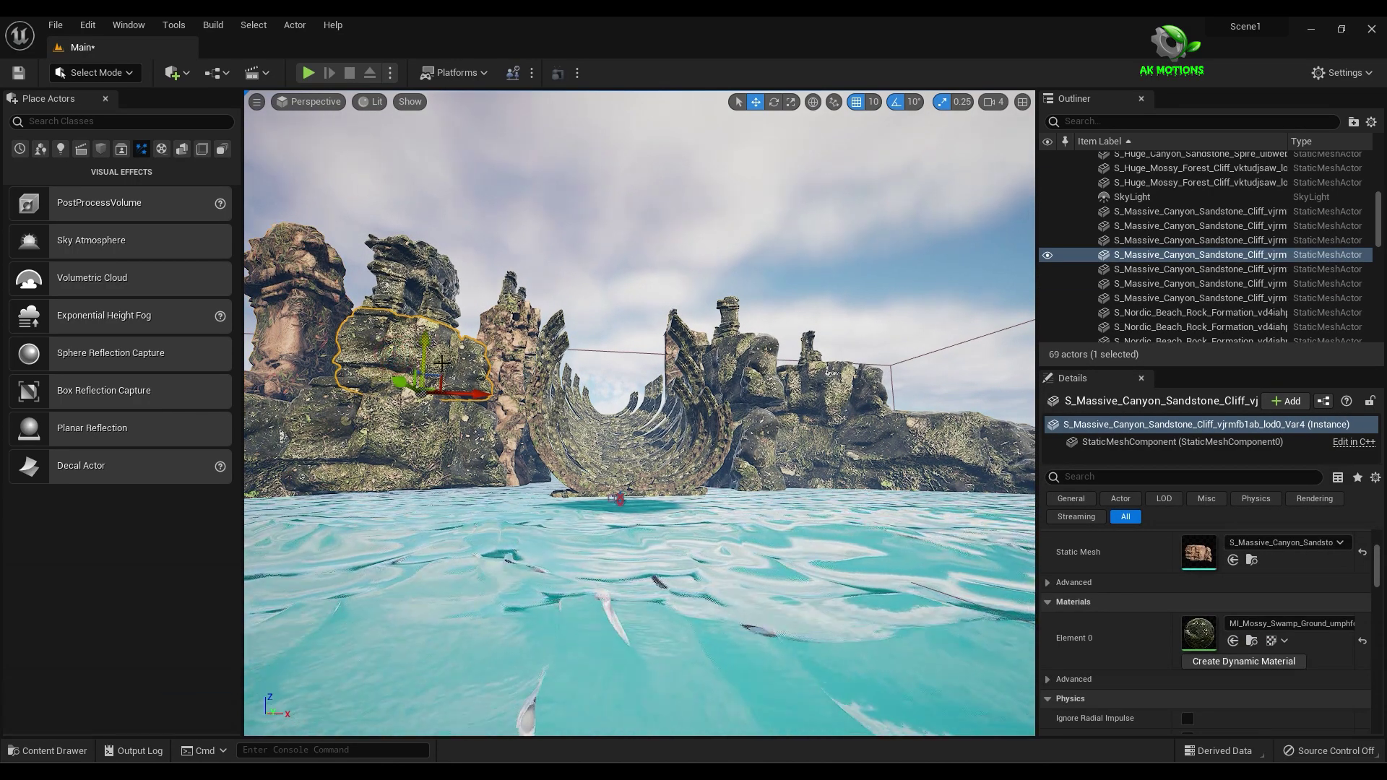
alt+drag(477, 394, 521, 397)
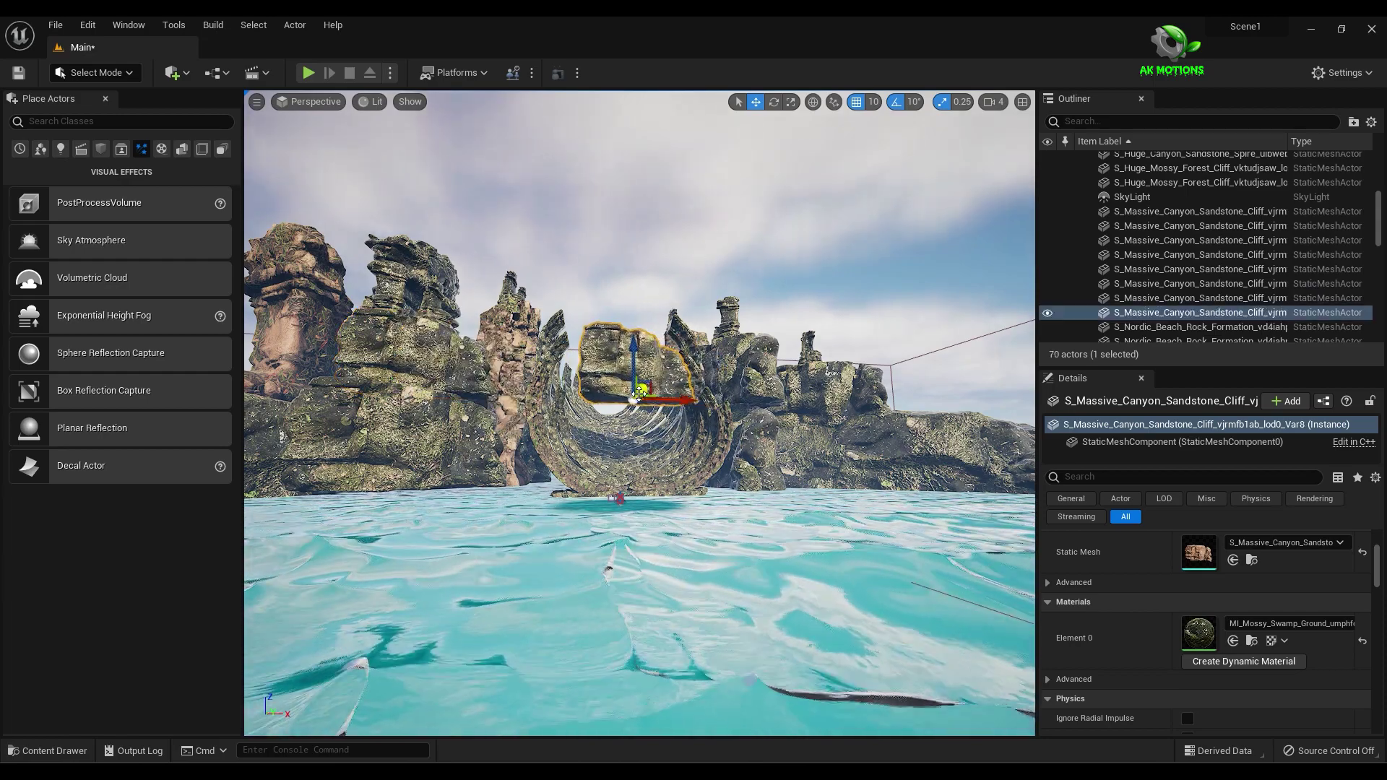
drag(640, 392, 735, 245)
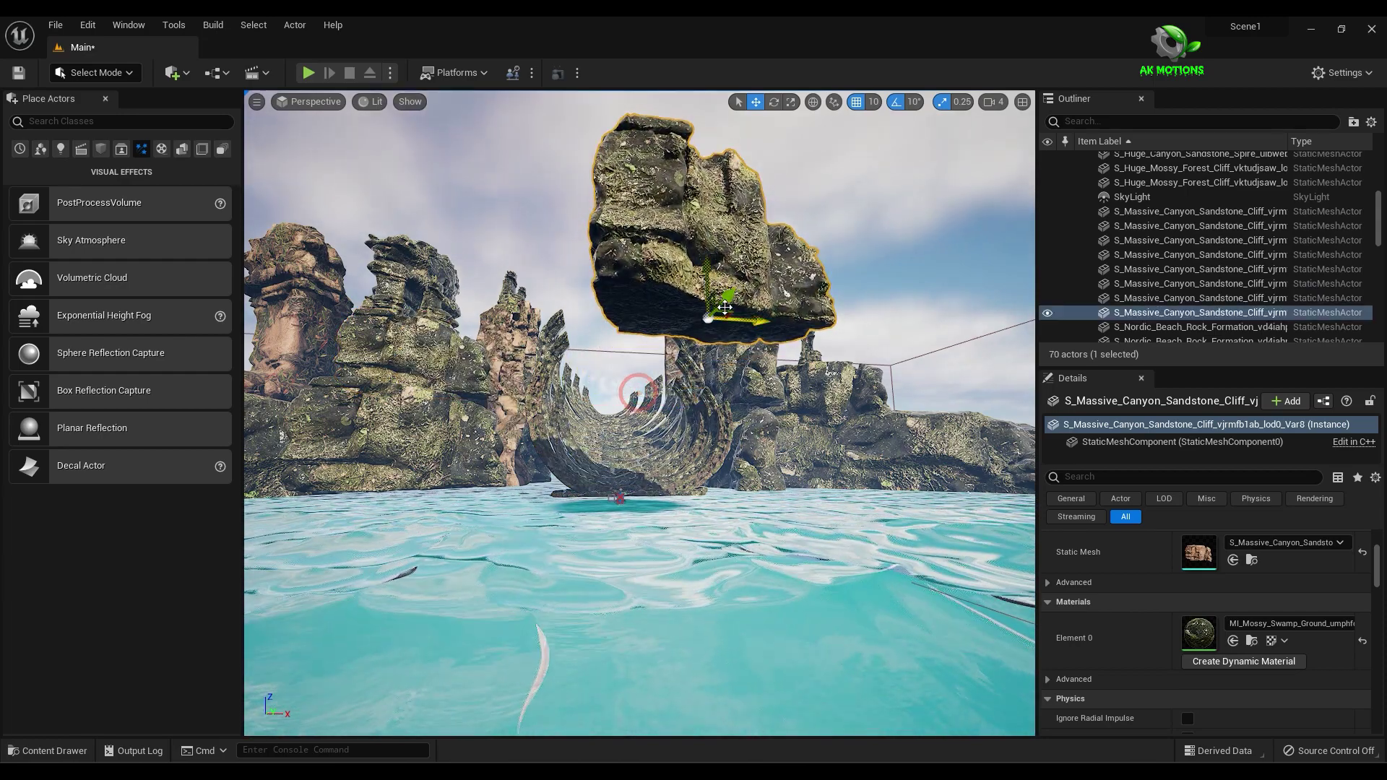
drag(725, 307, 644, 476)
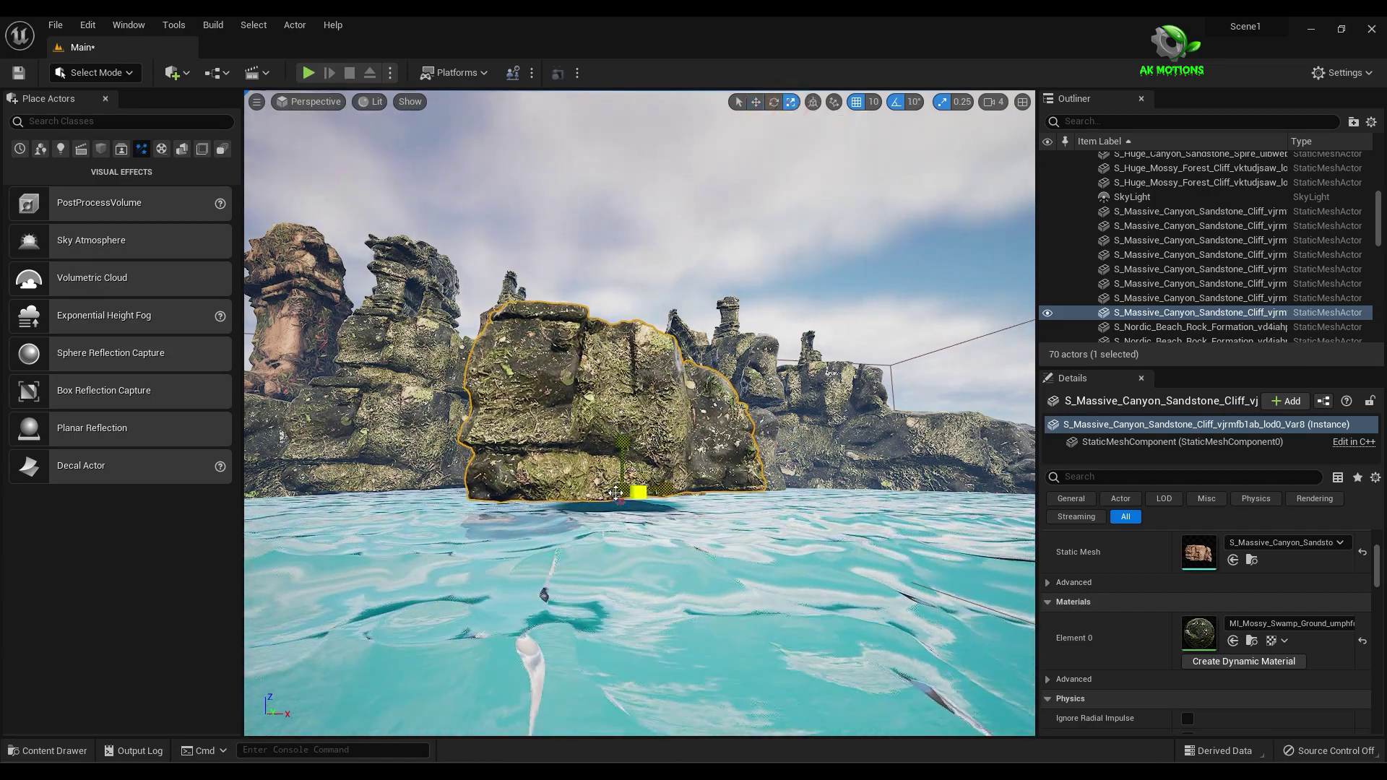
mouse_move(616, 492)
mouse_down()
mouse_move(627, 480)
mouse_move(603, 506)
mouse_up()
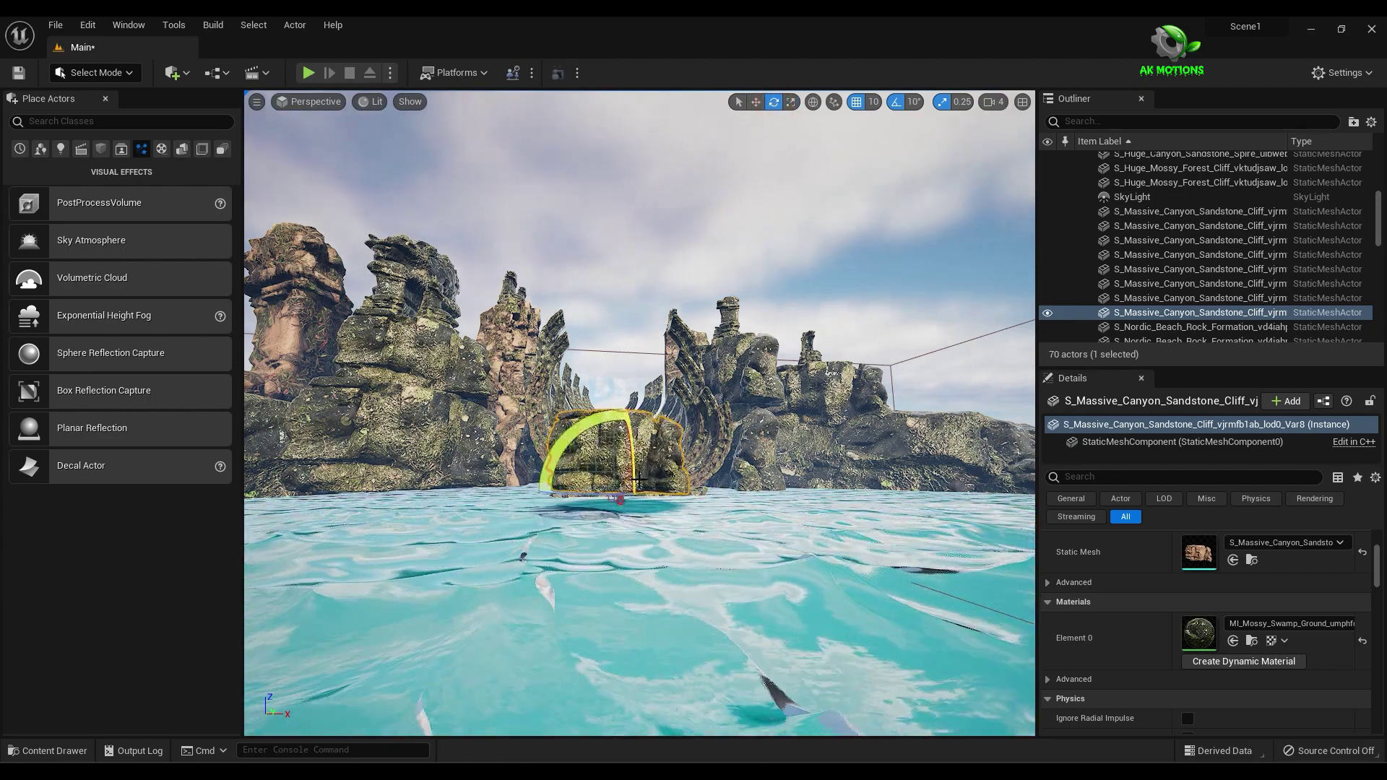
- Rotate the small cliff copy and set it in the water in the foreground before the tunnel
scroll(639, 479, up, 7)
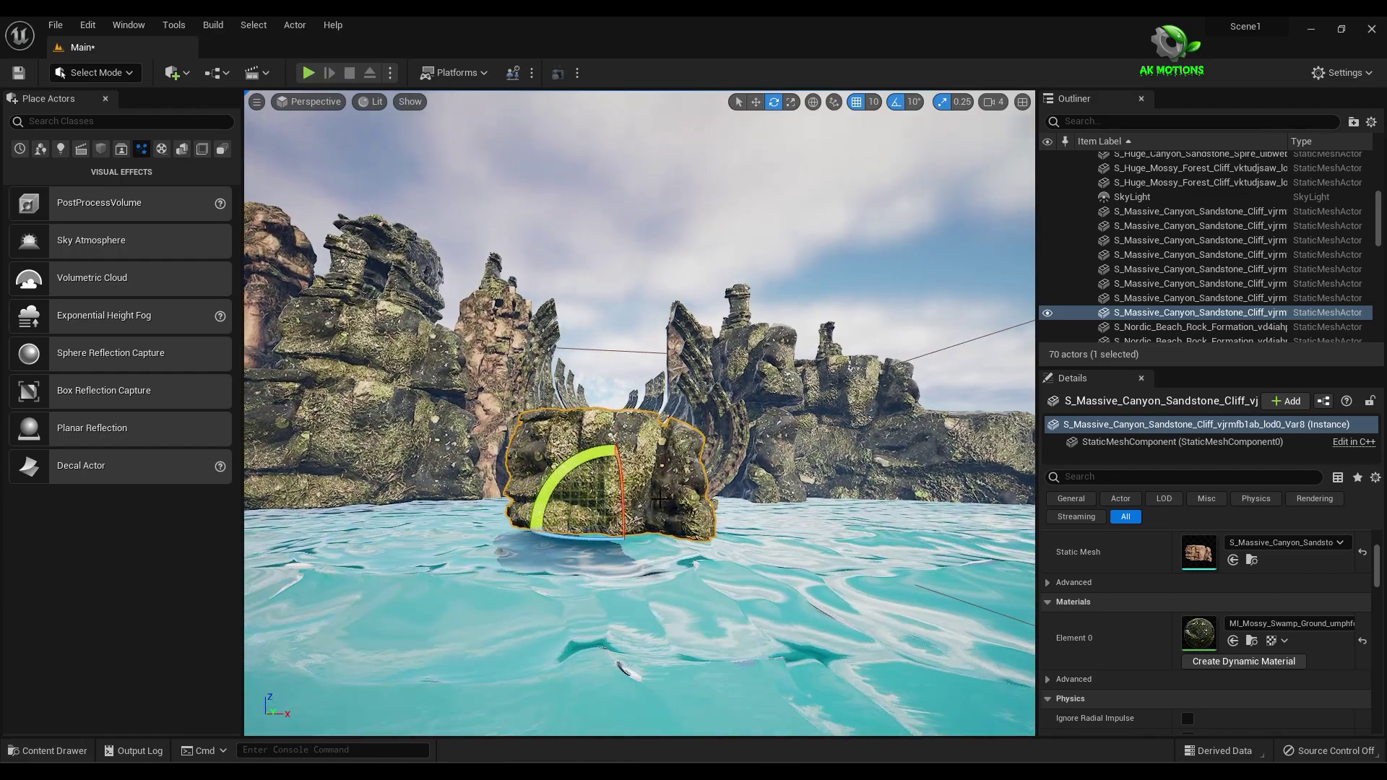
scroll(660, 498, up, 6)
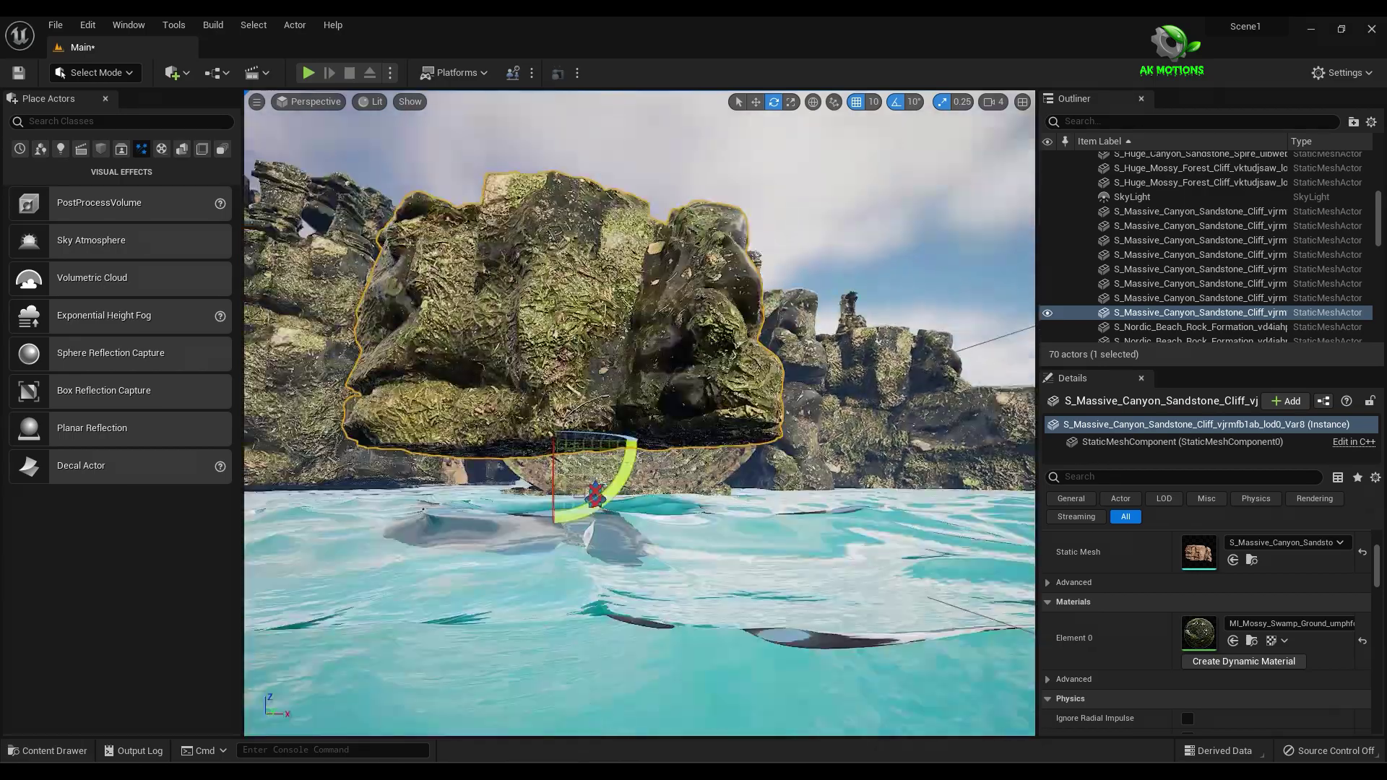
key(e)
right_drag(690, 366, 674, 370)
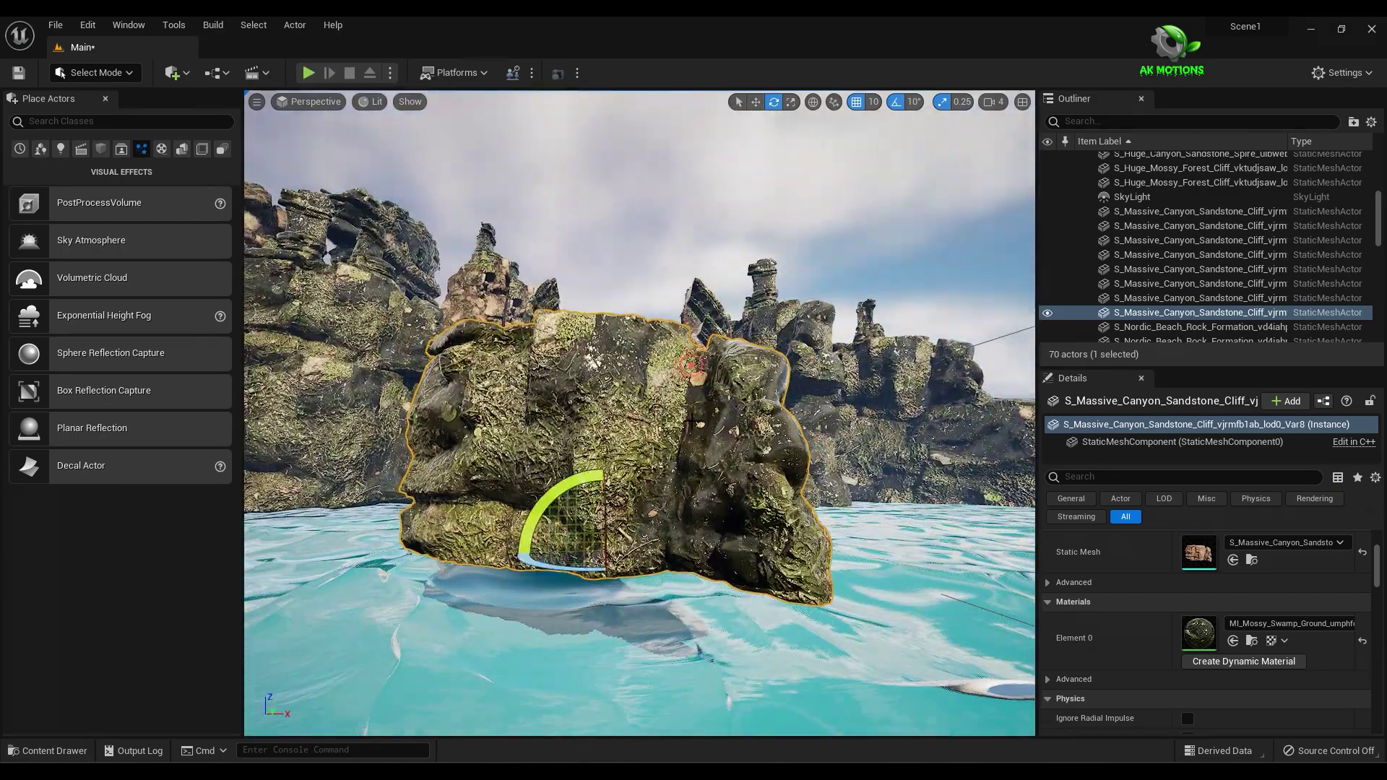
middle_drag(692, 421, 601, 558)
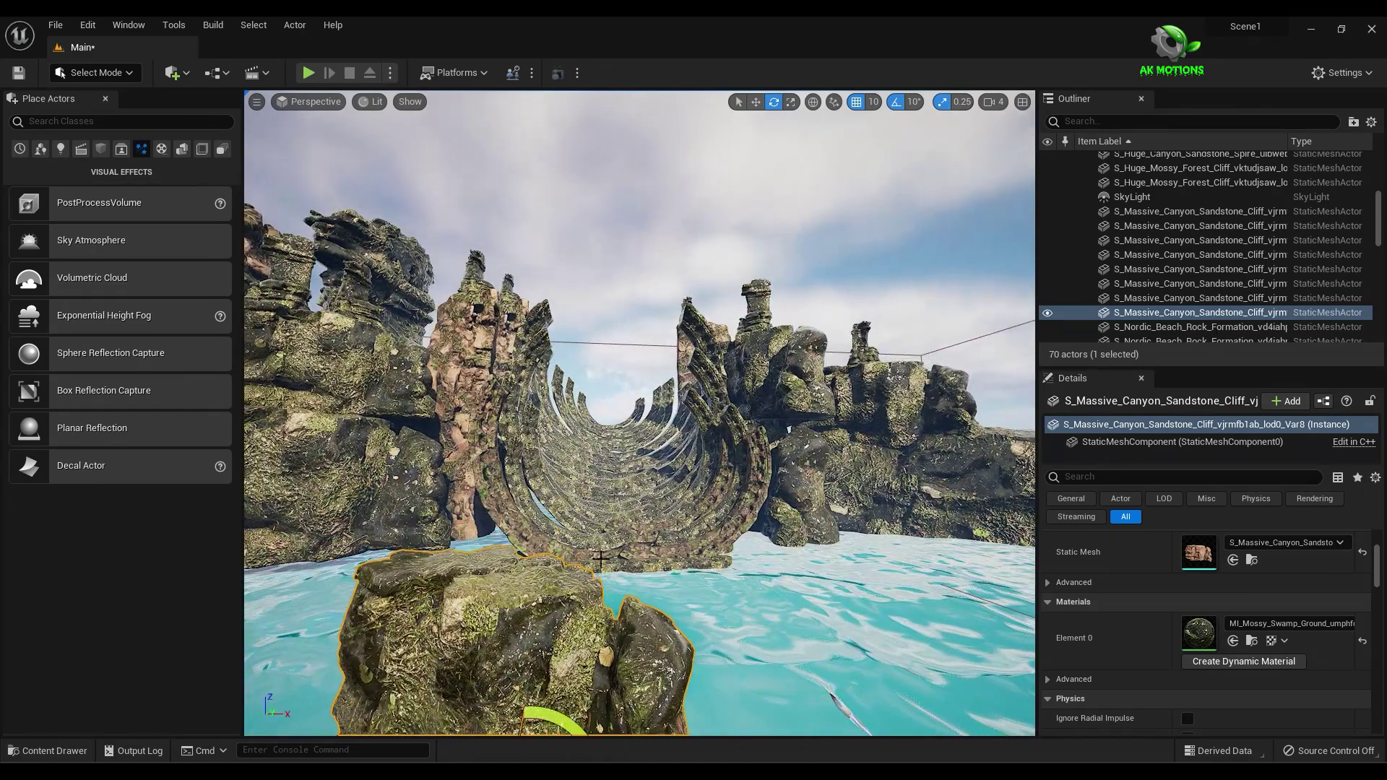
scroll(600, 558, down, 3)
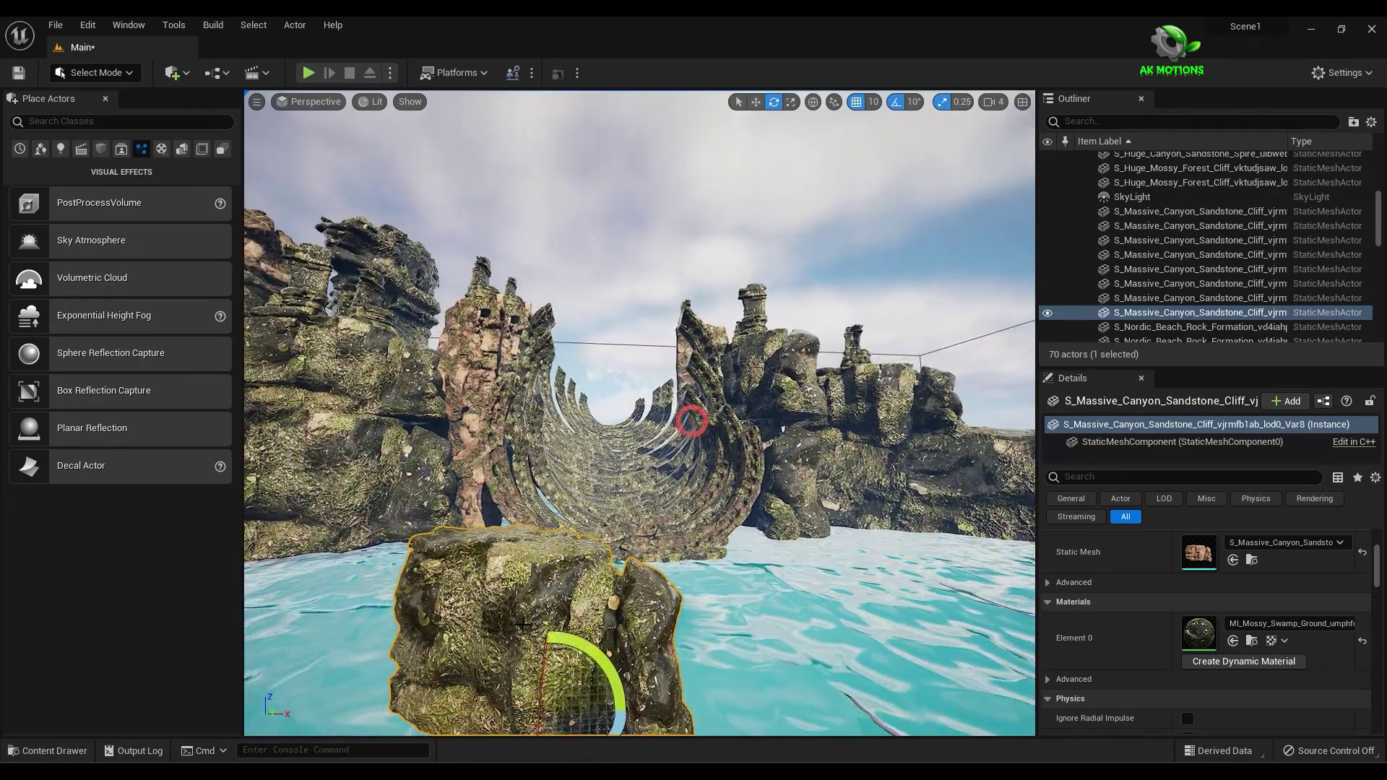
- Switch to Foliage mode and enlarge the list of foliage types to show the imported plants
click(108, 73)
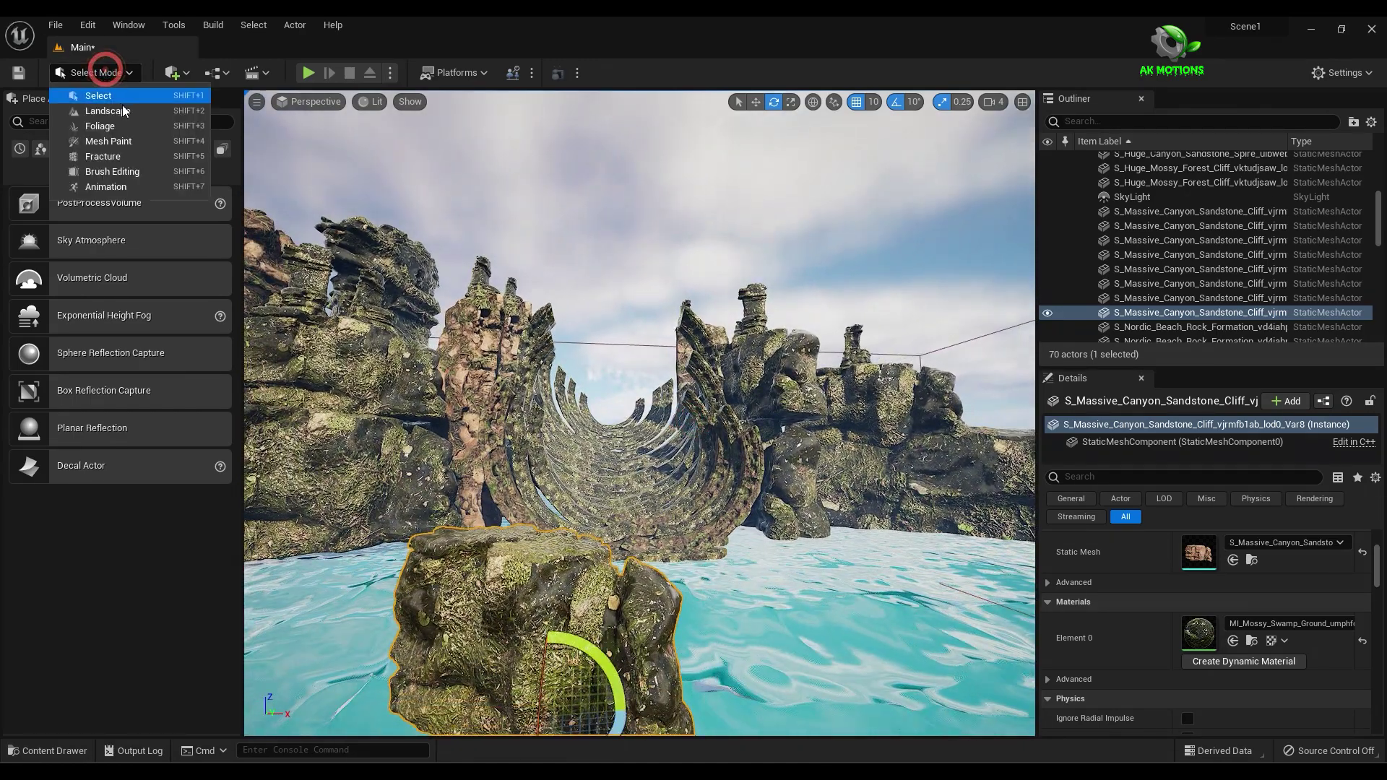
click(116, 126)
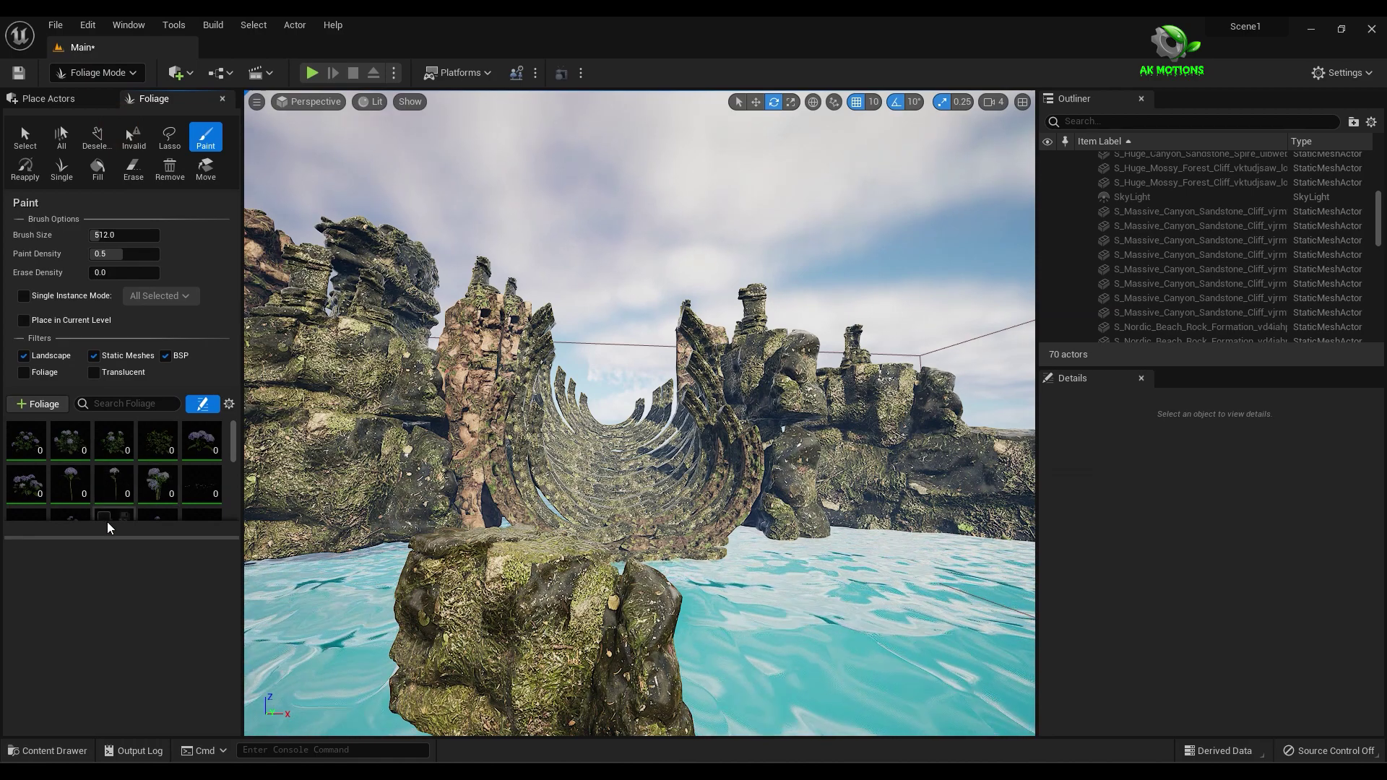
drag(109, 553, 109, 727)
scroll(155, 570, down, 2)
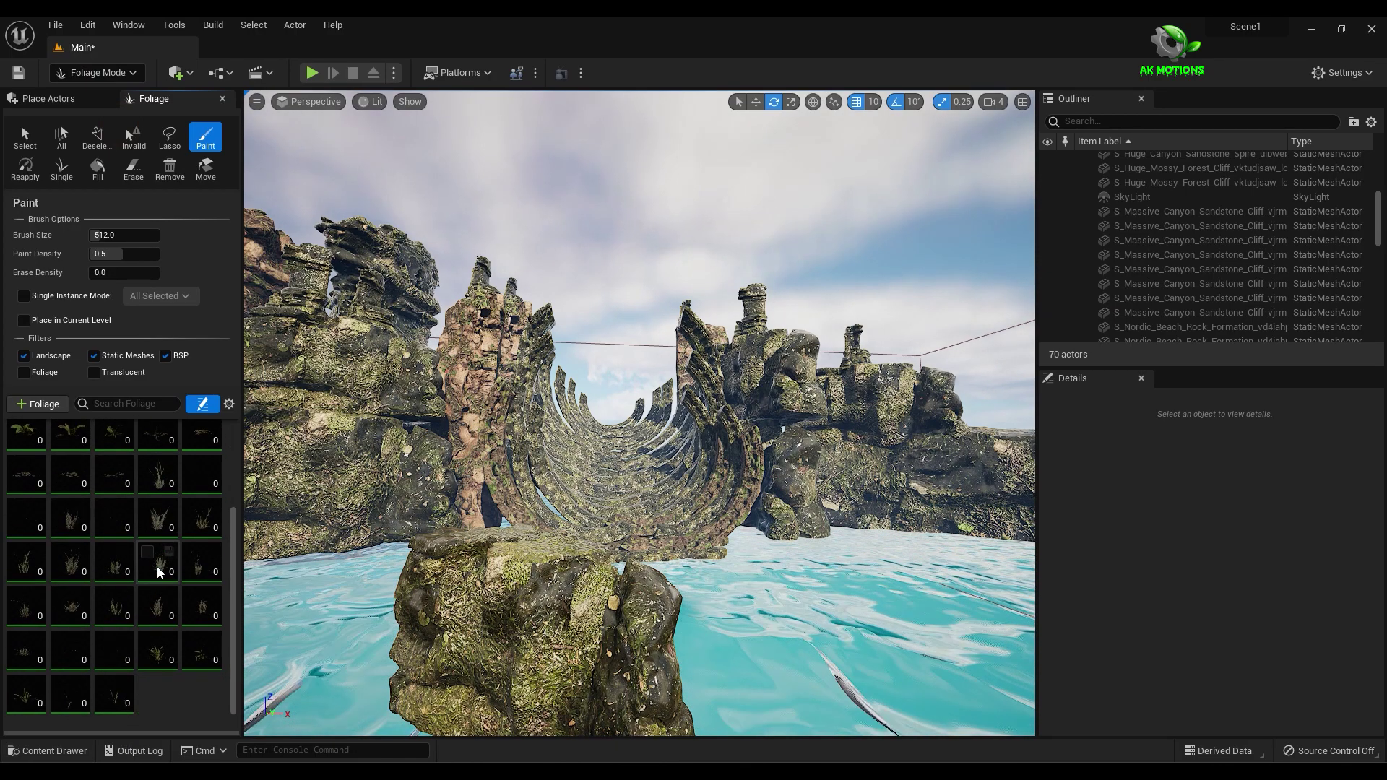
scroll(155, 578, up, 2)
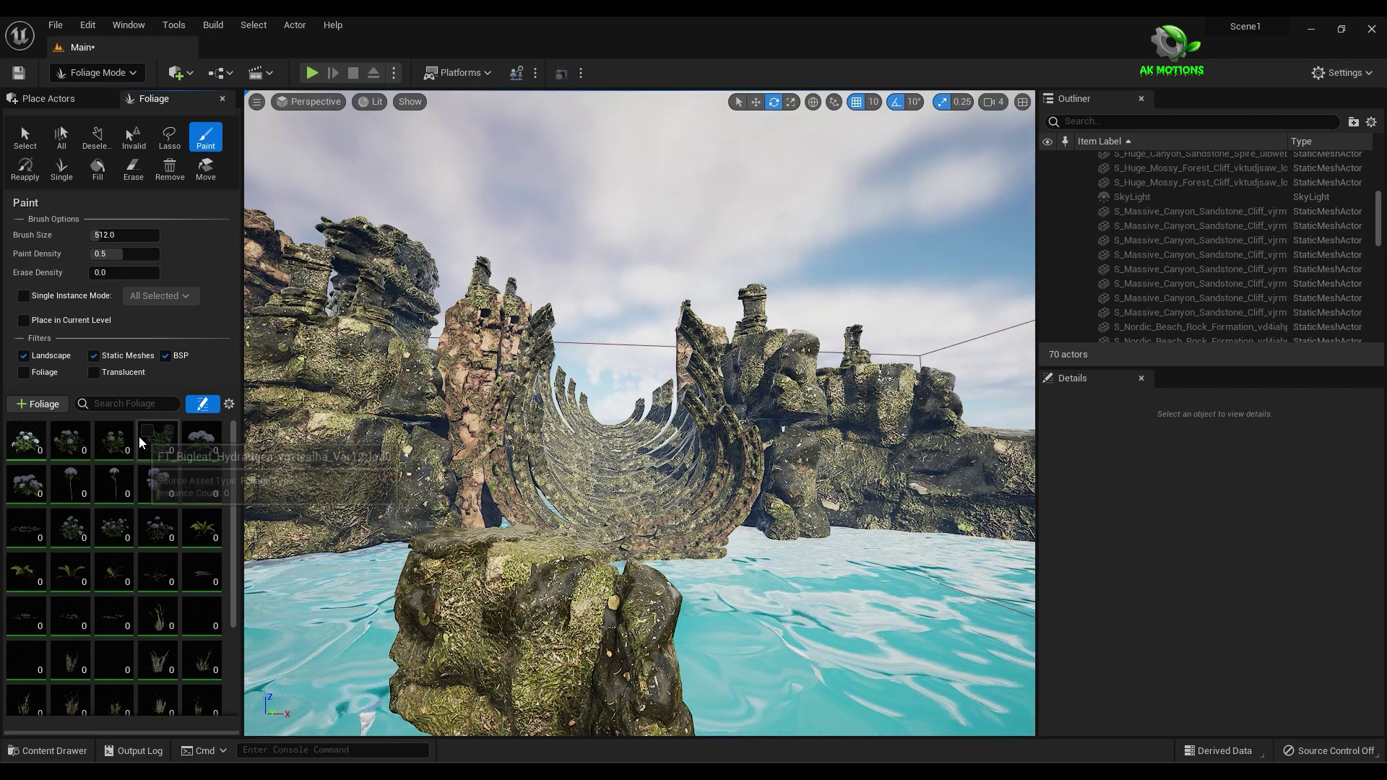
- Activate selected Bigleaf Hydrangea, Silver Lady Fern and Tufted Grass foliage types for painting
click(18, 562)
click(190, 561)
scroll(166, 585, down, 3)
click(16, 602)
click(60, 602)
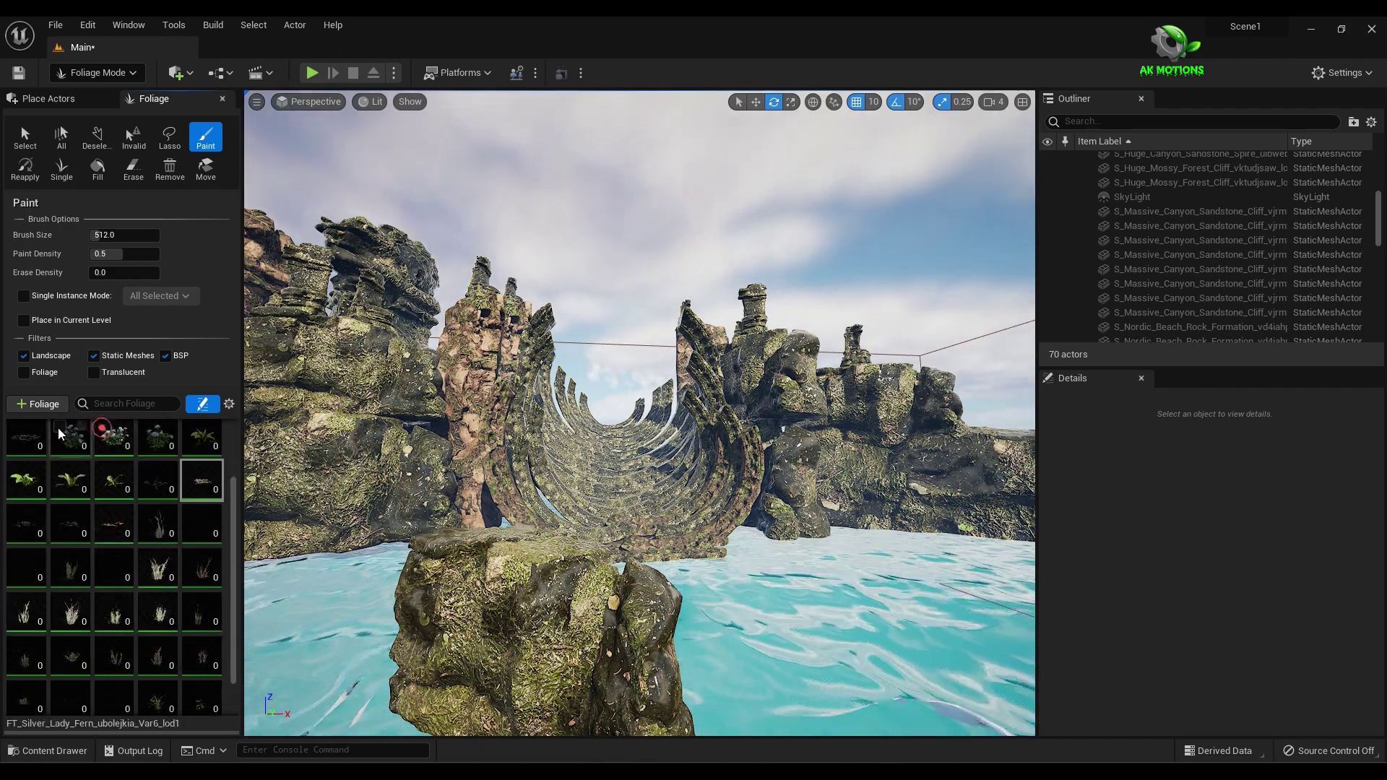
scroll(57, 432, down, 1)
scroll(81, 536, up, 3)
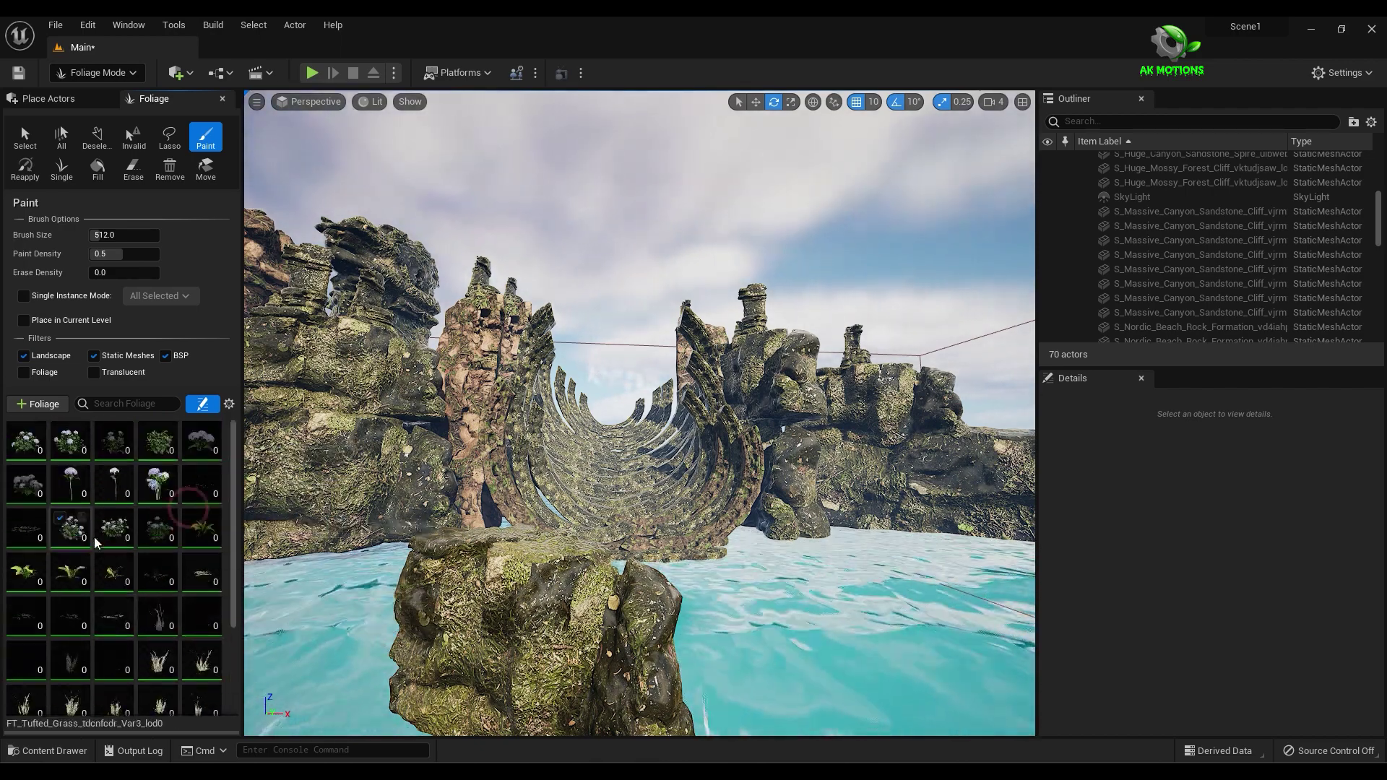
scroll(516, 592, up, 2)
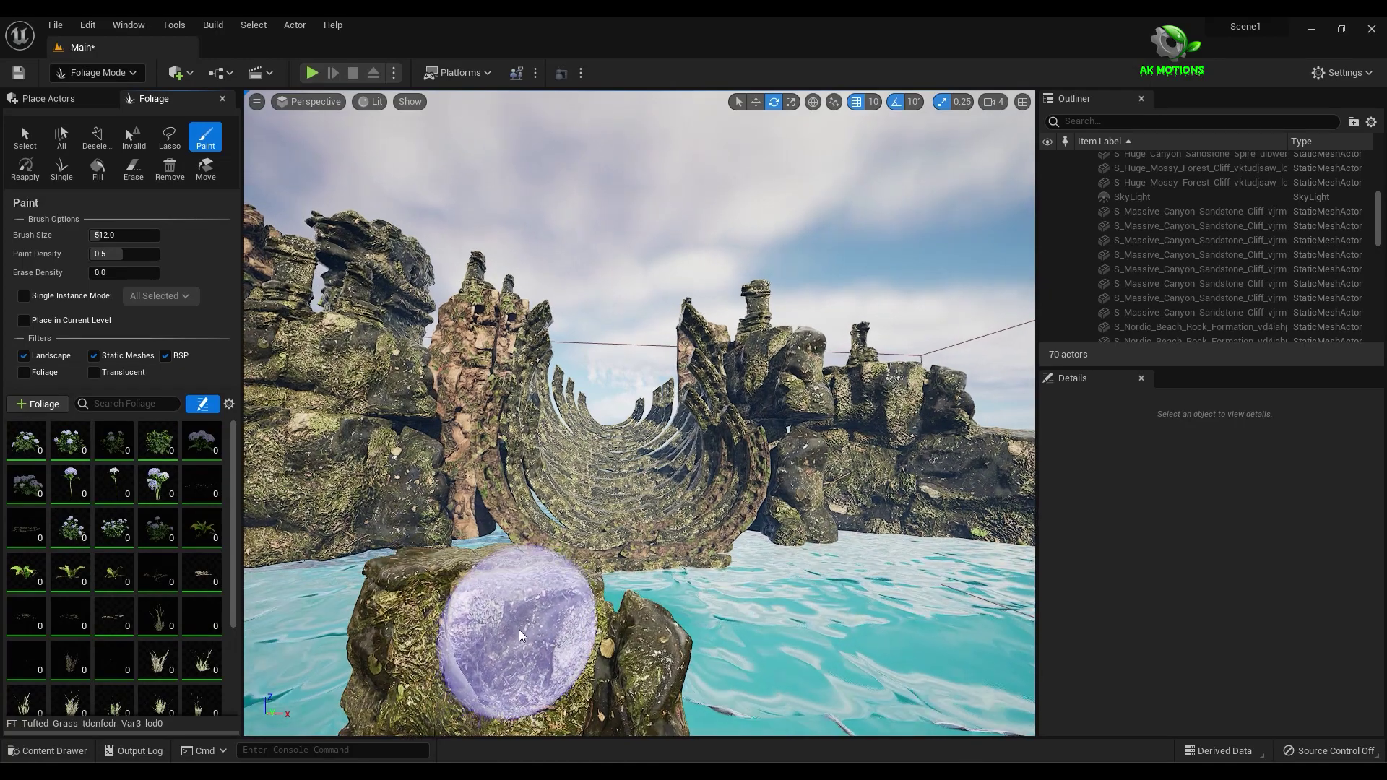
- Paint the active hydrangeas, ferns and grasses over the top and edges of the foreground cliff
right_drag(564, 611, 564, 611)
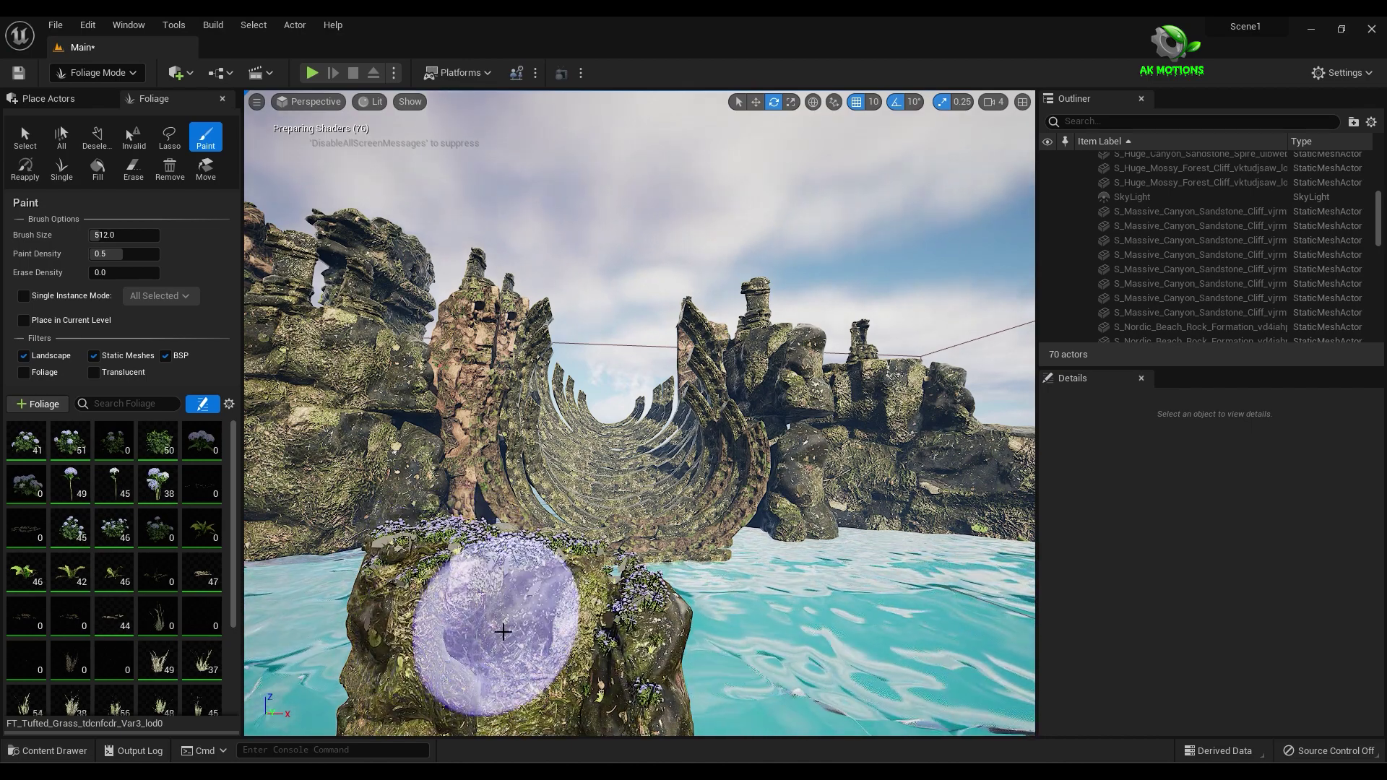
scroll(503, 633, up, 6)
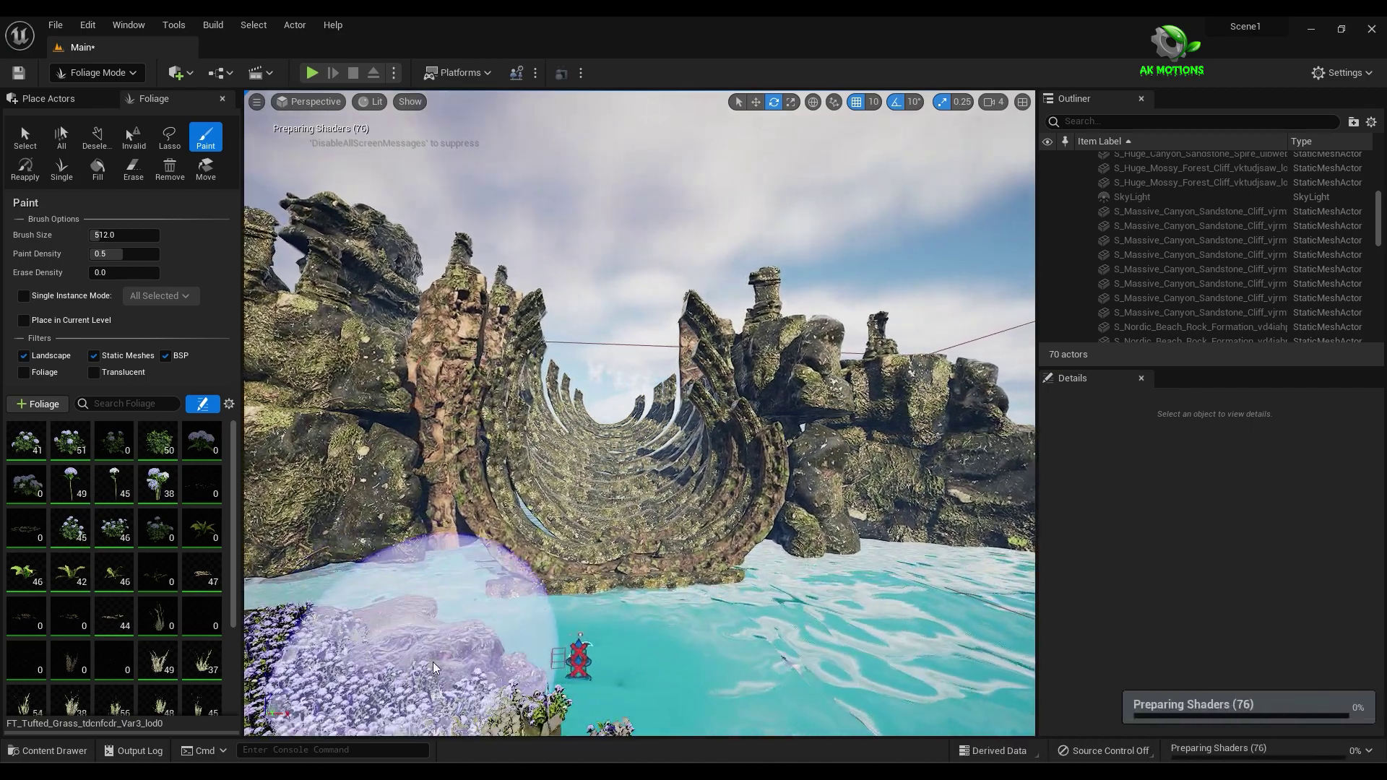
right_drag(409, 633, 329, 633)
drag(573, 670, 591, 653)
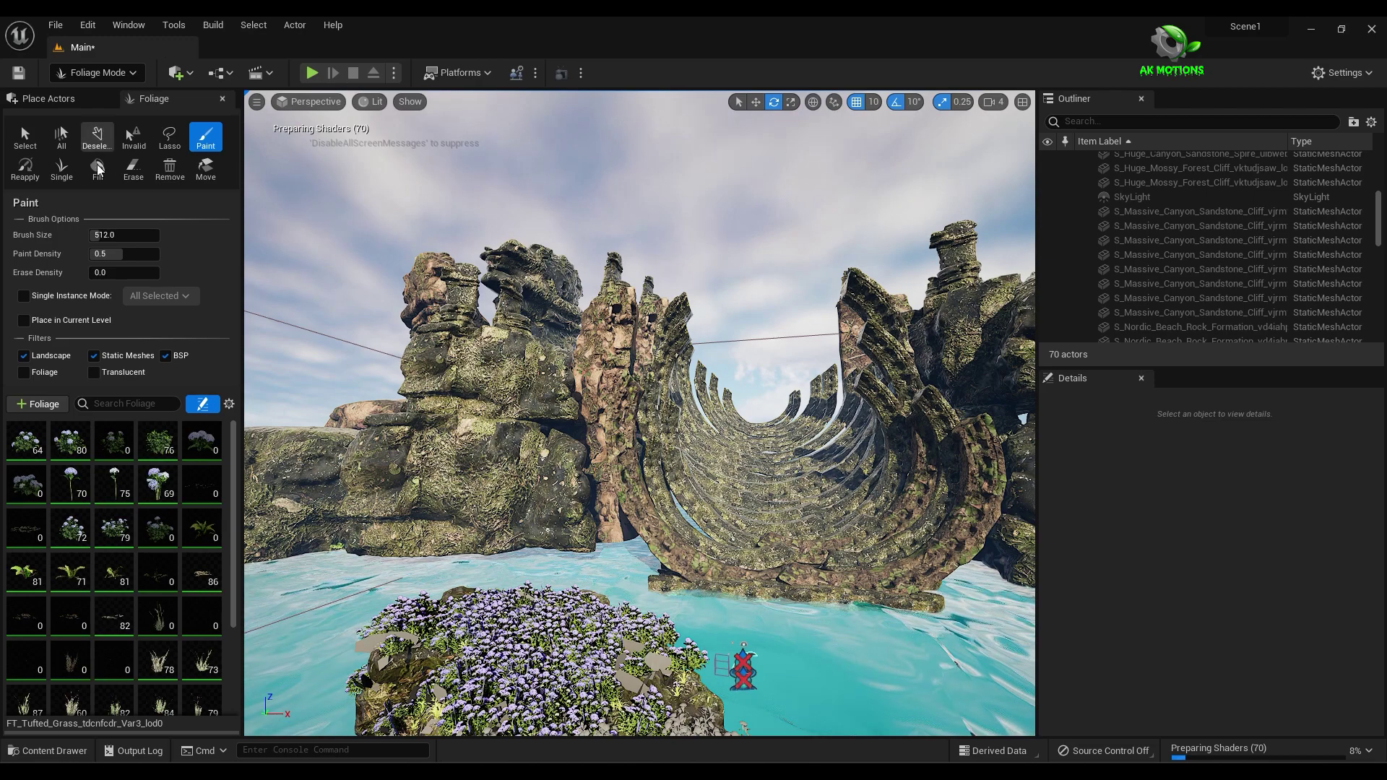
- Paint foliage over the tunnel floor and the cliffs beside it with brush size about 2871 and paint density 0.27
mouse_move(114, 257)
mouse_down()
mouse_move(99, 257)
mouse_move(111, 236)
mouse_move(159, 235)
mouse_move(140, 235)
mouse_up()
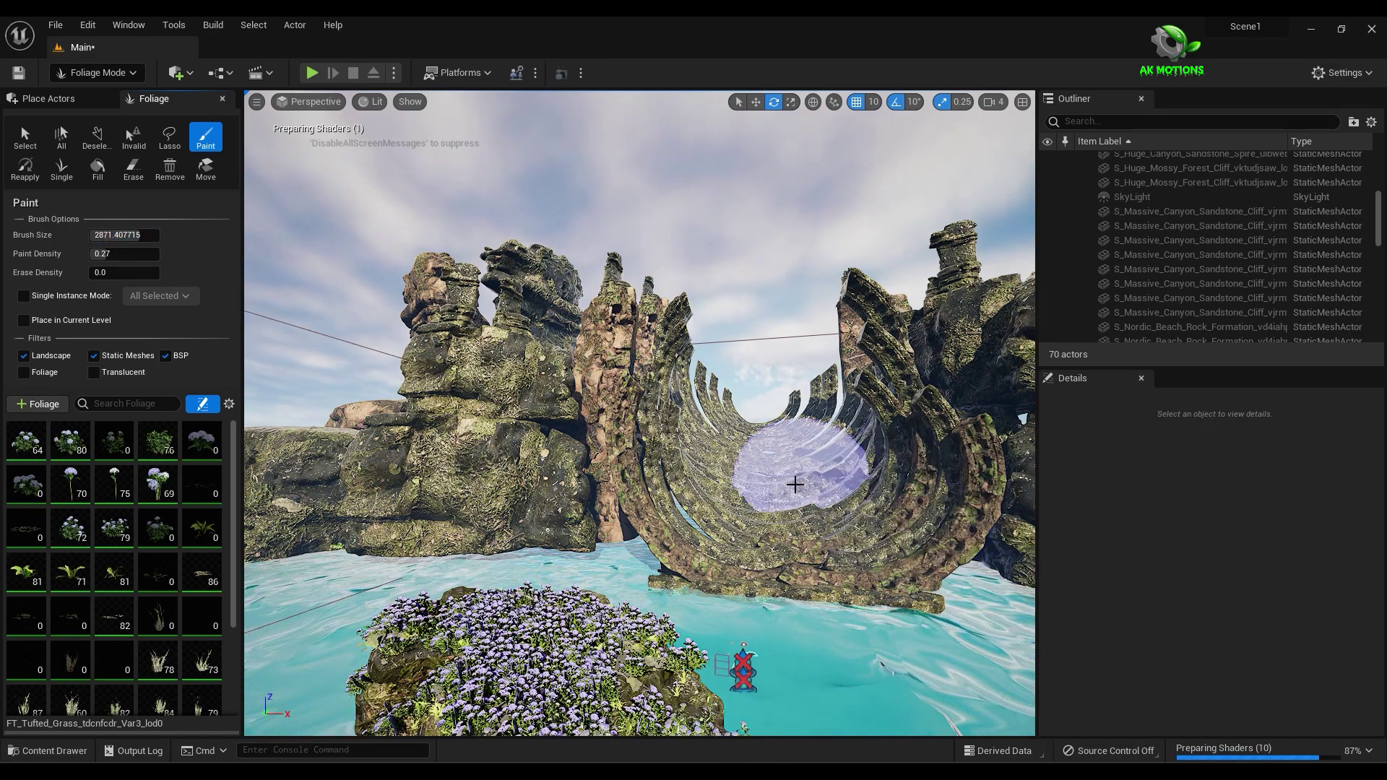
drag(762, 505, 763, 434)
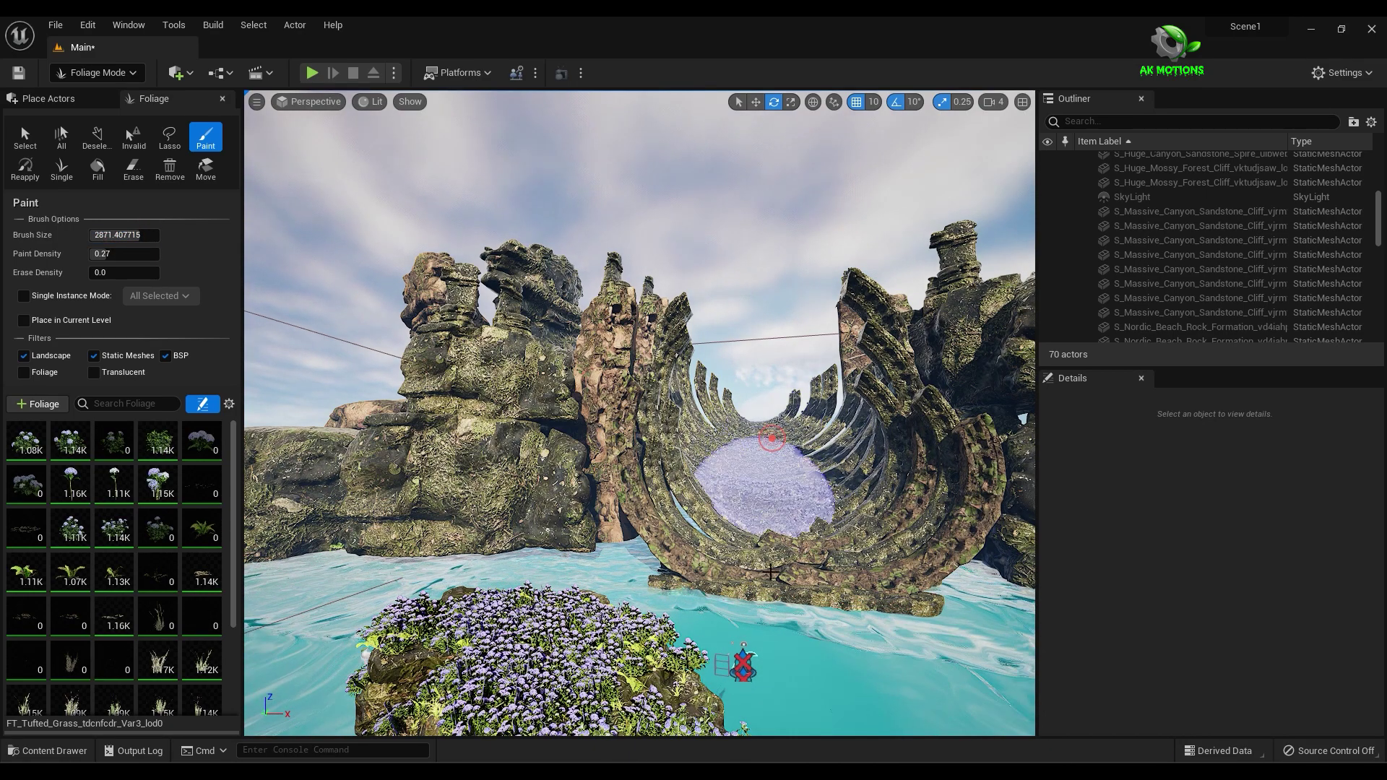
mouse_move(901, 528)
mouse_down()
mouse_move(913, 464)
mouse_move(332, 401)
mouse_move(453, 341)
mouse_move(498, 284)
mouse_move(423, 290)
mouse_up()
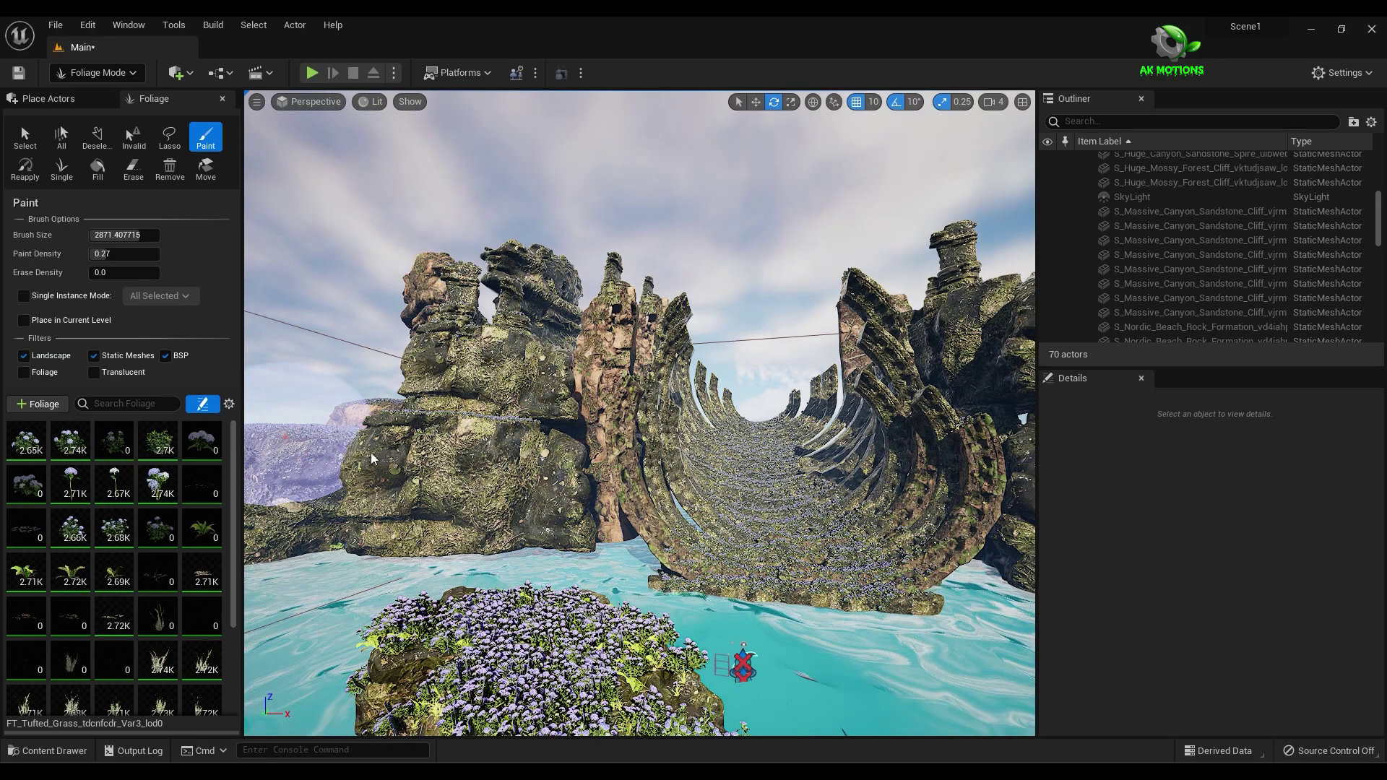
click(552, 458)
scroll(846, 566, down, 3)
click(612, 351)
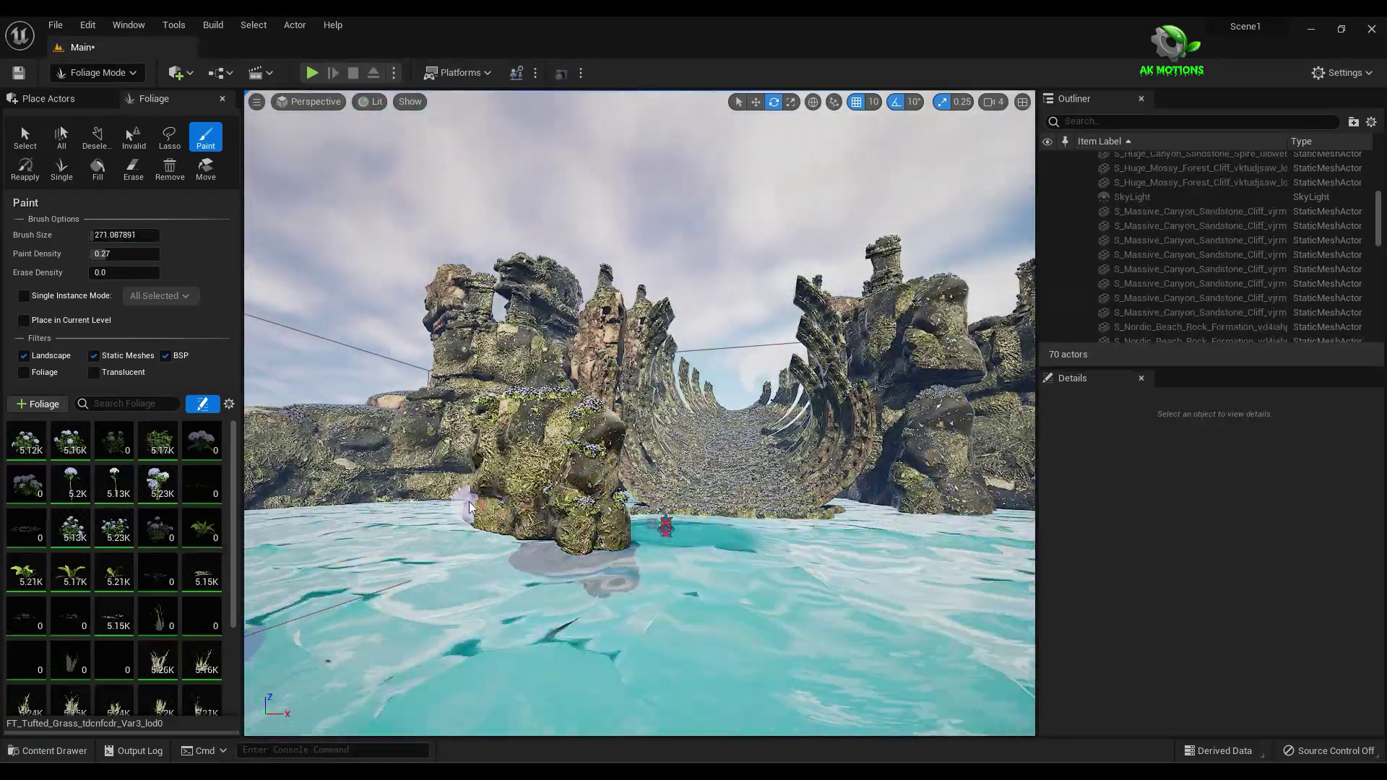
- Activate further foliage types and paint plant patches onto the foreground cliff's faces with the small brush
scroll(115, 567, down, 4)
click(115, 567)
scroll(610, 536, up, 3)
click(653, 375)
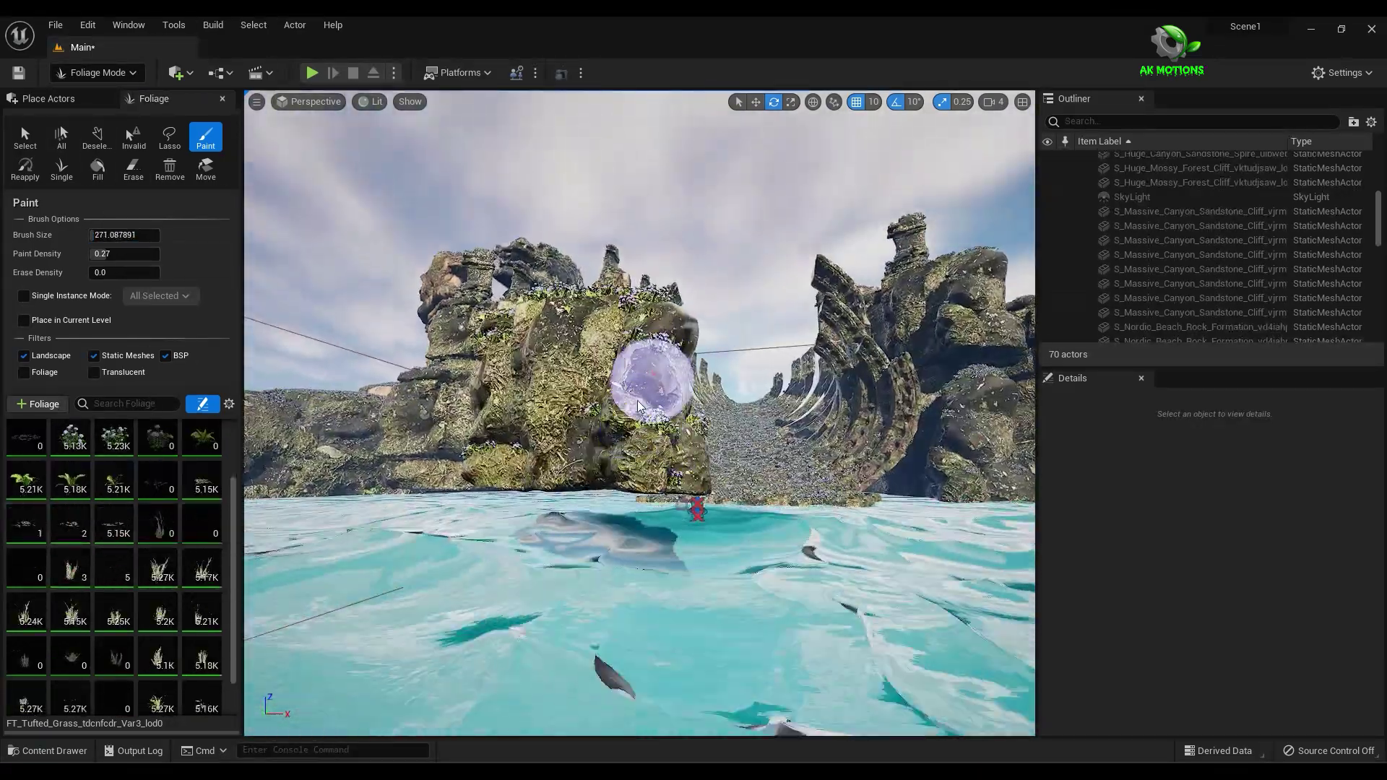
click(536, 350)
scroll(582, 508, down, 3)
- Return to selection mode and reposition the foliage-covered foreground cliff, raising it above the water
click(96, 73)
click(106, 89)
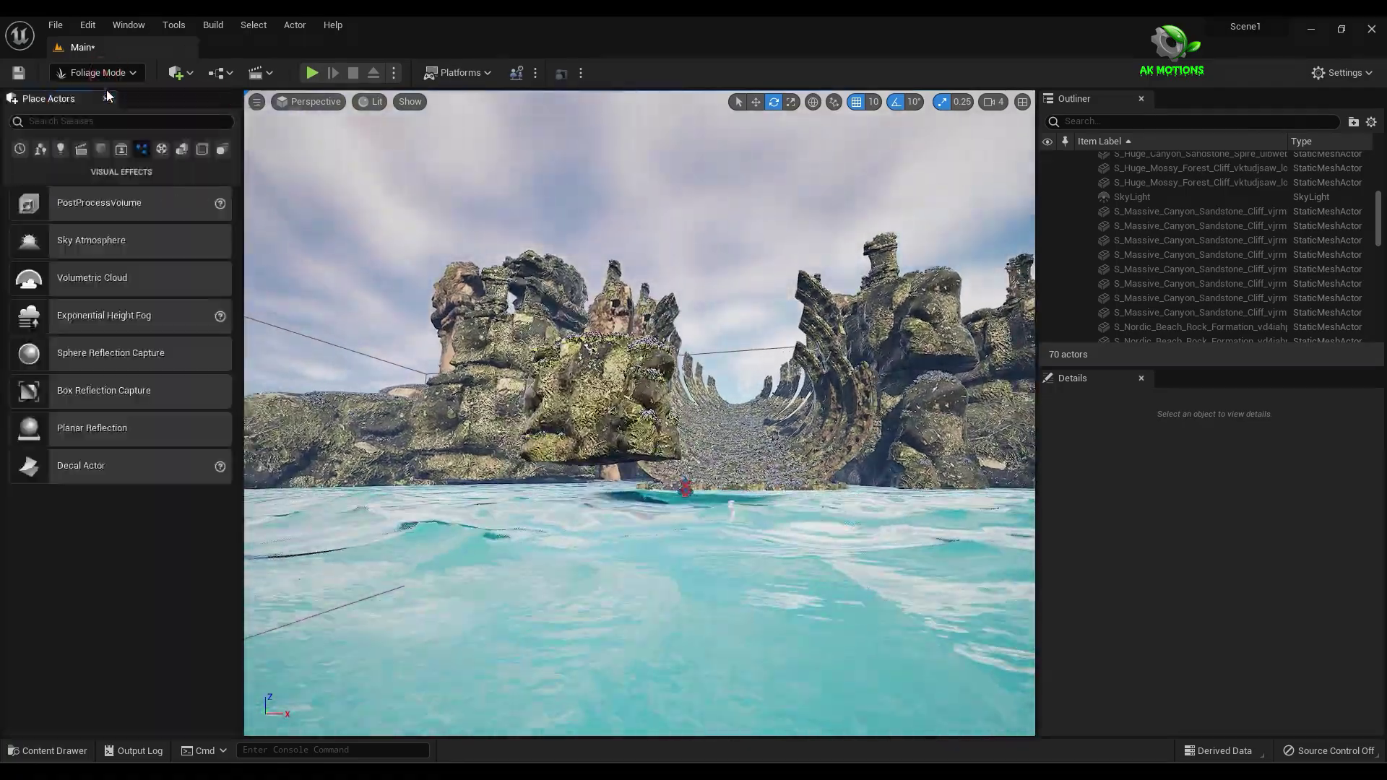
click(575, 354)
drag(636, 520, 709, 99)
click(755, 102)
drag(588, 423, 588, 311)
scroll(640, 434, up, 3)
key(e)
scroll(640, 433, down, 2)
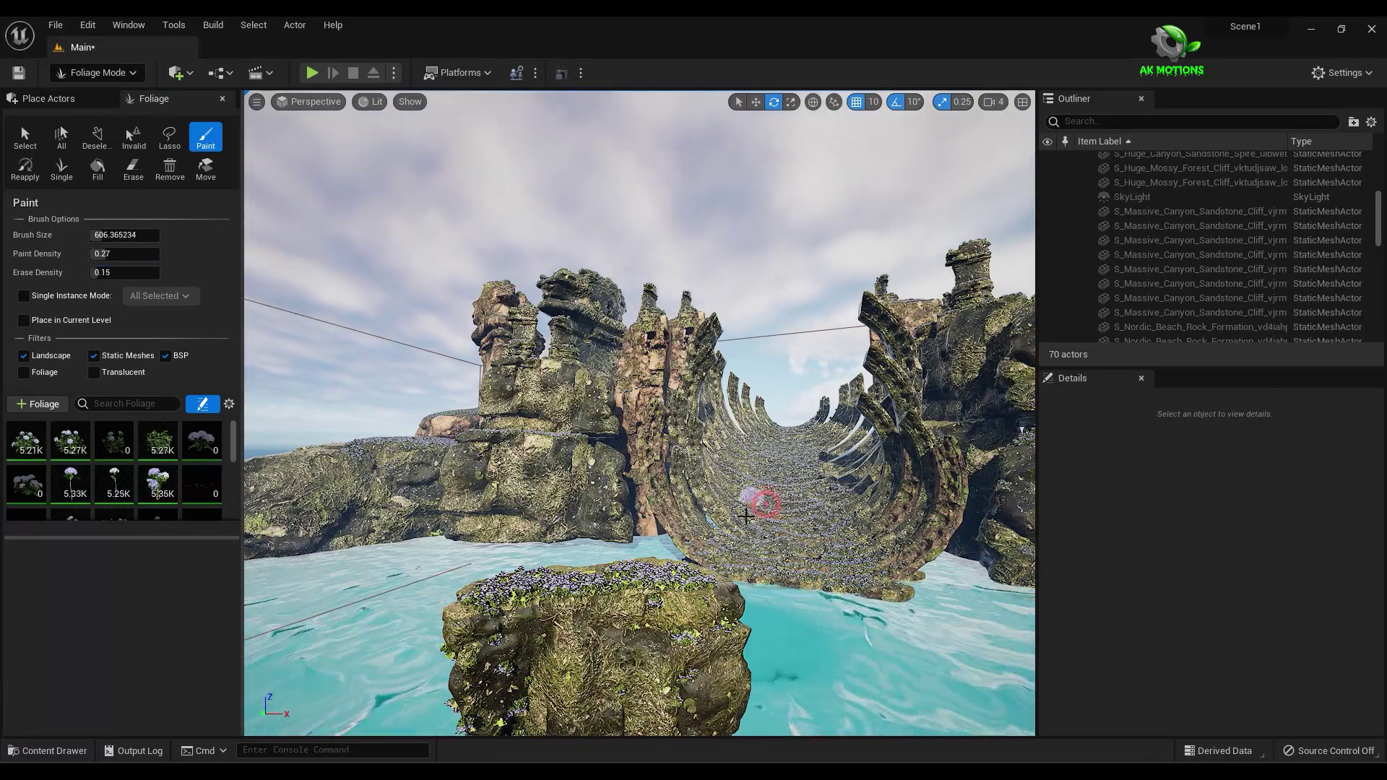
click(169, 137)
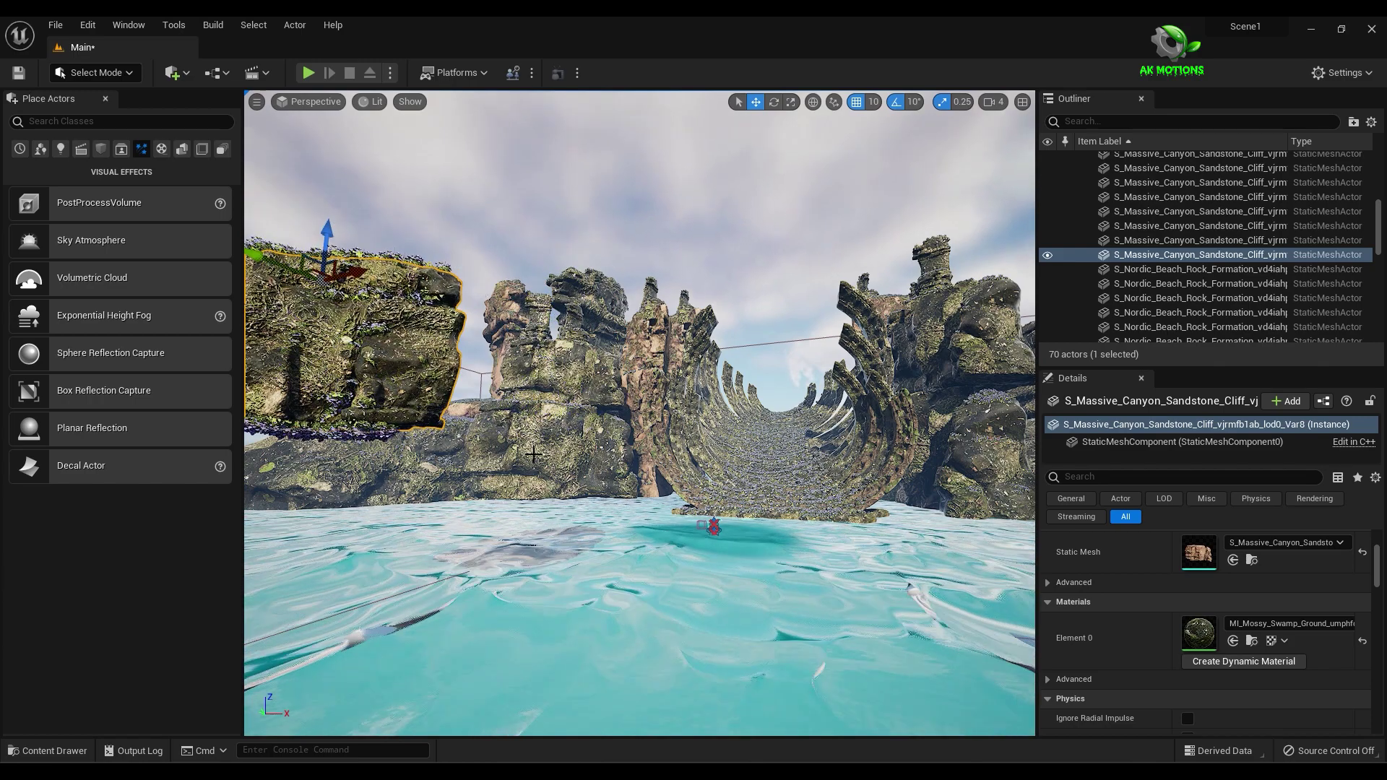
- Duplicate foliage-covered sandstone cliffs around the left side of the formation
right_drag(539, 444, 542, 428)
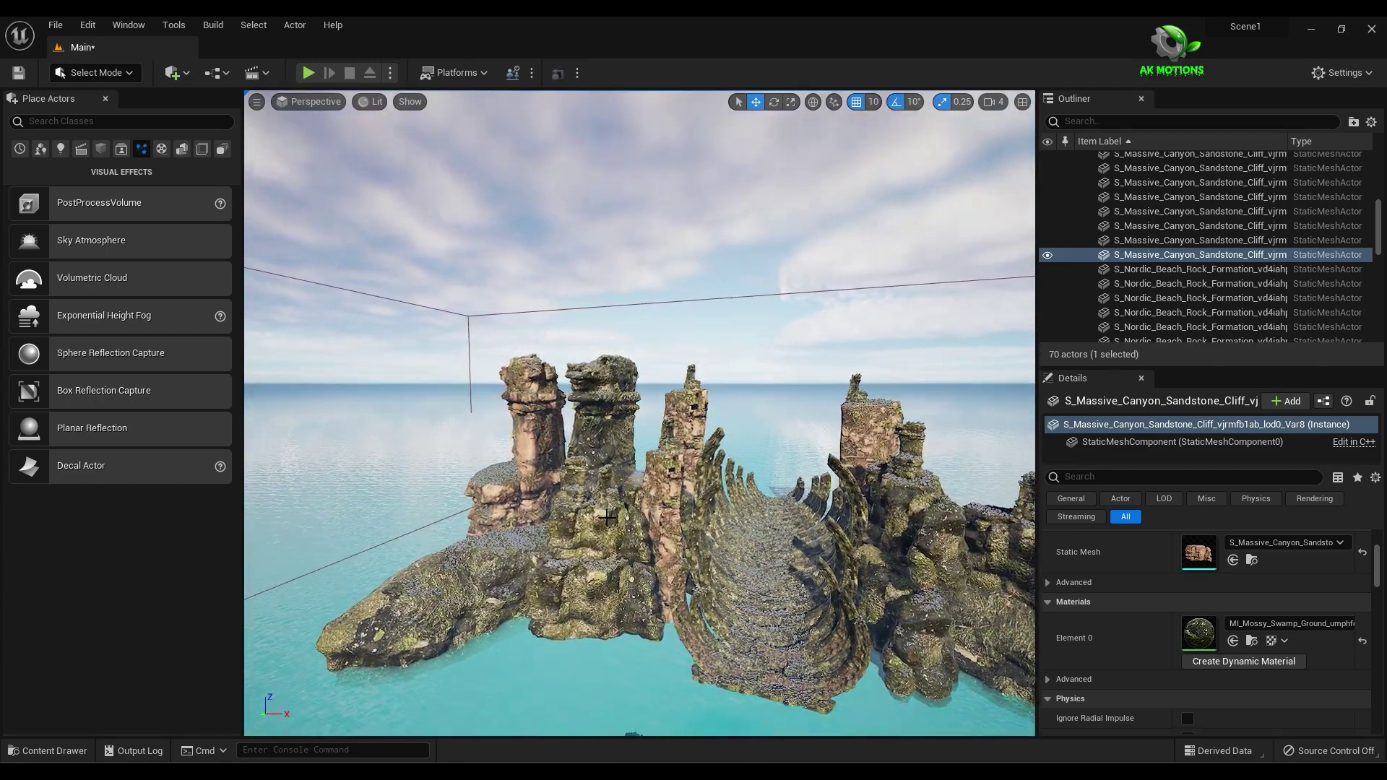
right_drag(616, 511, 616, 496)
alt+drag(407, 483, 589, 470)
right_drag(589, 469, 694, 469)
alt+drag(650, 550, 756, 644)
click(383, 463)
alt+drag(418, 471, 468, 507)
- Duplicate another sandstone cliff near the tunnel, lift the copy into the air and shift it sideways
click(718, 628)
key(e)
click(853, 687)
key(w)
alt+drag(855, 643, 861, 383)
drag(910, 421, 773, 421)
- Position the flat rock behind the tunnel so it floats above the sea between the two stone towers
scroll(670, 443, up, 6)
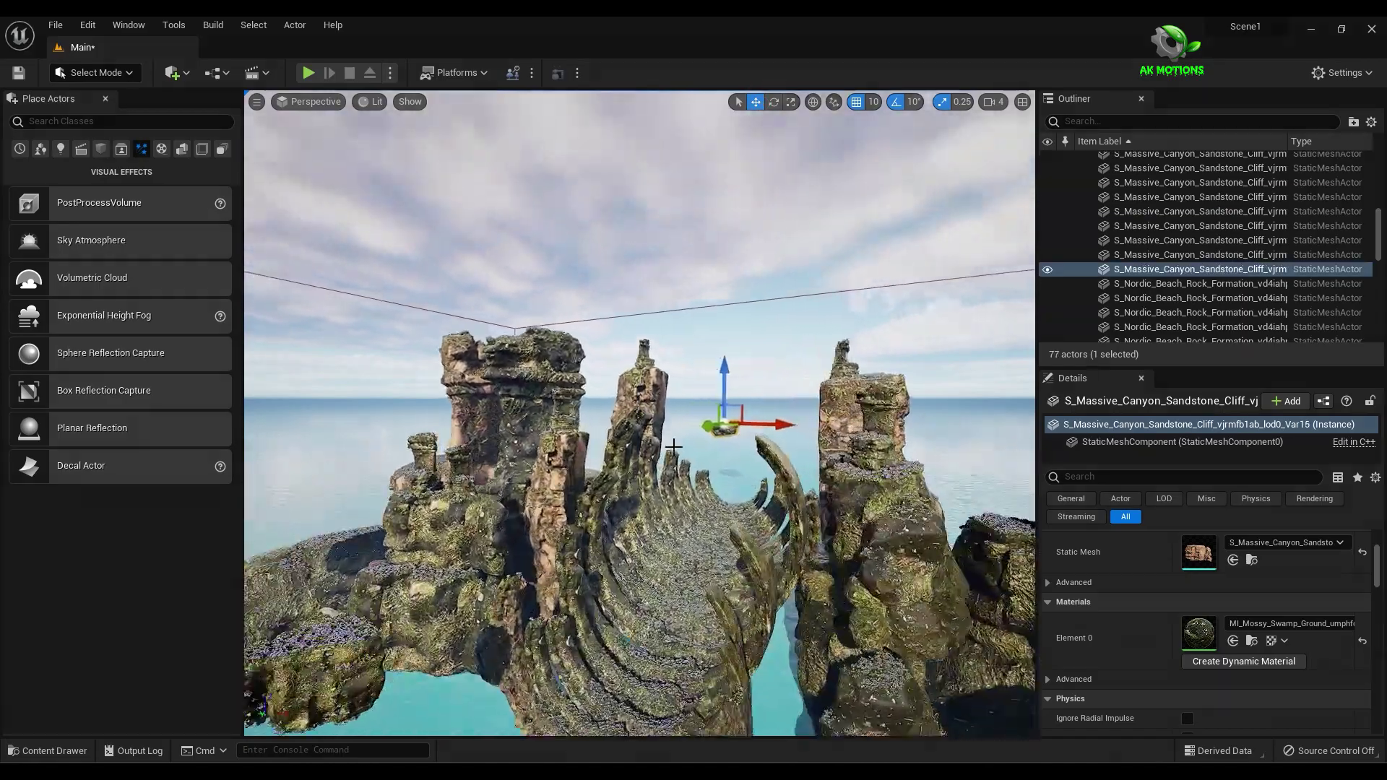
drag(688, 428, 672, 463)
right_drag(672, 462, 606, 499)
drag(568, 488, 559, 386)
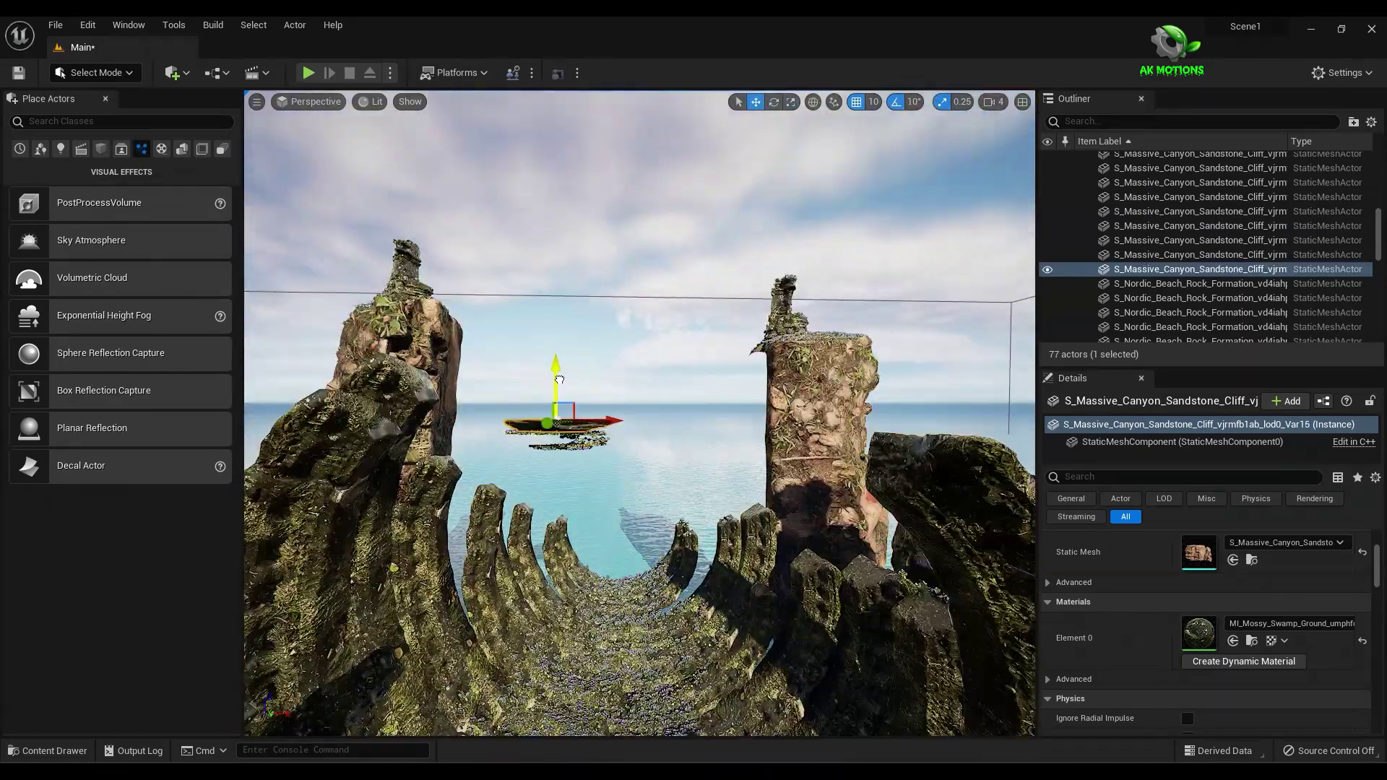
key(w)
- Duplicate the flat floating rock, scale a copy and spread further copies through the air around the formation
alt+drag(609, 434, 665, 552)
right_drag(666, 553, 677, 553)
key(r)
drag(656, 614, 657, 633)
right_drag(666, 506, 650, 441)
alt+drag(690, 439, 853, 439)
right_drag(852, 439, 939, 325)
alt+drag(975, 321, 1012, 322)
- Duplicate another sandstone cliff beside the formation and adjust the flat floating rock visible through the tunnel
right_drag(723, 362, 578, 361)
click(567, 386)
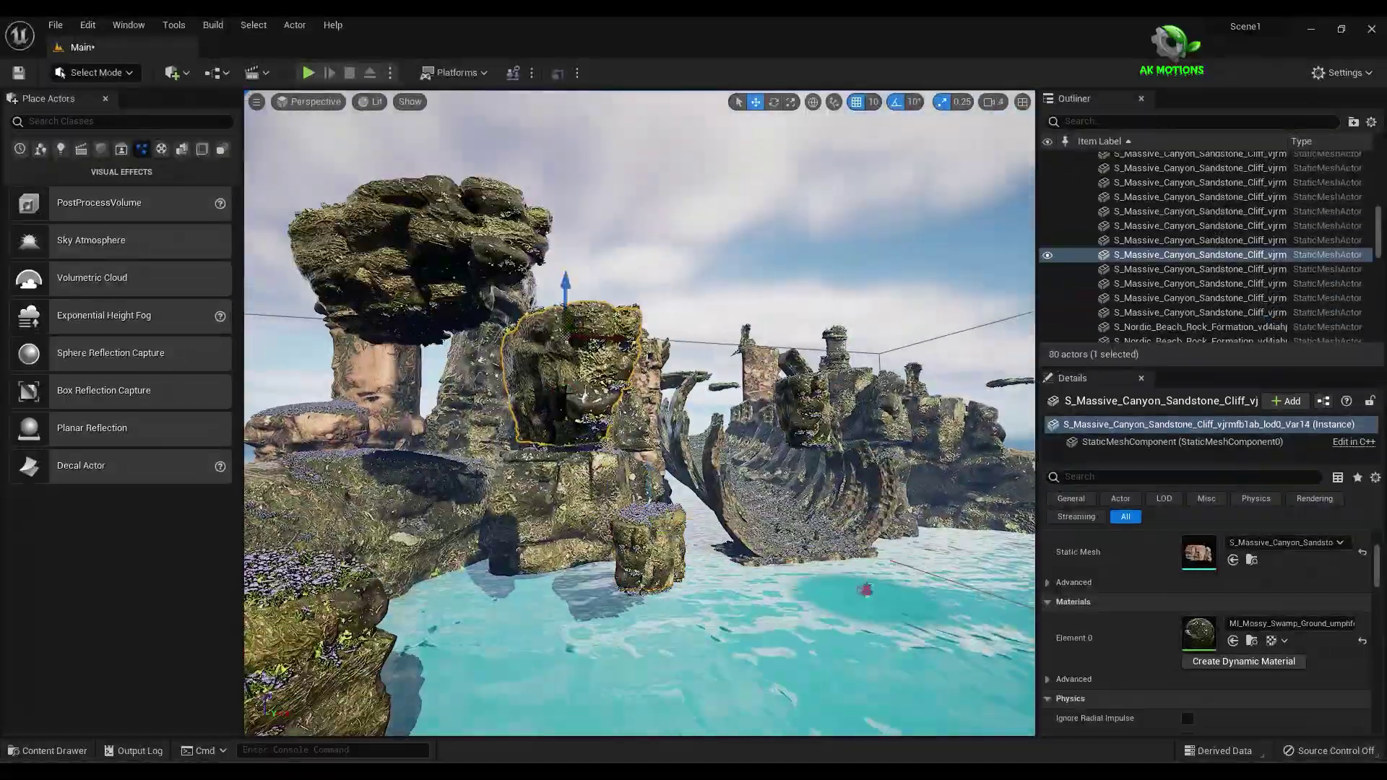
click(340, 534)
click(534, 529)
alt+drag(534, 529, 694, 514)
right_drag(694, 514, 650, 405)
click(601, 367)
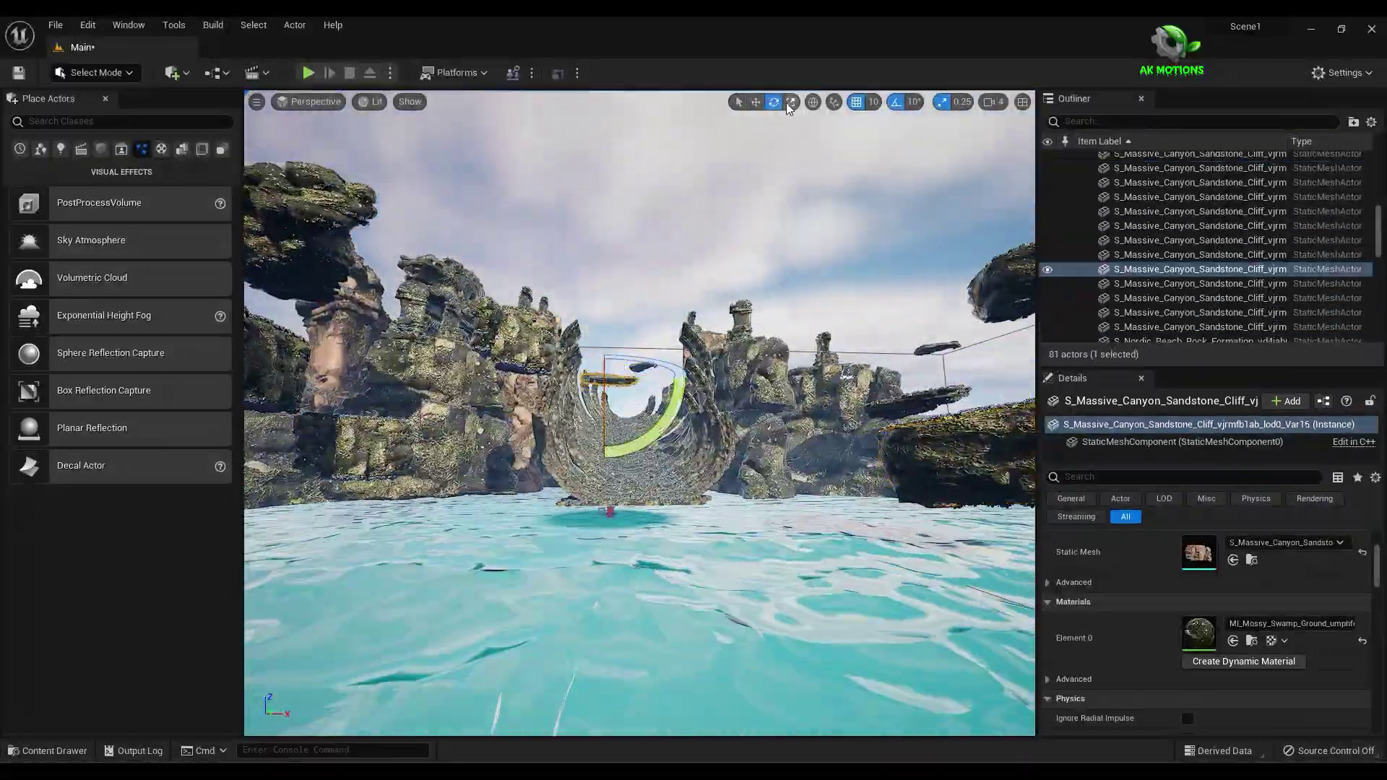
drag(618, 333, 617, 323)
- Spread copies of the flower-covered Nordic beach rock formation across the water in front of the tunnel mouth
right_drag(640, 325, 639, 491)
right_drag(639, 434, 639, 282)
right_drag(621, 339, 622, 399)
click(622, 399)
click(626, 497)
click(626, 545)
click(434, 416)
click(598, 497)
alt+drag(594, 506, 513, 660)
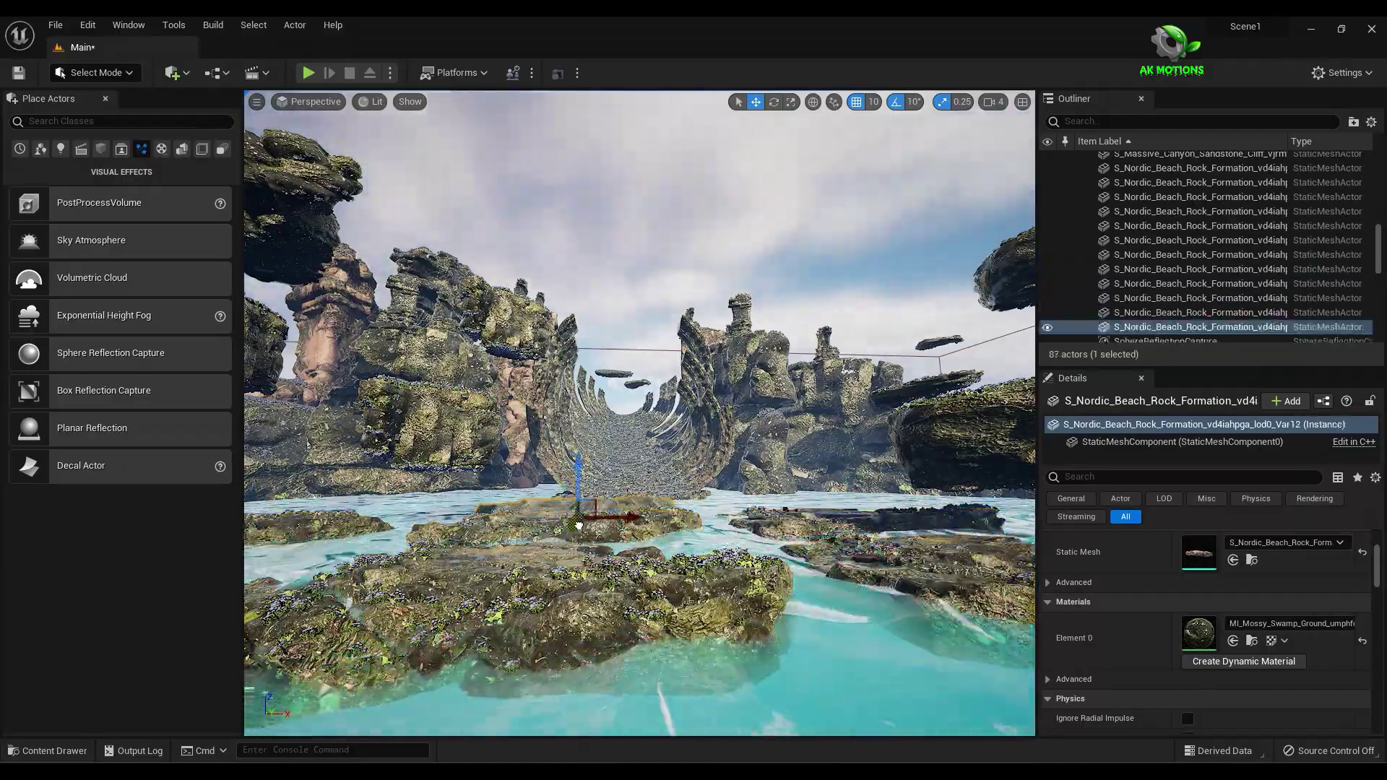
- Duplicate and rotate large sandstone cliffs in the foreground so they overhang both sides of the tunnel view
right_drag(640, 412, 629, 402)
key(e)
drag(697, 155, 753, 141)
key(w)
right_drag(639, 411, 628, 401)
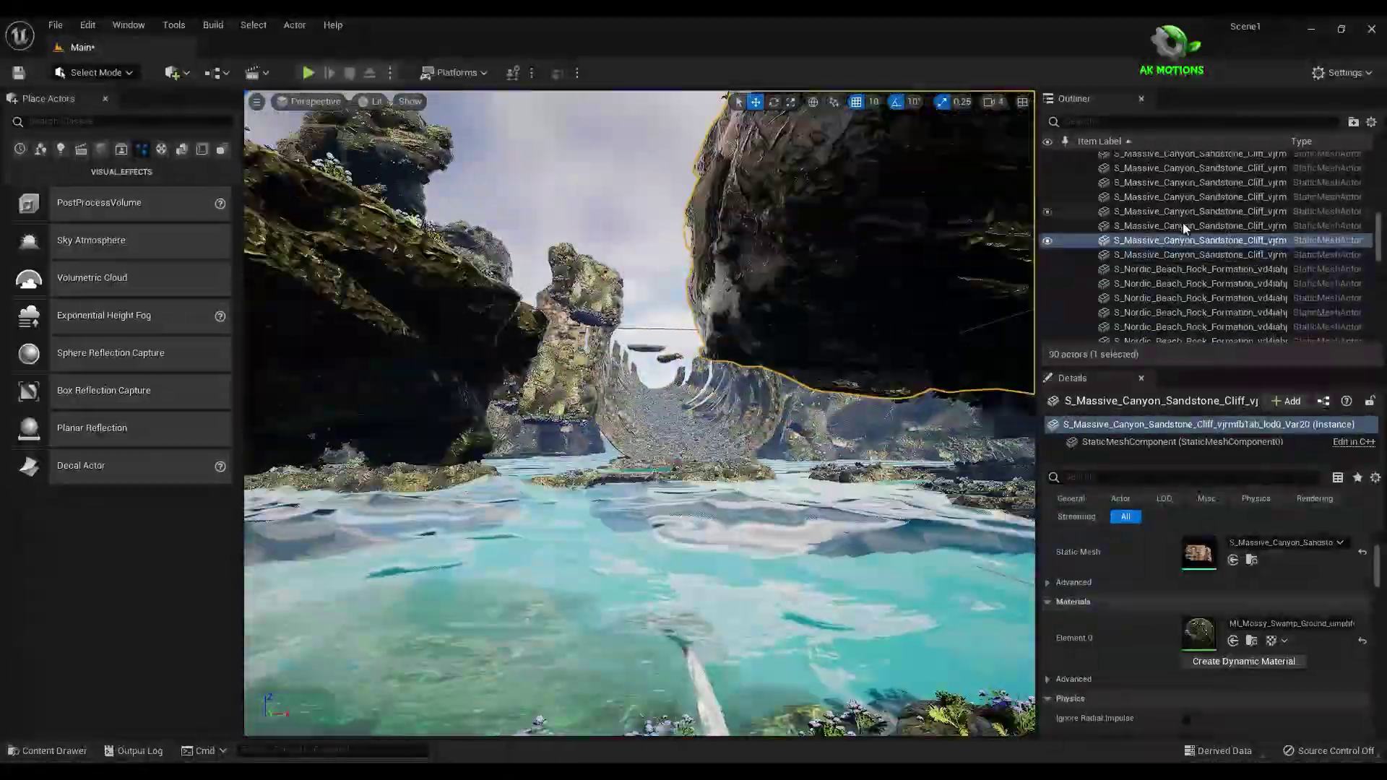
- Tint the DirectionalLight's light colour pale blue, hex sRGB E2F8FFFF
scroll(1184, 222, up, 10)
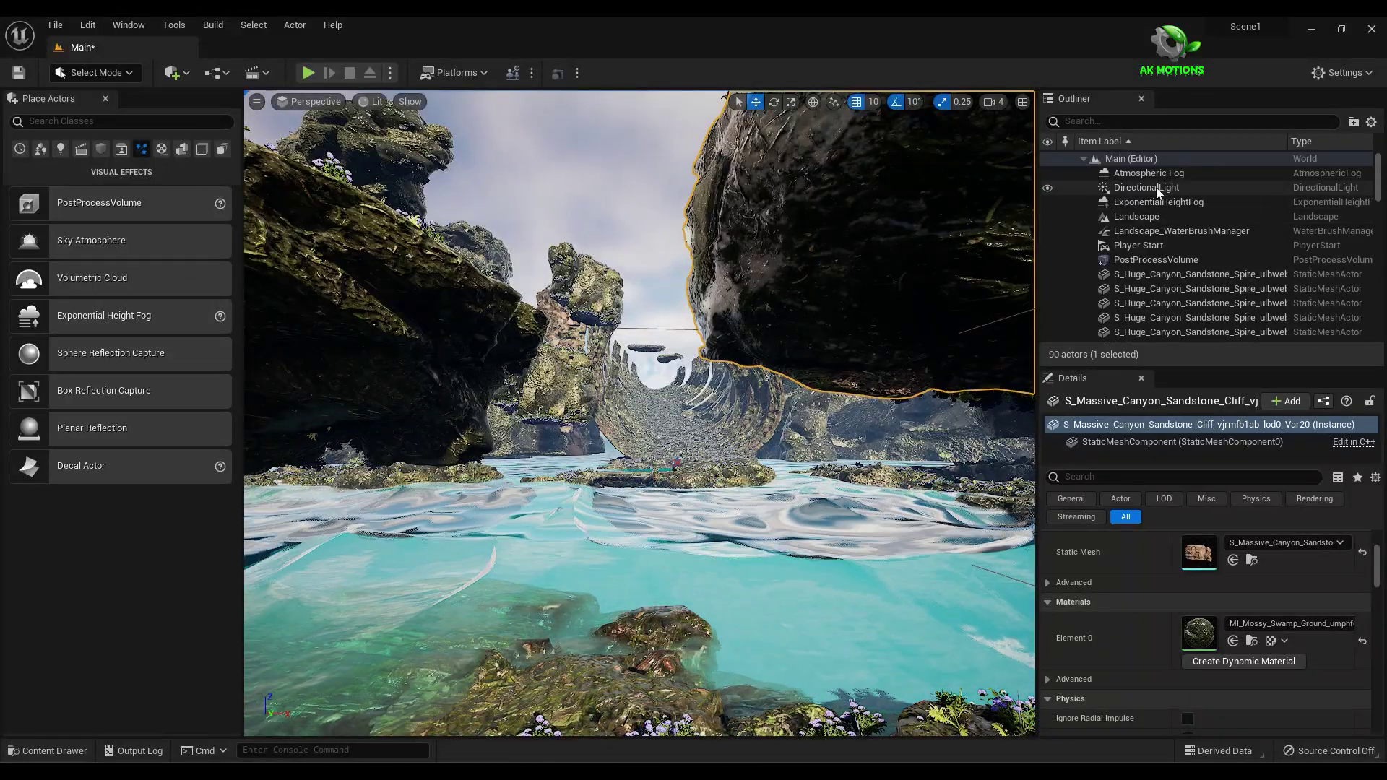
click(1149, 188)
scroll(1286, 714, down, 2)
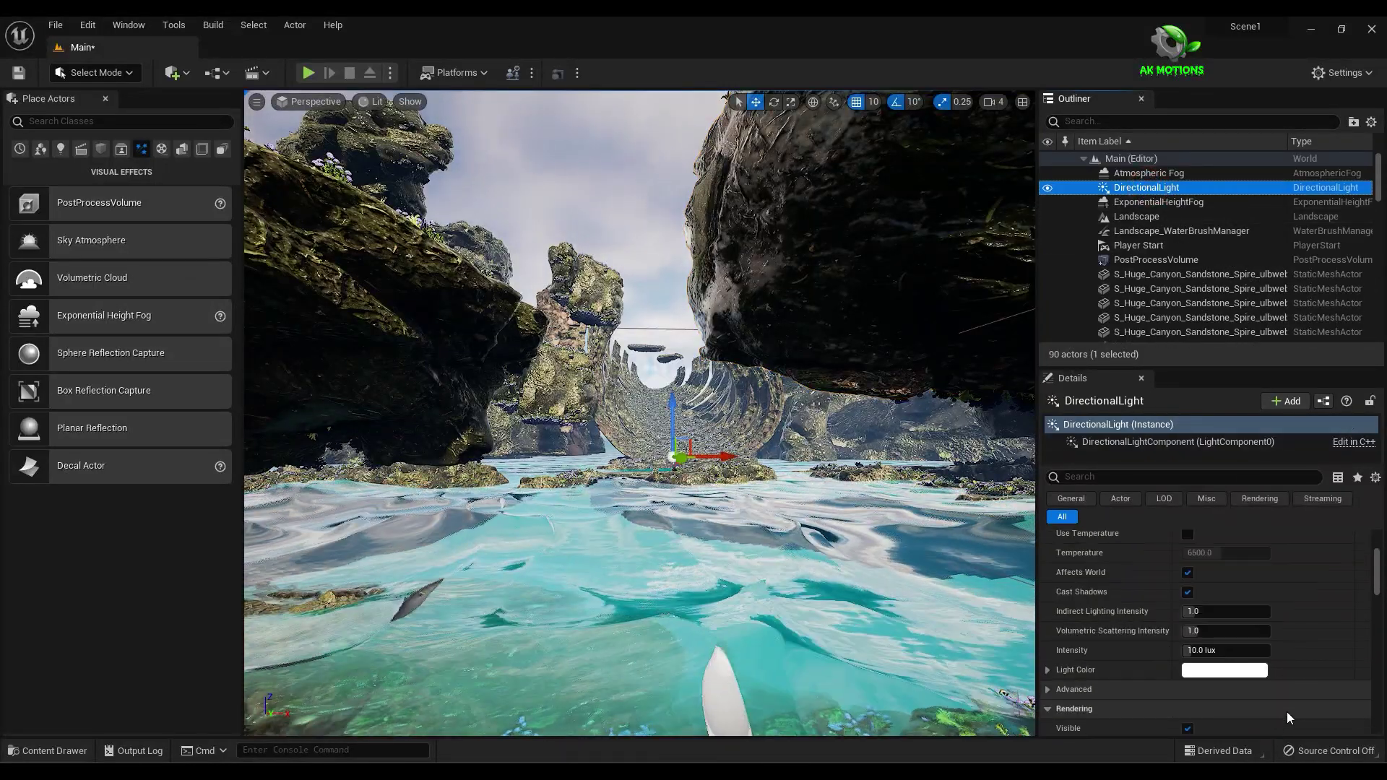
click(1220, 651)
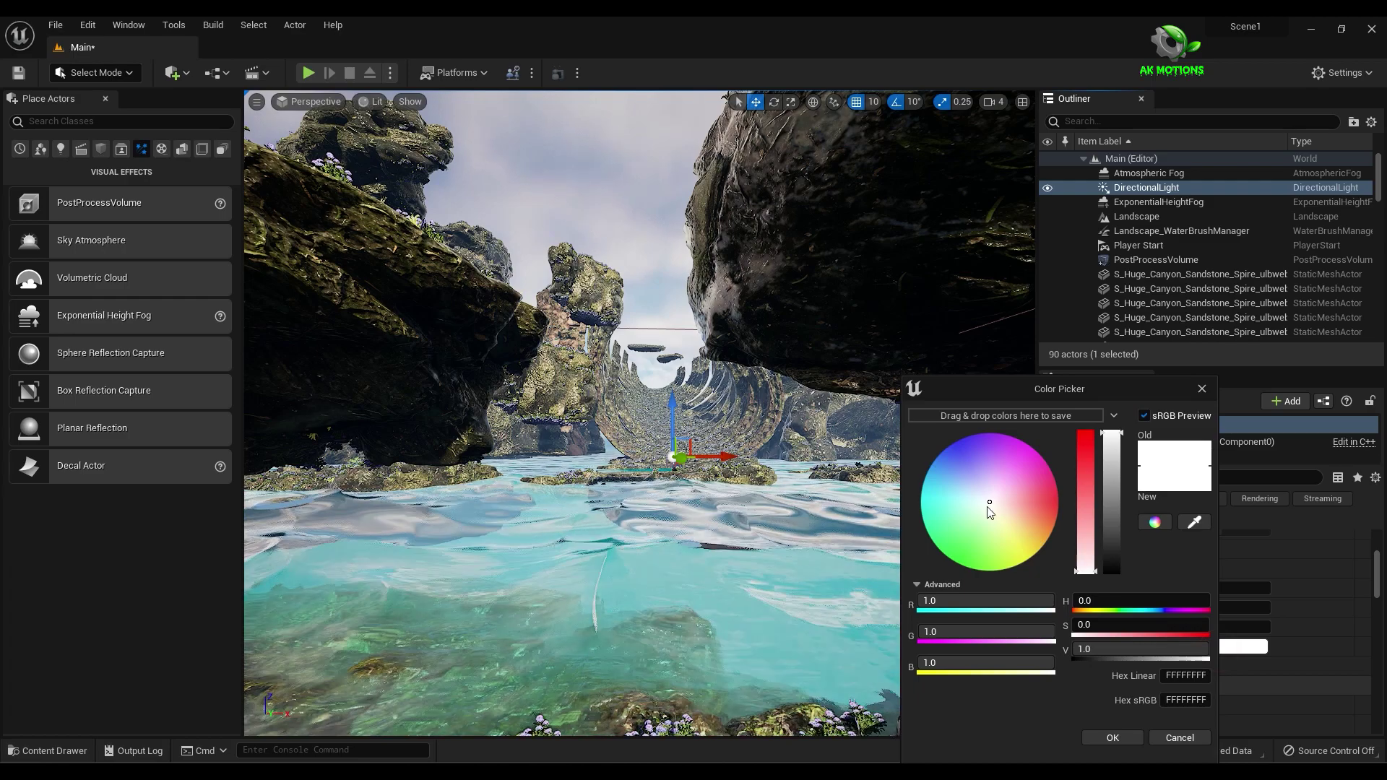
drag(988, 509, 980, 502)
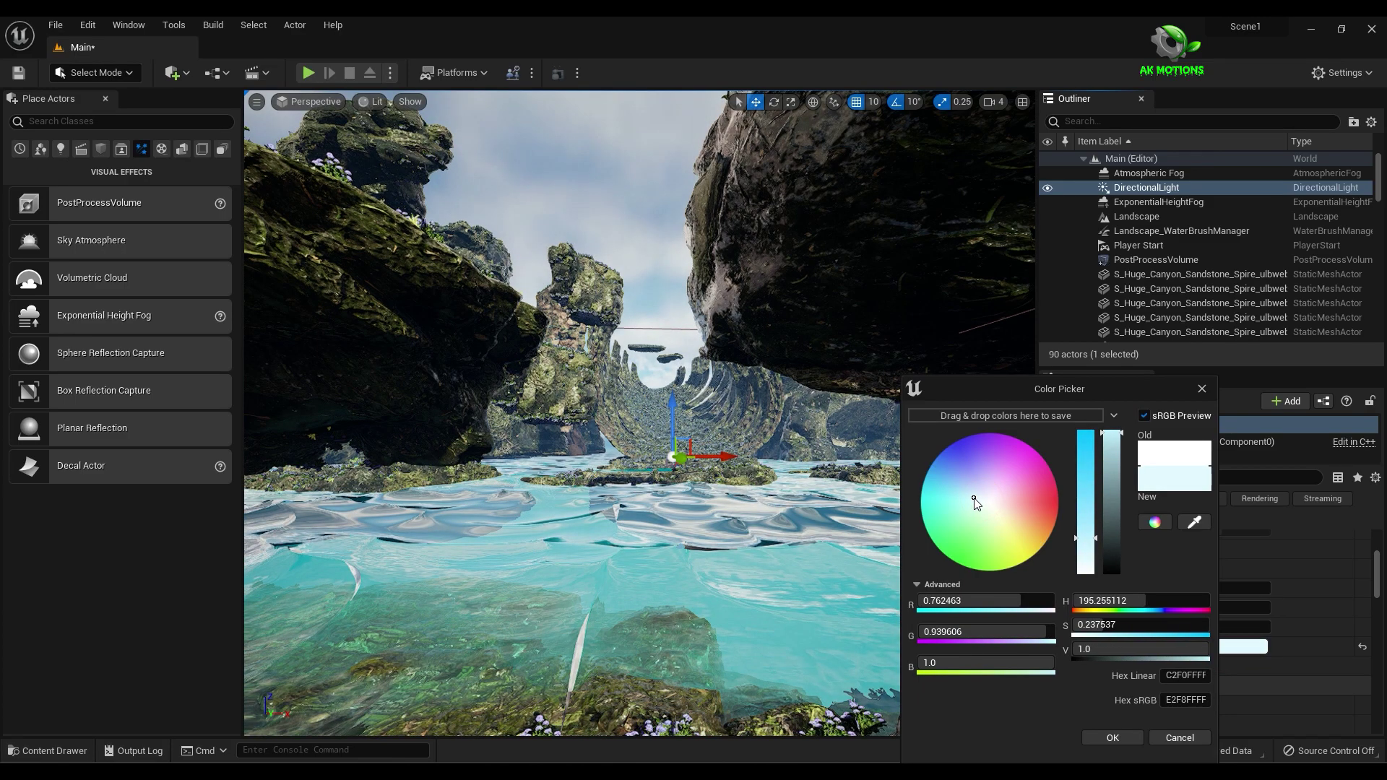
click(1116, 736)
- Rotate the DirectionalLight interactively in the viewport to change how the sun lights the foreground cliffs
mouse_move(1200, 608)
mouse_down()
mouse_move(1188, 608)
mouse_move(1197, 588)
mouse_up()
scroll(1199, 654, down, 5)
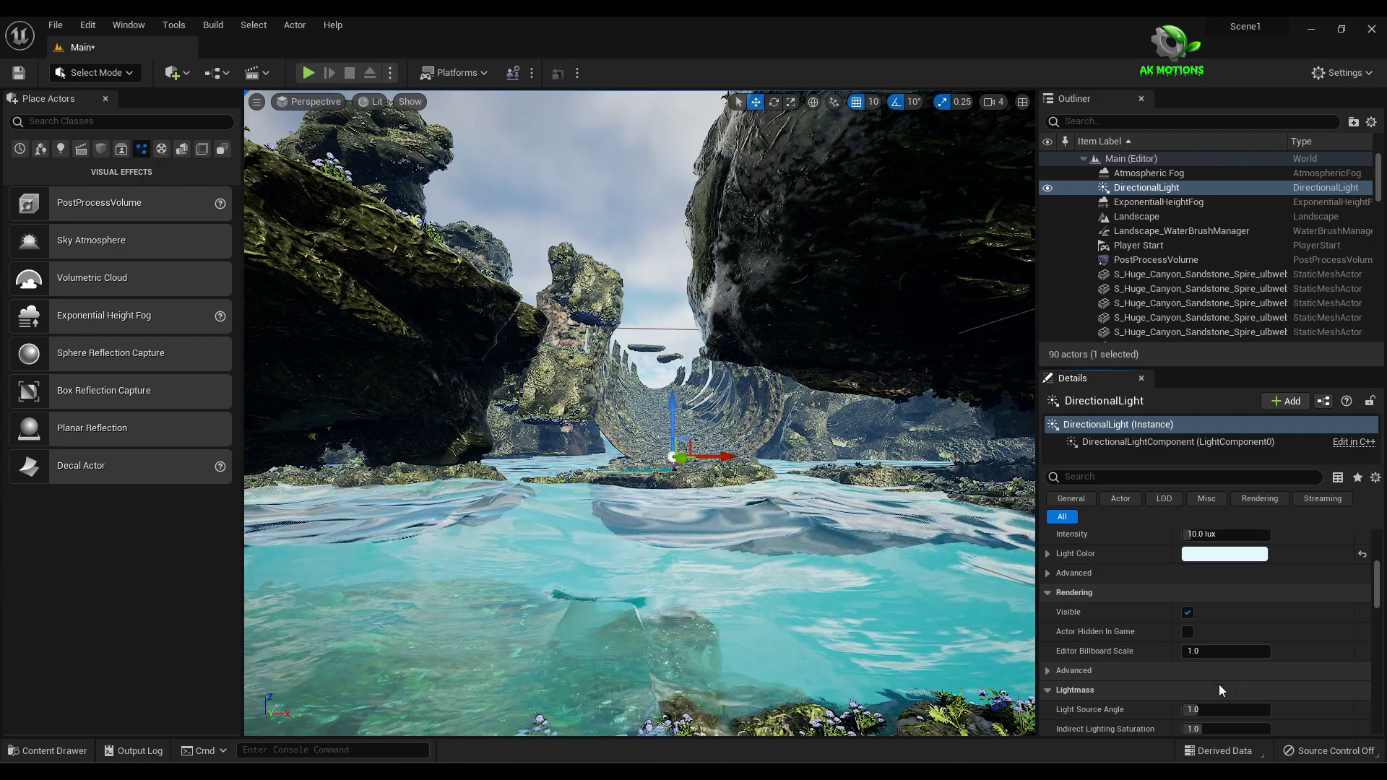
scroll(1174, 688, down, 3)
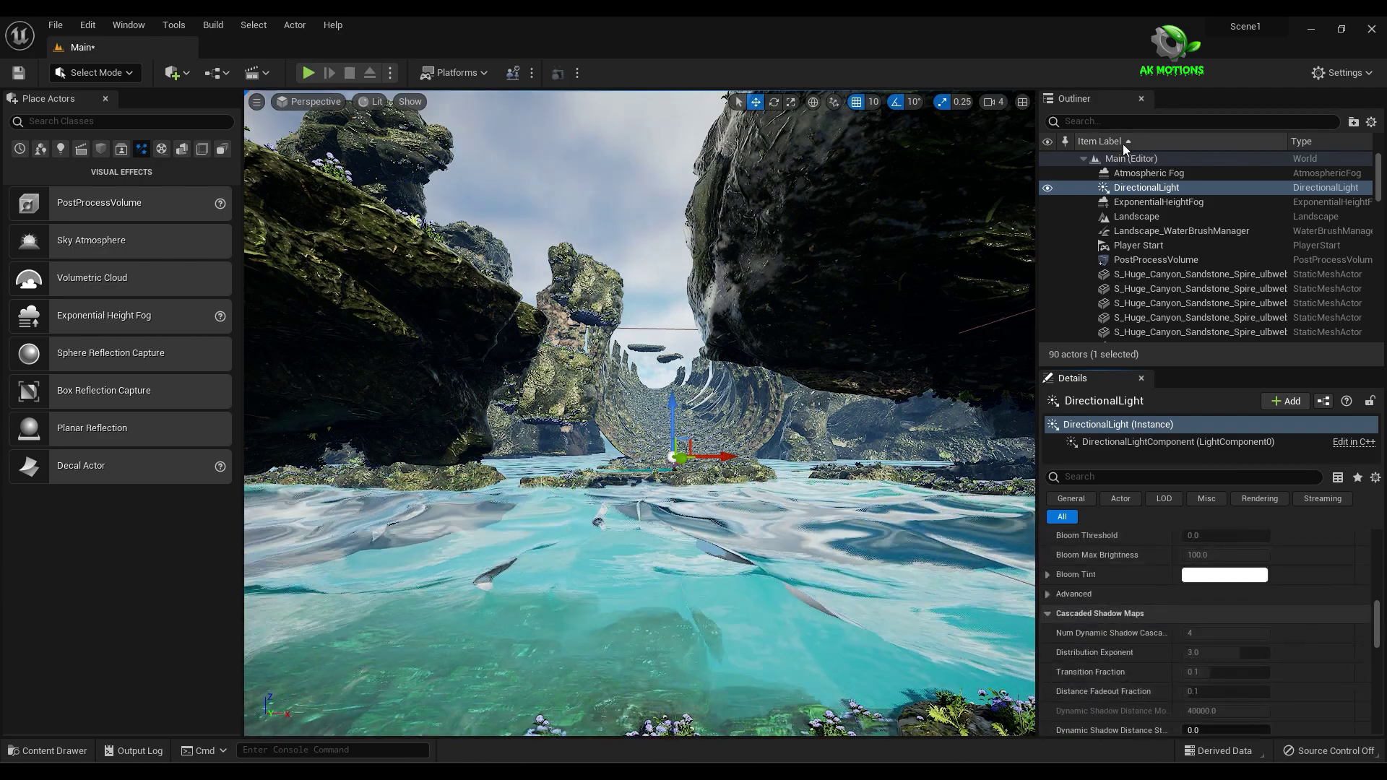
click(1152, 187)
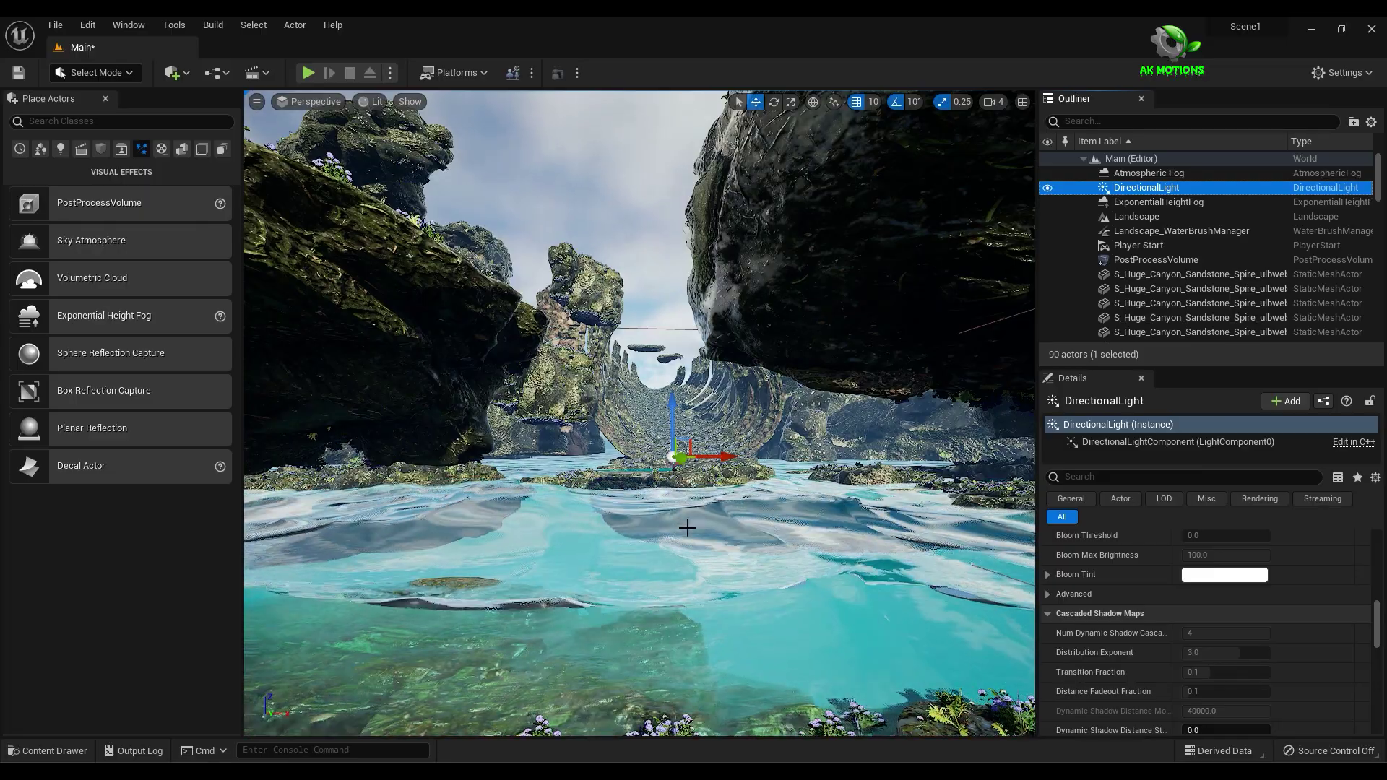
key(ctrl+l)
key(ctrl+l)
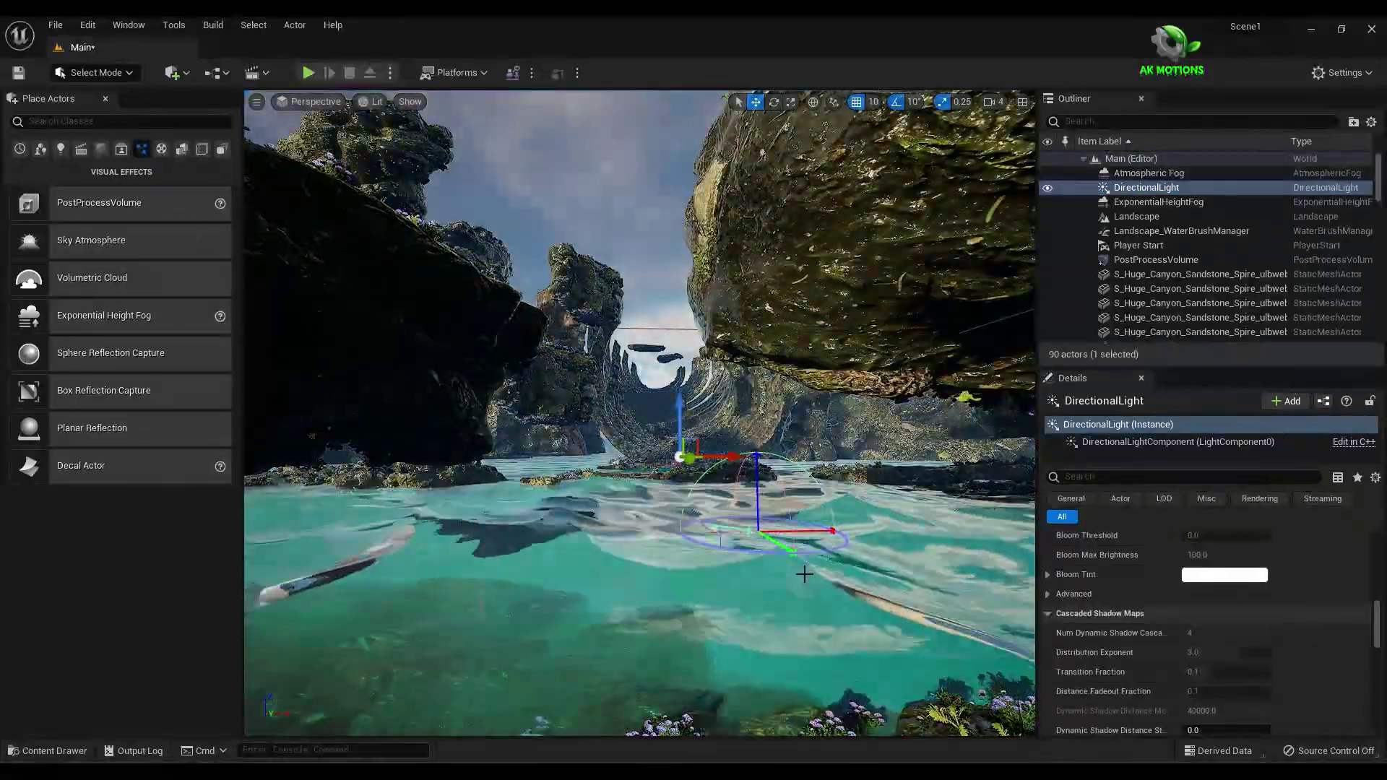
ctrl+drag(804, 574, 779, 555)
- Set the ExponentialHeightFog's Fog Density to 0.0168 and its Fog Height Falloff to 0.343928
click(728, 588)
scroll(727, 588, up, 3)
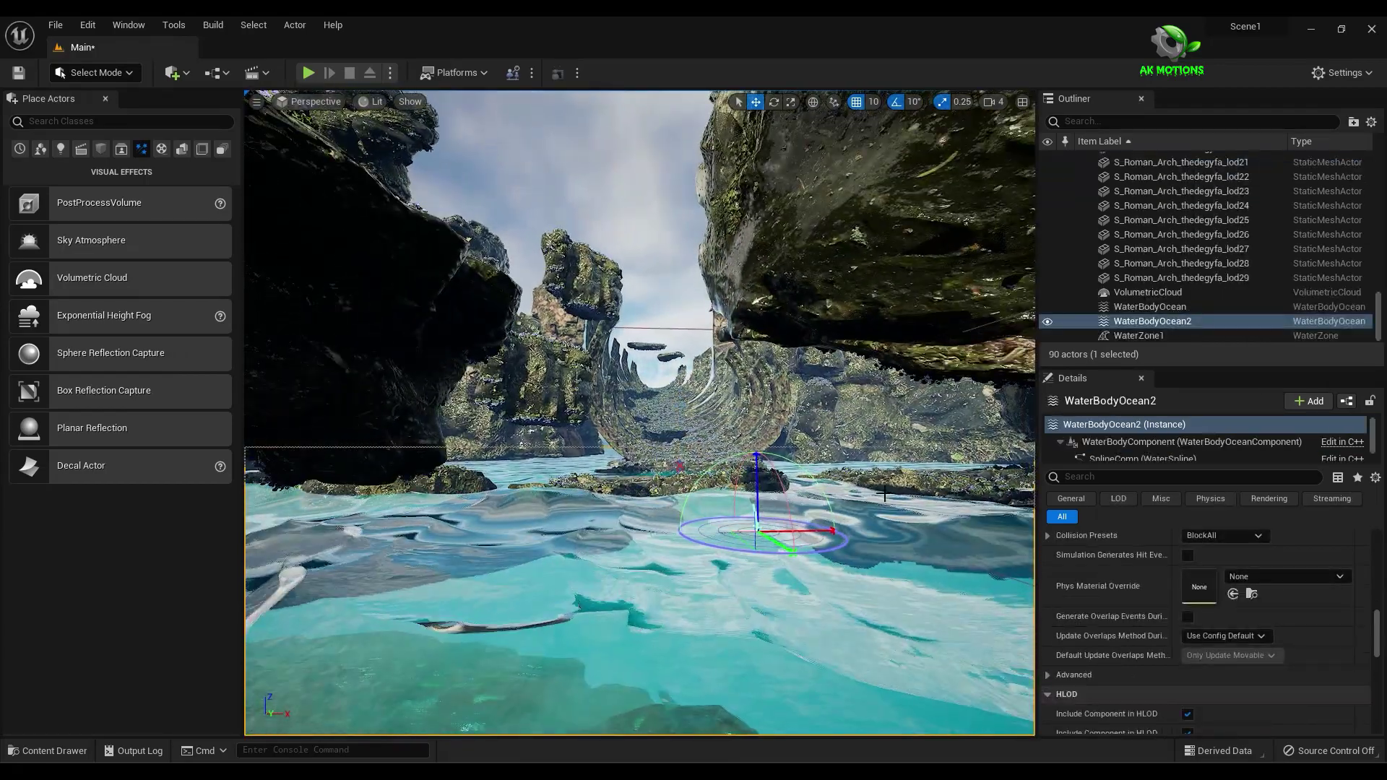
scroll(1220, 288, up, 6)
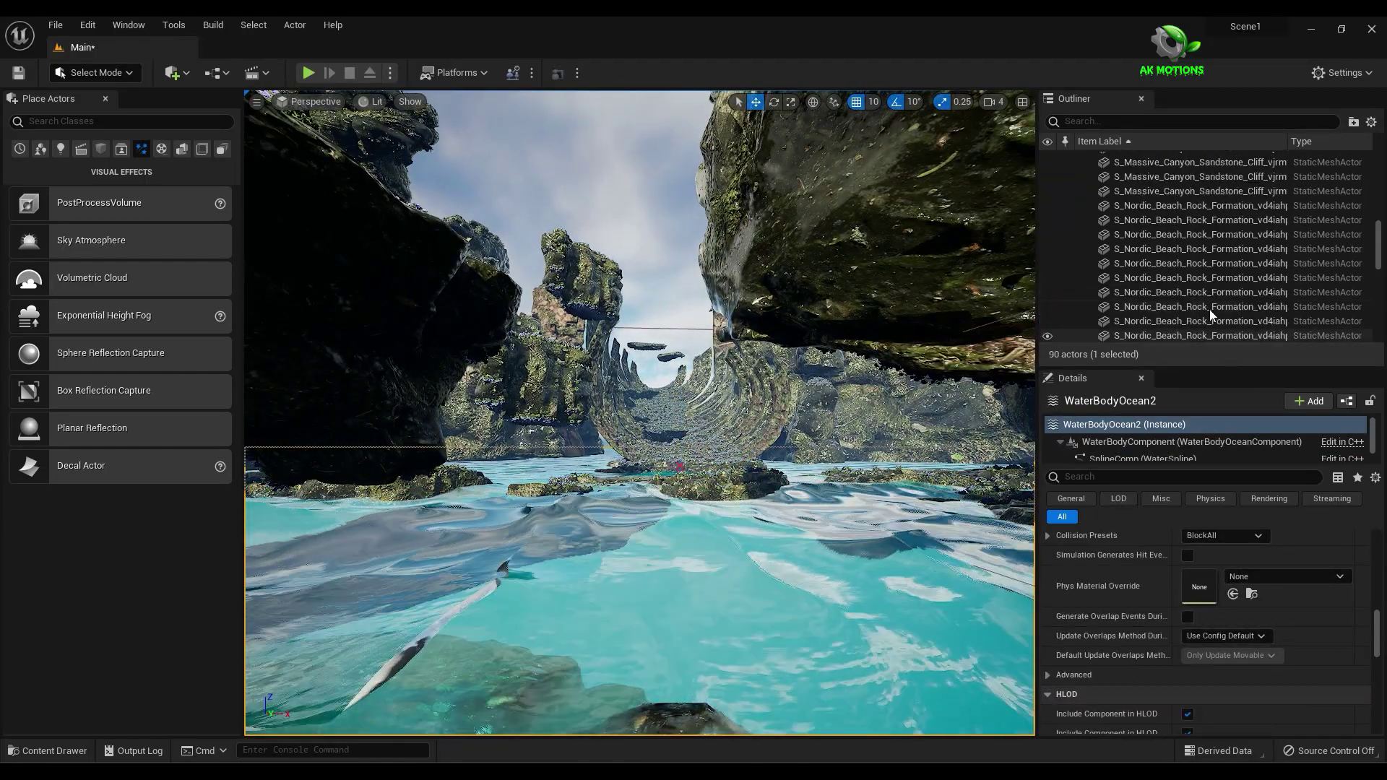
scroll(1210, 306, up, 5)
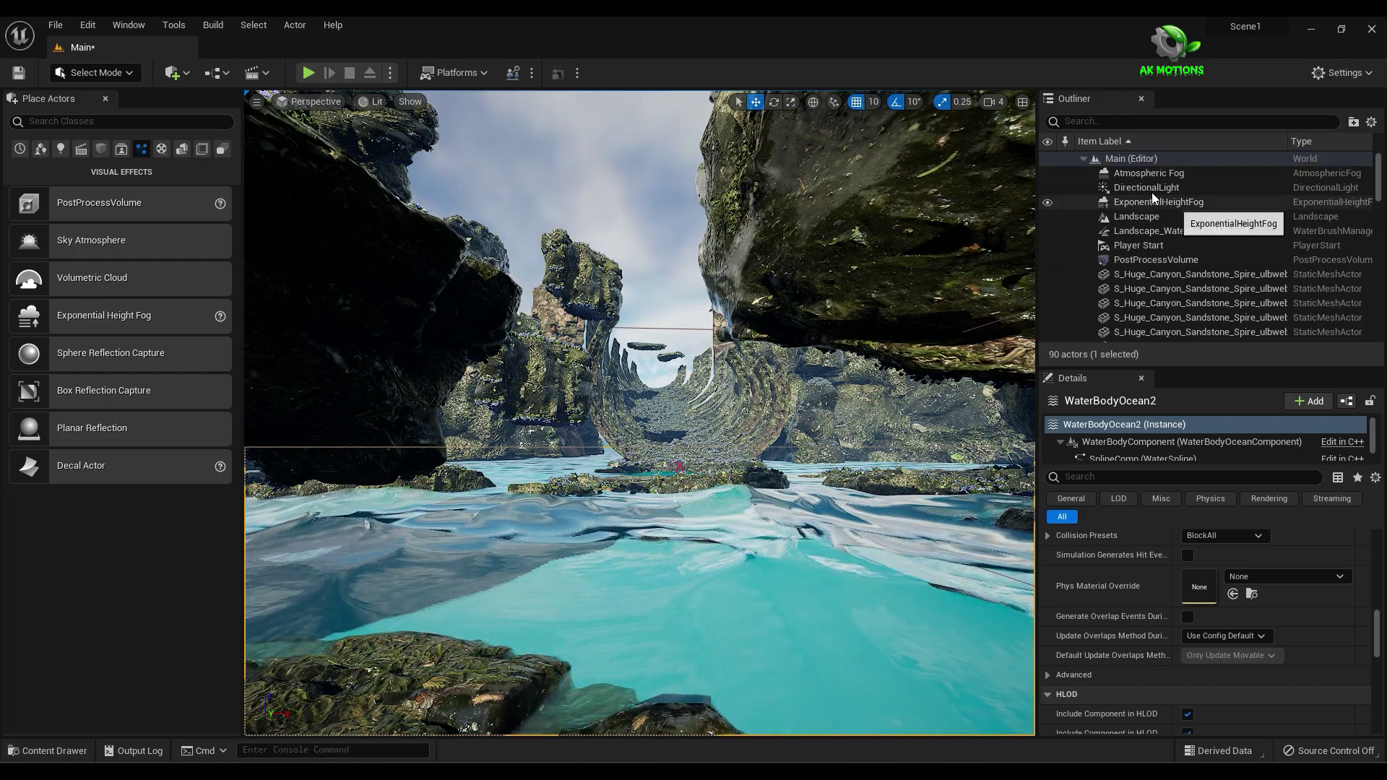
click(1156, 201)
scroll(1217, 605, down, 10)
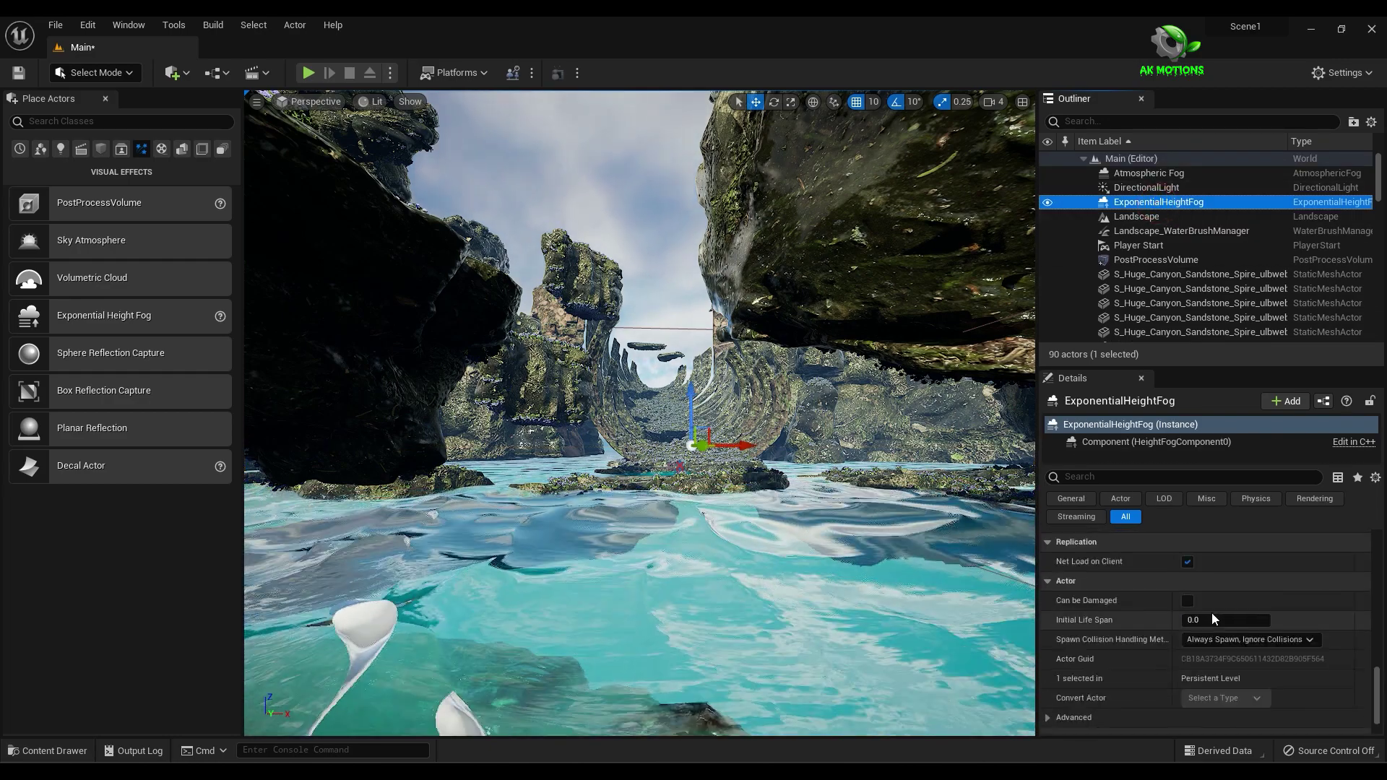
scroll(1208, 622, up, 10)
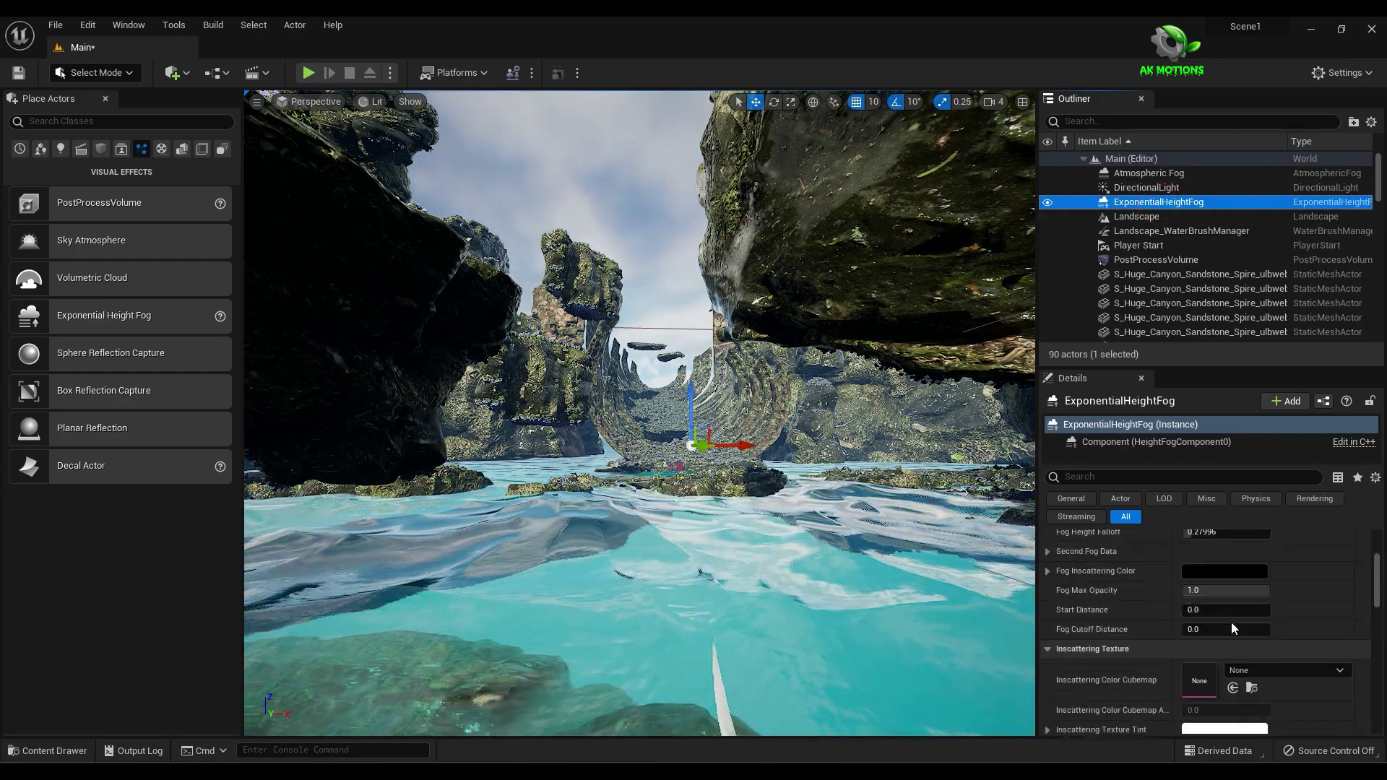
scroll(1231, 627, down, 2)
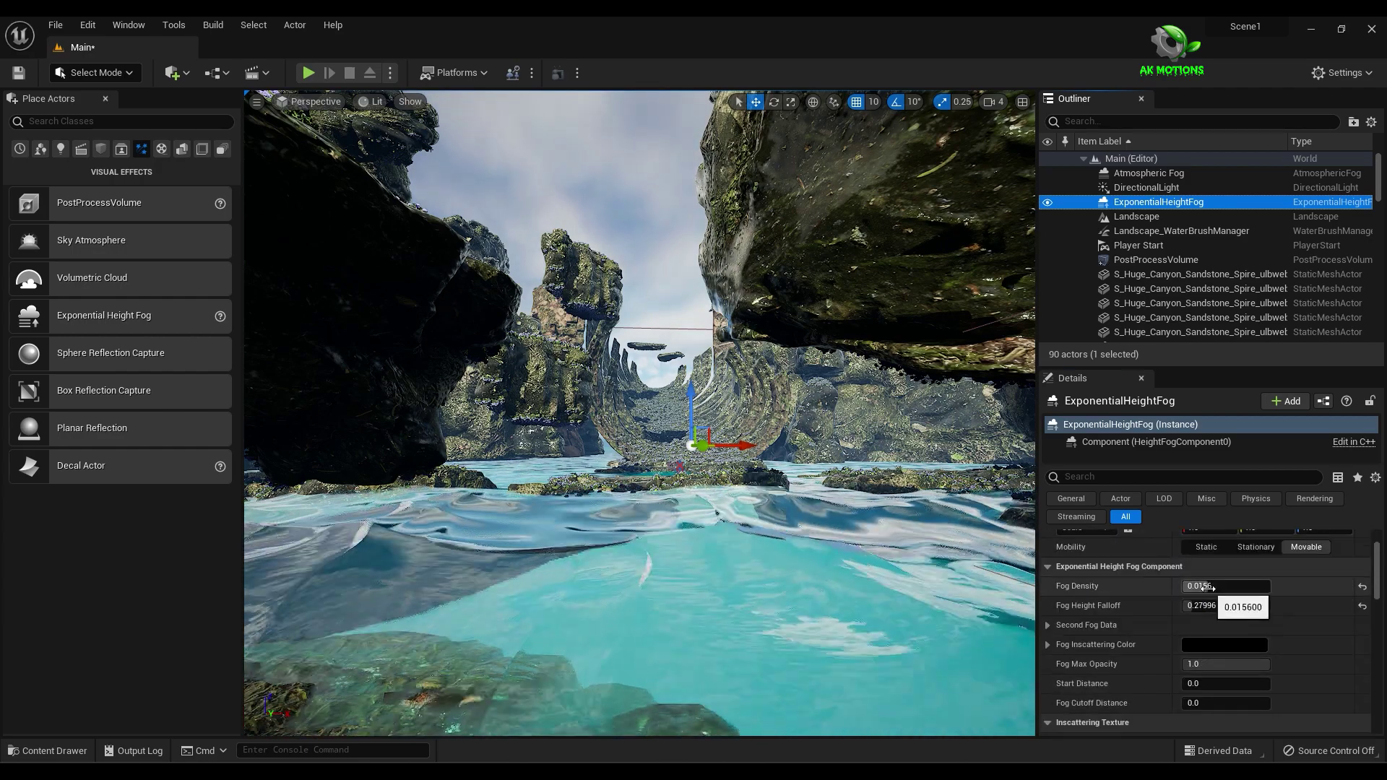
mouse_move(1186, 586)
mouse_down()
mouse_move(1266, 586)
mouse_move(1204, 606)
mouse_move(1204, 586)
mouse_up()
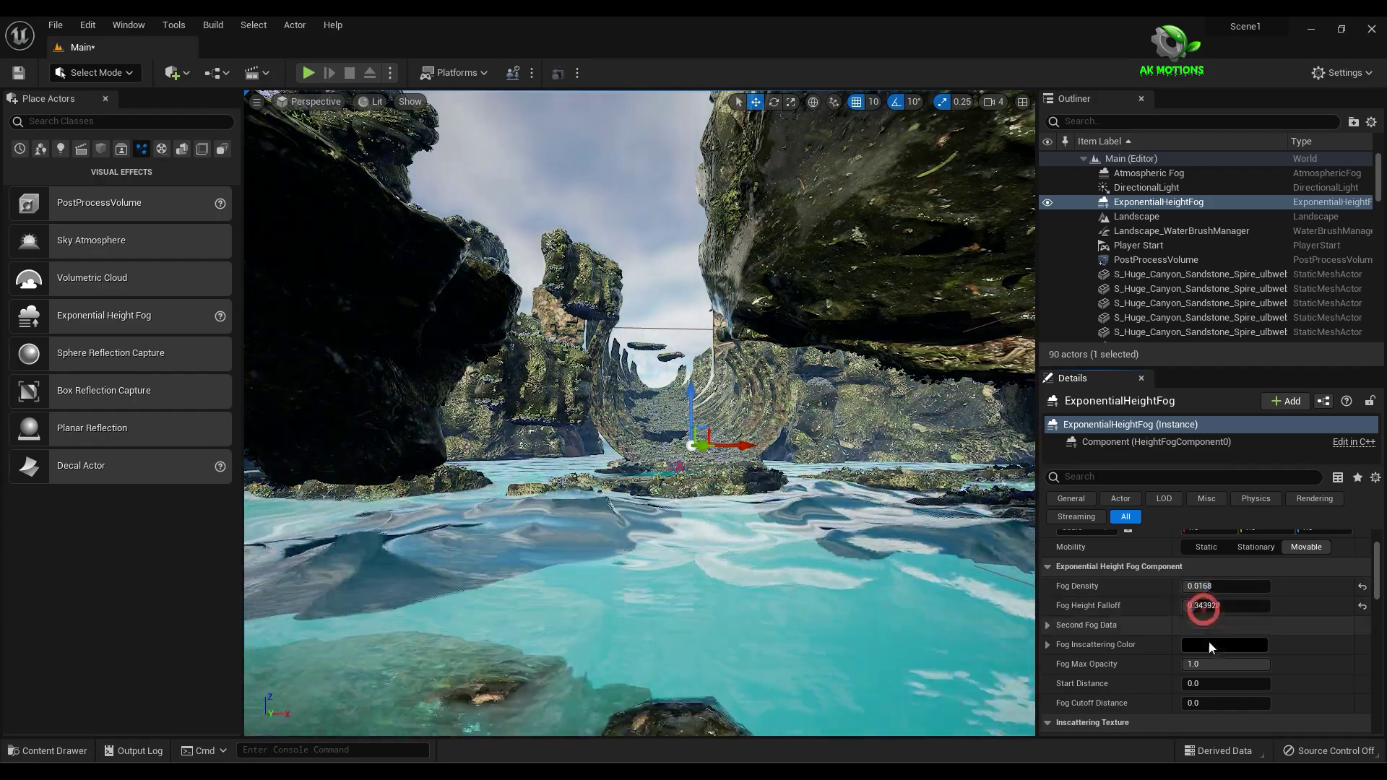
- Thicken the height fog with a Fog Density of 0.0288 and a Fog Height Falloff of 0.176912
scroll(1216, 662, down, 12)
scroll(1219, 659, up, 14)
scroll(1226, 644, down, 3)
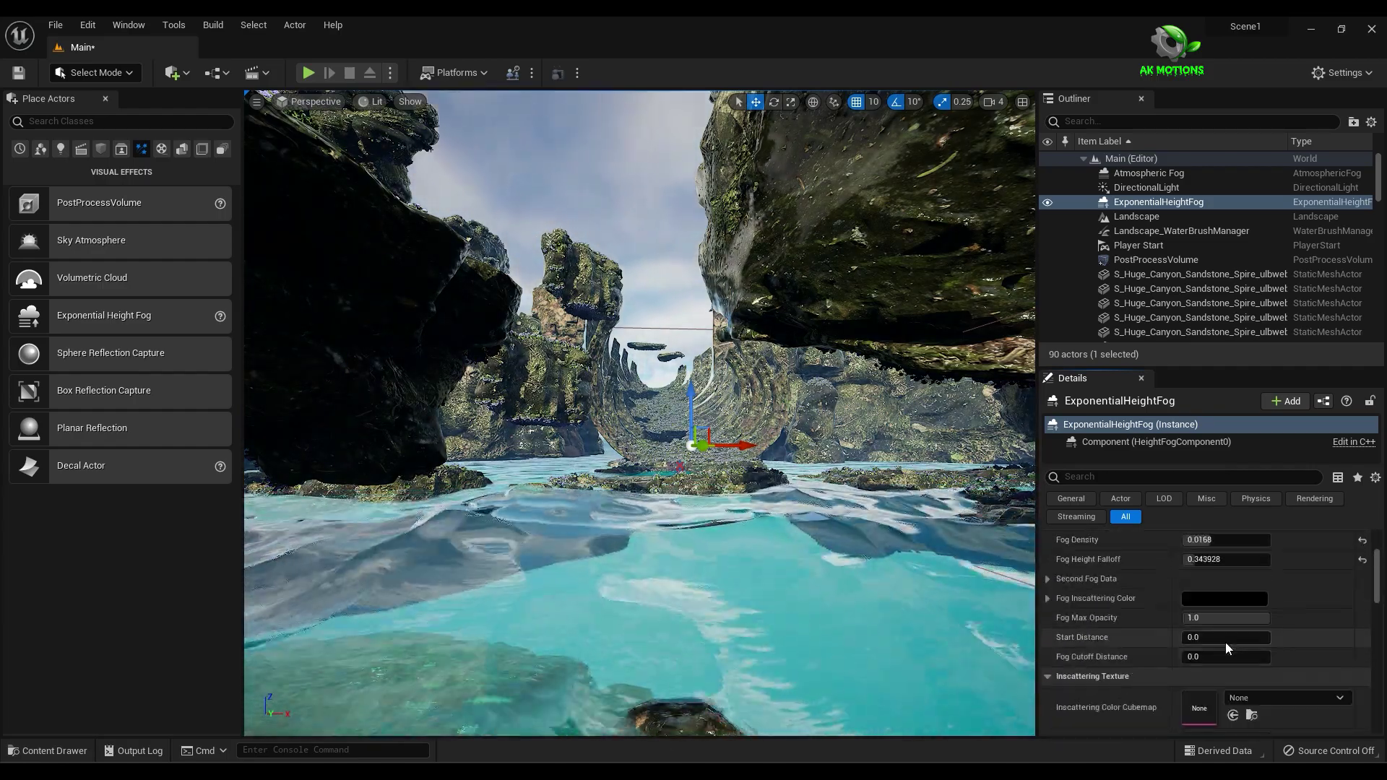
scroll(1226, 643, up, 3)
mouse_move(1222, 655)
mouse_down()
mouse_move(1247, 656)
mouse_move(1188, 675)
mouse_move(1228, 660)
mouse_up()
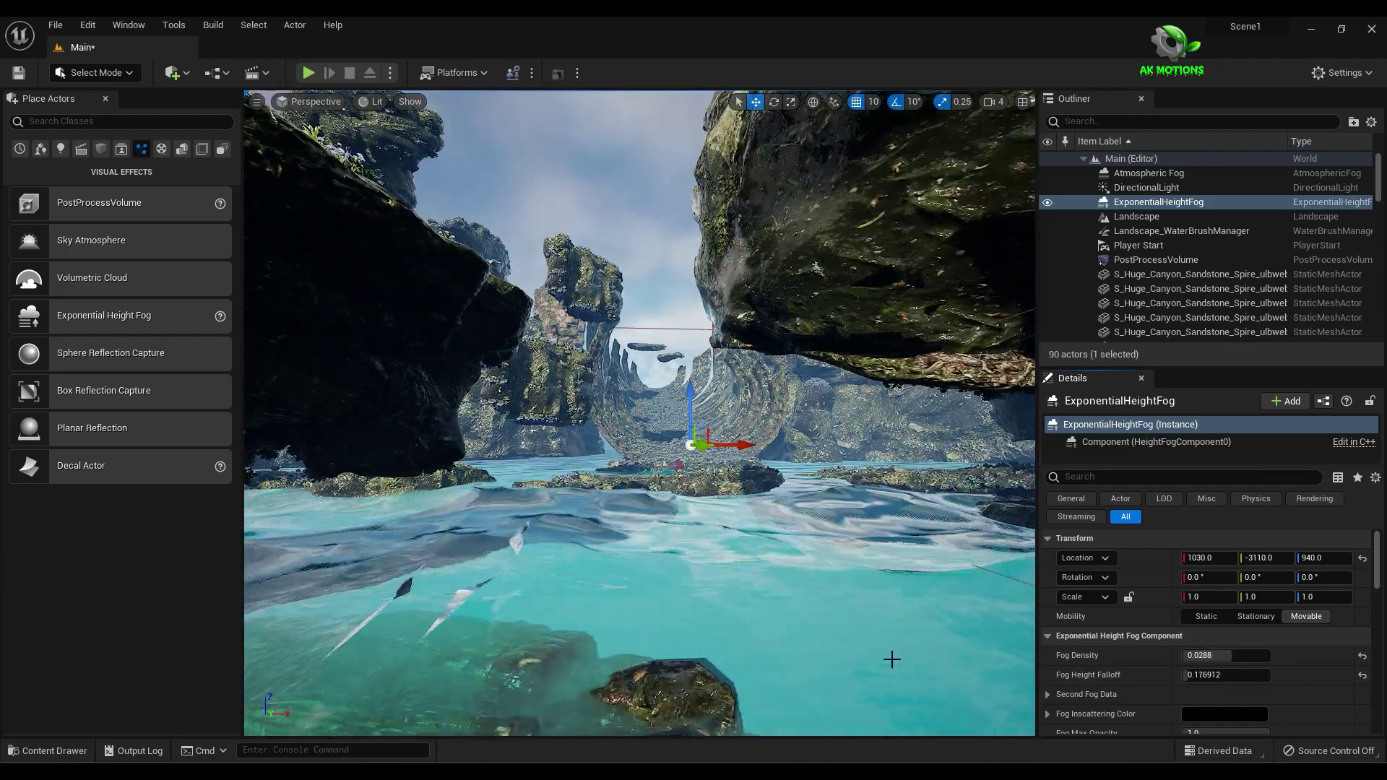
- Close the actor placement panel, add a Cine Camera Actor and snap it to the current view
click(106, 99)
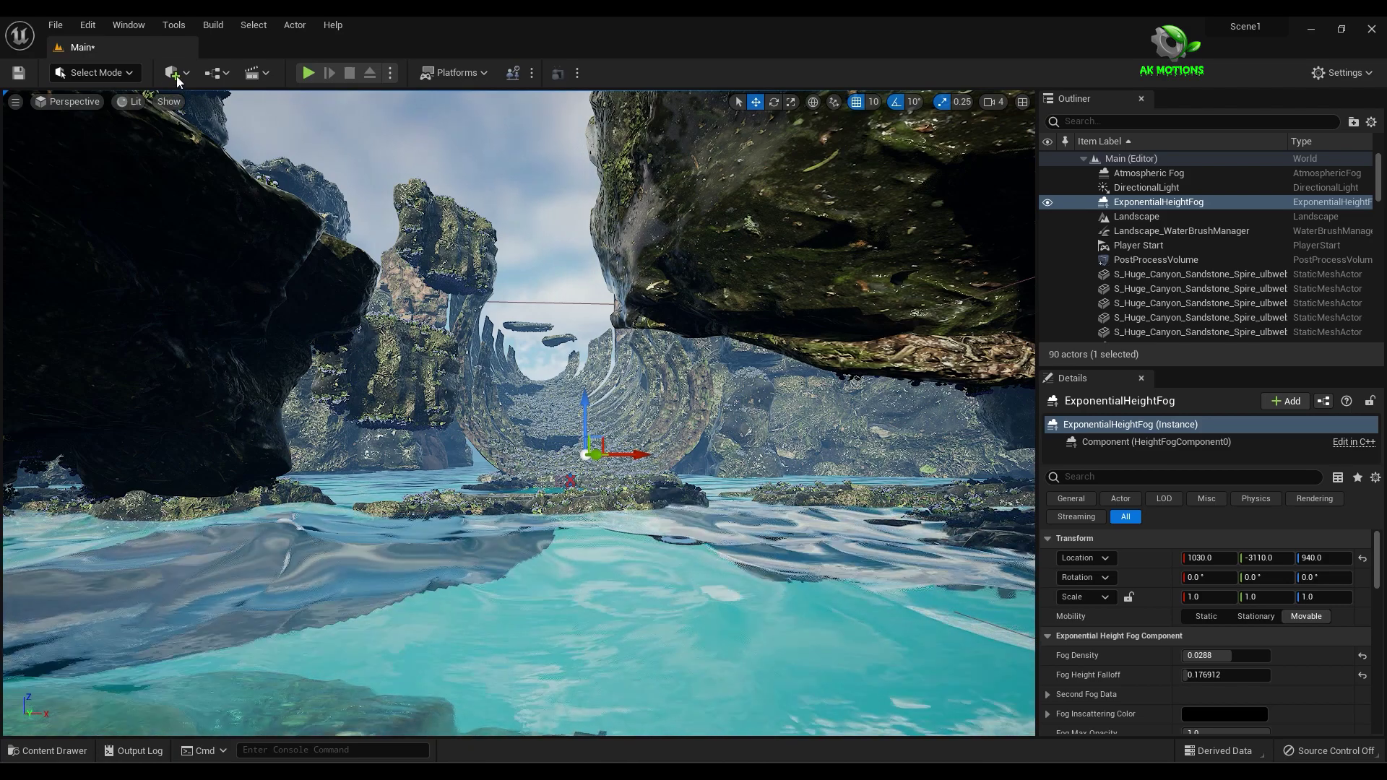
click(176, 75)
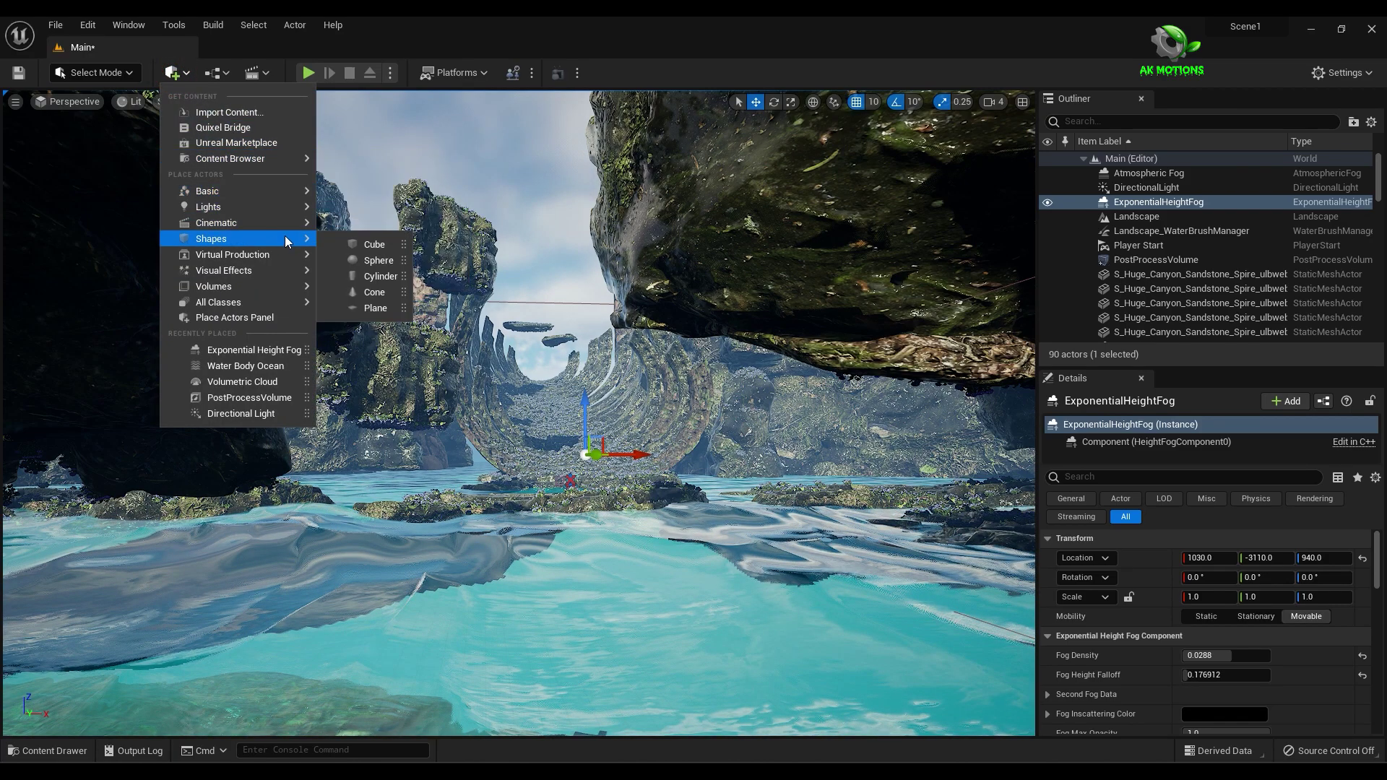
click(405, 225)
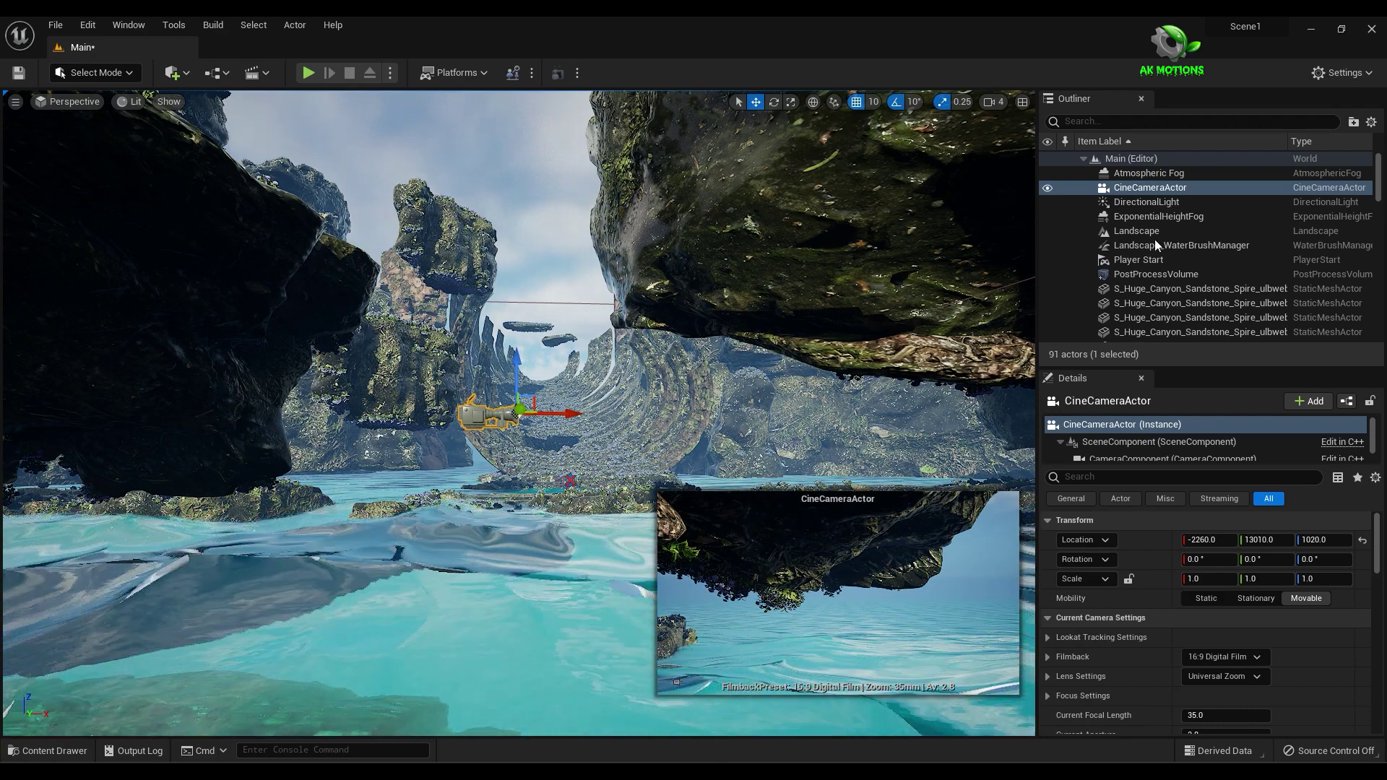
right_click(1149, 189)
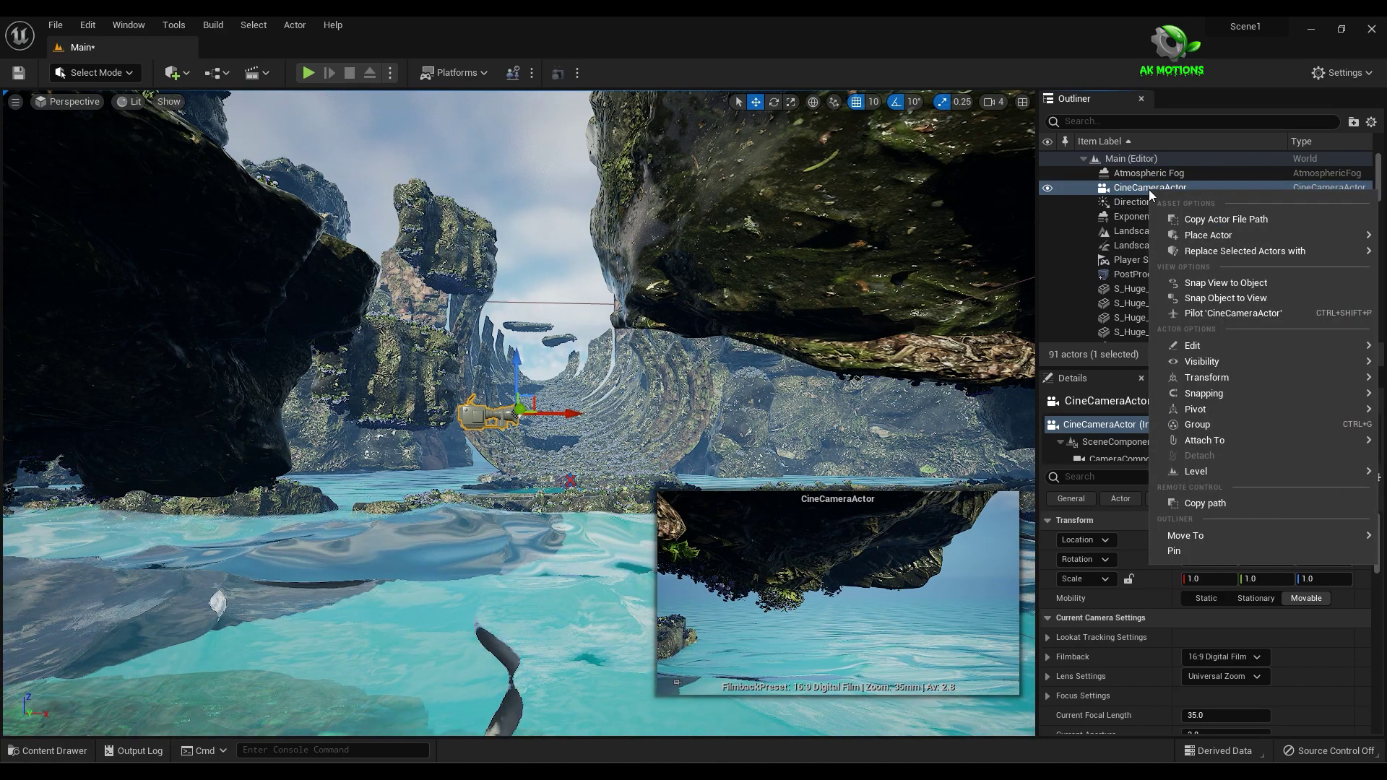
click(1235, 298)
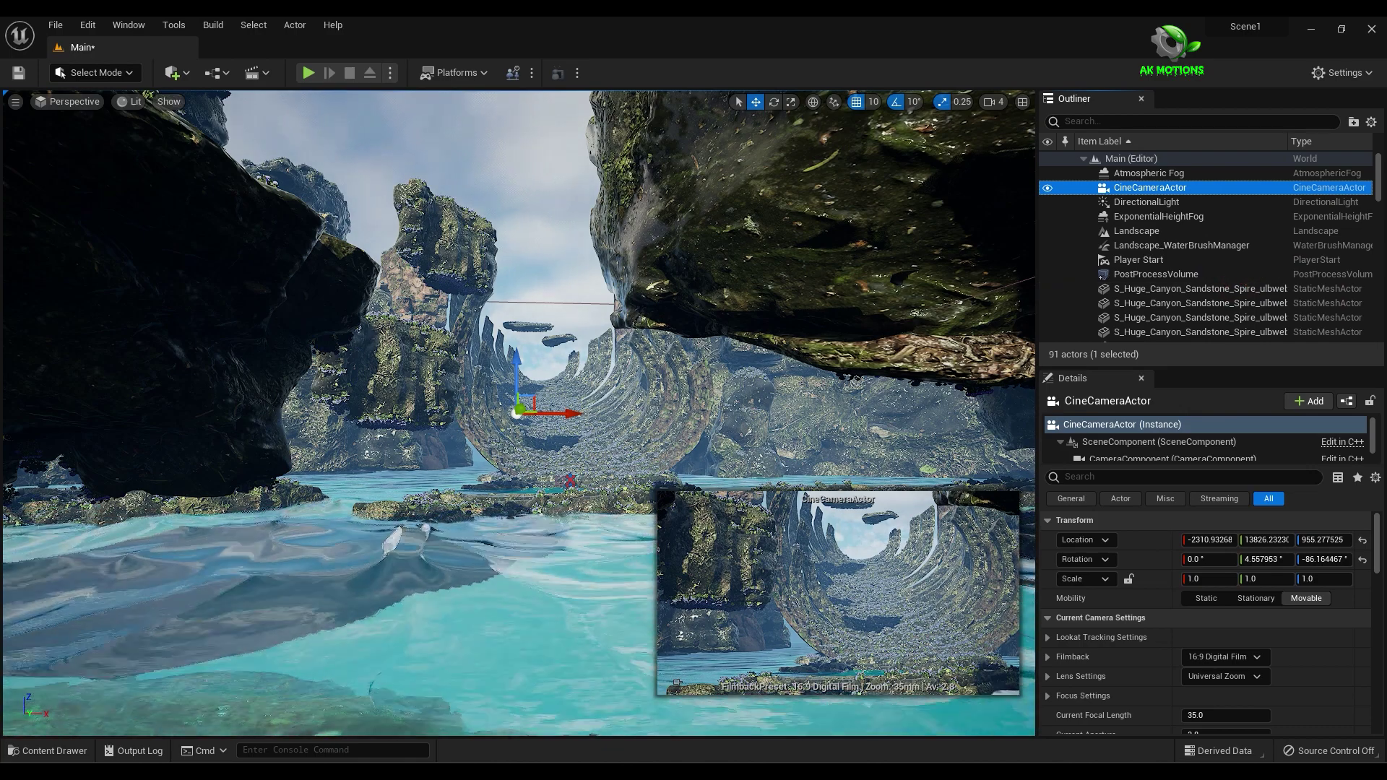
- Look through the CineCameraActor and pull it back until the foreground cliffs frame the tunnel
click(70, 106)
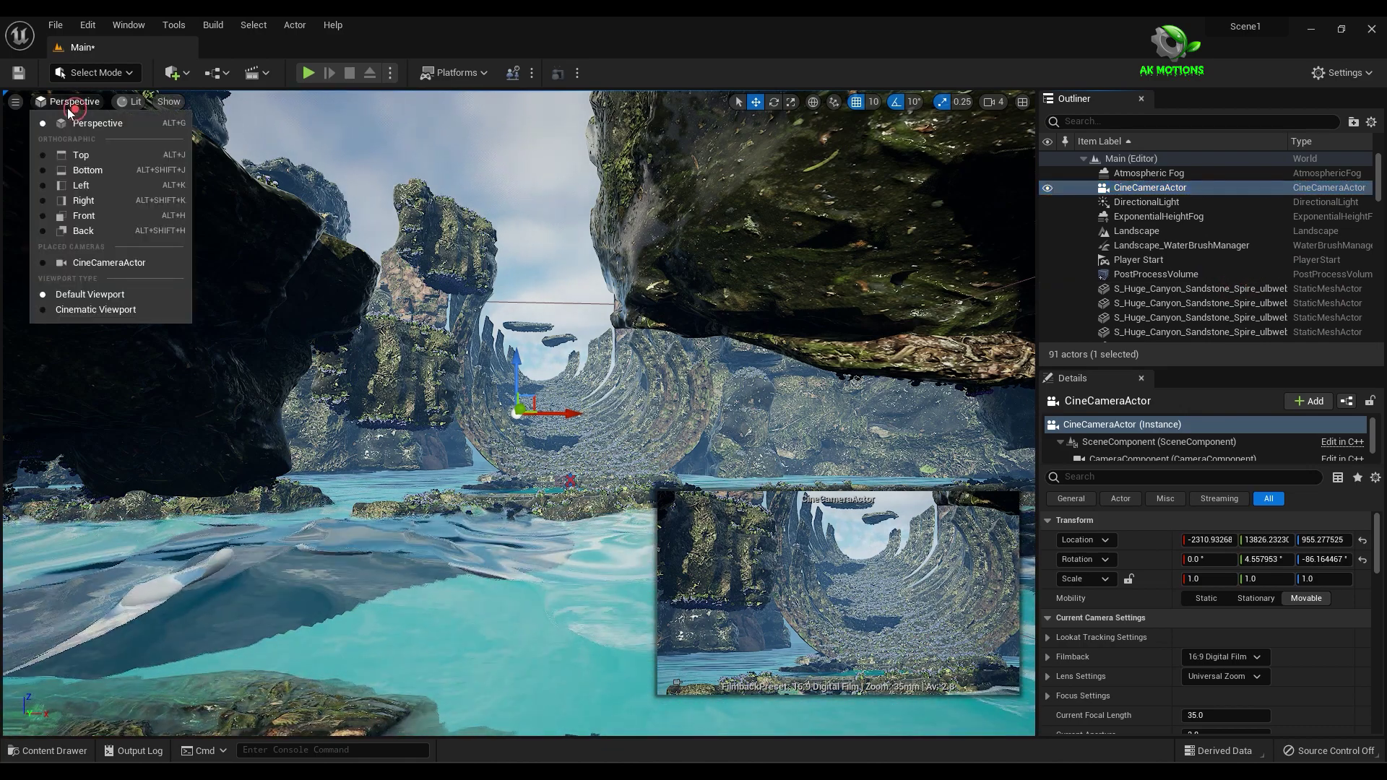
click(106, 263)
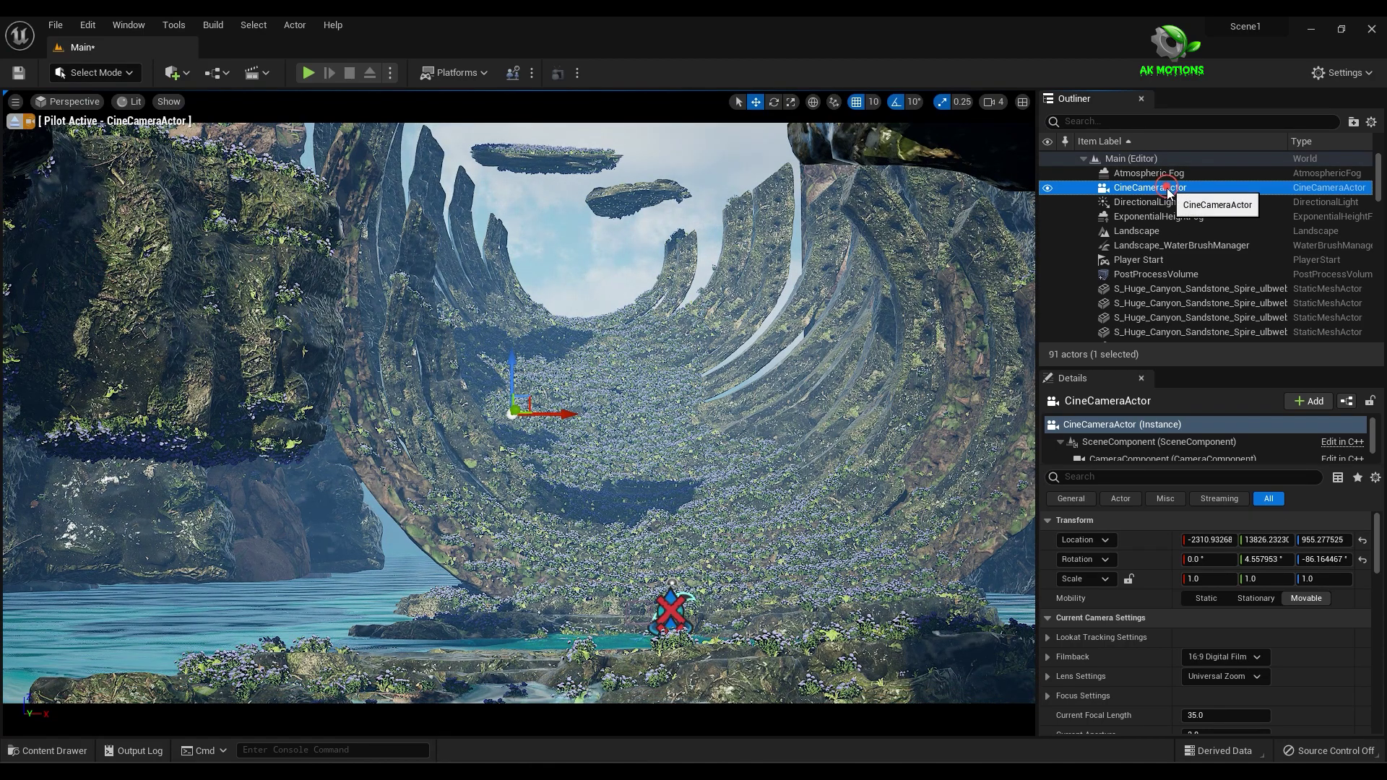
drag(1206, 541, 1297, 540)
scroll(637, 542, down, 15)
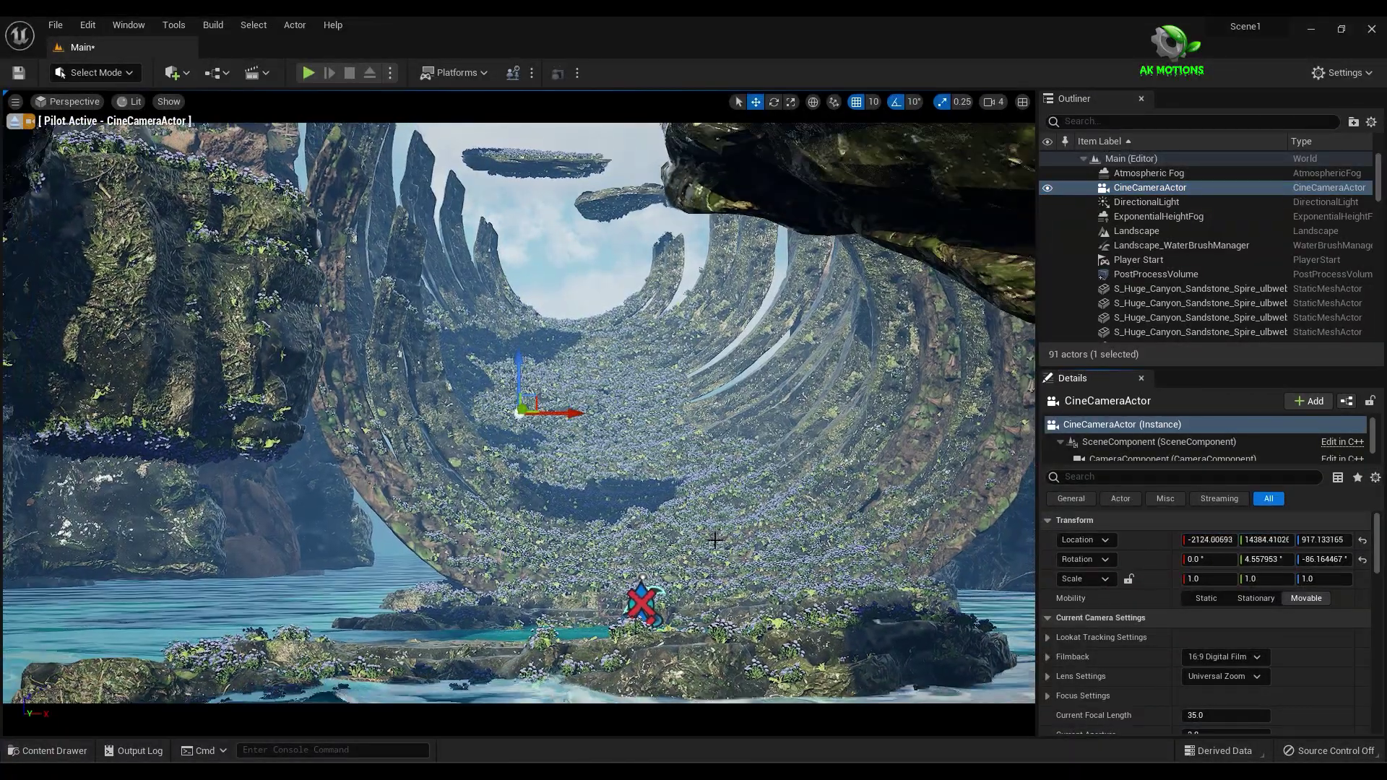
scroll(636, 540, down, 15)
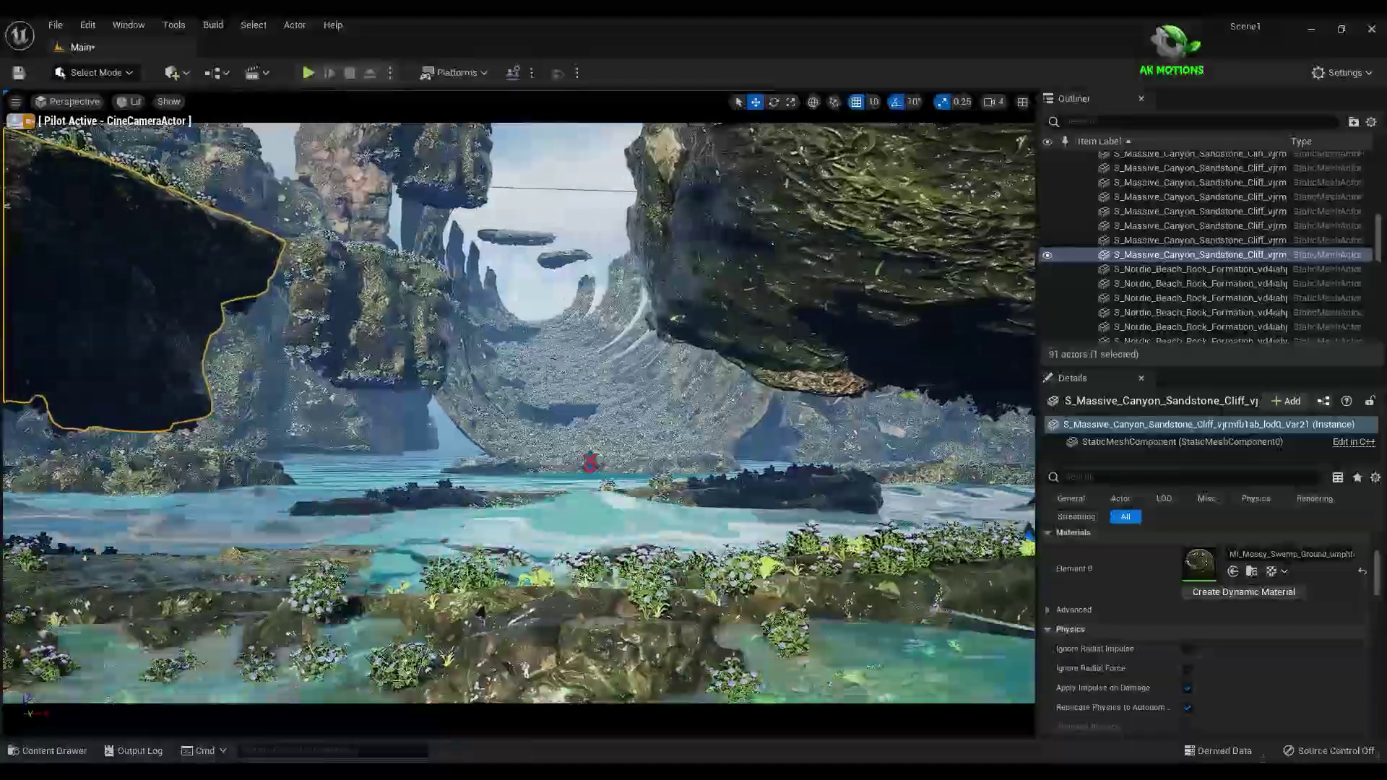
- Reposition the large overhanging sandstone cliff and the foreground beach rocks to frame the tunnel in the camera view
click(882, 279)
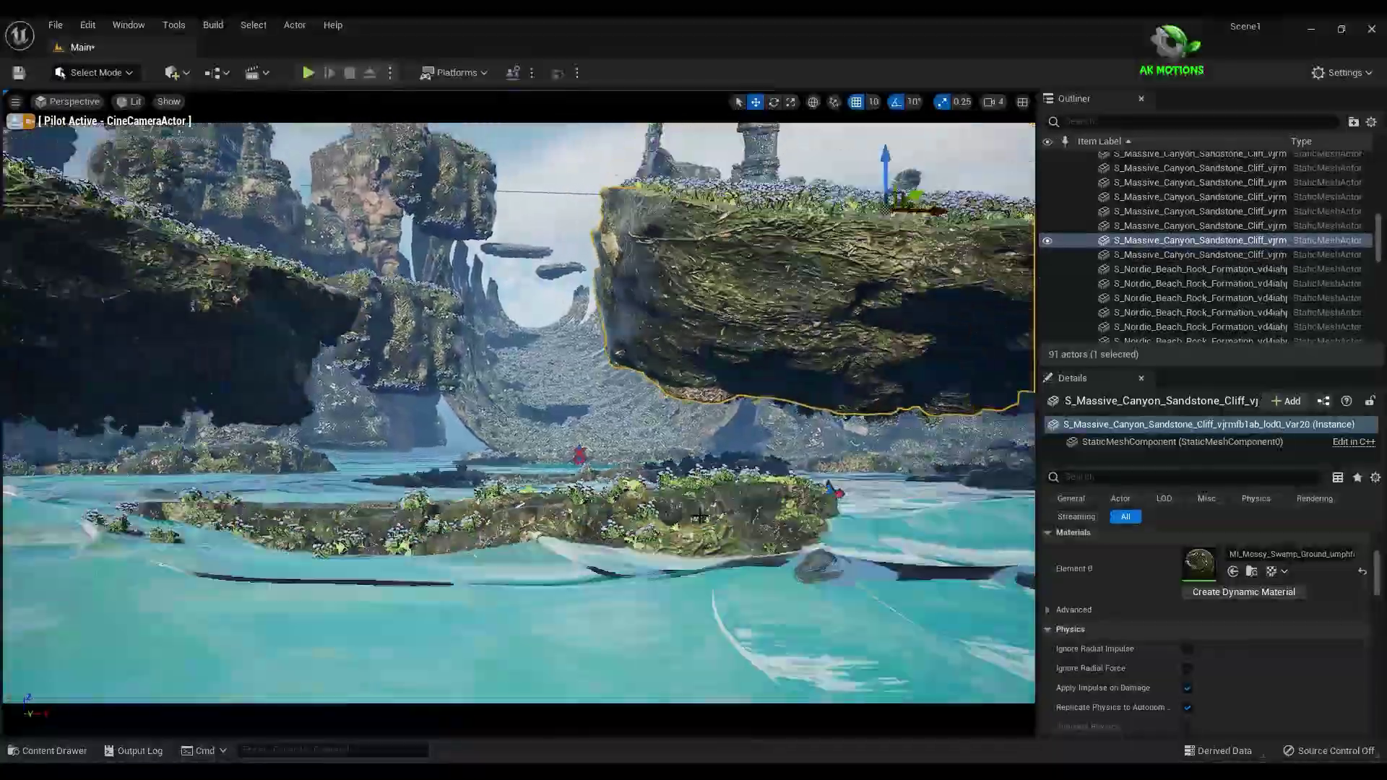
click(769, 484)
click(983, 199)
scroll(983, 199, down, 3)
scroll(983, 200, up, 3)
right_drag(983, 199, 845, 200)
- Readjust the ExponentialHeightFog to a Fog Density of 0.0168 and a Fog Height Falloff of 0.352824
scroll(1170, 217, up, 10)
click(1170, 217)
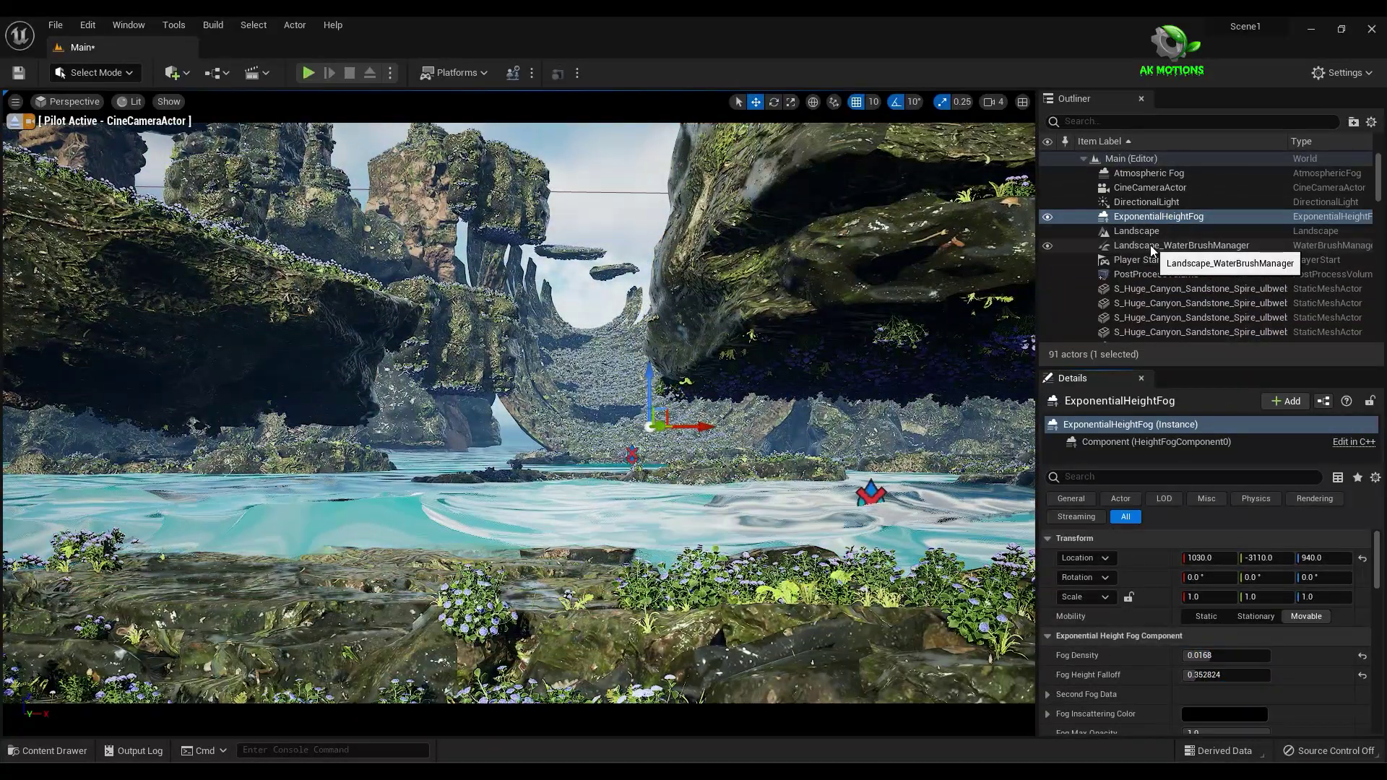
- Add a level sequence named 2 and save it in the Content folder
click(268, 73)
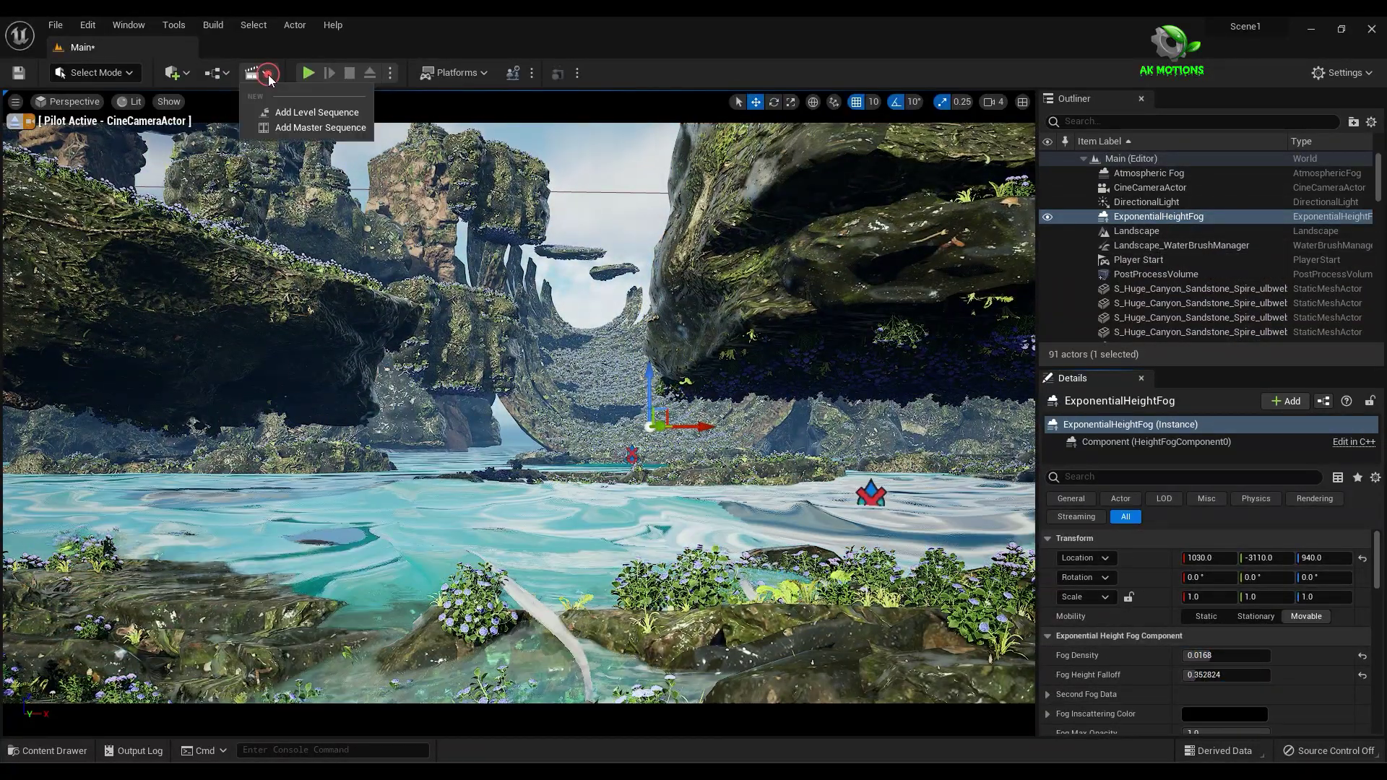
click(301, 113)
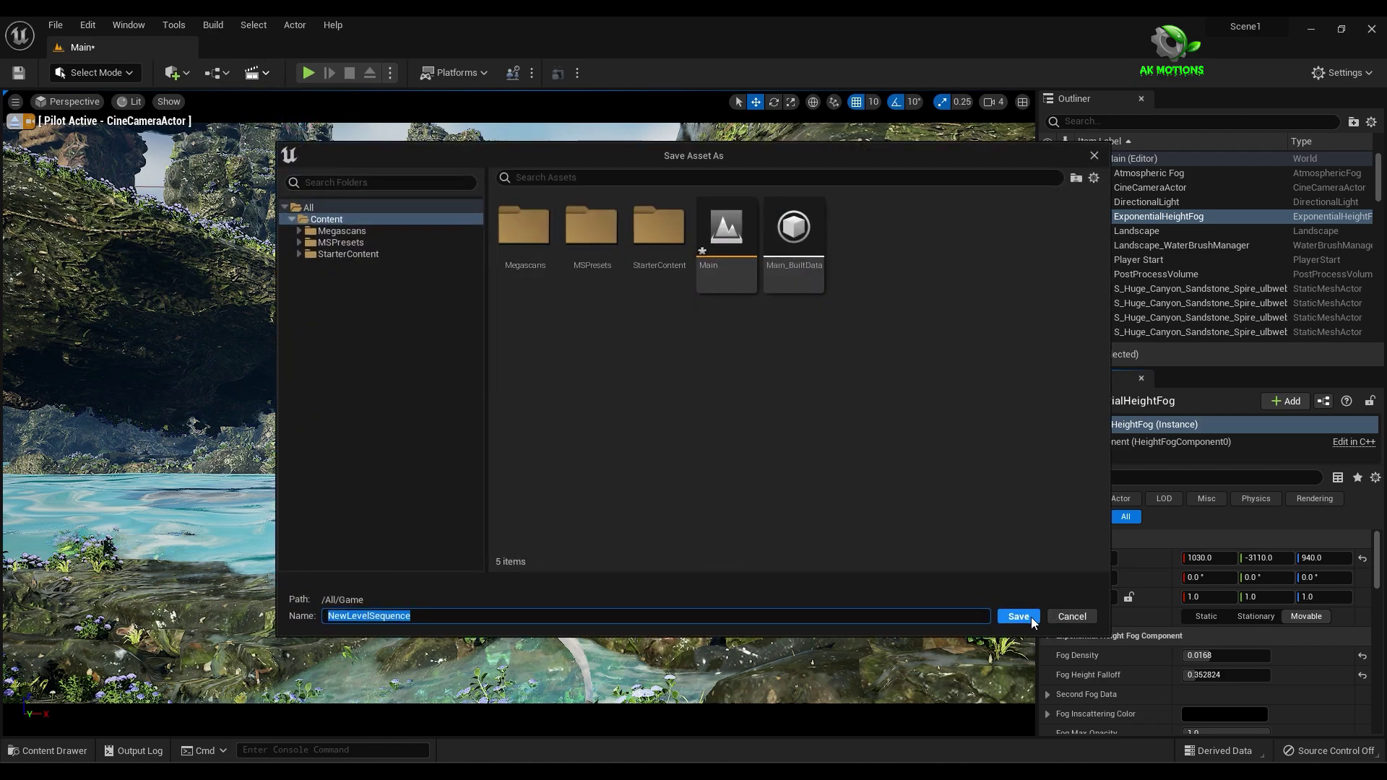
text(2)
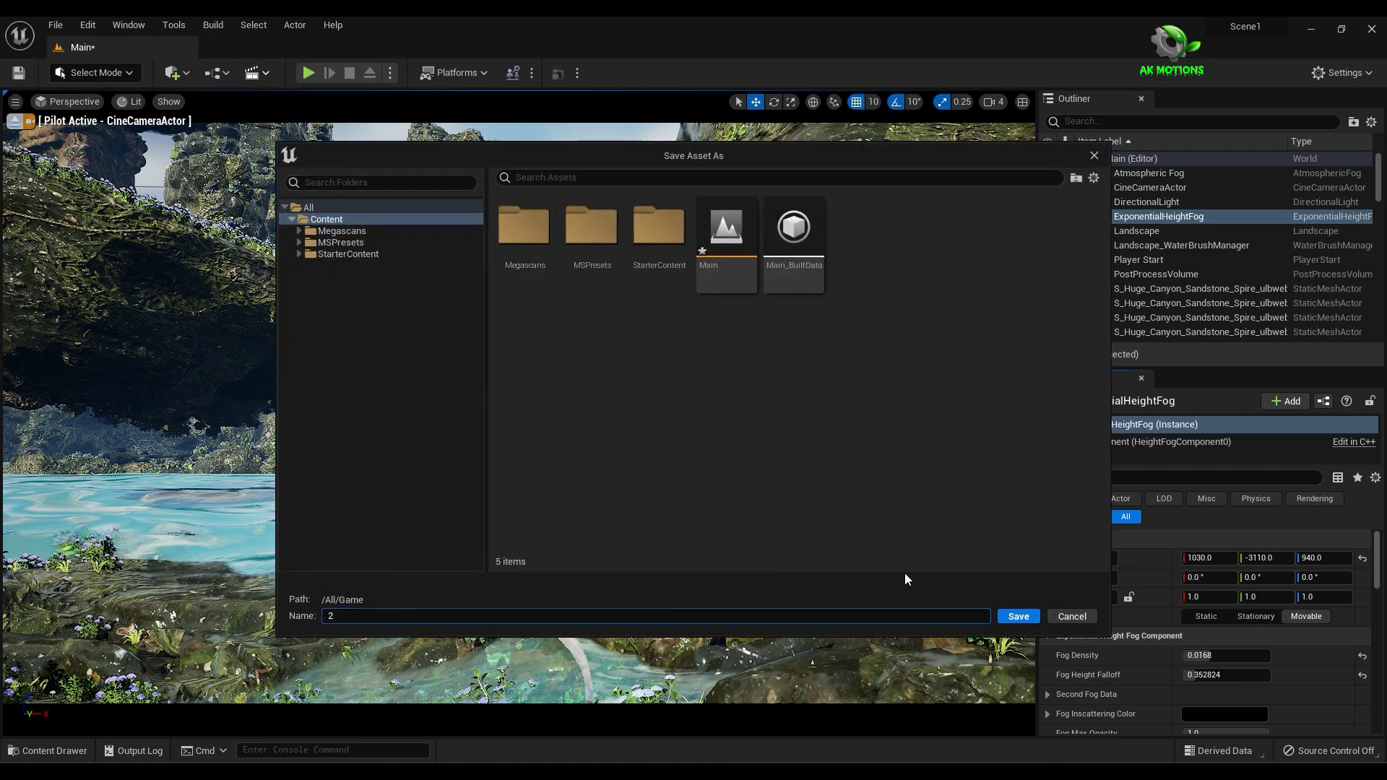
click(1029, 620)
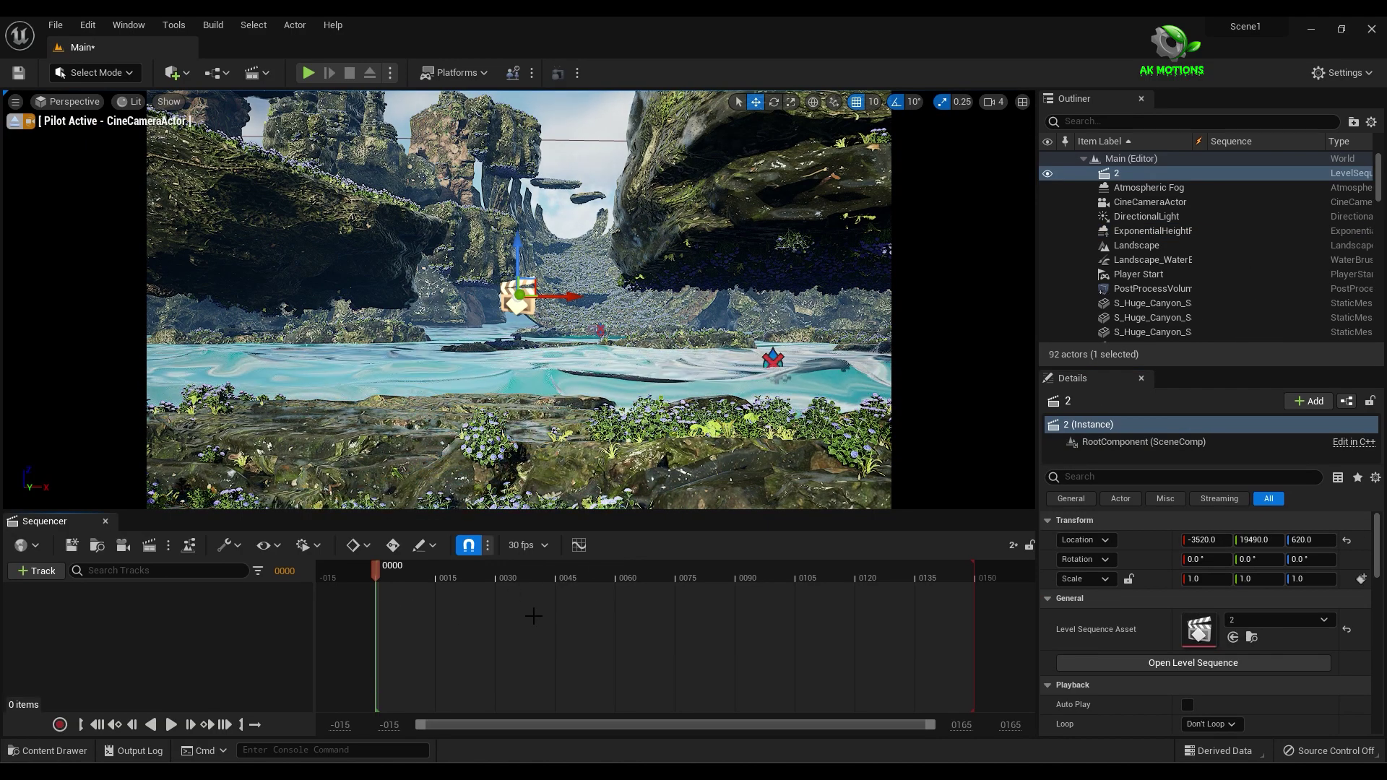
- Add the CineCameraActor to the sequence and key its Transform at frame 0000
click(1148, 205)
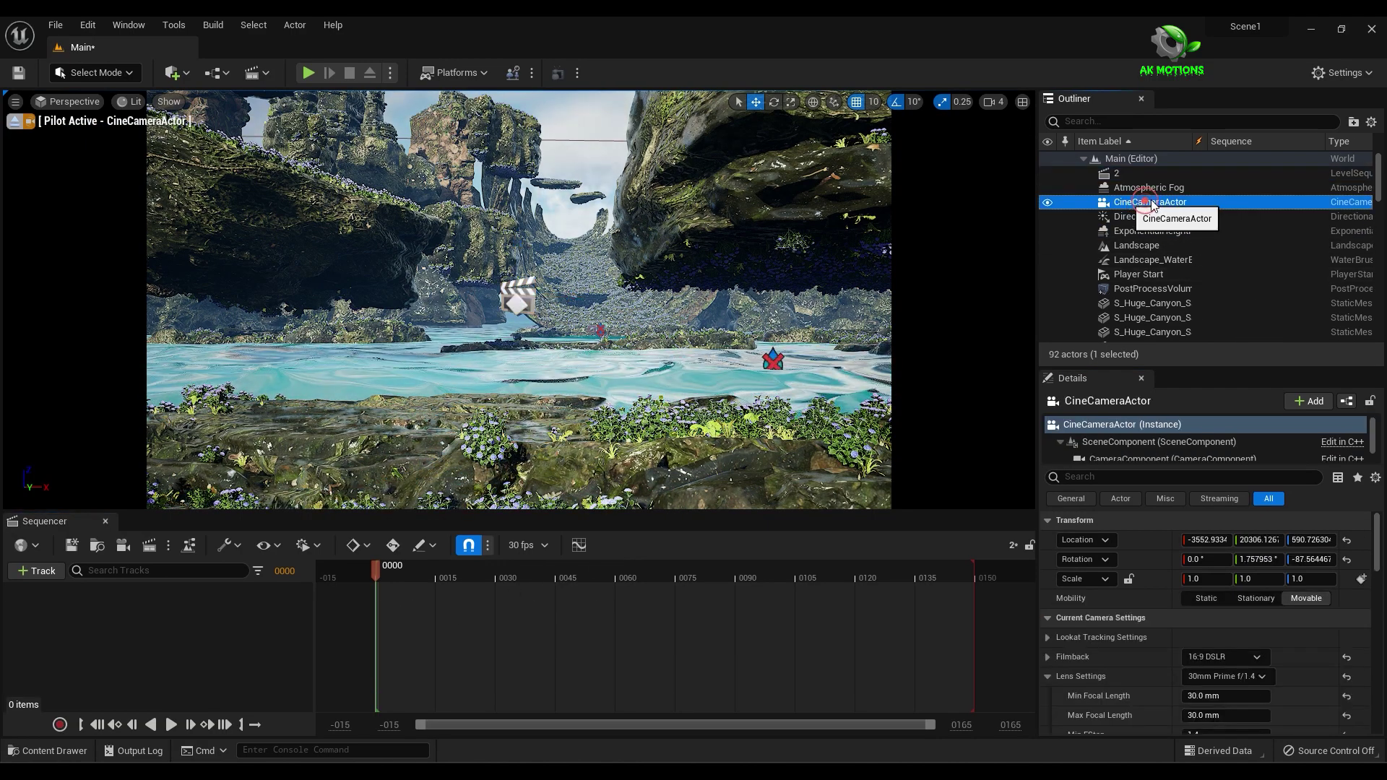
drag(430, 633, 430, 630)
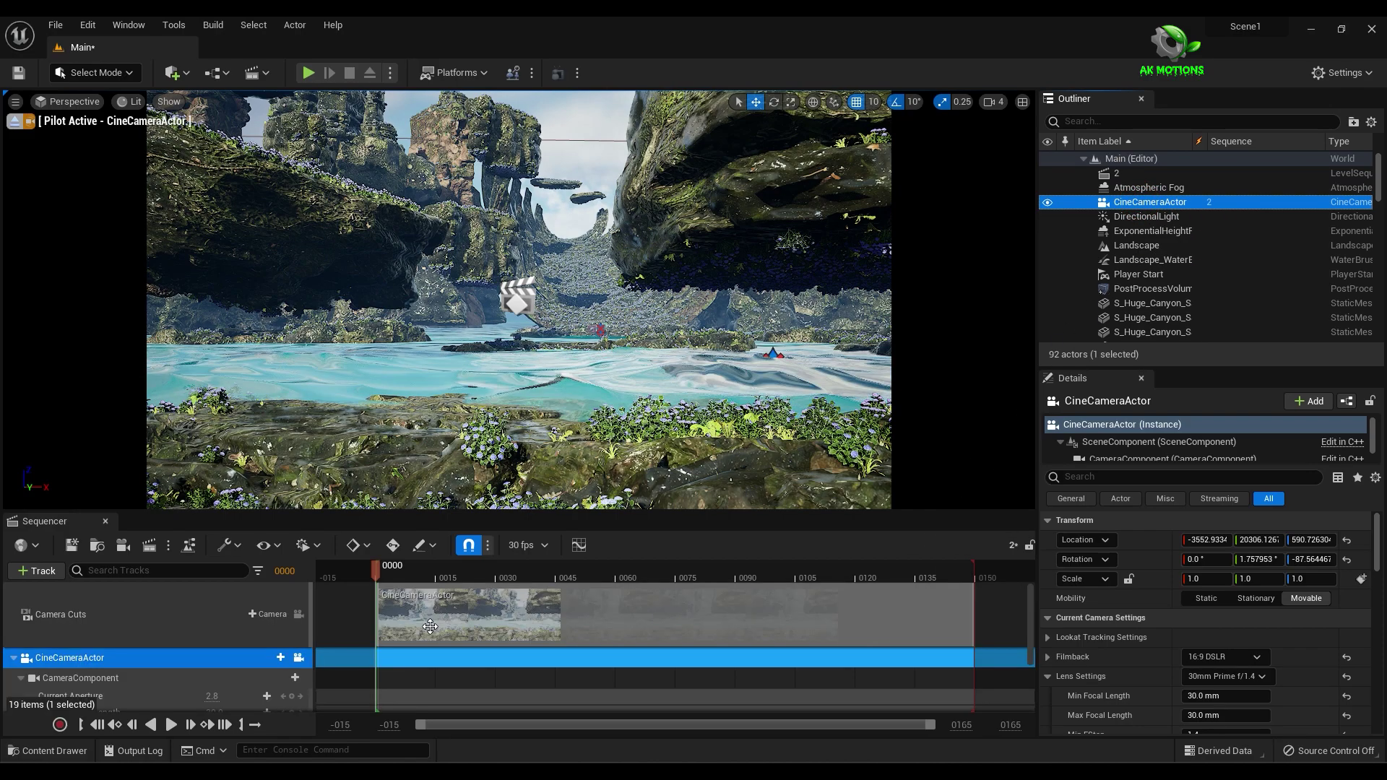
drag(376, 569, 378, 604)
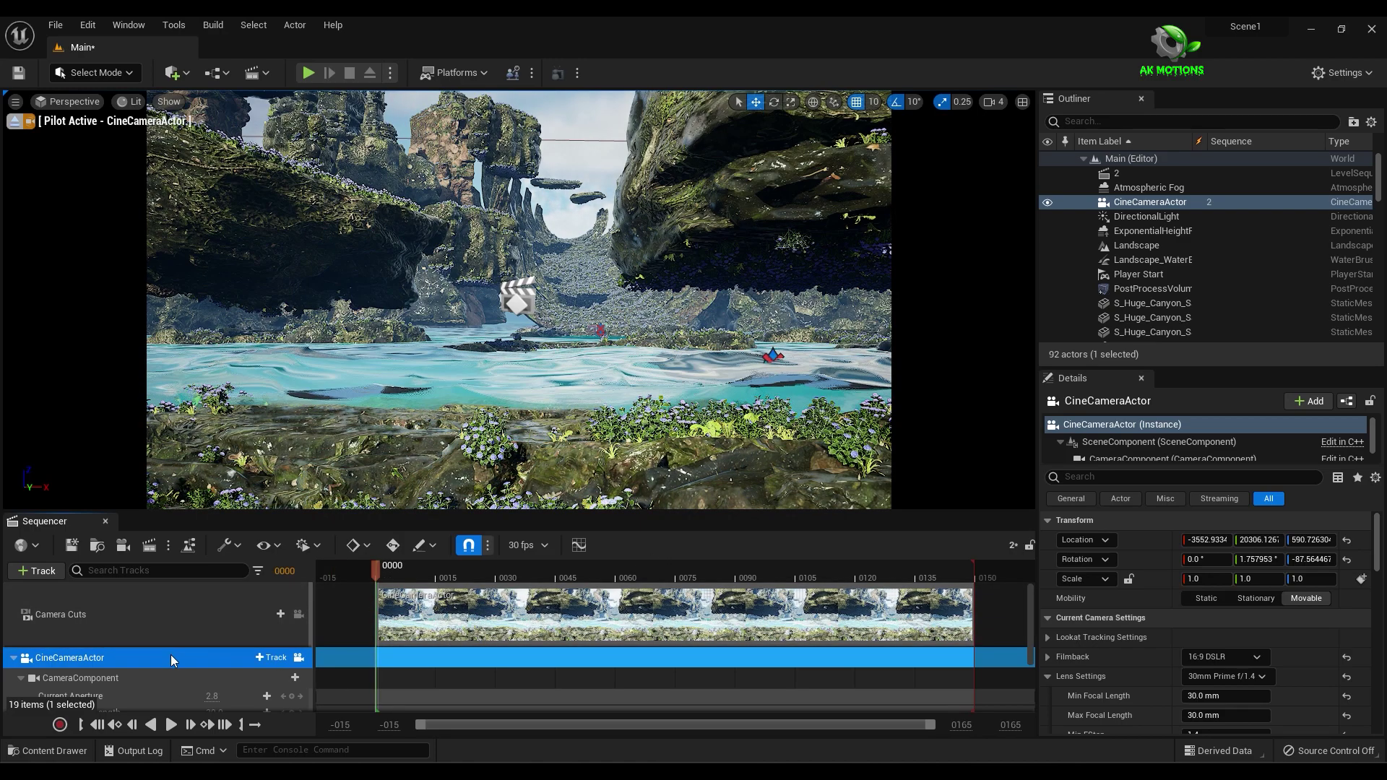
scroll(167, 671, down, 2)
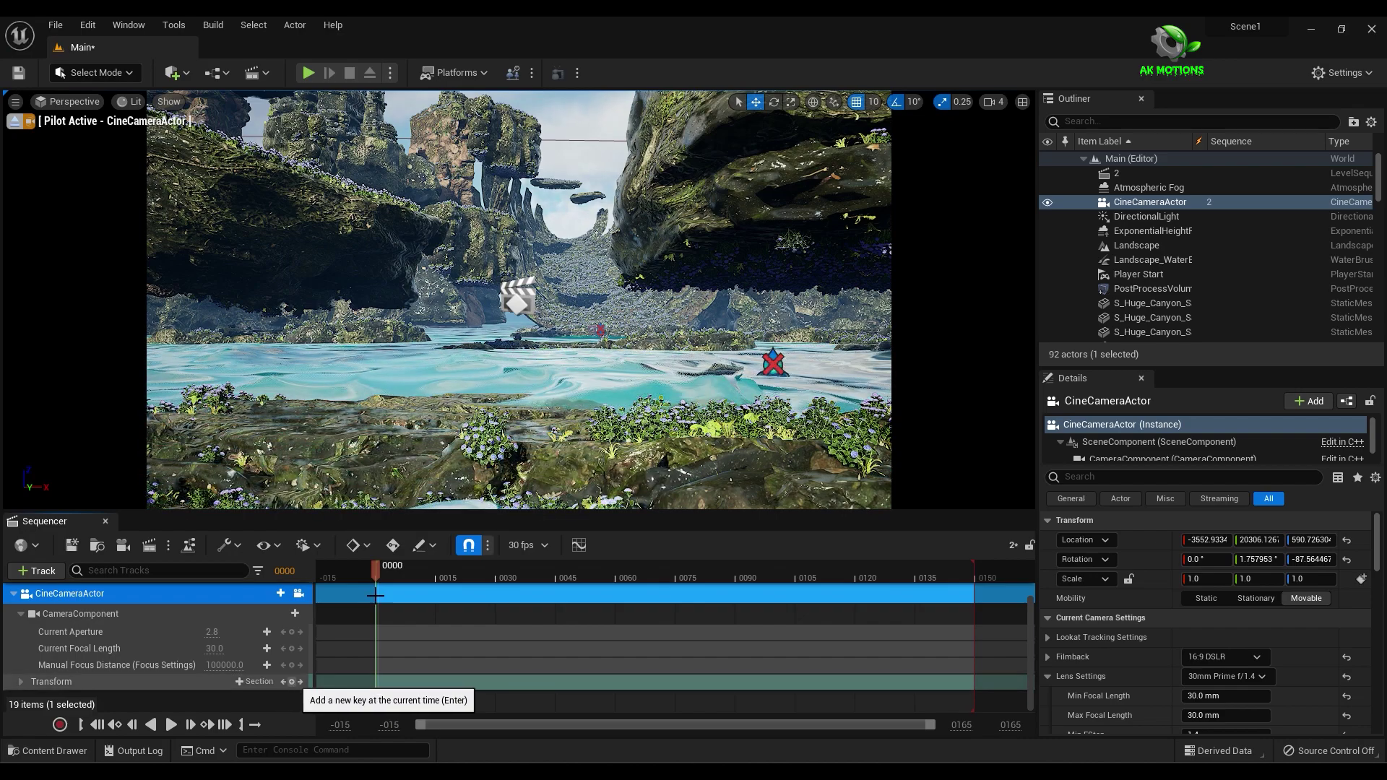
click(360, 547)
click(401, 678)
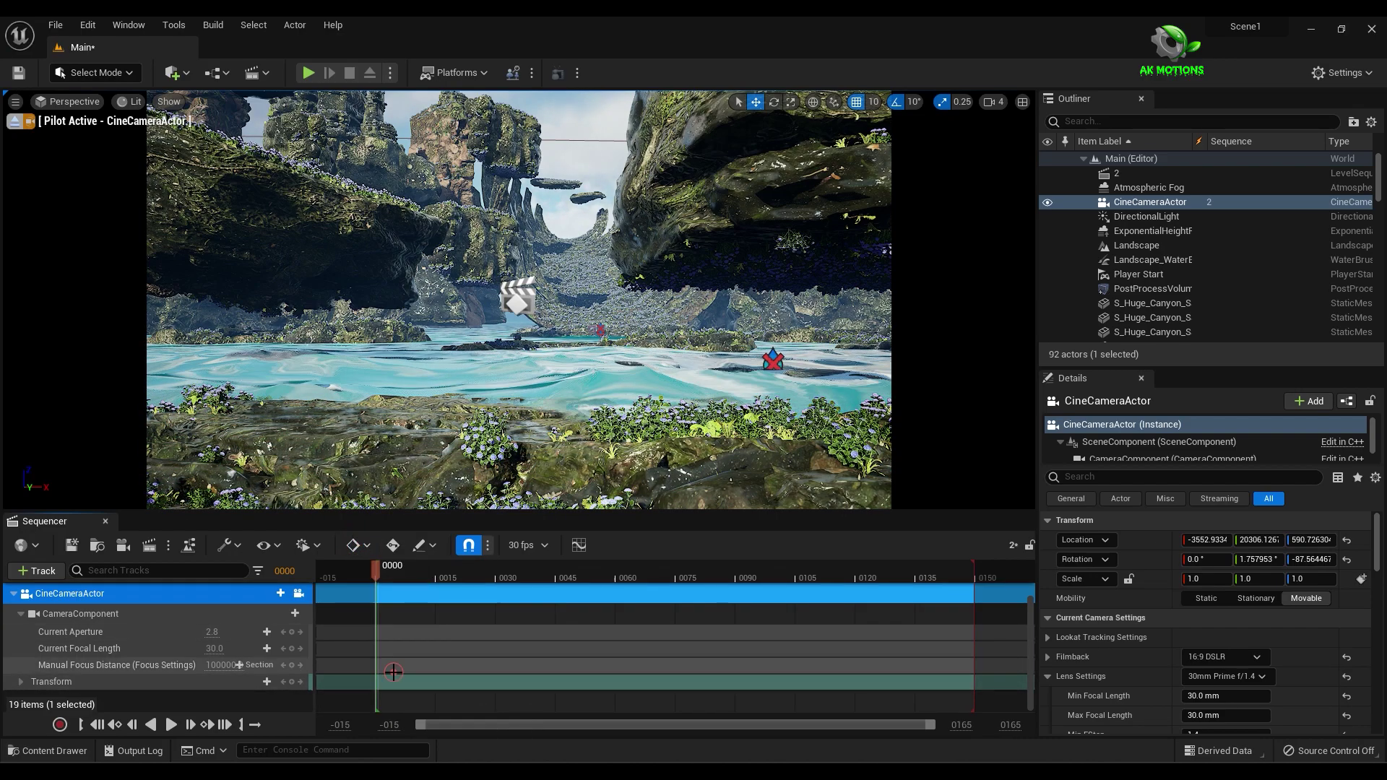
click(288, 682)
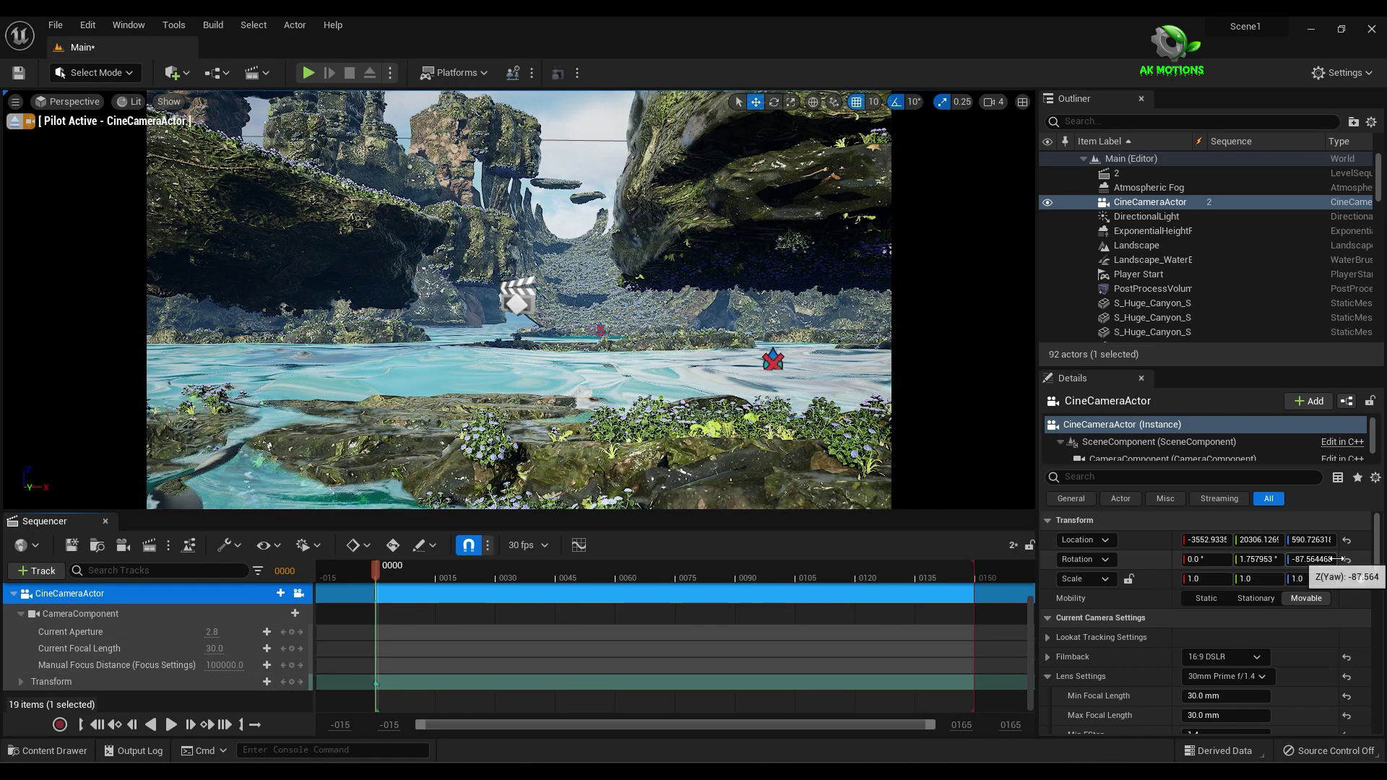
click(1309, 560)
text(0)
key(Return)
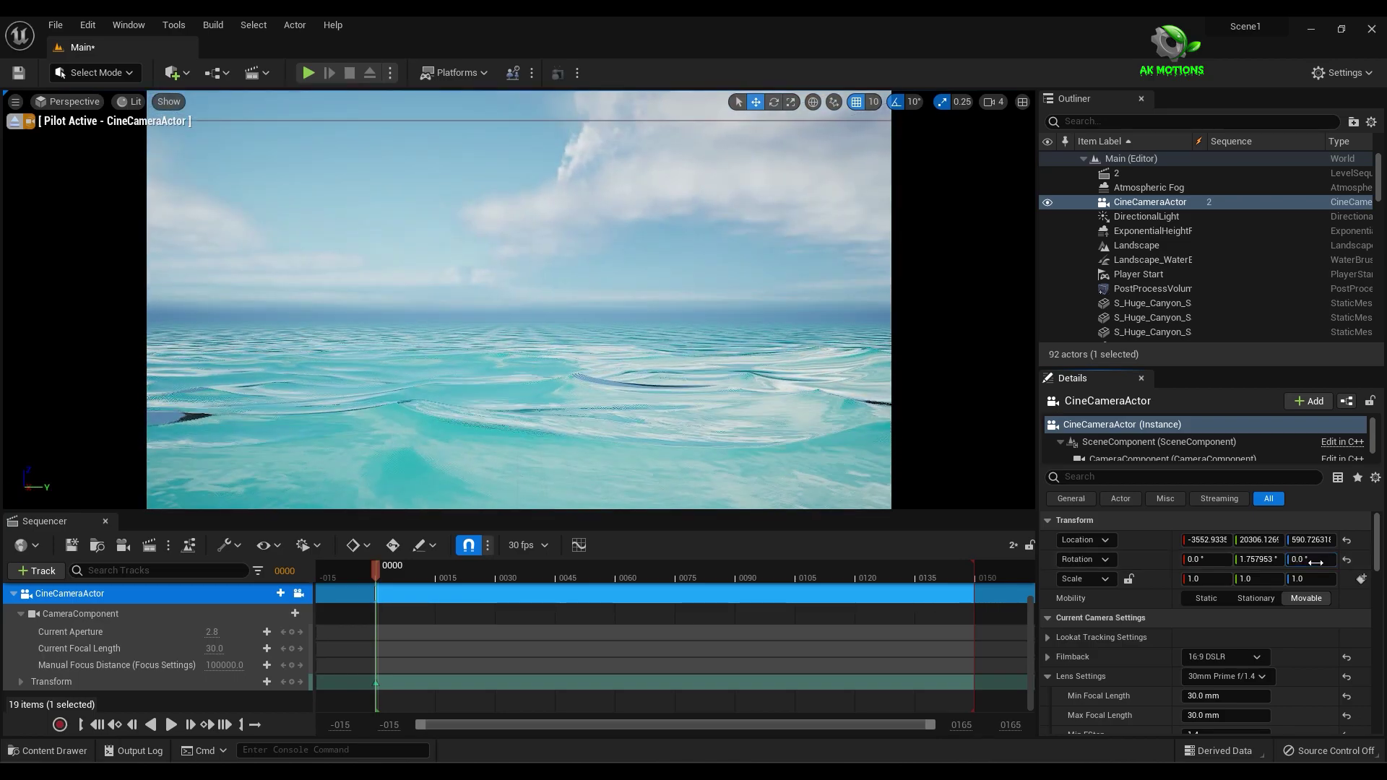
key(ctrl+z)
mouse_move(1258, 560)
mouse_down()
mouse_move(1279, 559)
mouse_move(1163, 539)
mouse_move(1254, 542)
mouse_up()
key(ctrl+z)
- Widen the overhanging sandstone cliff to an X scale of 2.75, lower it to Z 1320, and return the playhead to frame 0000
mouse_move(519, 300)
right_down()
mouse_move(519, 216)
mouse_move(519, 311)
right_up()
click(780, 195)
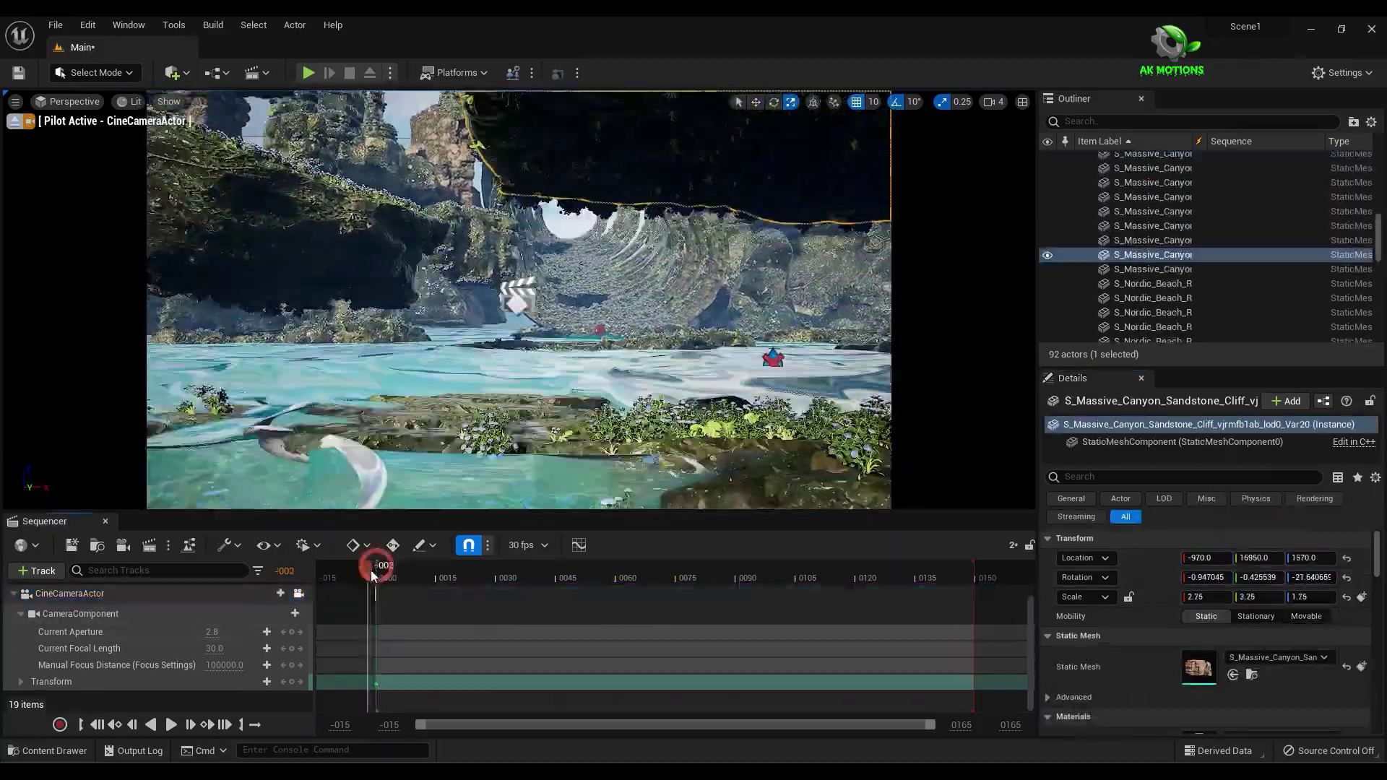
click(377, 571)
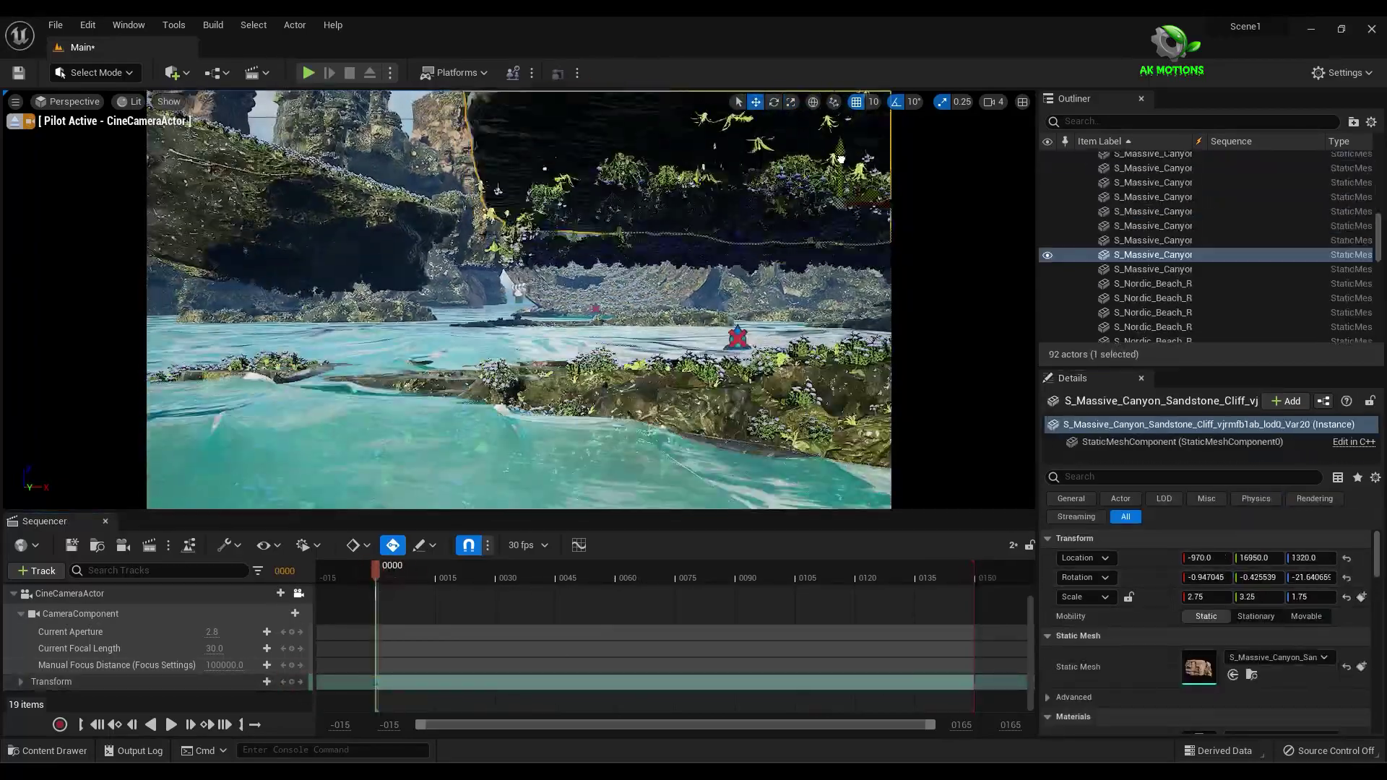
- At frame 0150, move the CineCameraActor toward the tunnel to Location Y 15963 and Z 831, then adjust its X location
drag(376, 578, 724, 585)
key(ctrl+z)
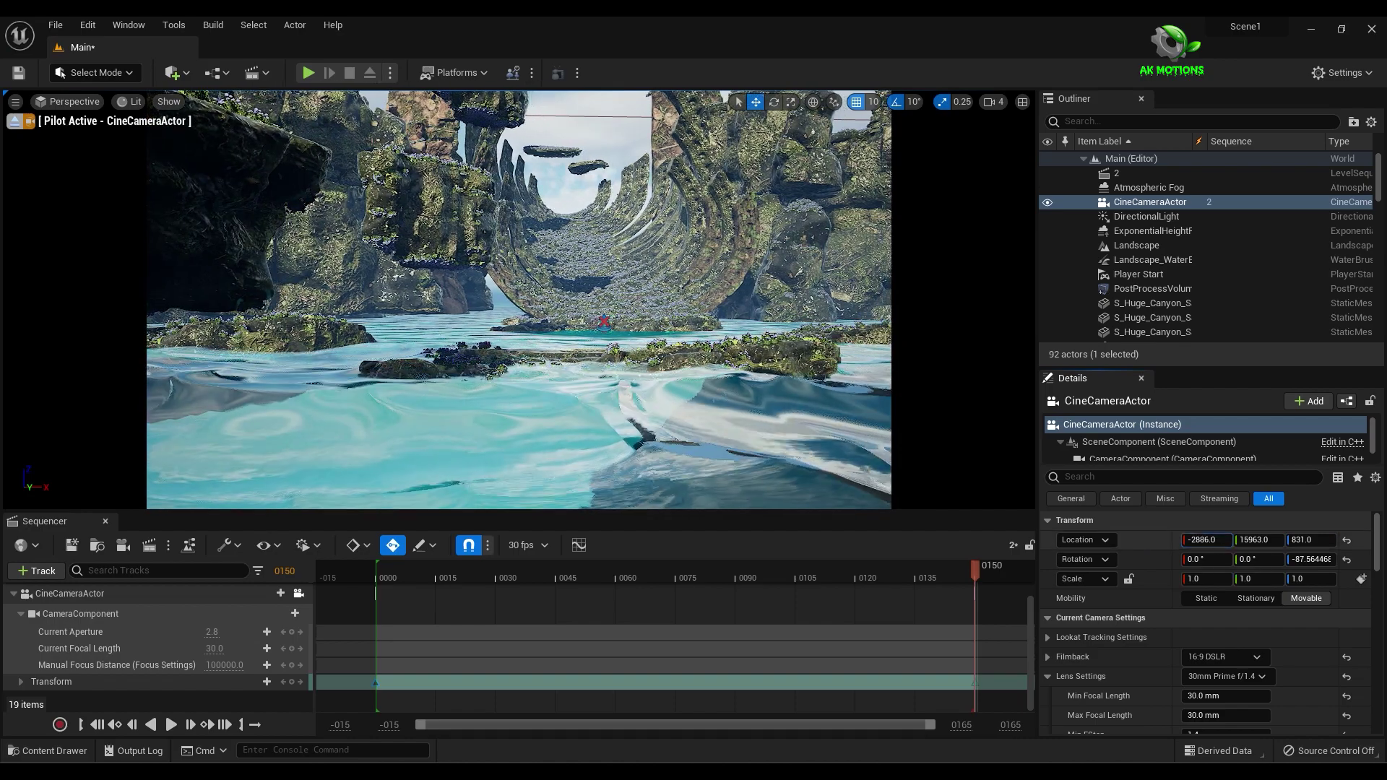
drag(1182, 539, 1204, 536)
drag(976, 567, 312, 621)
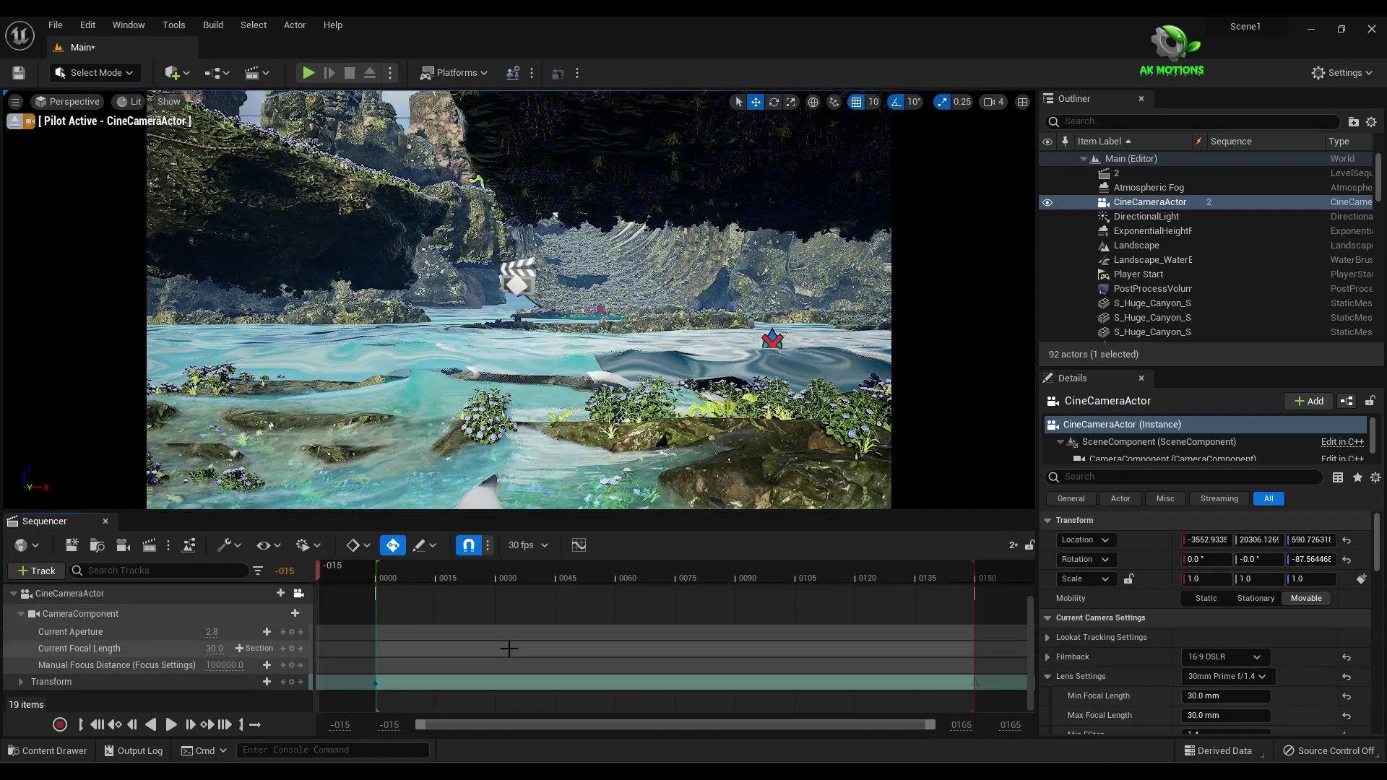
drag(1188, 541, 1153, 542)
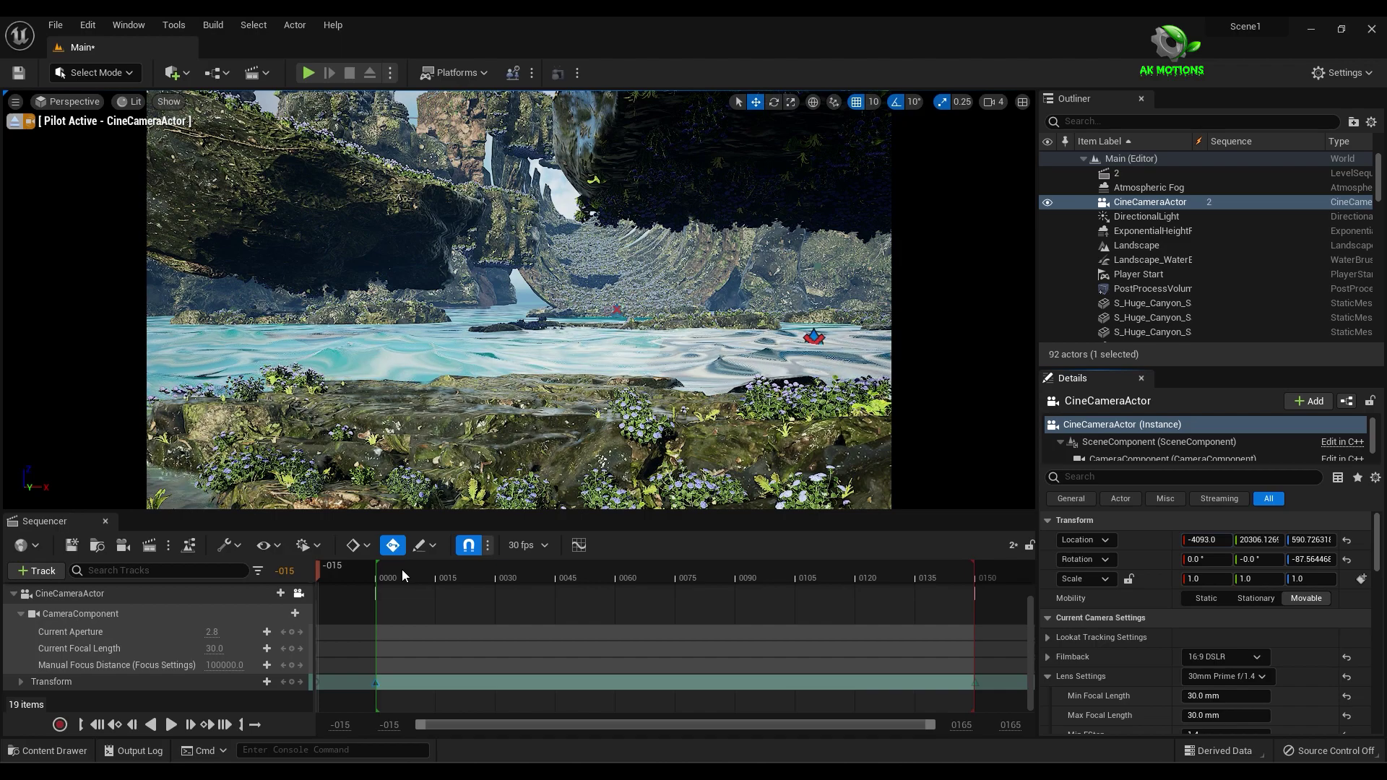
key(e)
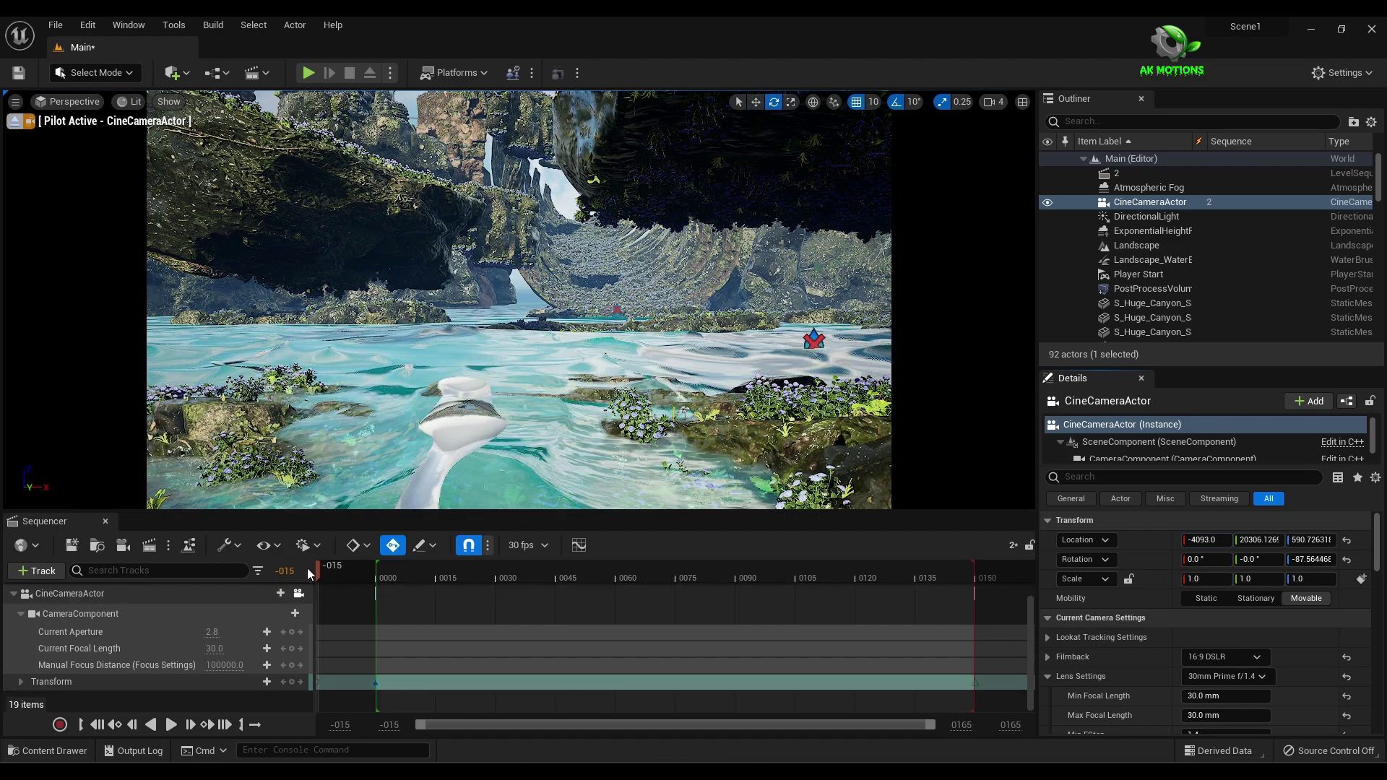
- At frame 0000, set the CineCameraActor's Location X to -4084 and preview the camera move
drag(316, 568, 401, 581)
click(284, 682)
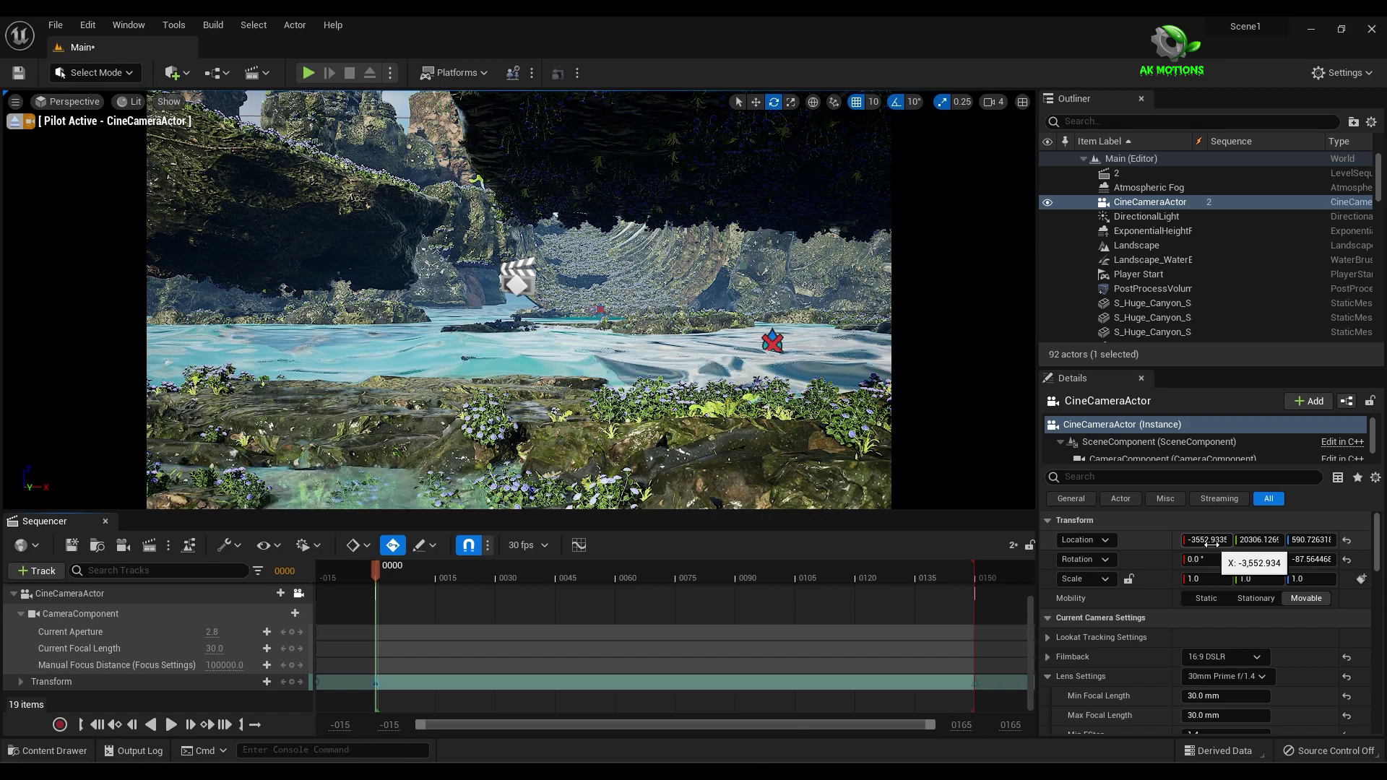
drag(1212, 544, 1131, 544)
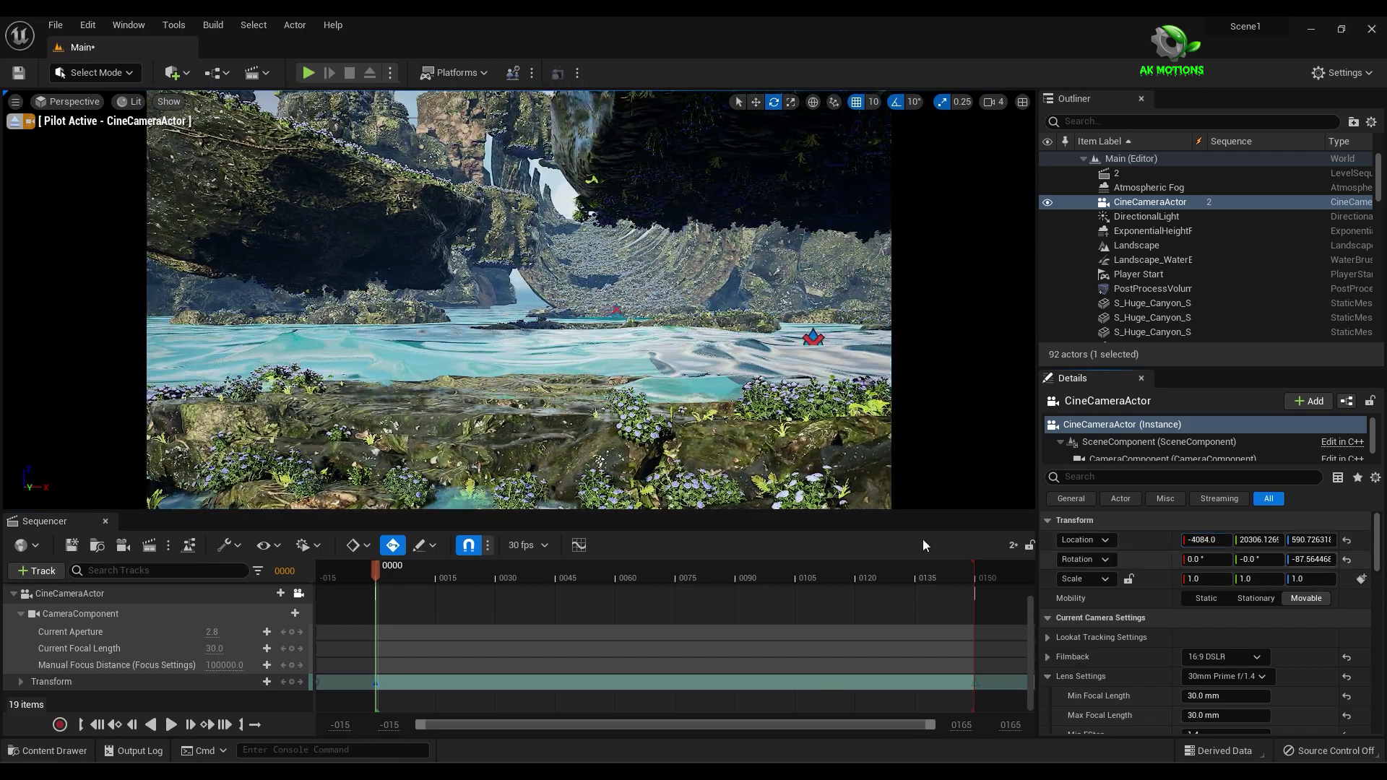
key(r)
drag(373, 568, 881, 573)
key(space)
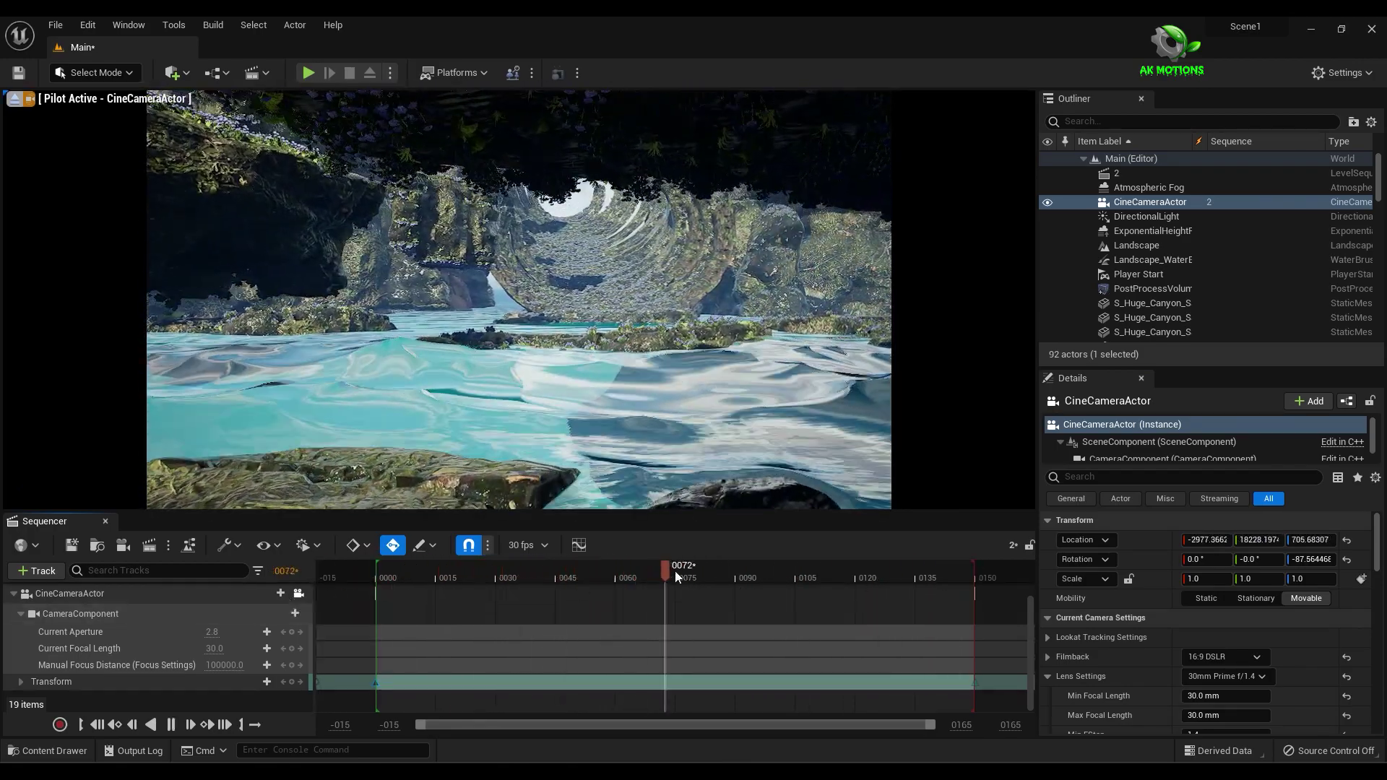
- Return to frame 0000, raise the overhanging sandstone cliff to Z 1470, and play the sequence to check the framing
drag(592, 579, 379, 587)
click(596, 124)
scroll(519, 300, down, 5)
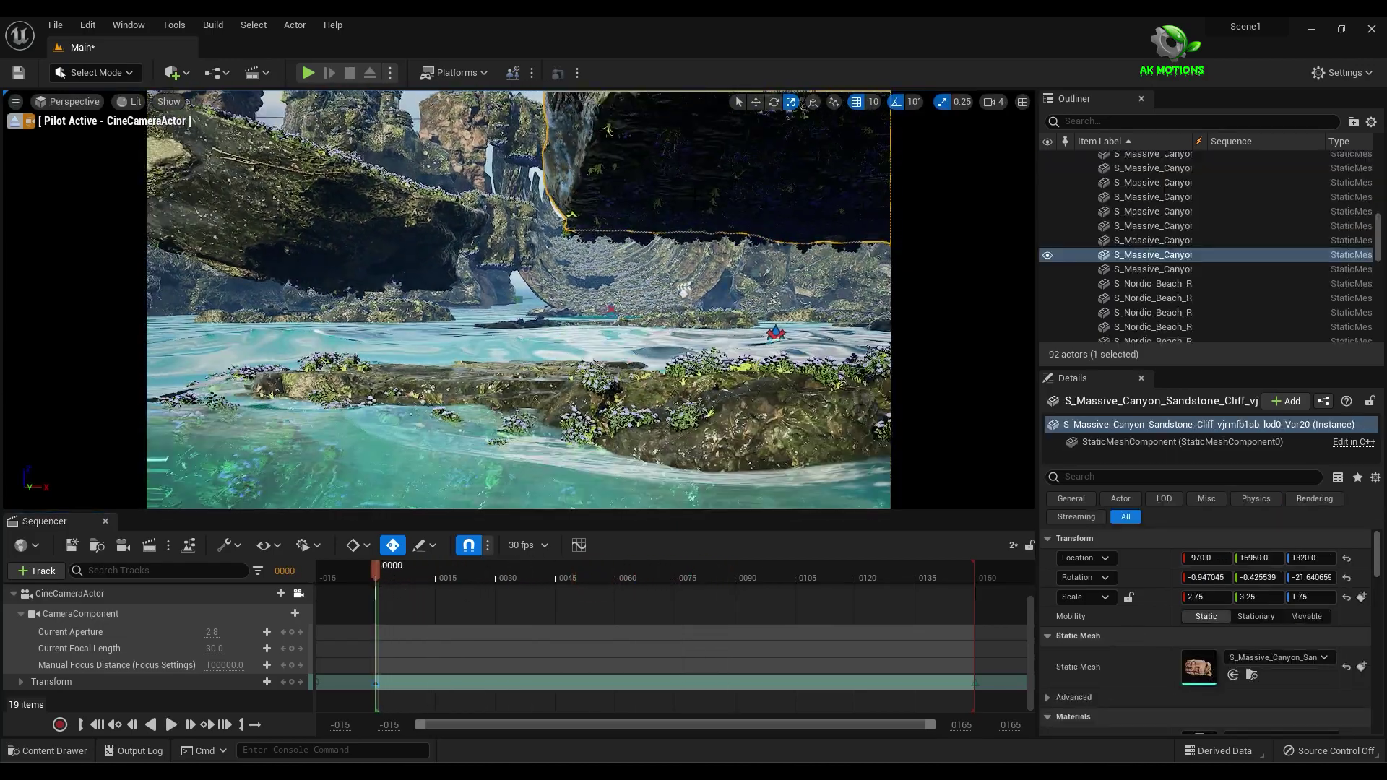
key(w)
drag(810, 181, 810, 157)
scroll(518, 299, up, 5)
drag(376, 571, 377, 575)
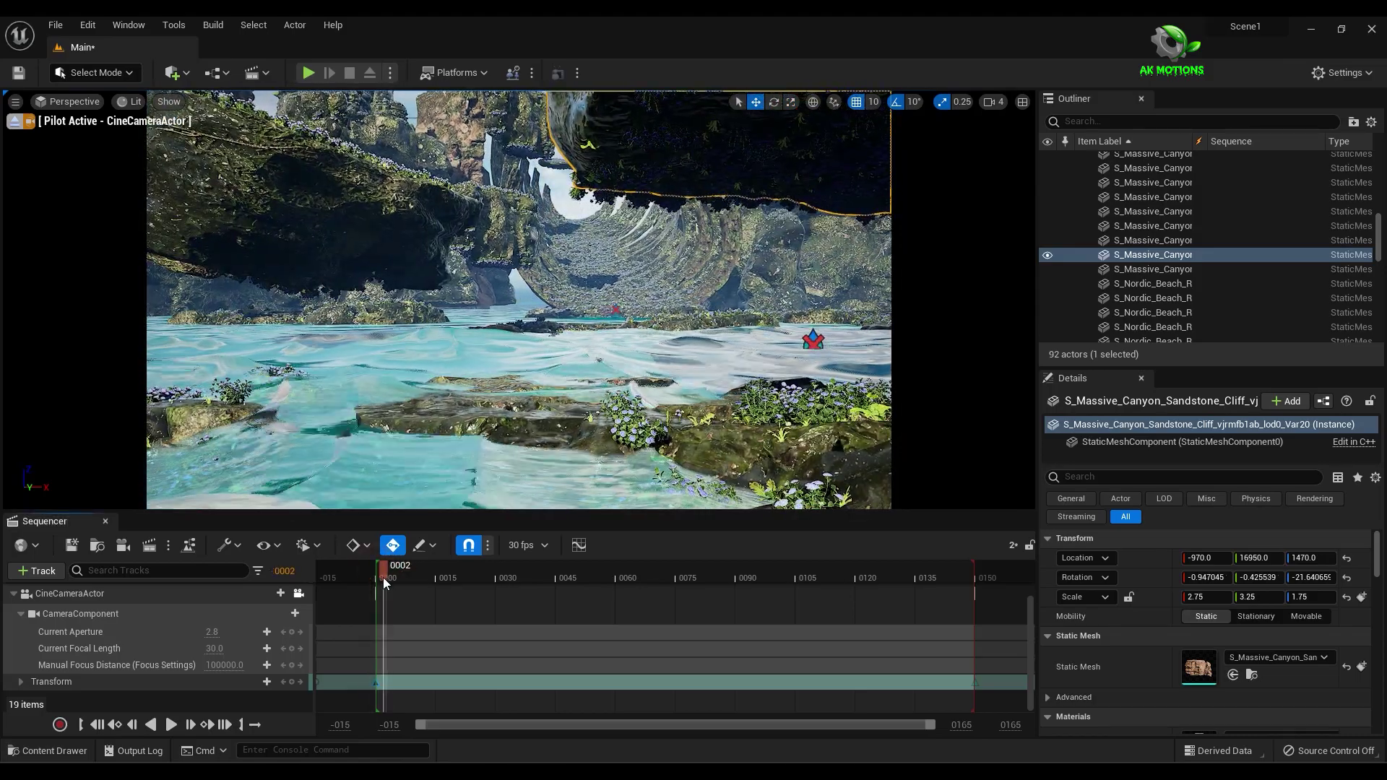
key(space)
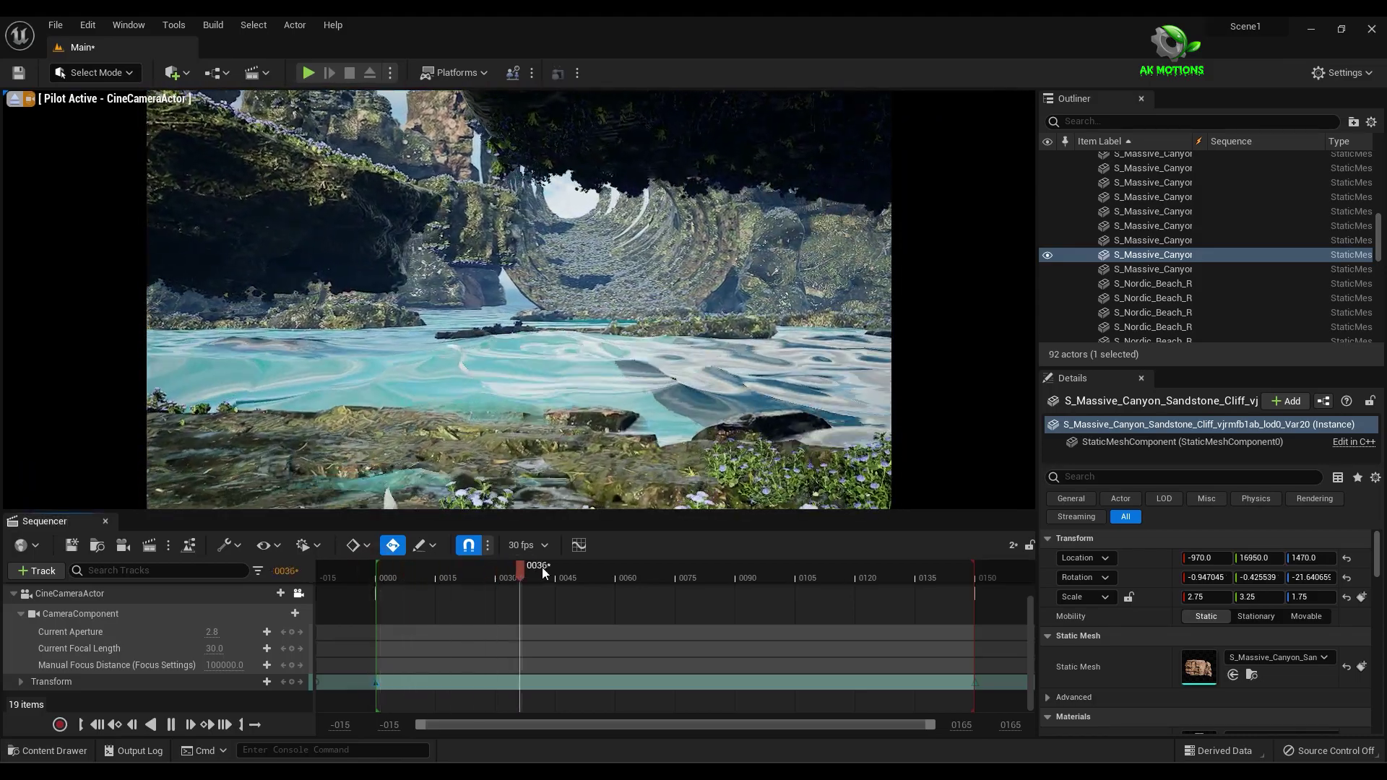